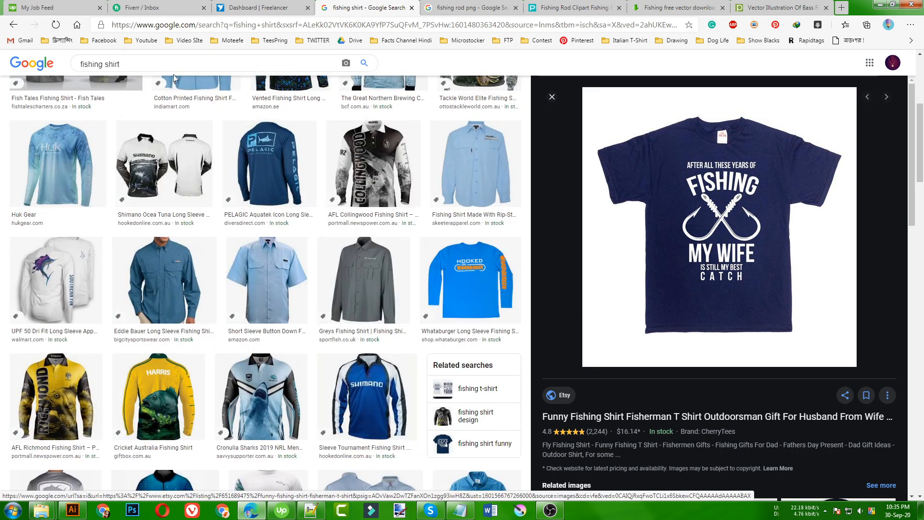
- Browse the fishing shirt image results for reference designs and switch to the Illustrator document holding the design elements
scroll(312, 210, "down", 10)
scroll(312, 209, "down", 10)
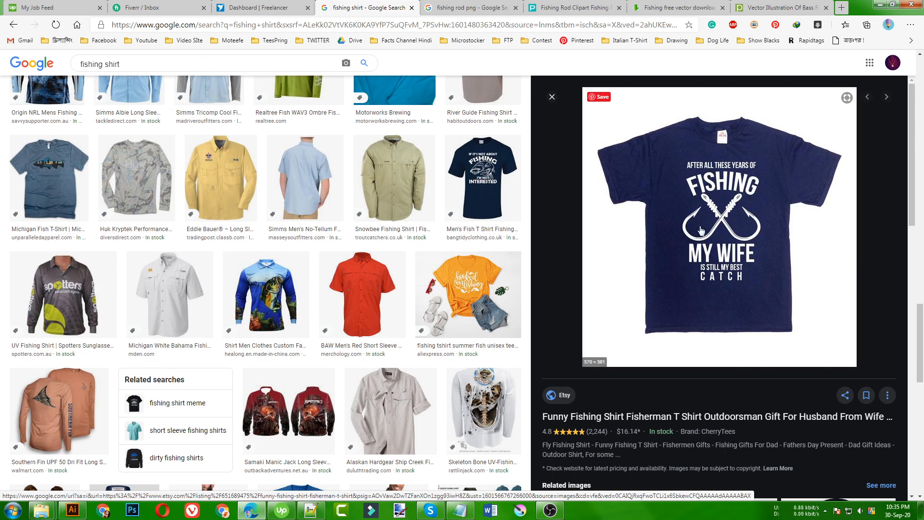
left_click(72, 510)
scroll(304, 400, "up", 2)
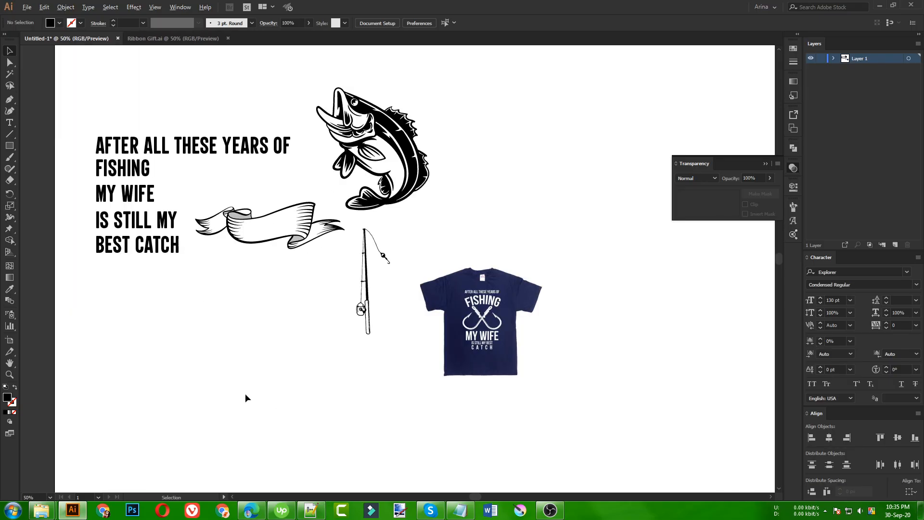
- Move the reference T-shirt image to the empty lower-right area of the artboard, away from the slogan text and artwork
left_click_drag(476, 367, 241, 380)
left_click(383, 378)
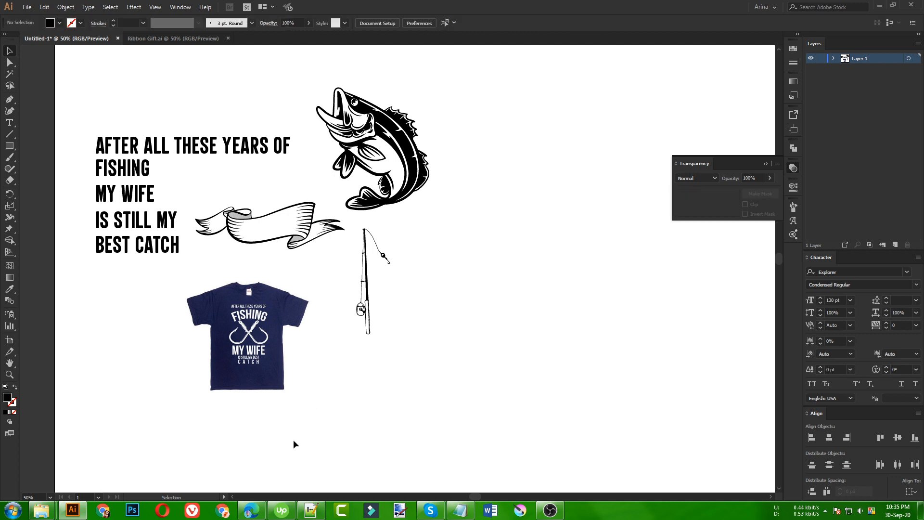
left_click_drag(293, 440, 347, 421)
left_click(347, 421)
scroll(250, 376, "up", 2)
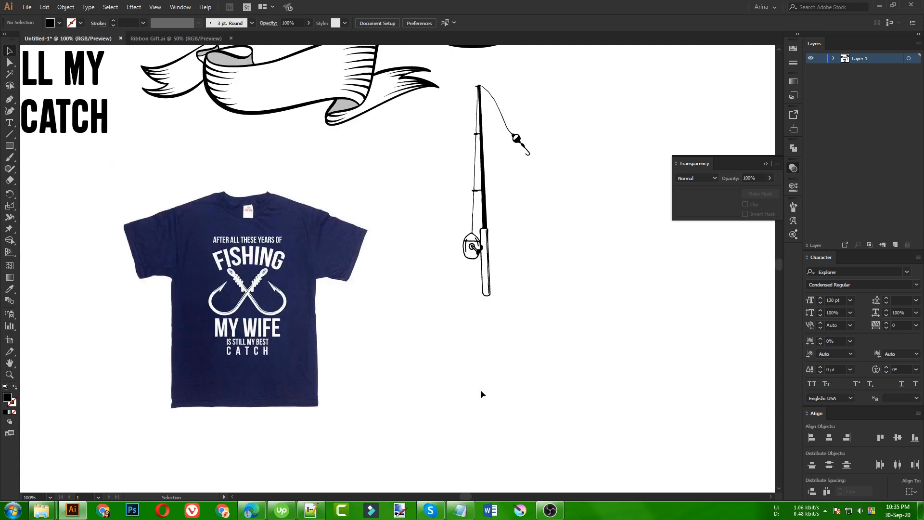
scroll(371, 281, "down", 3)
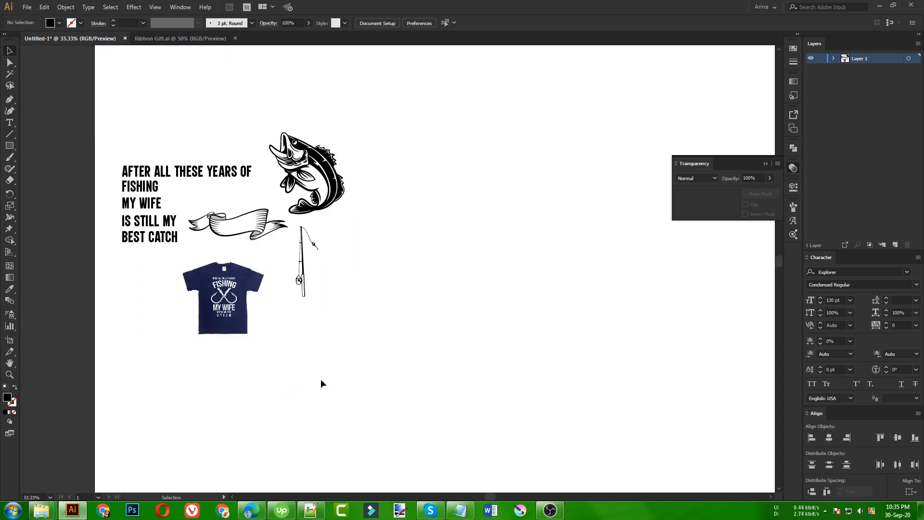
left_click_drag(237, 342, 151, 260)
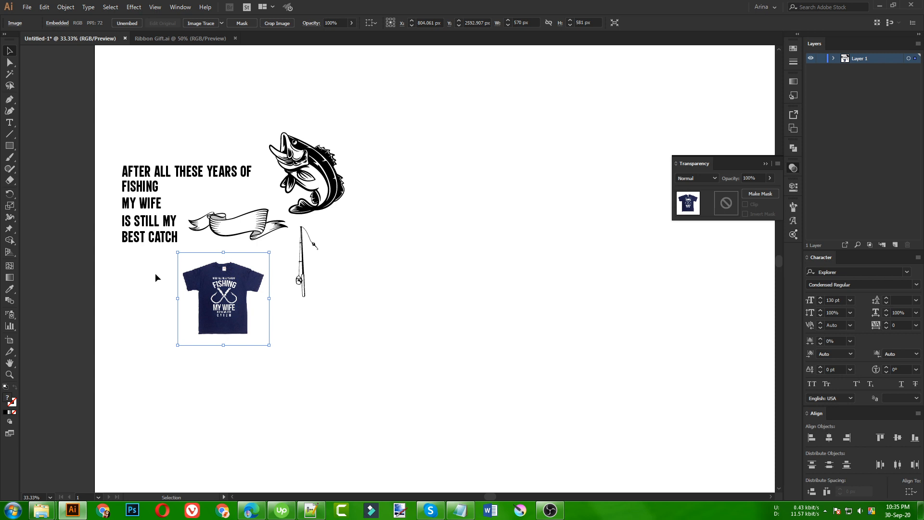
left_click(156, 274)
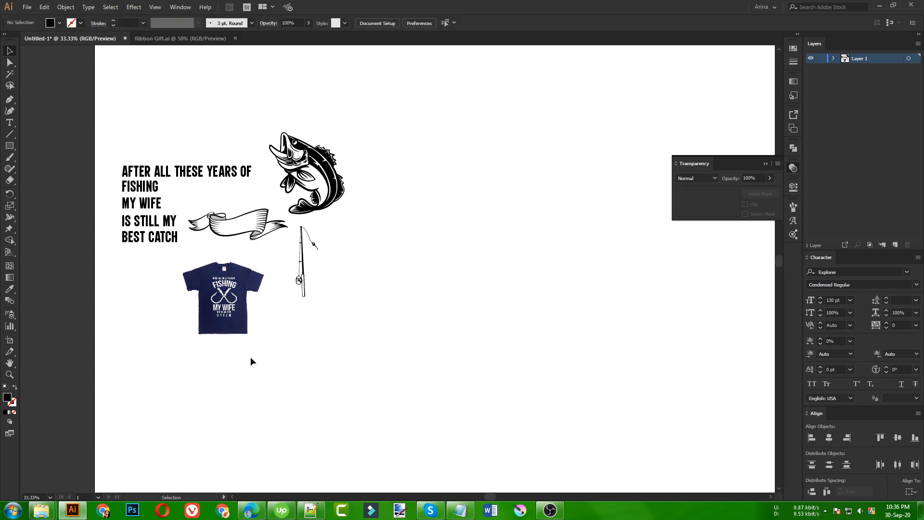
left_click_drag(224, 306, 615, 362)
left_click_drag(518, 268, 697, 446)
left_click(639, 415)
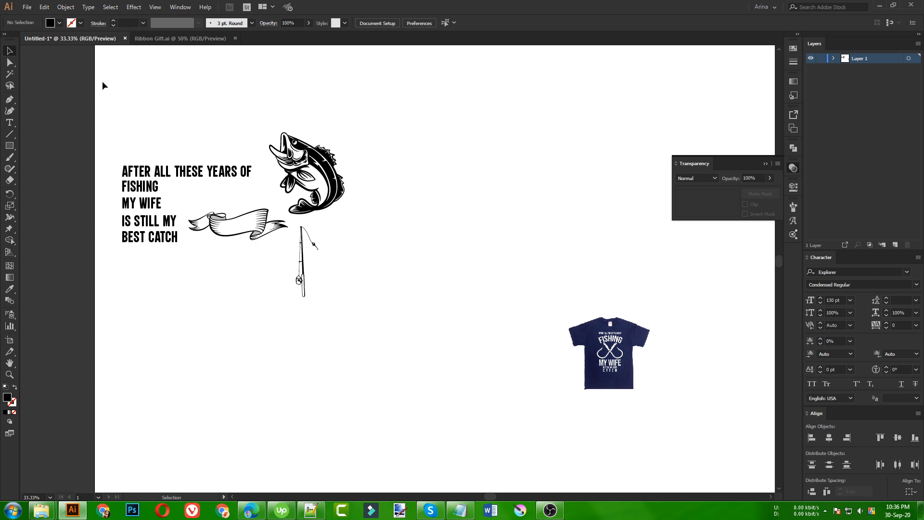
- Move the bass illustration farther right of the slogan text and place the fishing rod beneath the fish
left_click_drag(102, 86, 180, 281)
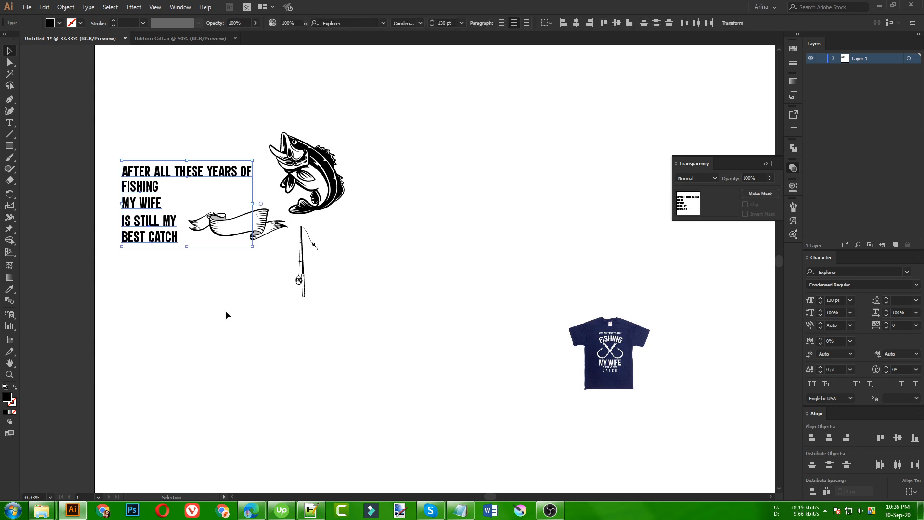
left_click(225, 315)
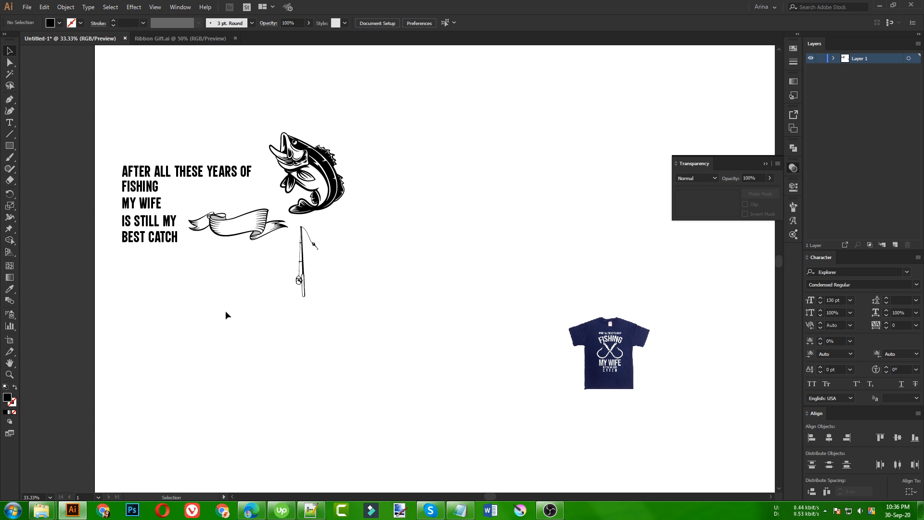
left_click_drag(318, 178, 427, 193)
left_click(425, 288)
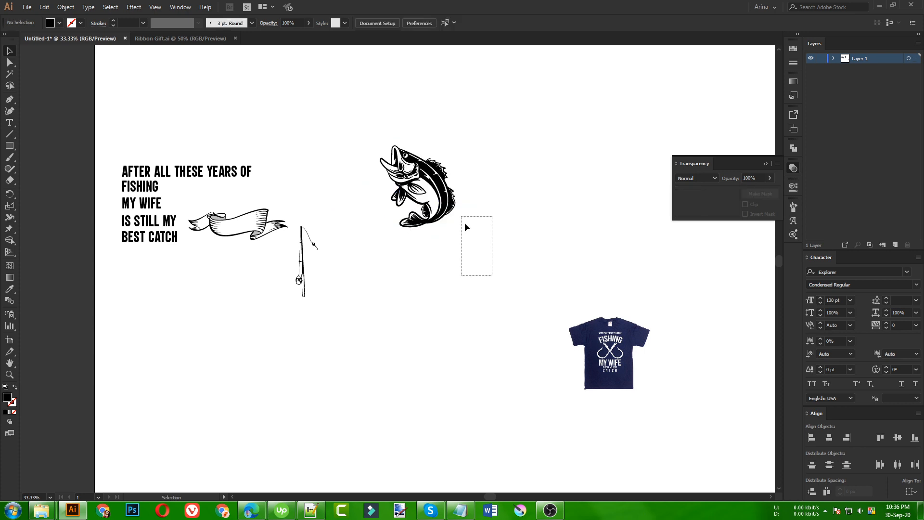
left_click_drag(464, 222, 354, 65)
left_click(360, 89)
left_click_drag(355, 107, 478, 295)
left_click_drag(311, 289, 395, 305)
left_click(437, 304)
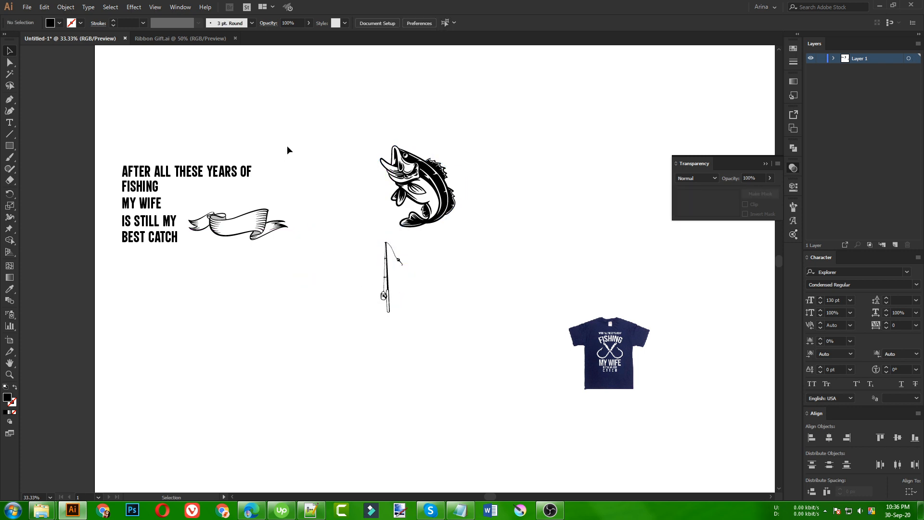
- Move the ribbon banner away from the slogan text into the empty space below it, left of the fishing rod
left_click_drag(316, 83, 496, 369)
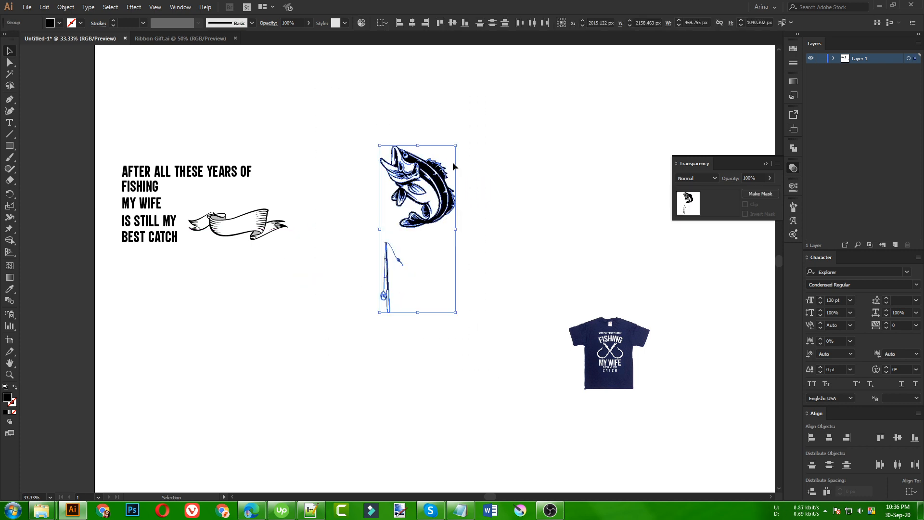
left_click_drag(331, 107, 483, 351)
left_click(483, 350)
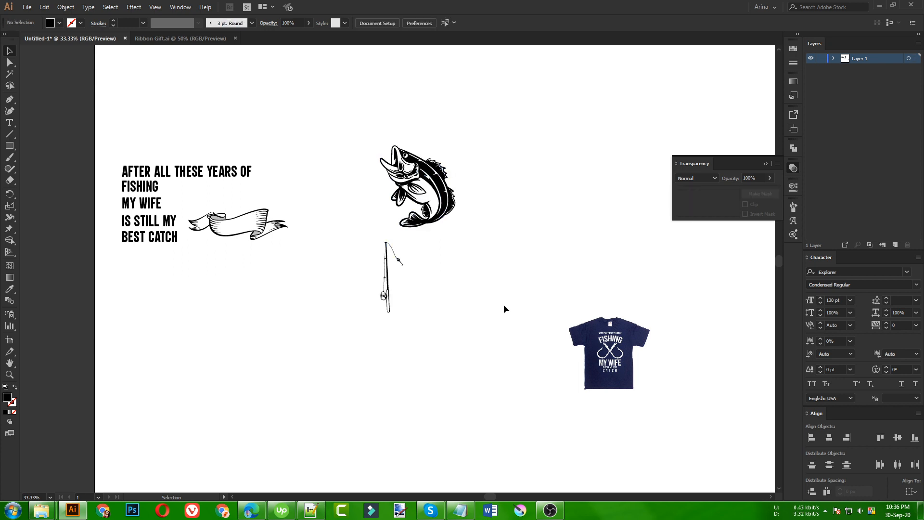
left_click_drag(256, 235, 289, 314)
left_click(301, 375)
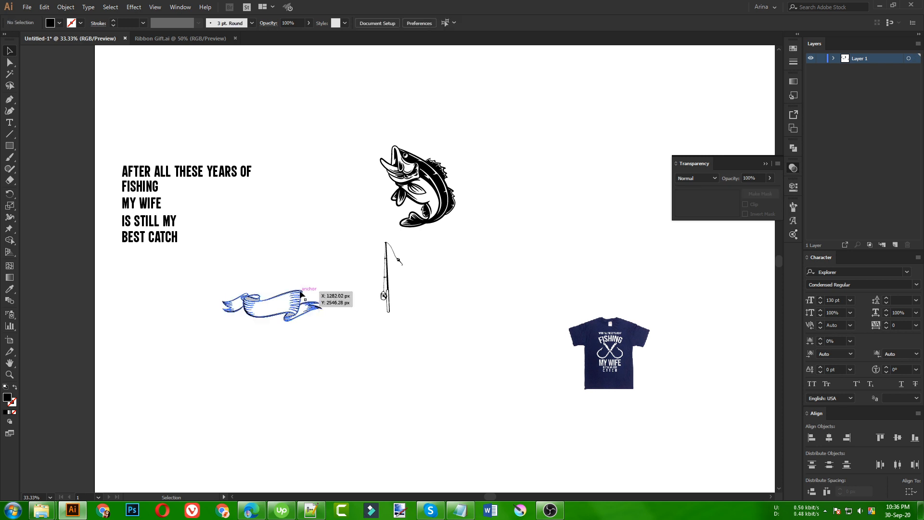
- View the whole ribbon collection in Ribbon Gift.ai and return to the untitled design document
left_click(183, 43)
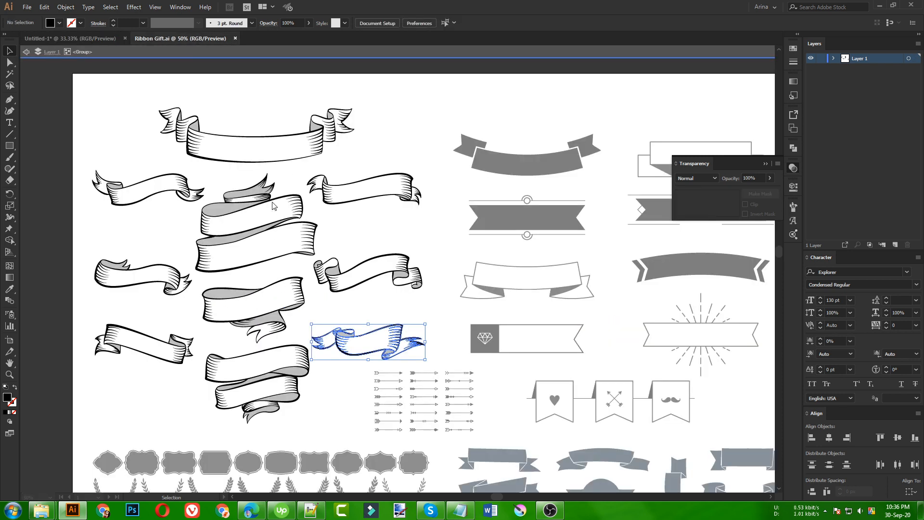
scroll(255, 187, "down", 2)
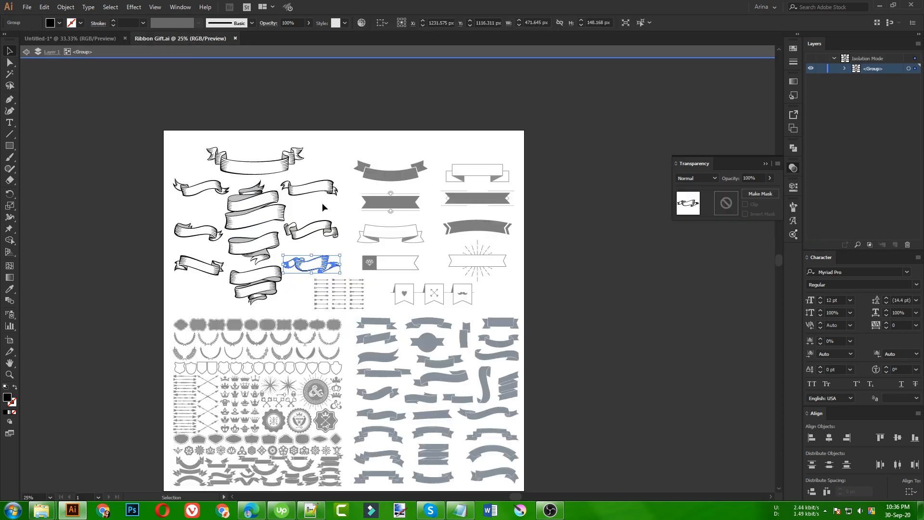
left_click(72, 38)
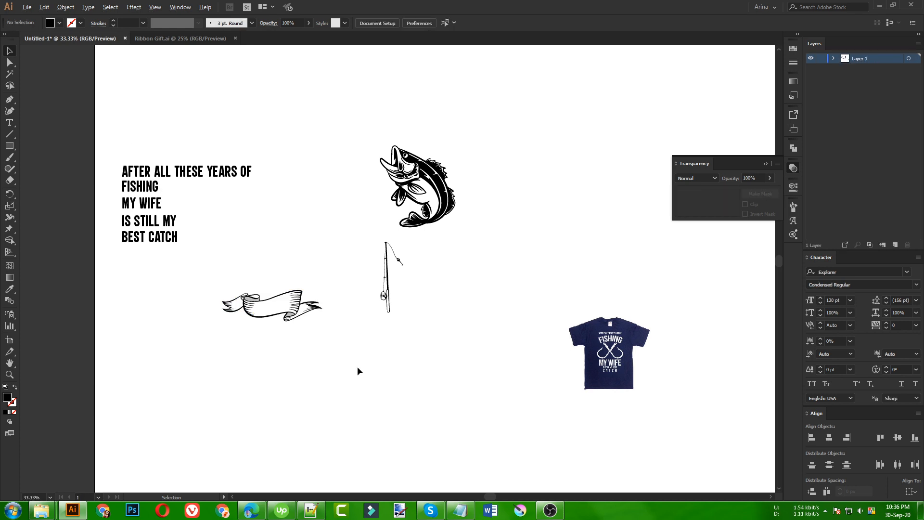
- Examine the reference T-shirt's text and hook layout up close and compare it with the collected design elements
scroll(357, 371, "up", 1)
scroll(313, 322, "down", 1)
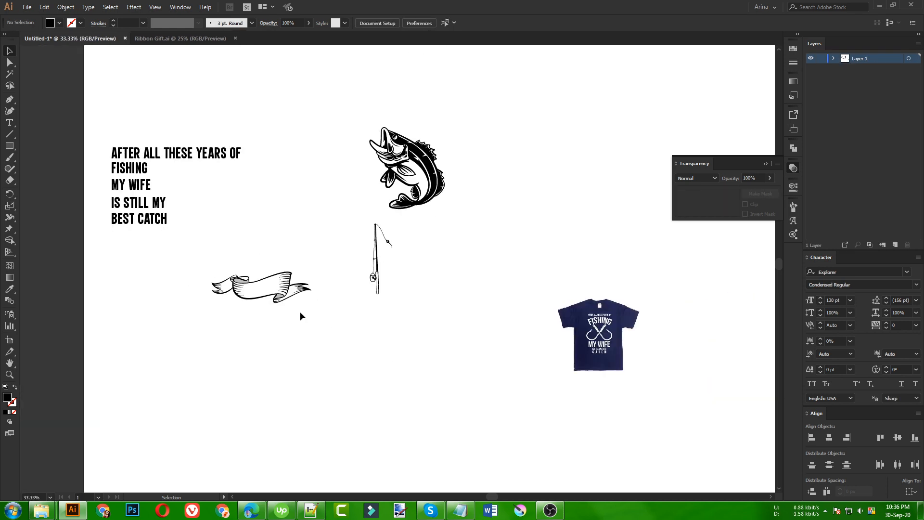
key("ctrl+1")
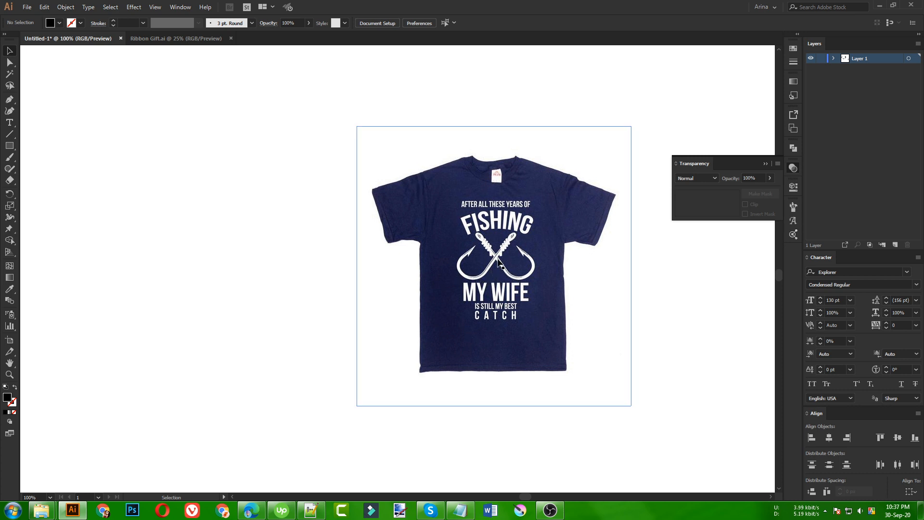
scroll(540, 278, "down", 3)
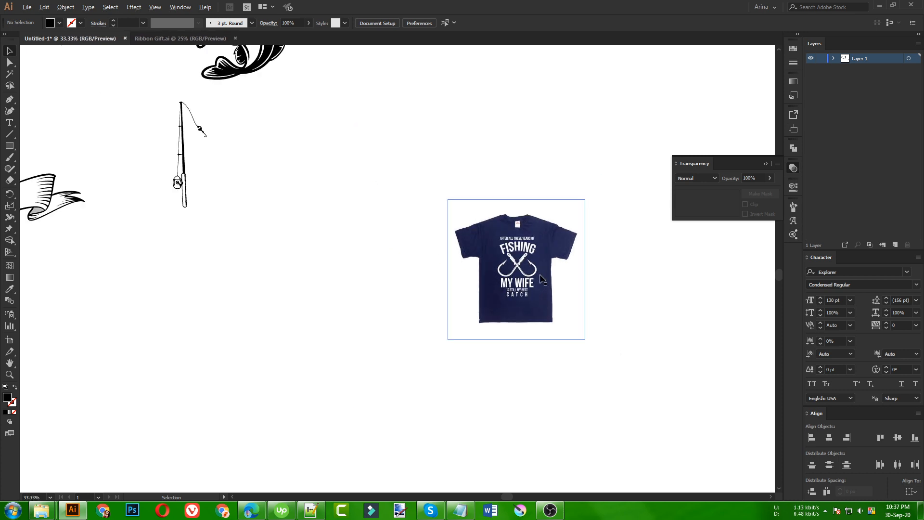
scroll(538, 278, "up", 4)
scroll(598, 283, "down", 2)
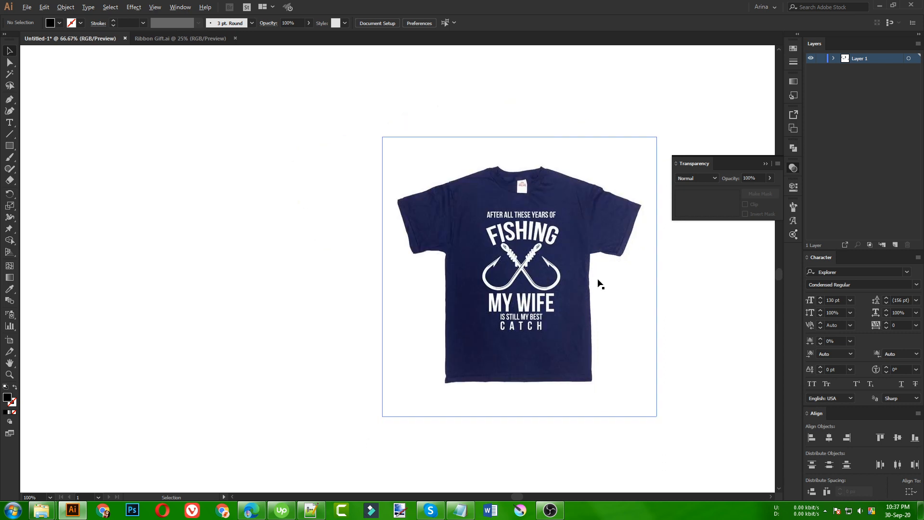
scroll(598, 283, "down", 2)
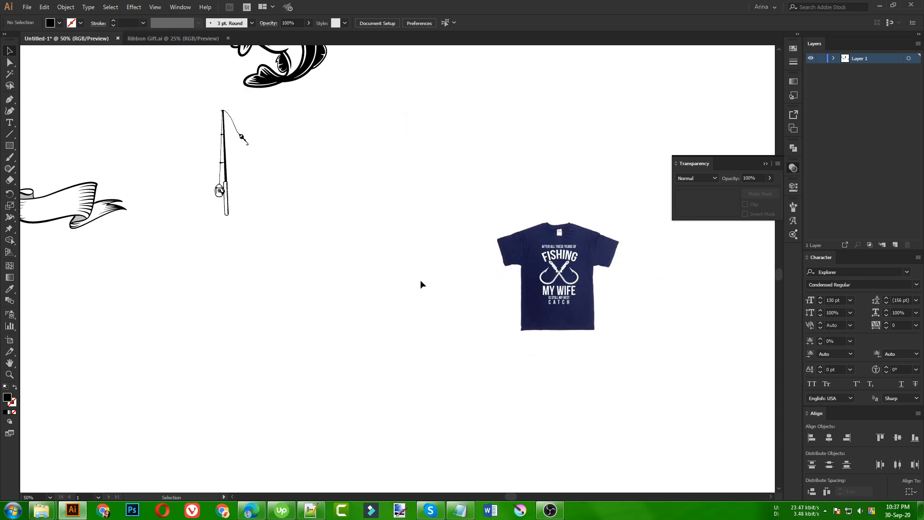
scroll(472, 283, "down", 2)
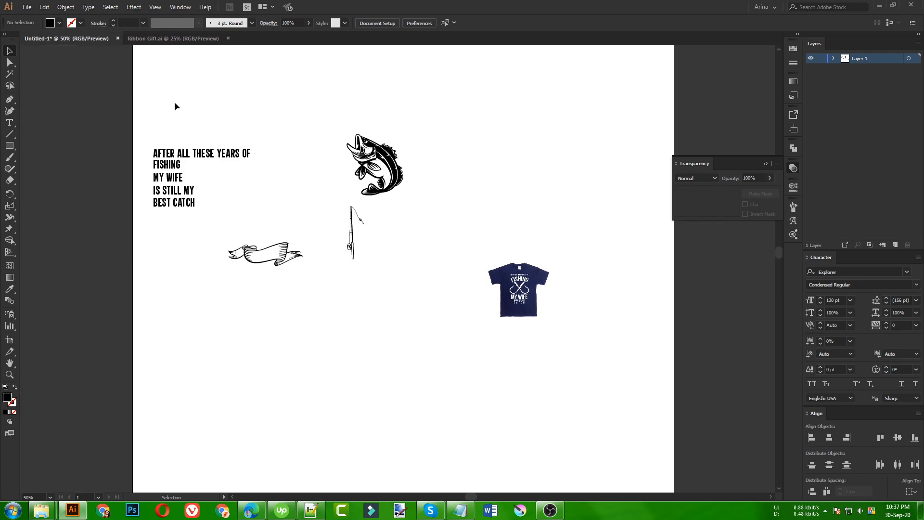
scroll(174, 104, "up", 2)
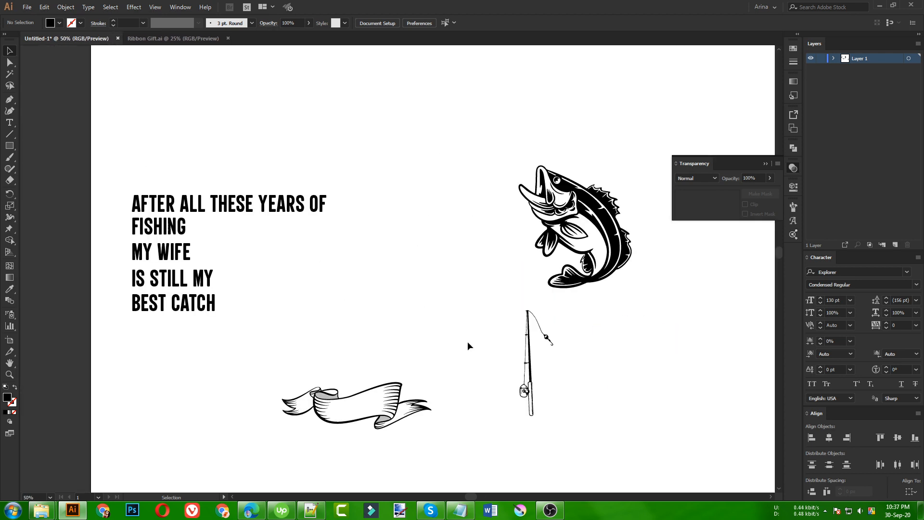
- Move all the slogan text lines together up toward the upper-left corner of the artboard
left_click_drag(145, 150, 192, 360)
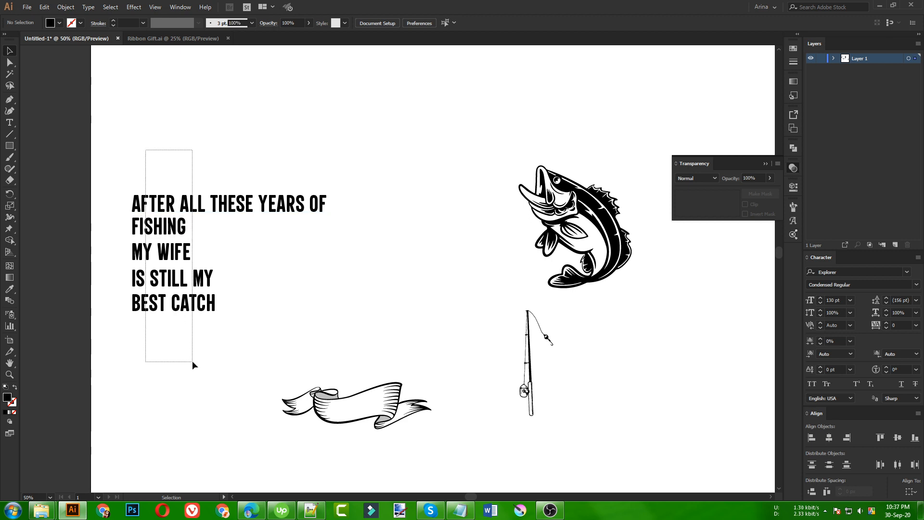
left_click_drag(201, 275, 186, 181)
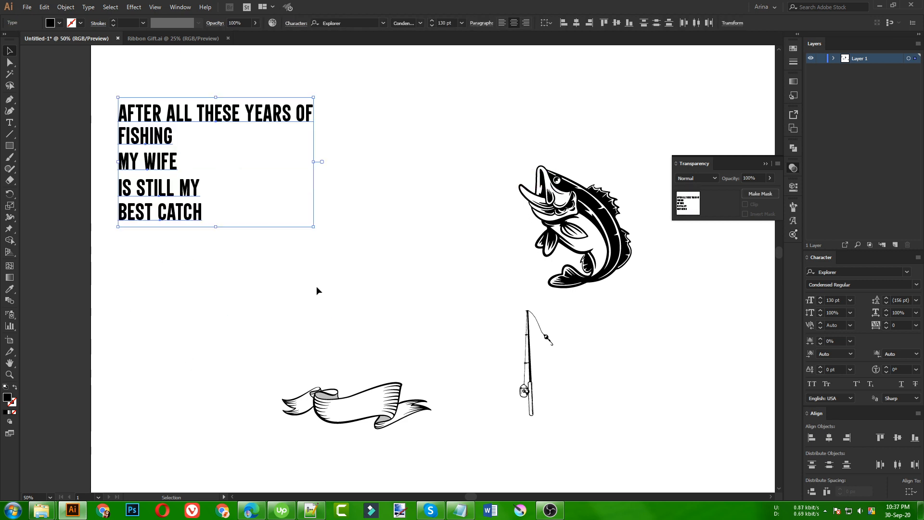
left_click(316, 286)
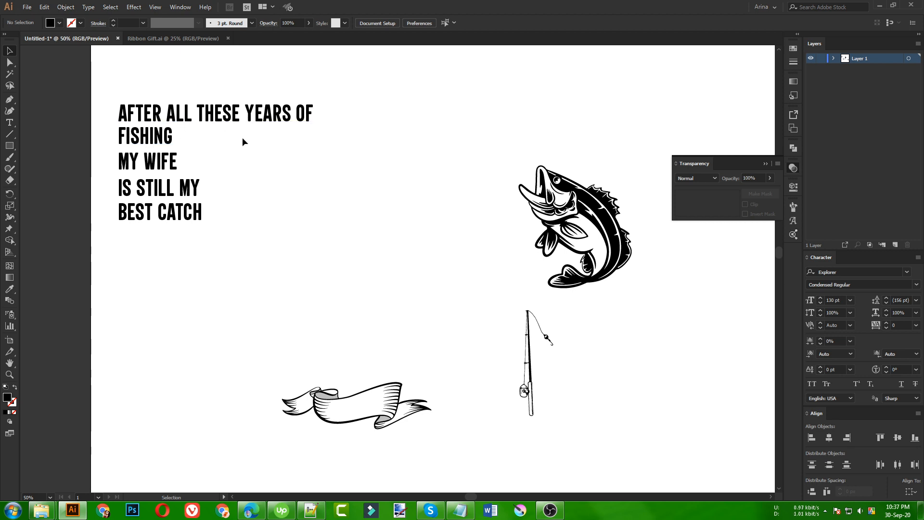
left_click_drag(111, 74, 285, 264)
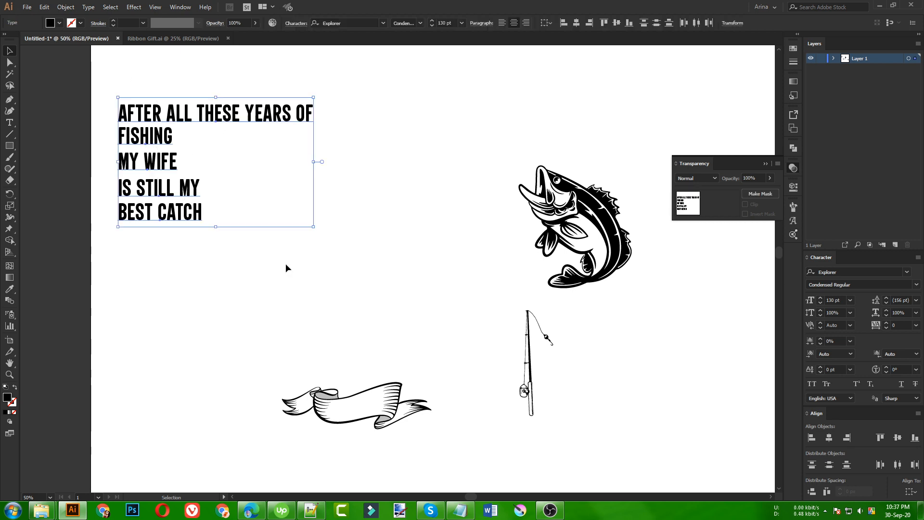
left_click(285, 264)
scroll(196, 218, "down", 1)
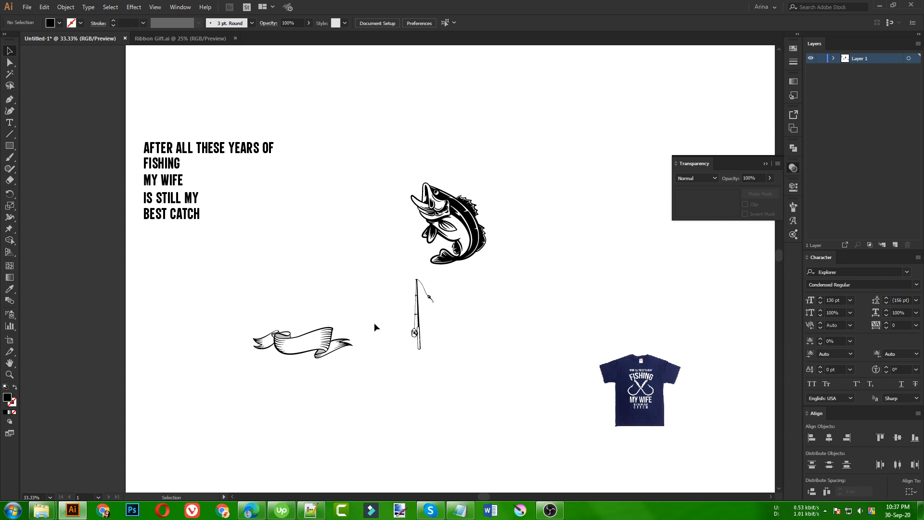
scroll(177, 201, "up", 2)
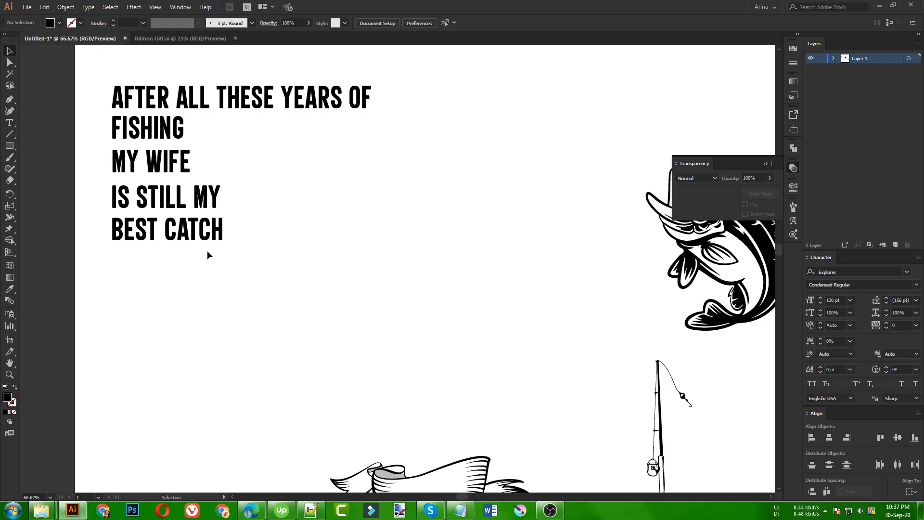
scroll(207, 251, "up", 2)
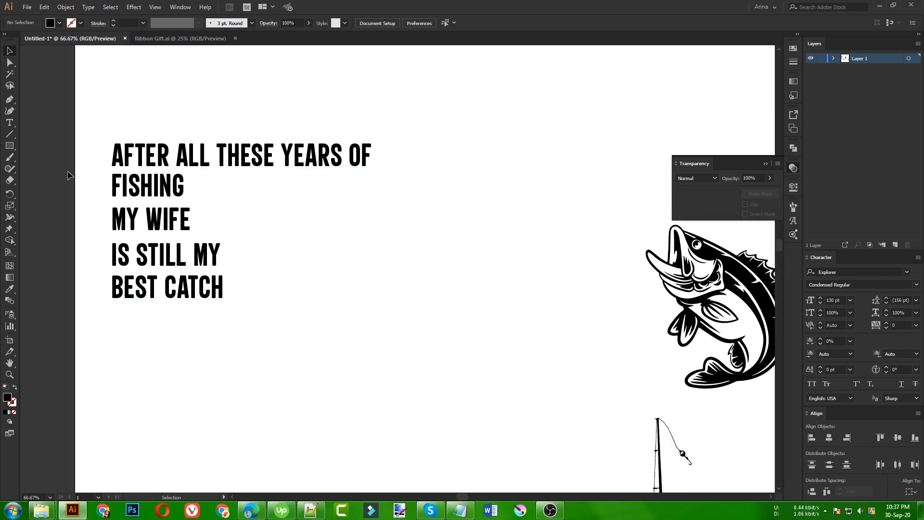
scroll(83, 162, "down", 1)
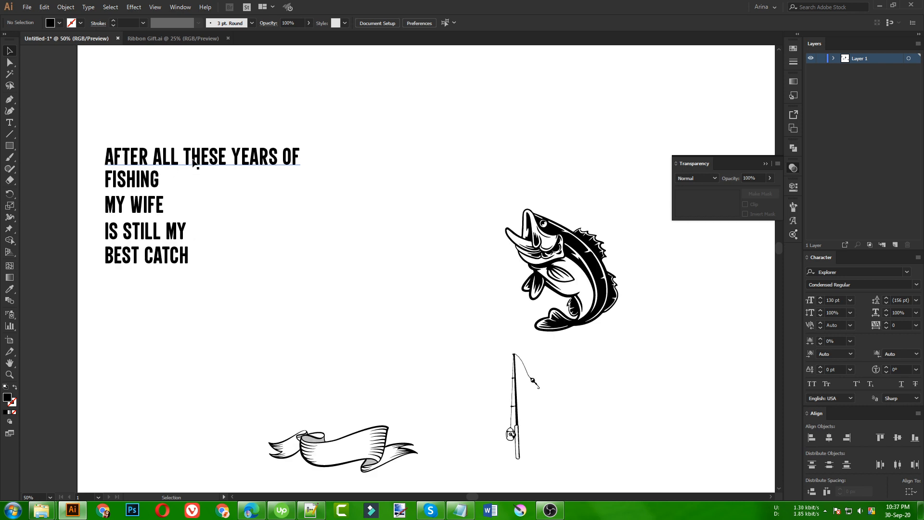
- Stack "AFTER ALL THESE YEARS OF", "FISHING" and "MY WIFE" centered near the artboard's top, enlarging "MY WIFE" to about 192 pt
left_click_drag(190, 154, 339, 104)
left_click_drag(155, 182, 368, 129)
mouse_move(126, 167)
left_mouse_down()
mouse_move(146, 190)
mouse_move(142, 205)
mouse_move(230, 197)
mouse_move(364, 153)
mouse_move(355, 153)
mouse_move(347, 183)
mouse_move(367, 148)
left_mouse_up()
left_click(389, 201)
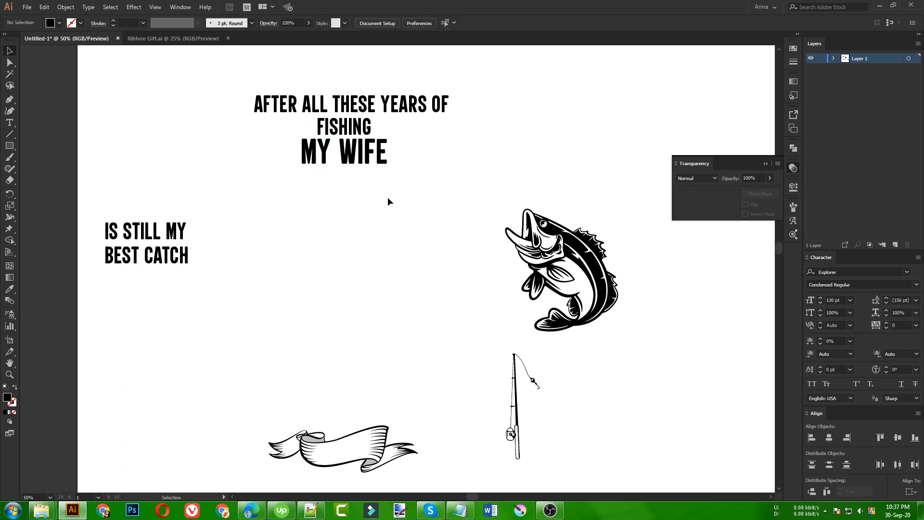
left_click_drag(393, 195, 280, 157)
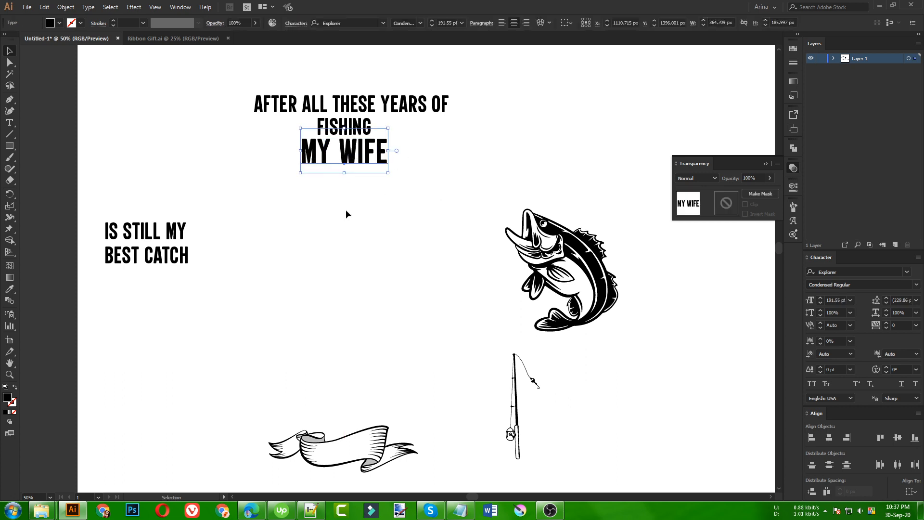
left_click(400, 220)
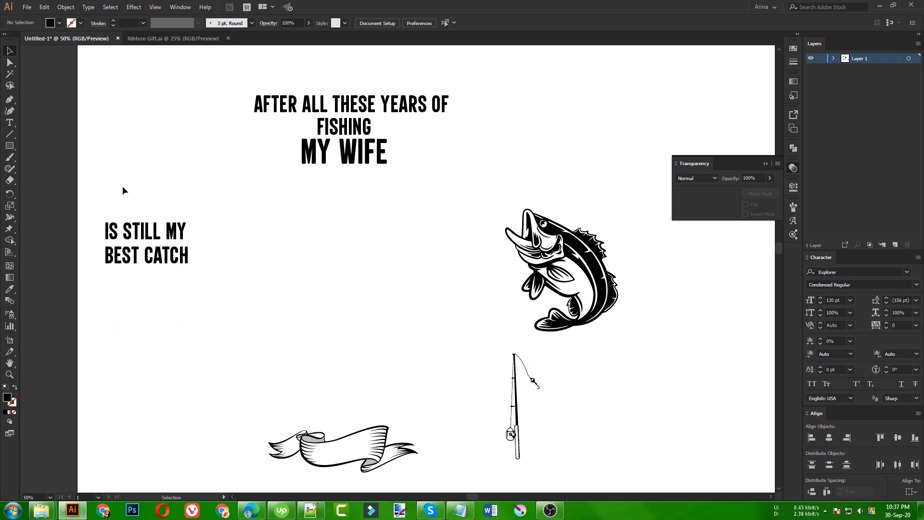
- Move the bass into the empty space directly below the "MY WIFE" line
left_click_drag(123, 191, 154, 300)
left_click(322, 257)
left_click_drag(549, 245, 358, 258)
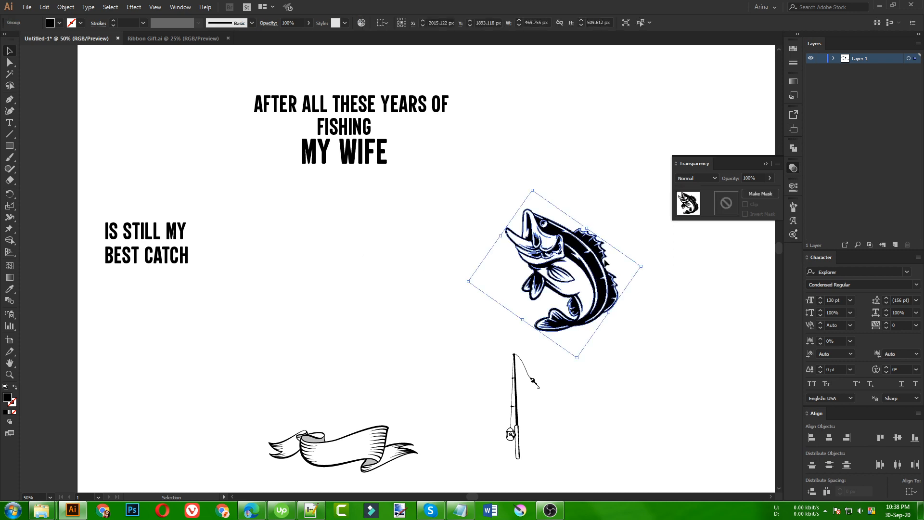
left_click_drag(498, 254, 351, 252)
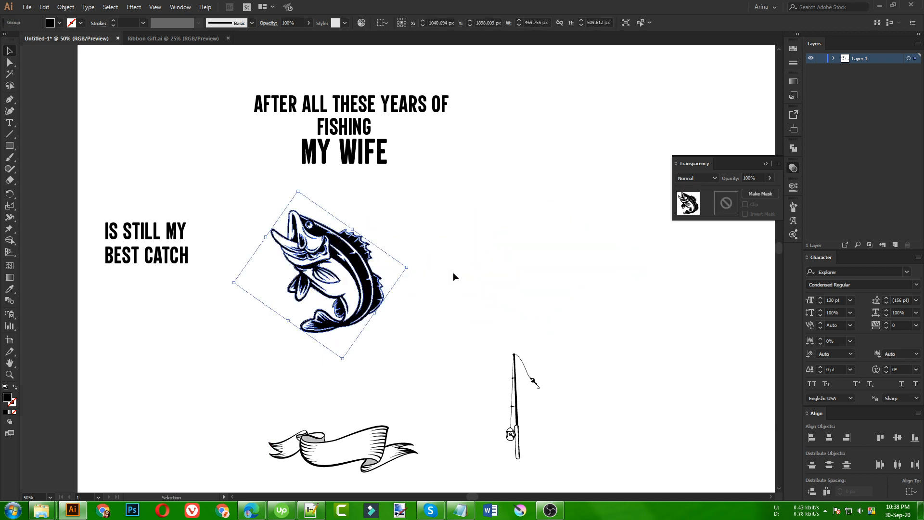
left_click(420, 253)
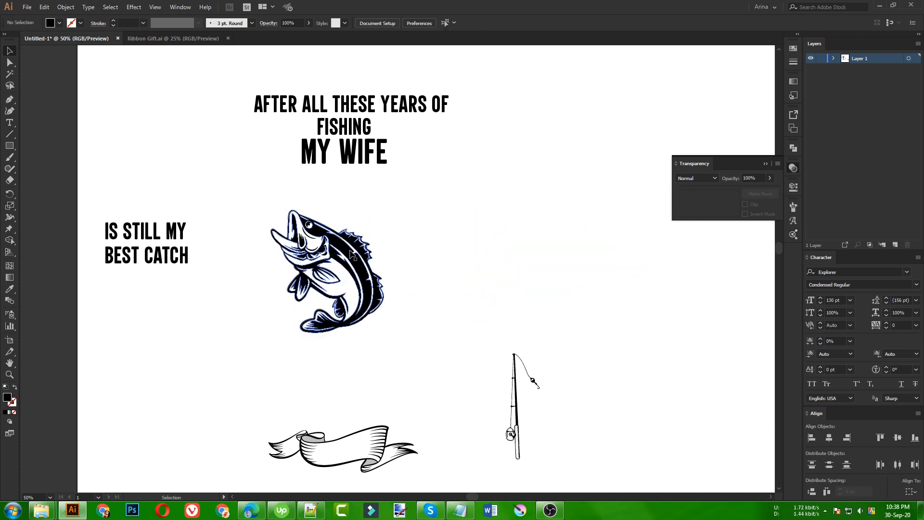
- Place the ribbon over the bass's lower body and align the two objects horizontally by their centers
left_click_drag(376, 440, 373, 290)
scroll(323, 268, "up", 1)
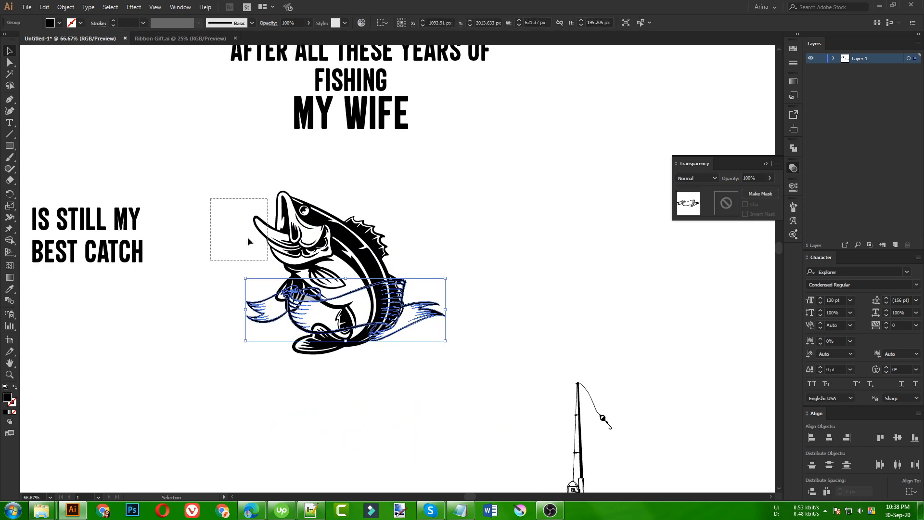
left_click_drag(248, 241, 449, 410)
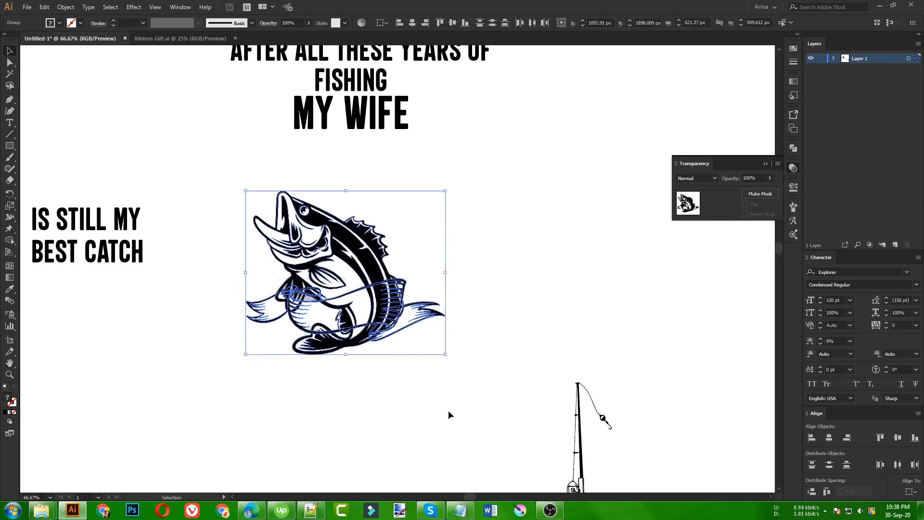
left_click(413, 24)
left_click(501, 229)
left_click(425, 317)
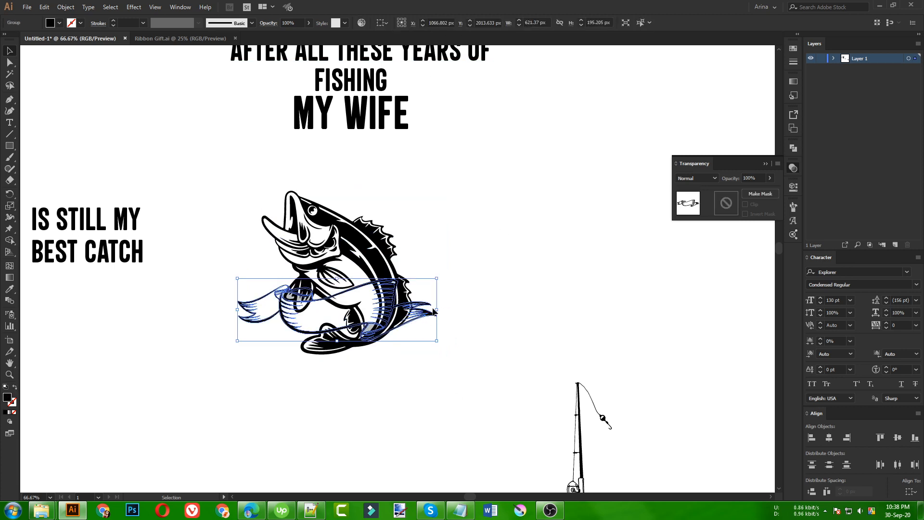
- Enlarge the ribbon to about 681 px wide and nudge it down over the bass's tail
left_click_drag(437, 311, 447, 311)
key("Down")
key("Down")
key("Down")
key("Down")
key("Down")
key("Down")
key("Down")
key("Down")
key("Down")
key("Down")
key("Down")
key("Down")
key("Down")
key("Down")
key("Down")
key("Down")
key("Down")
key("Down")
key("Down")
key("Down")
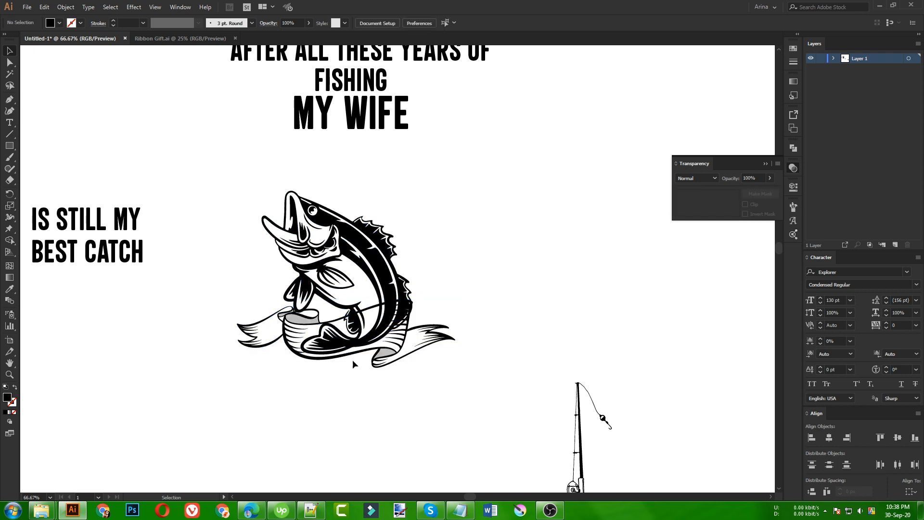
- Create a 10 px offset path with miter joins around the ribbon and cut the offset shapes out of the artwork
scroll(378, 349, "up", 1)
left_click(415, 351)
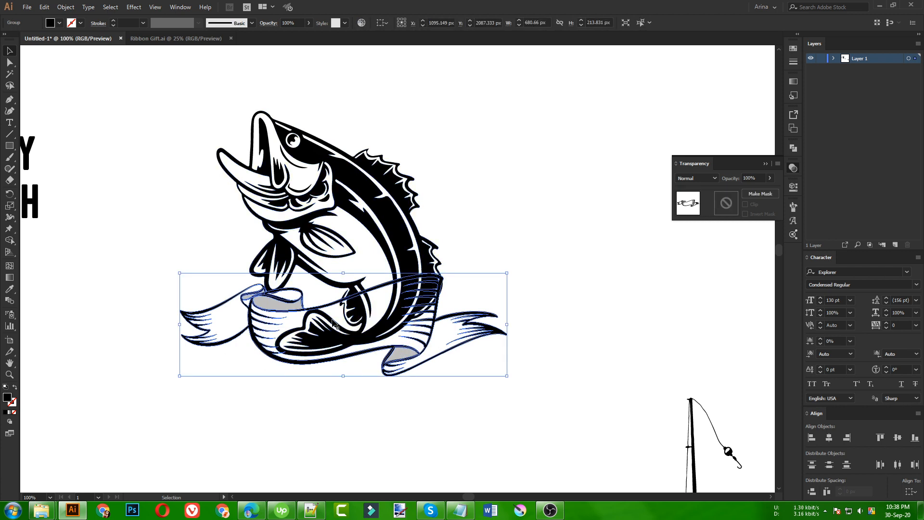
left_click(65, 7)
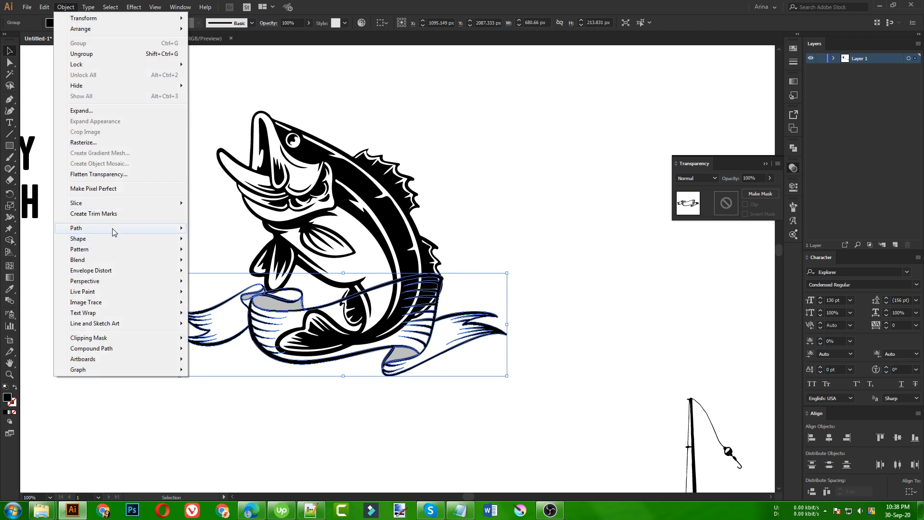
mouse_move(114, 230)
left_click(282, 264)
left_click(57, 135)
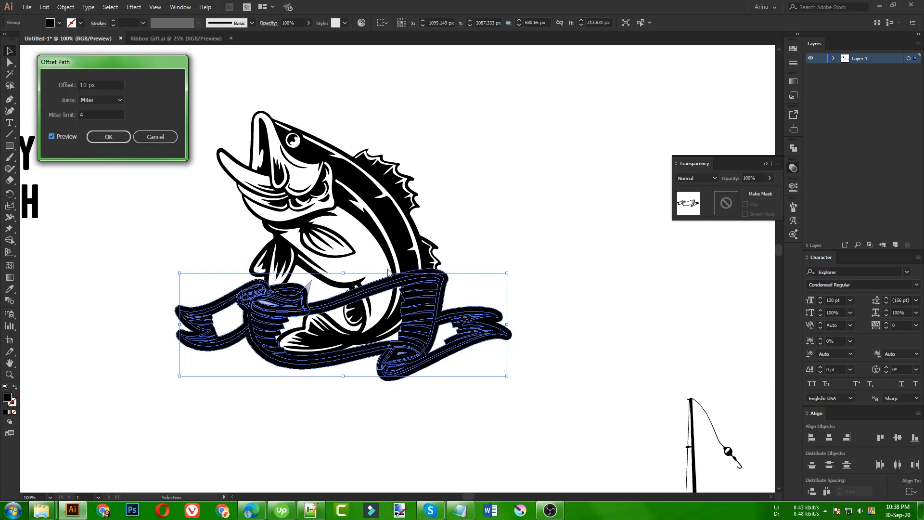
left_click(107, 137)
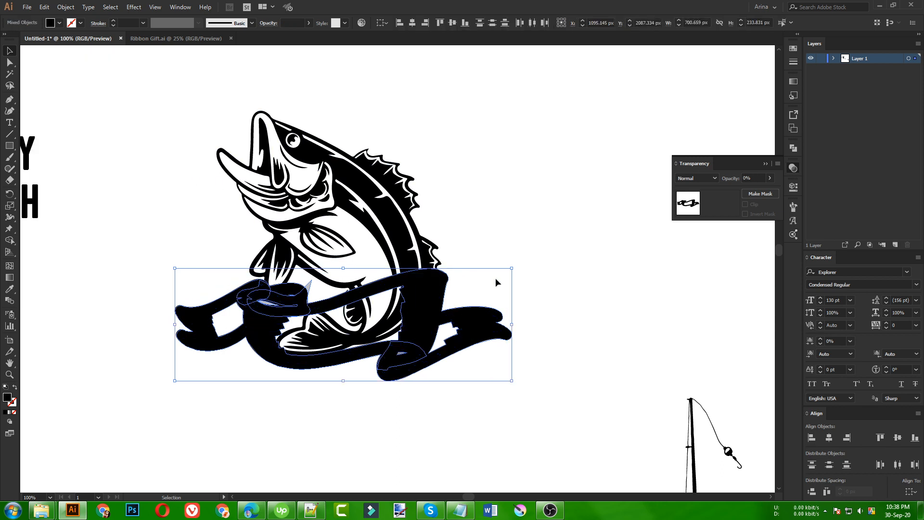
key("a")
key("Delete")
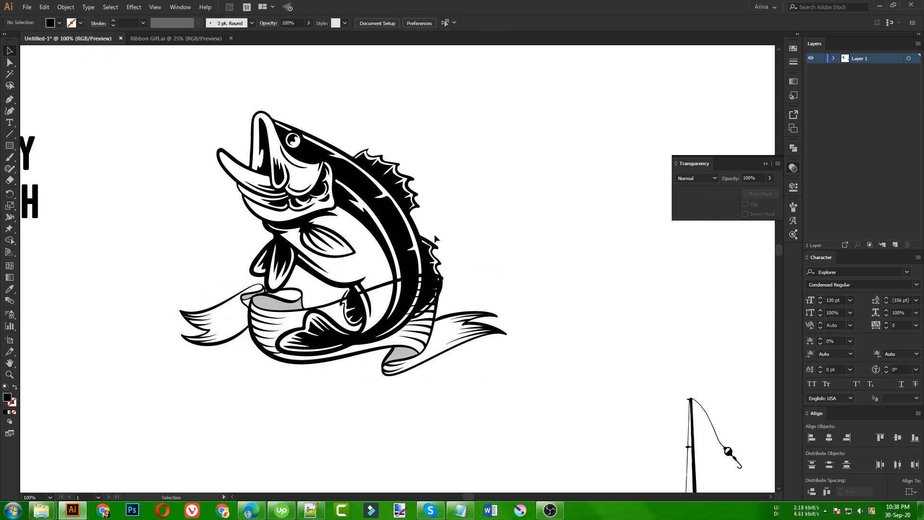
- Add an opacity mask without clipping to the bass and paste the ribbon's offset shapes in place inside the mask
key("v")
left_click(363, 200)
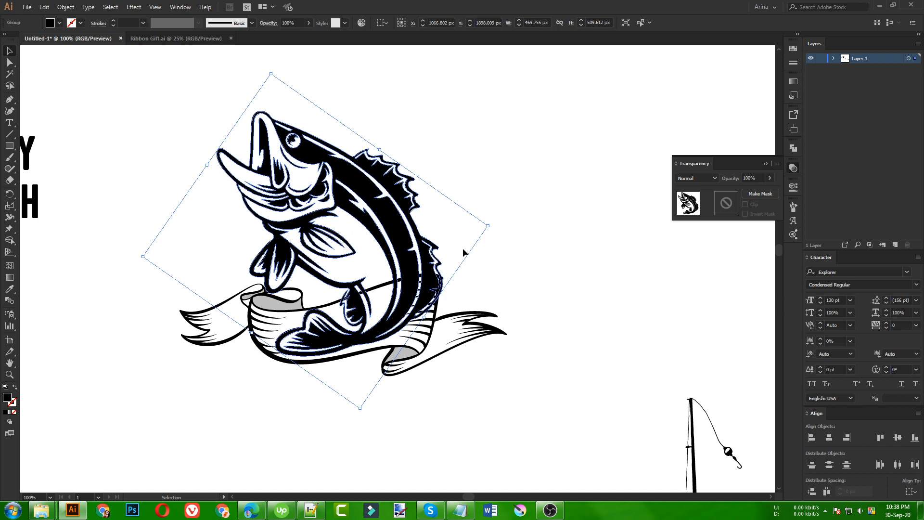
left_click(727, 206)
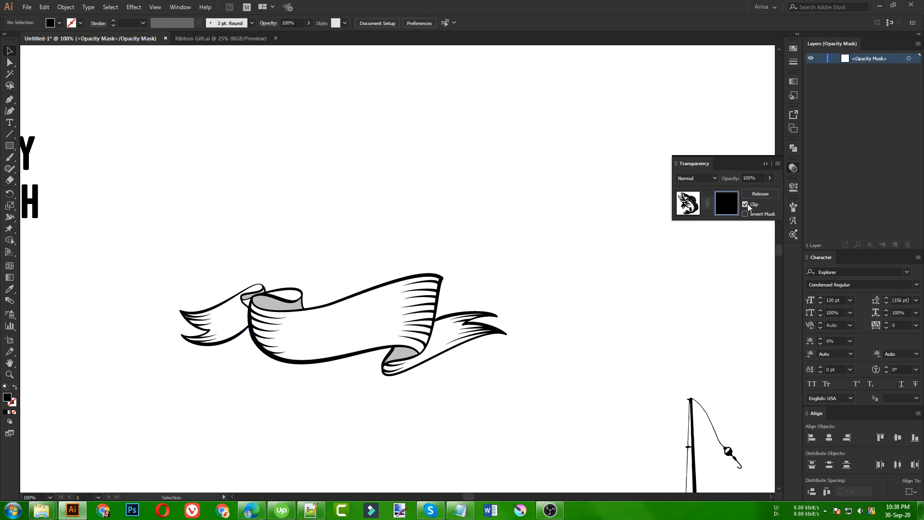
left_click(746, 205)
key("ctrl+f")
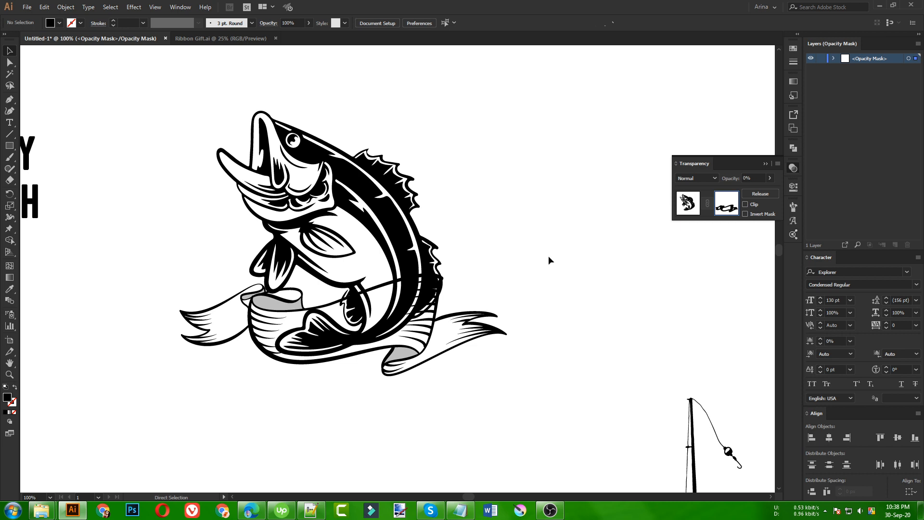
left_click(548, 256)
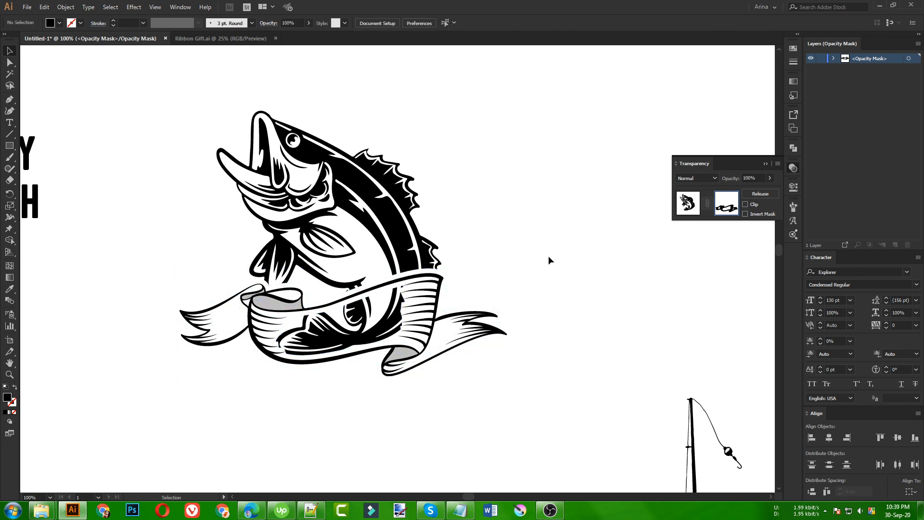
- Unite all the ribbon offset shapes in the bass's opacity mask into one solid shape
left_click_drag(554, 393, 100, 262)
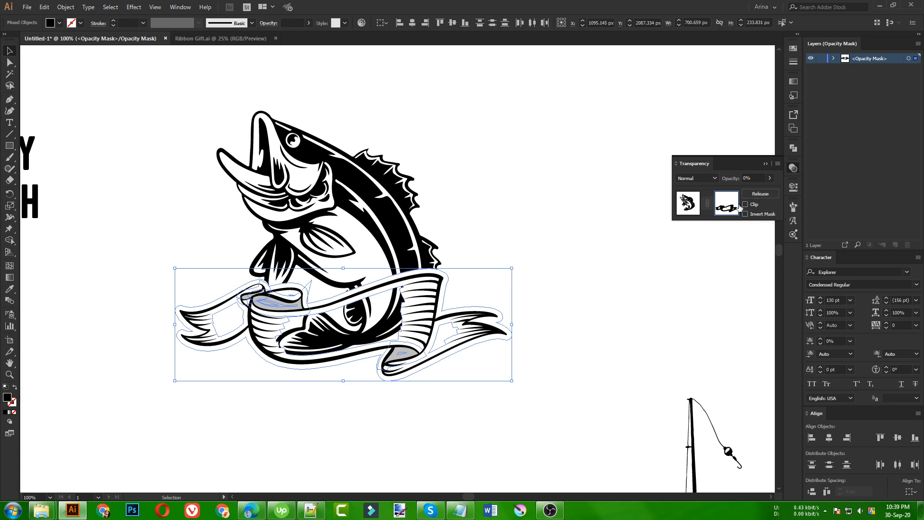
left_click(794, 148)
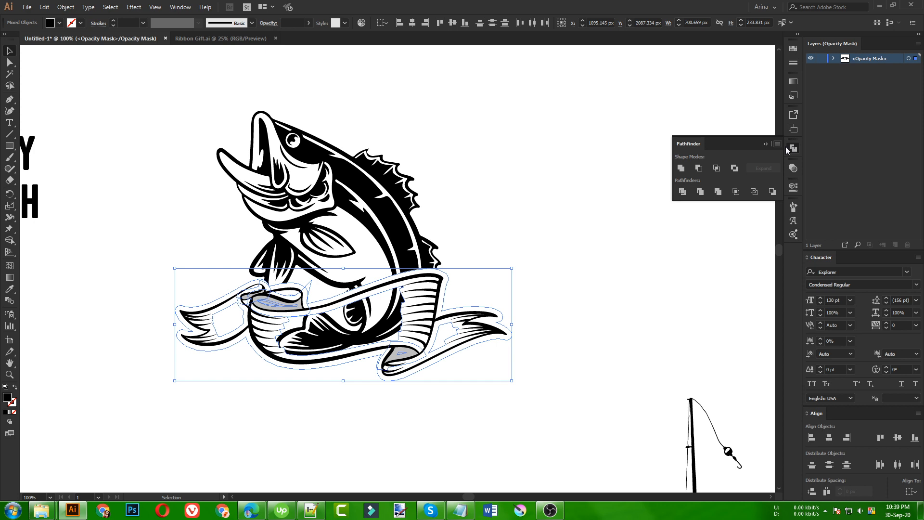
left_click(719, 193)
left_click(680, 169)
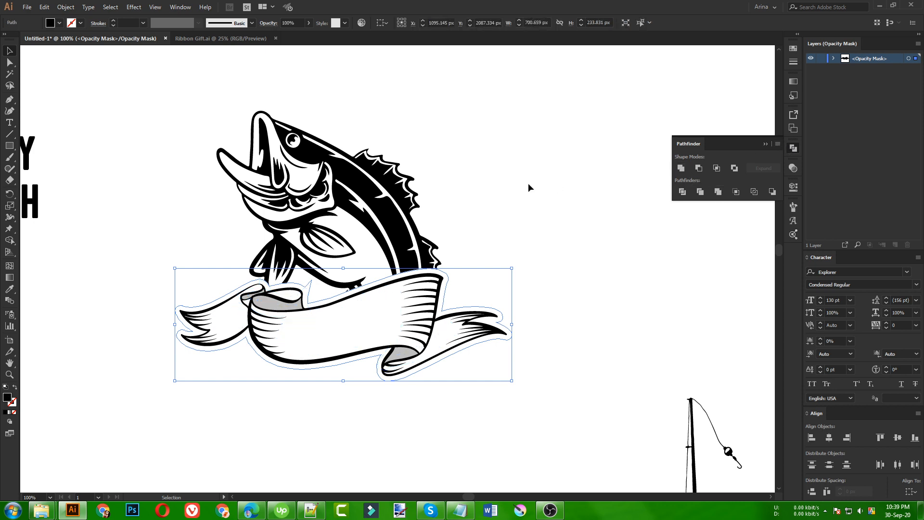
left_click(305, 398)
left_click(342, 355)
- Pull the stray spike anchor on the mask outline near the ribbon's upper fold down toward the ribbon
scroll(325, 339, "up", 1)
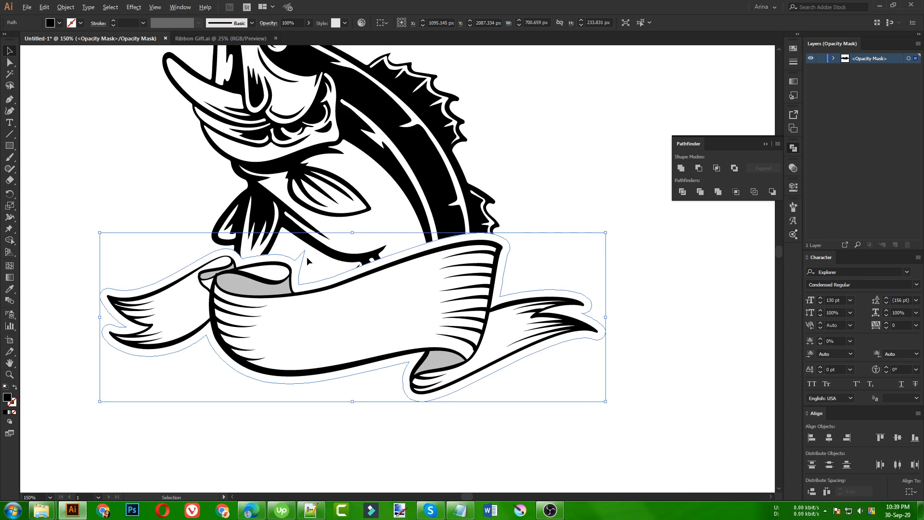
scroll(308, 256, "up", 1)
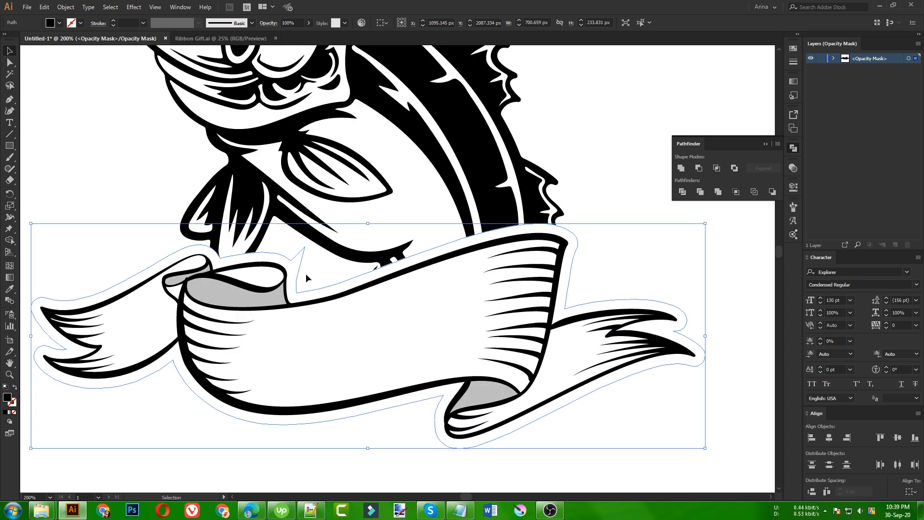
key("a")
left_click(305, 246)
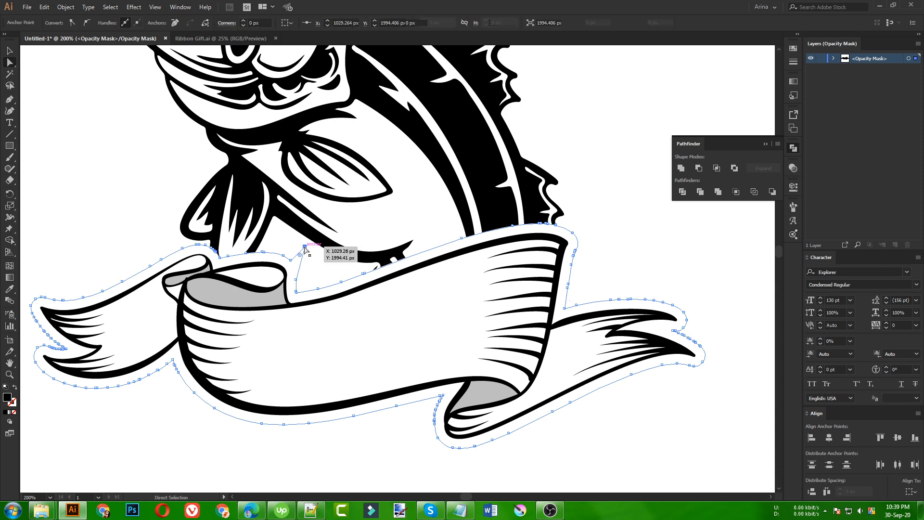
key("Delete")
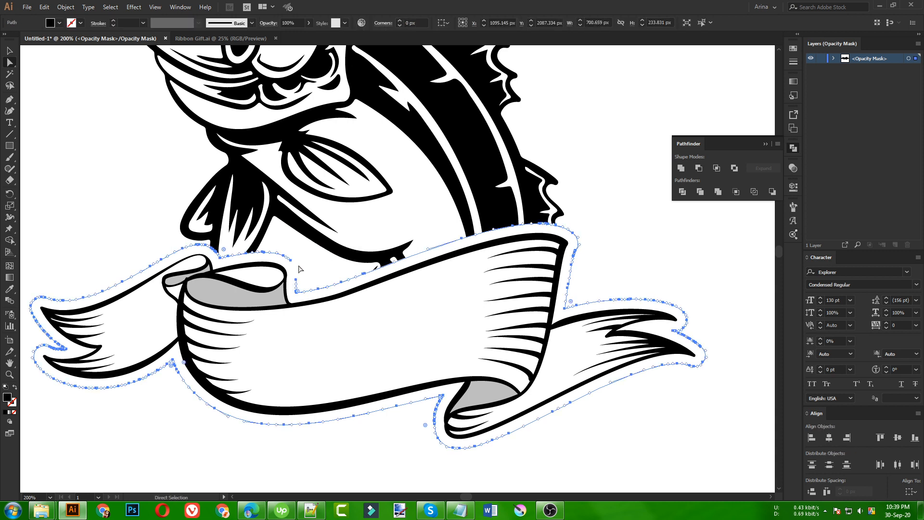
key("ctrl+z")
scroll(303, 260, "up", 2)
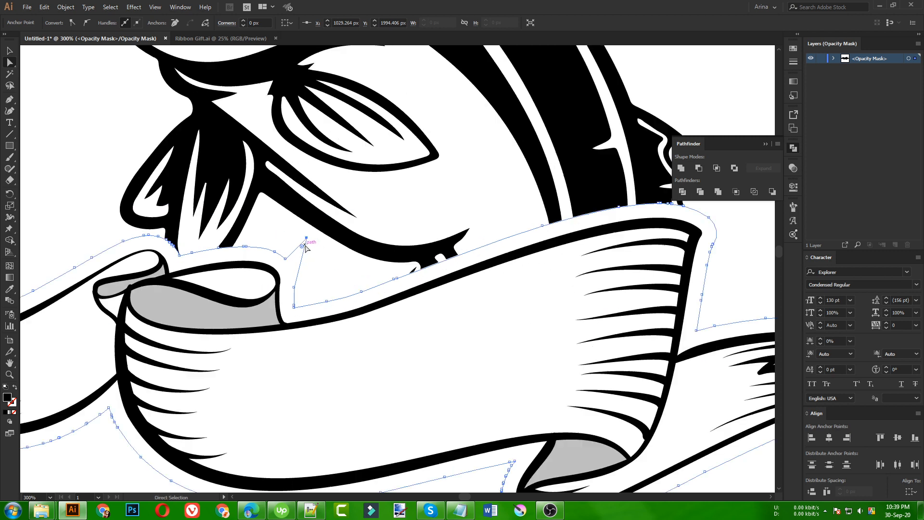
left_click_drag(307, 239, 294, 275)
key("ctrl+0")
key("v")
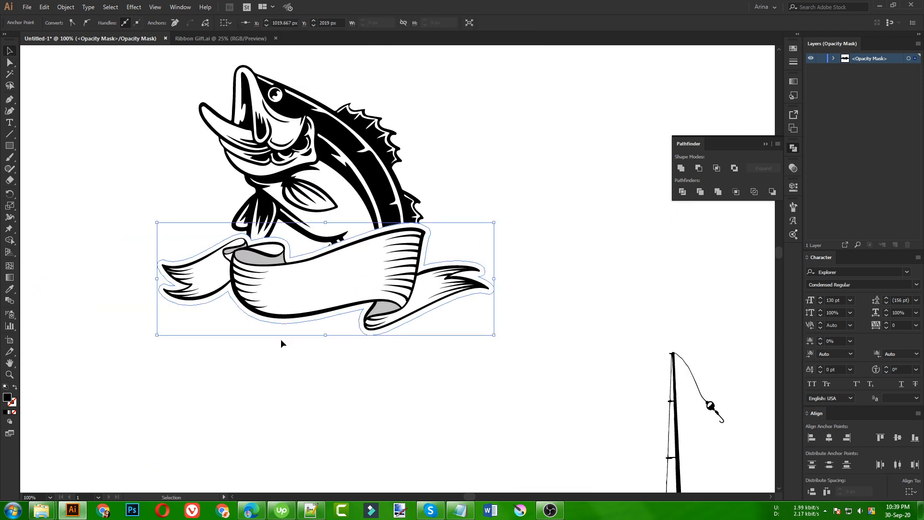
left_click(281, 339)
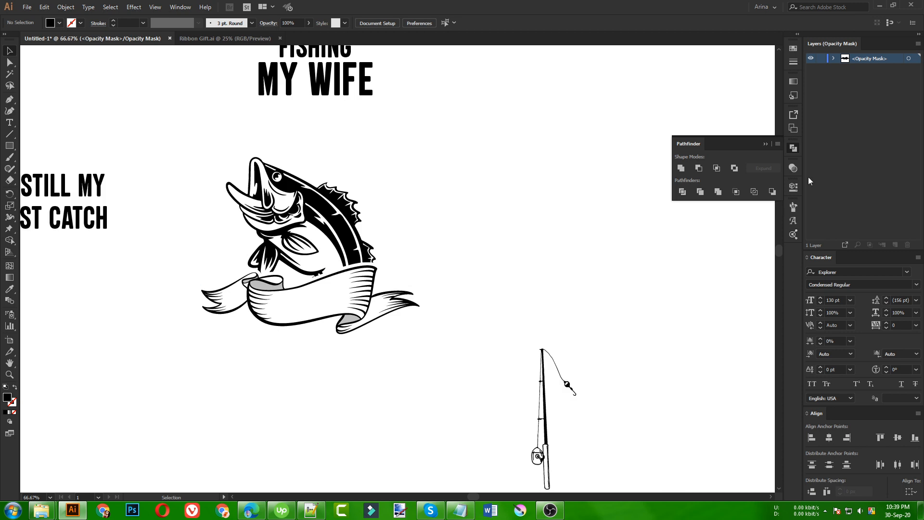
- Exit opacity mask editing and return to the normal artwork with nothing selected
left_click(793, 169)
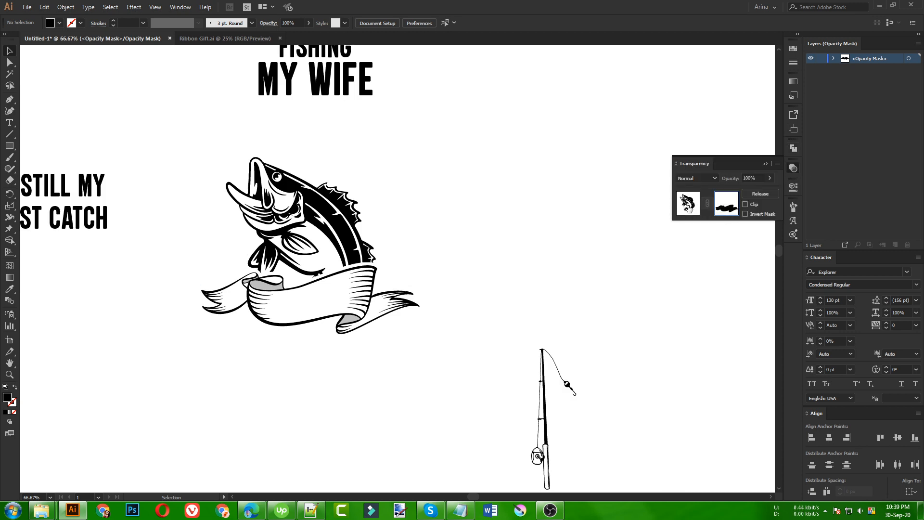
left_click(689, 203)
left_click_drag(396, 364, 443, 403)
left_click(170, 157)
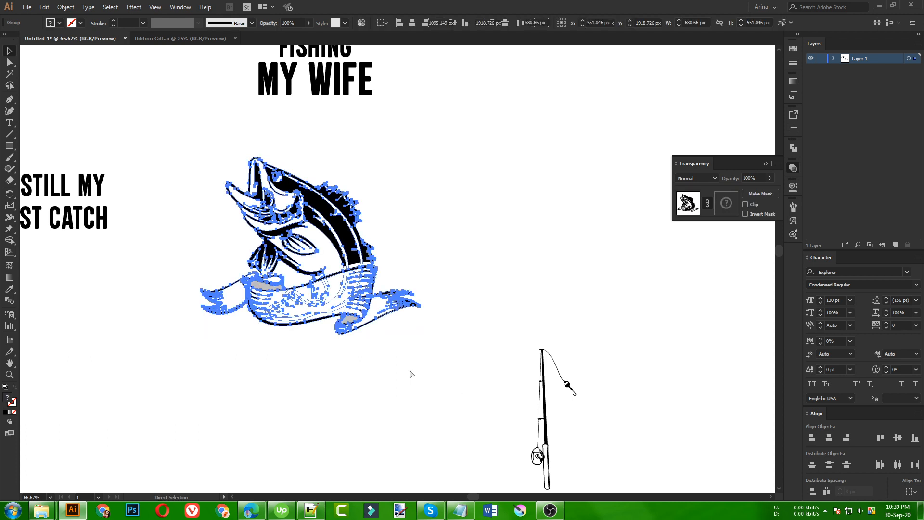
left_click(410, 370)
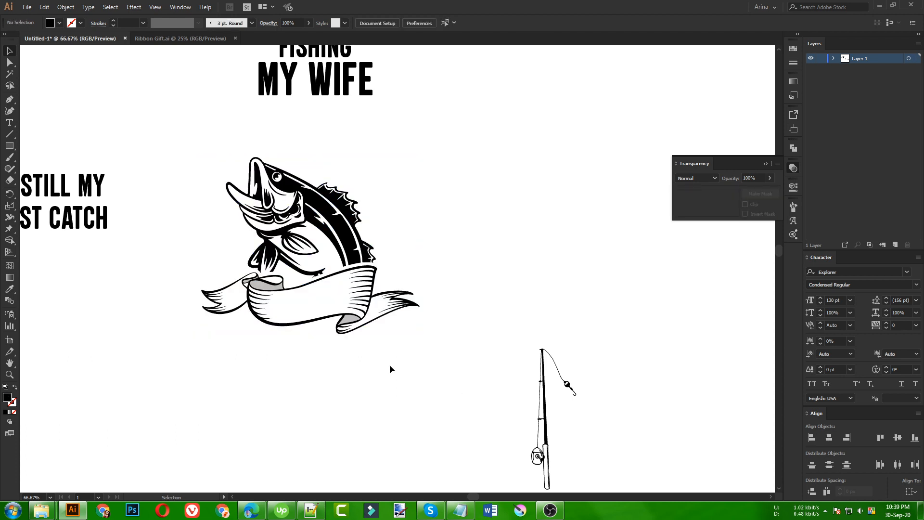
scroll(302, 336, "up", 1)
scroll(311, 336, "down", 1)
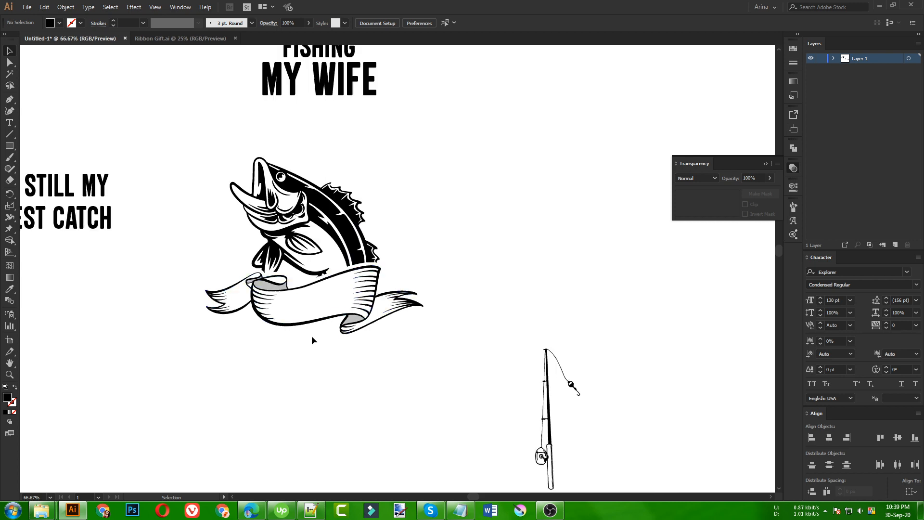
- Draw an open wavy path along the ribbon's lower front band with the Curvature tool, using a black stroke and no fill
scroll(354, 354, "up", 2)
scroll(339, 378, "up", 1)
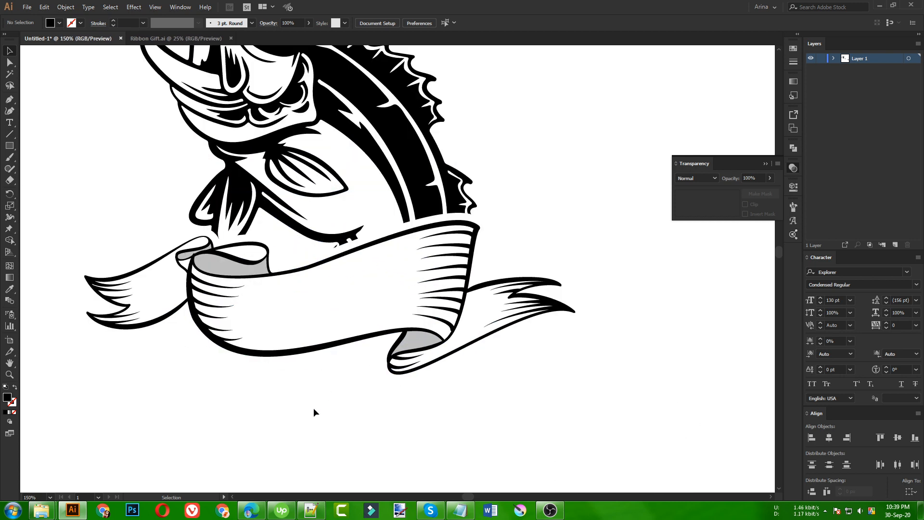
left_click(7, 112)
left_click(183, 310)
left_click(276, 339)
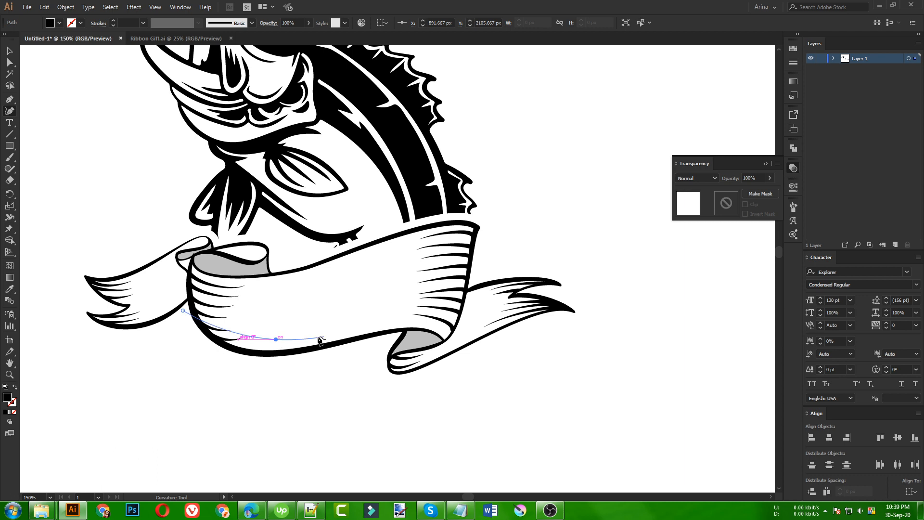
left_click(392, 318)
left_click(477, 350)
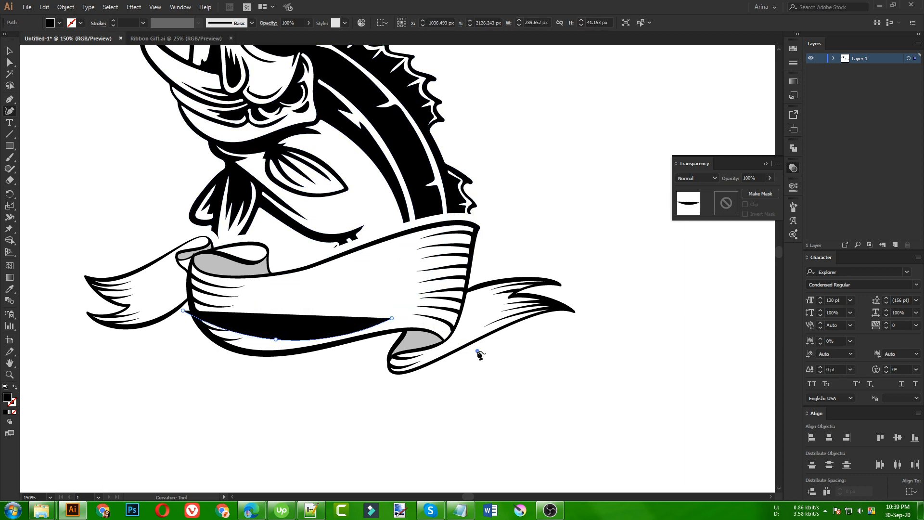
key("shift+x")
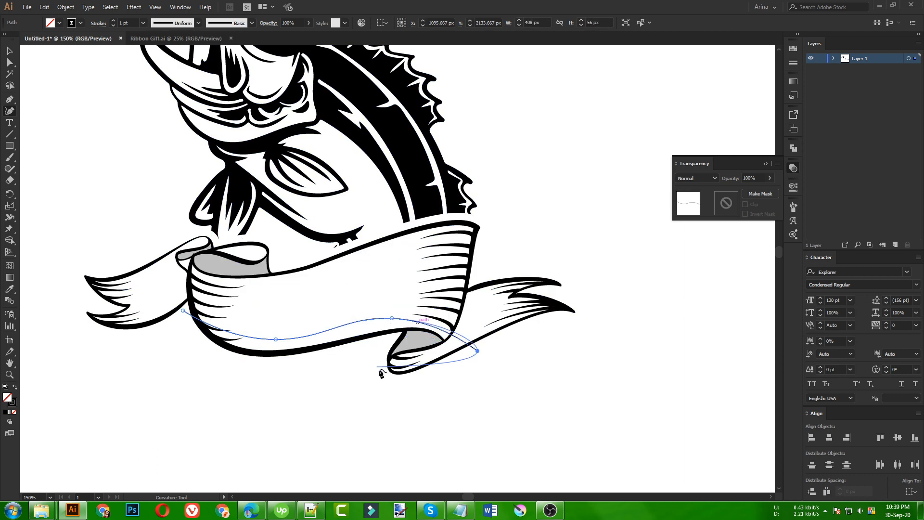
key("v")
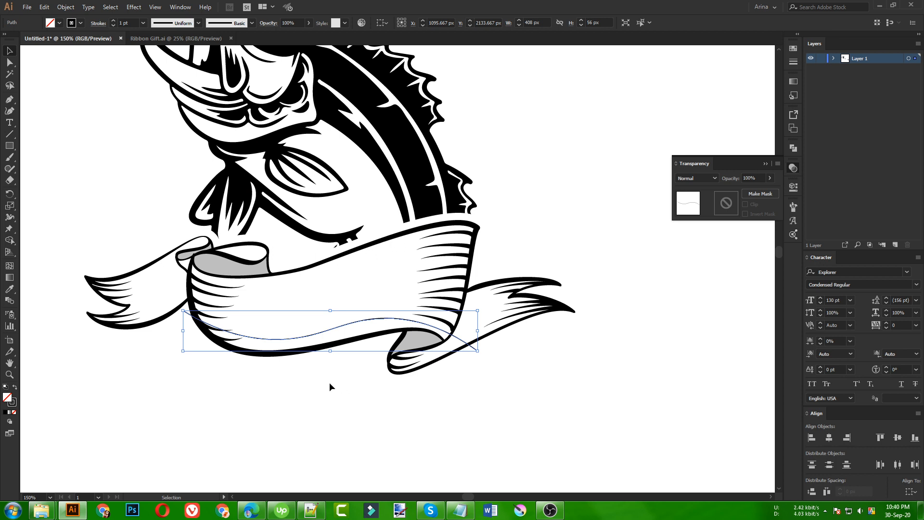
scroll(329, 383, "down", 1)
left_click(326, 409)
scroll(326, 409, "down", 1)
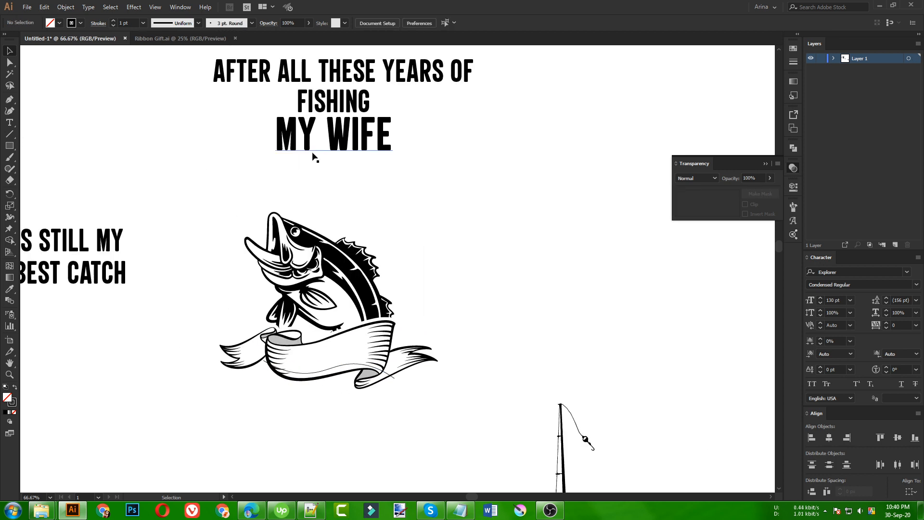
- Cut the MY WIFE line out of the slogan stack
left_click_drag(314, 158, 216, 204)
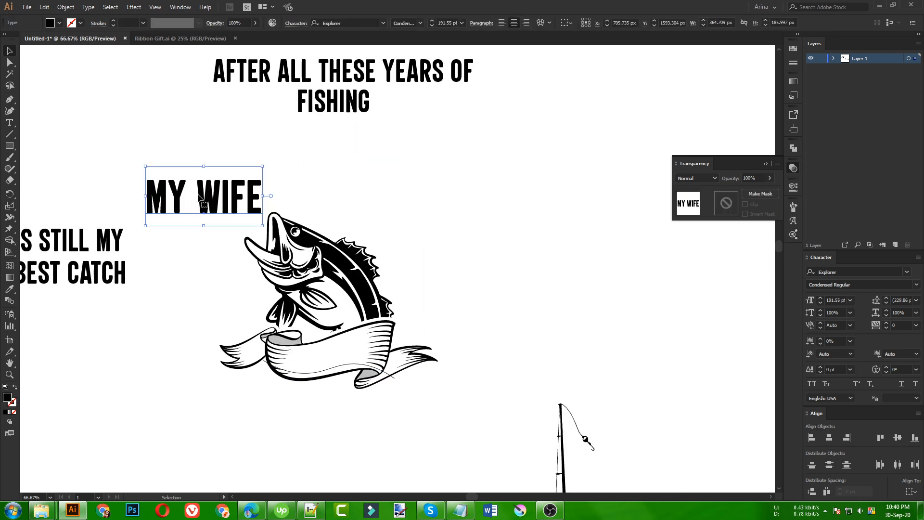
key("ctrl+x")
- Add the text MY WIFE along the wavy path on the ribbon using Type on a Path
scroll(317, 370, "up", 1)
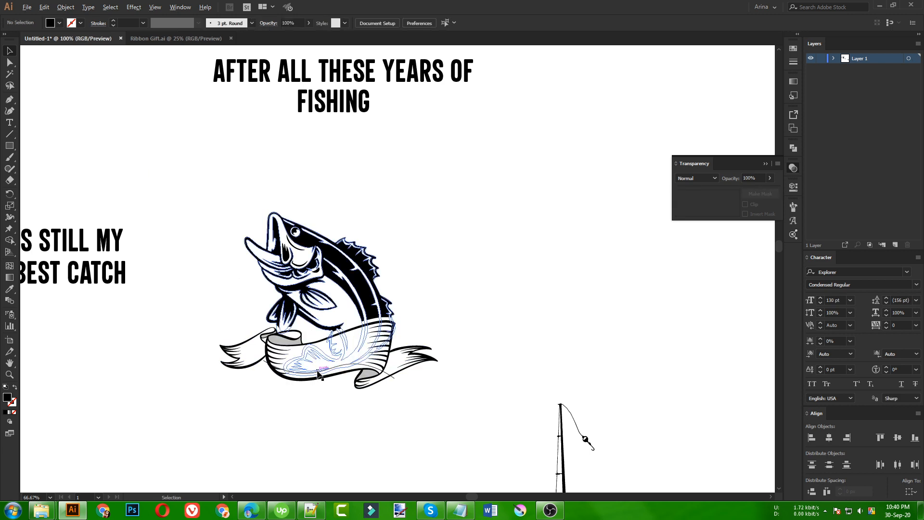
scroll(318, 373, "up", 1)
left_click(10, 124)
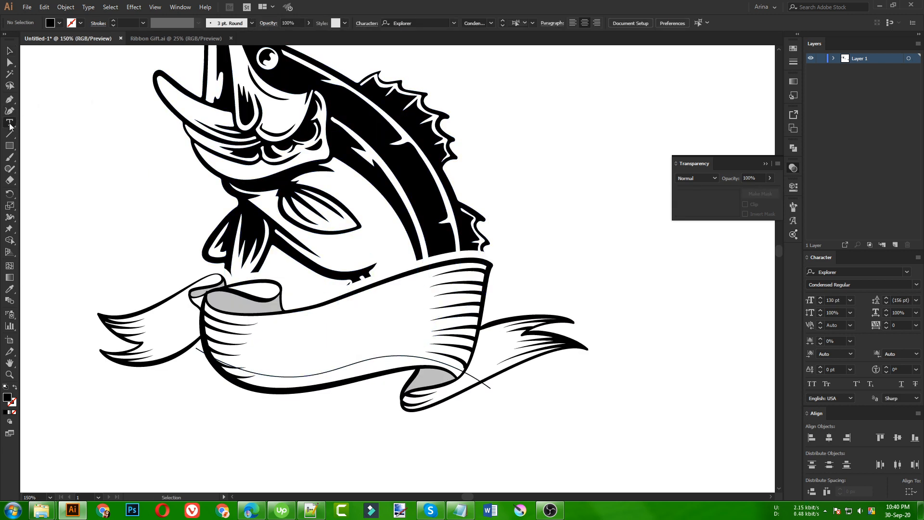
left_click_drag(9, 126, 59, 146)
left_click(263, 374)
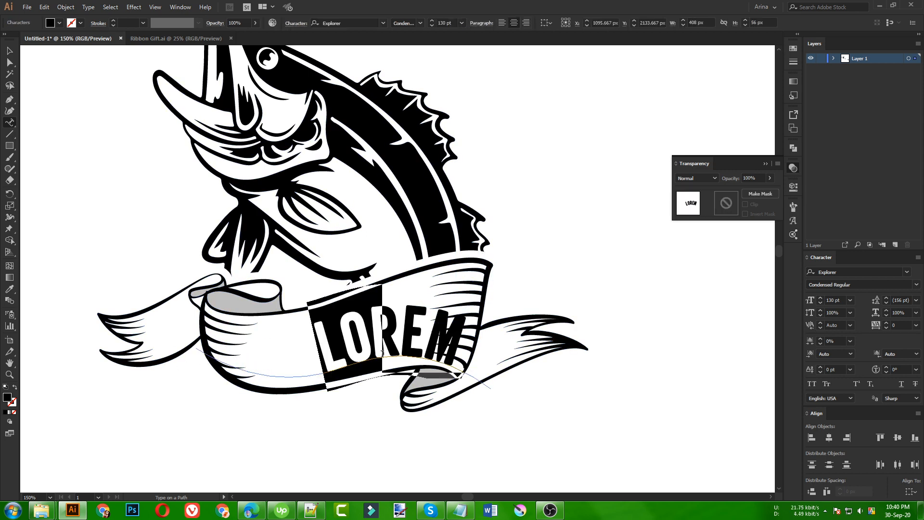
type("MY")
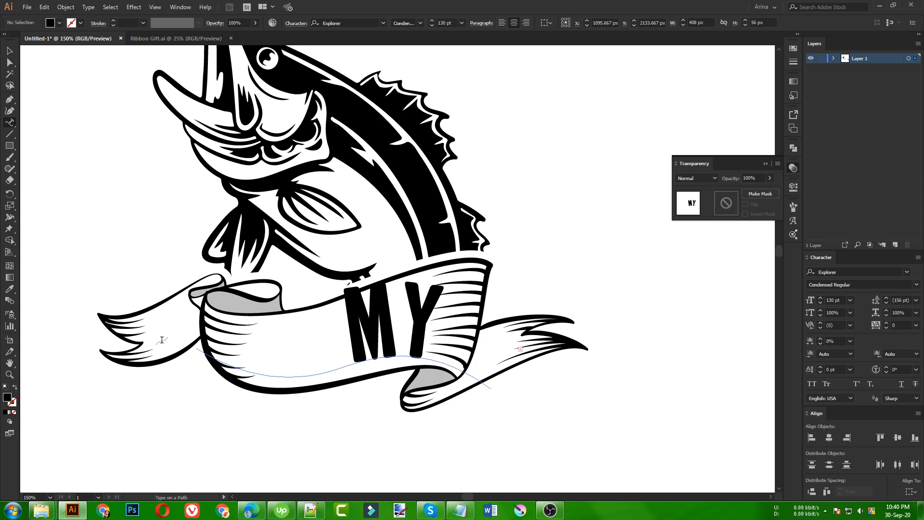
key("ctrl+shift+a")
- Try shifting the MY WIFE path text left along its curve at 130 pt, and delete it with its path
left_click(10, 51)
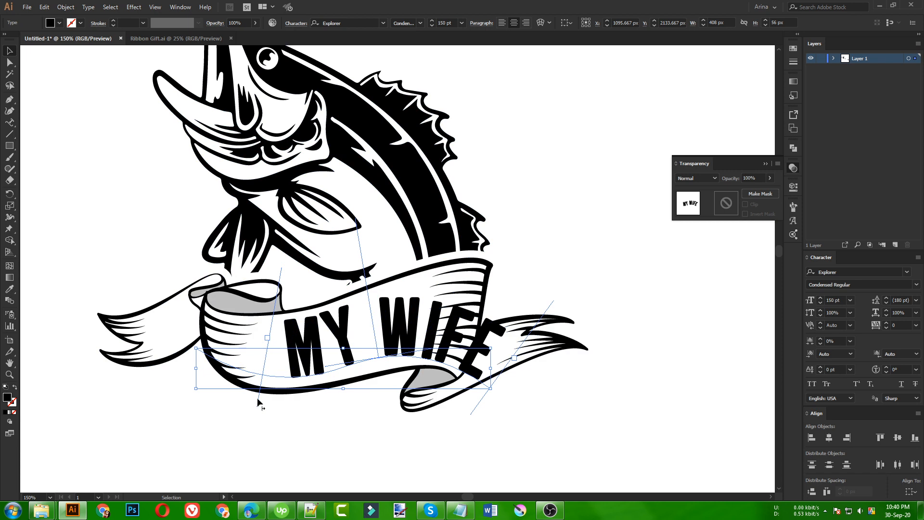
left_click_drag(258, 402, 123, 383)
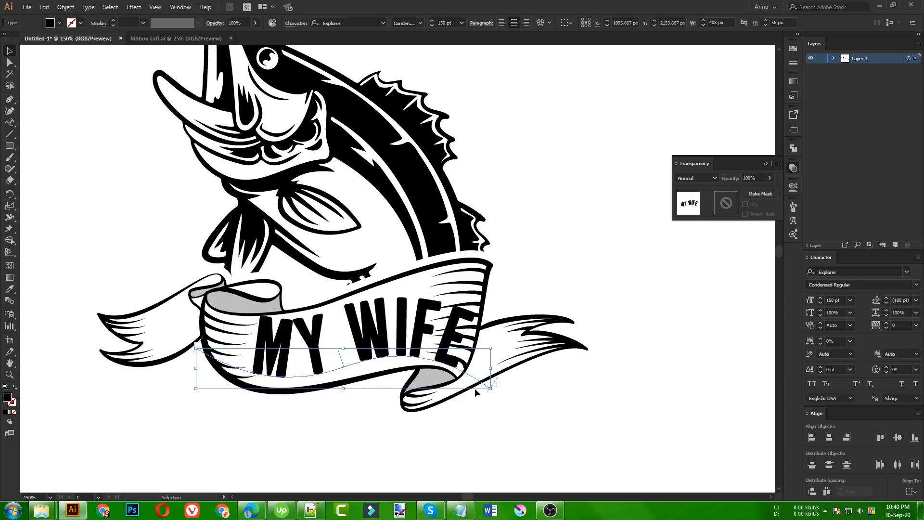
scroll(444, 23, "down", 2)
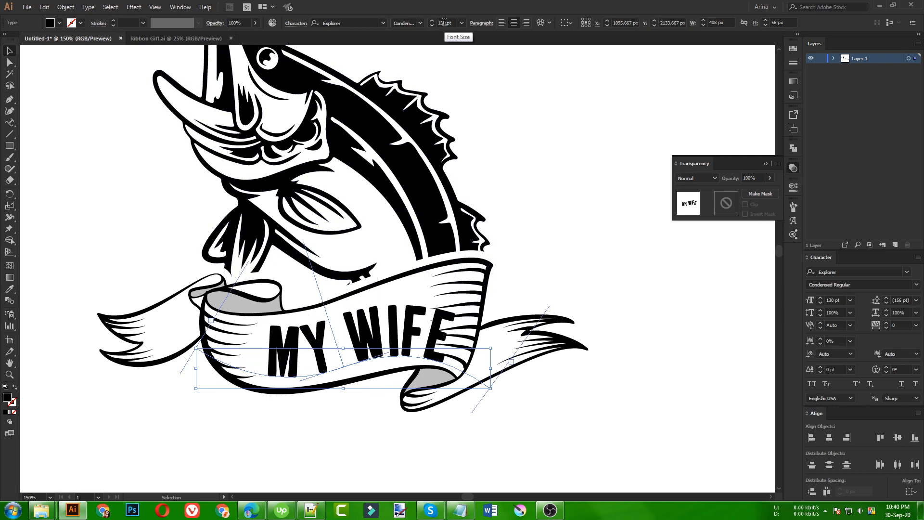
key("Delete")
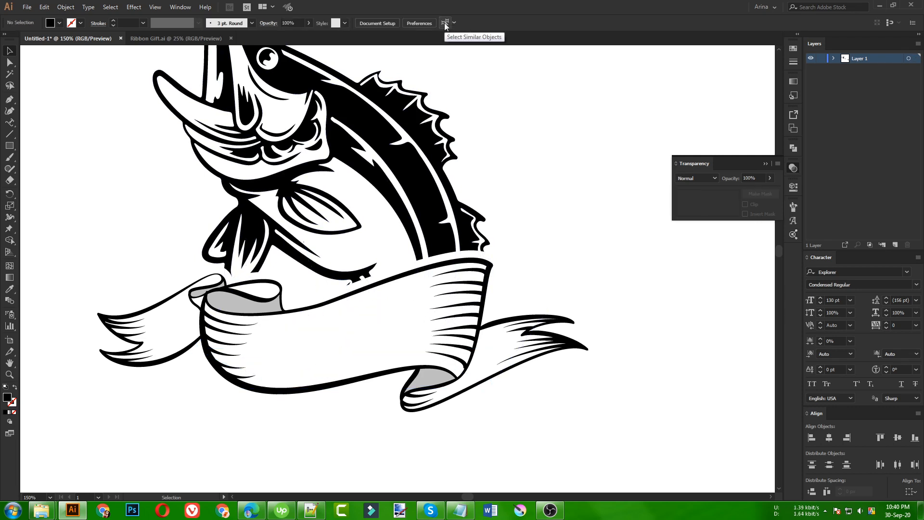
- Paste MY WIFE as straight point text and place it on the ribbon's front band at about 116 pt
left_click(7, 121)
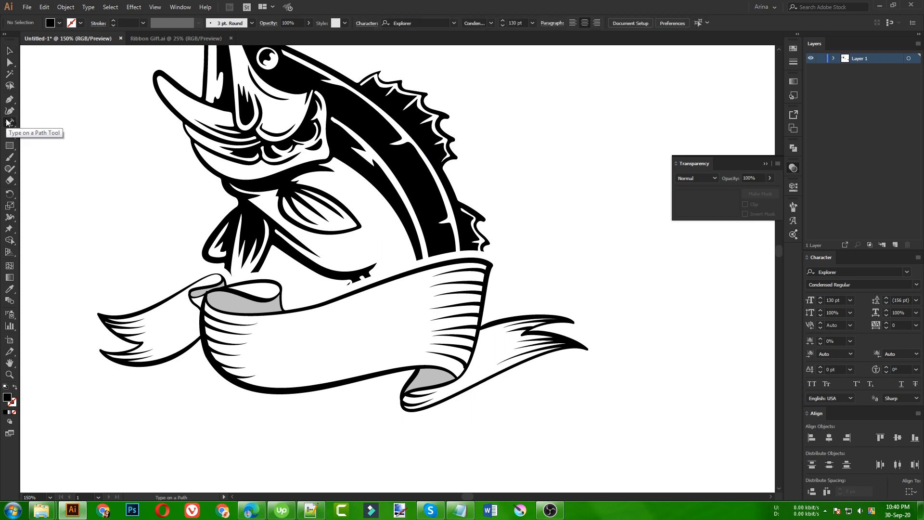
left_click_drag(8, 122, 41, 125)
left_click(75, 172)
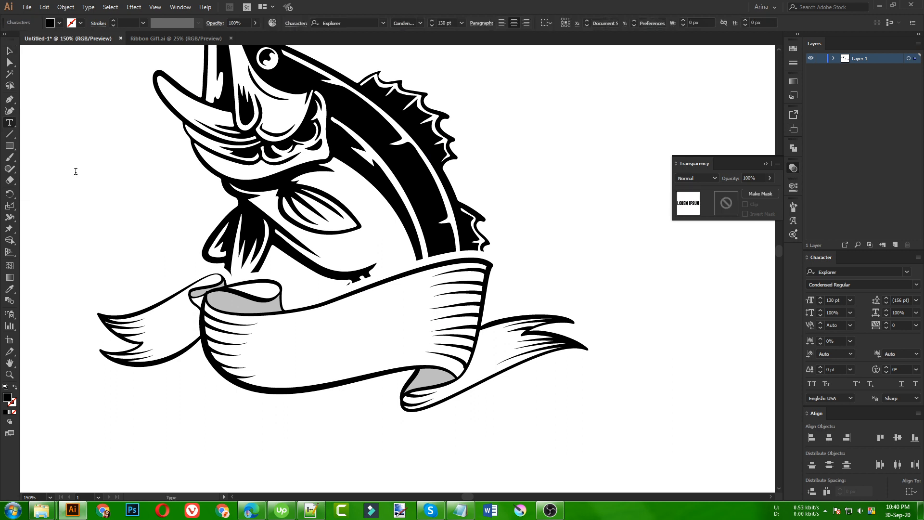
key("ctrl+v")
left_click(9, 50)
left_click_drag(110, 135, 383, 436)
left_click_drag(483, 438, 378, 348)
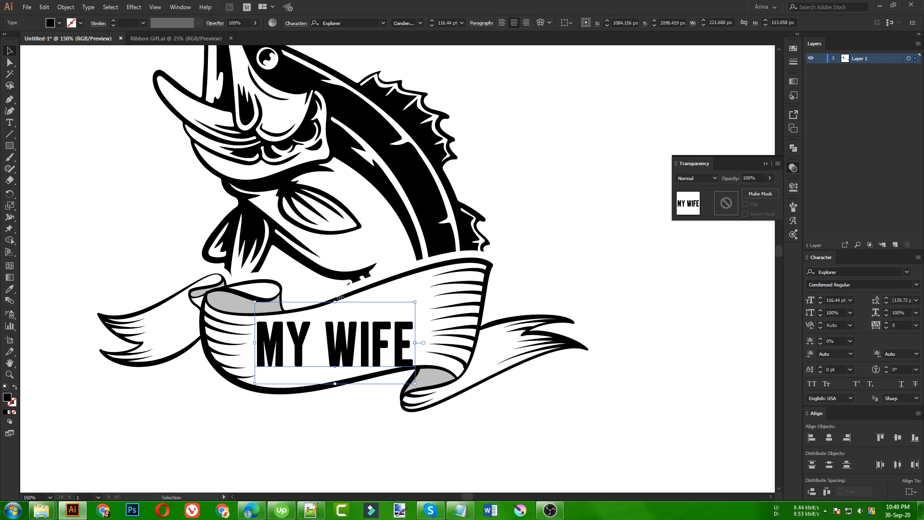
- Apply an Arc Lower warp to the MY WIFE text with 0% bend and 30% horizontal distortion
left_click(134, 7)
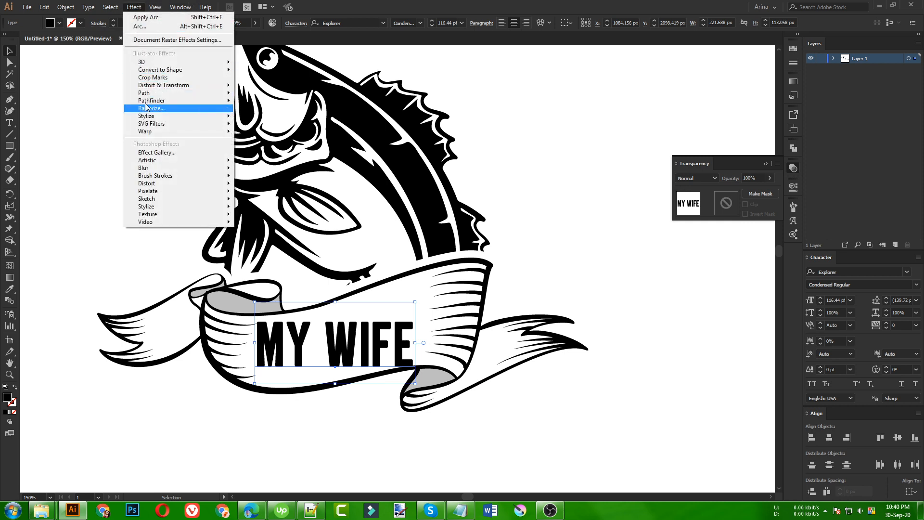
mouse_move(153, 132)
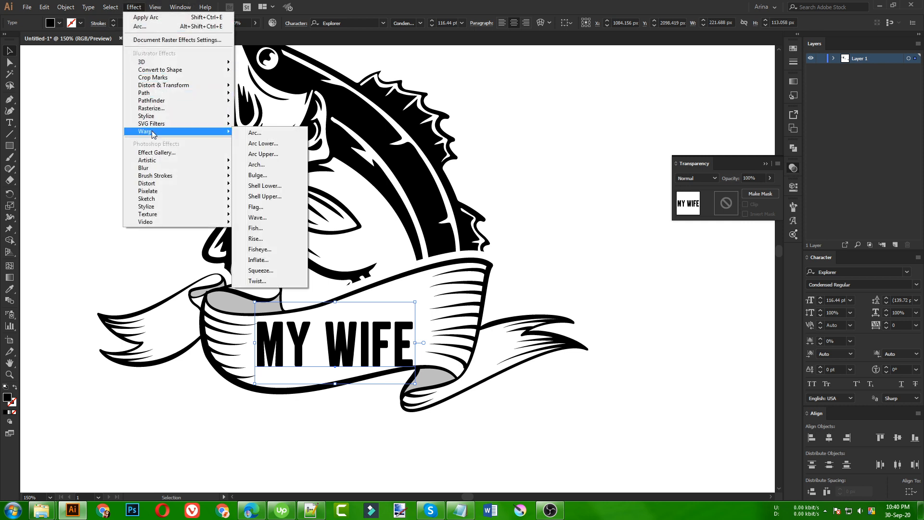
left_click(264, 143)
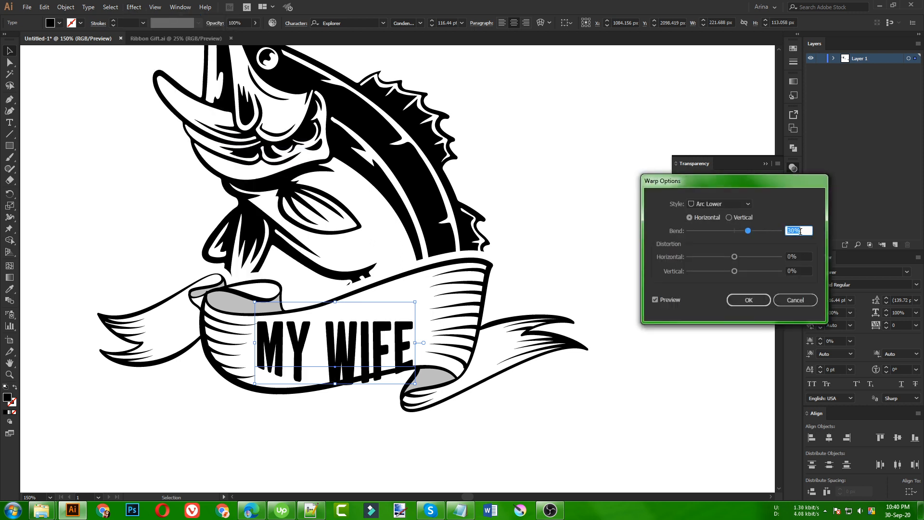
type("0")
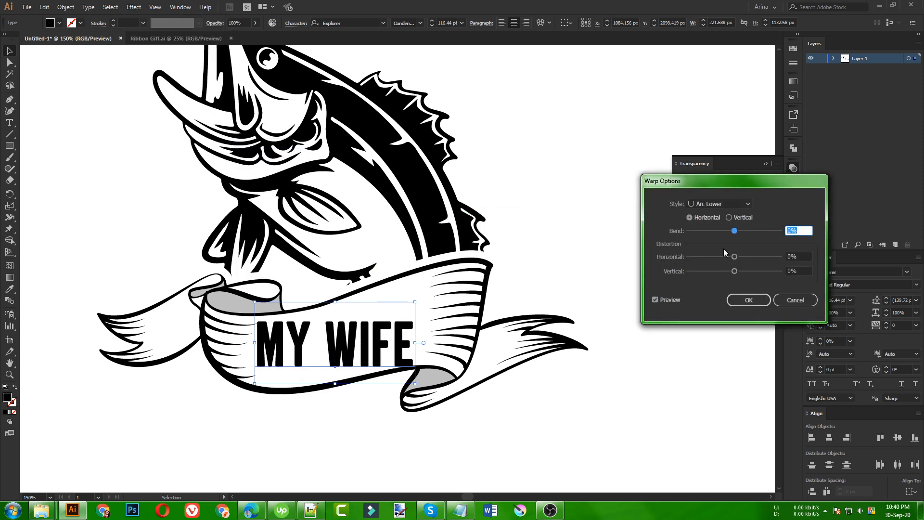
left_click(793, 255)
type("40")
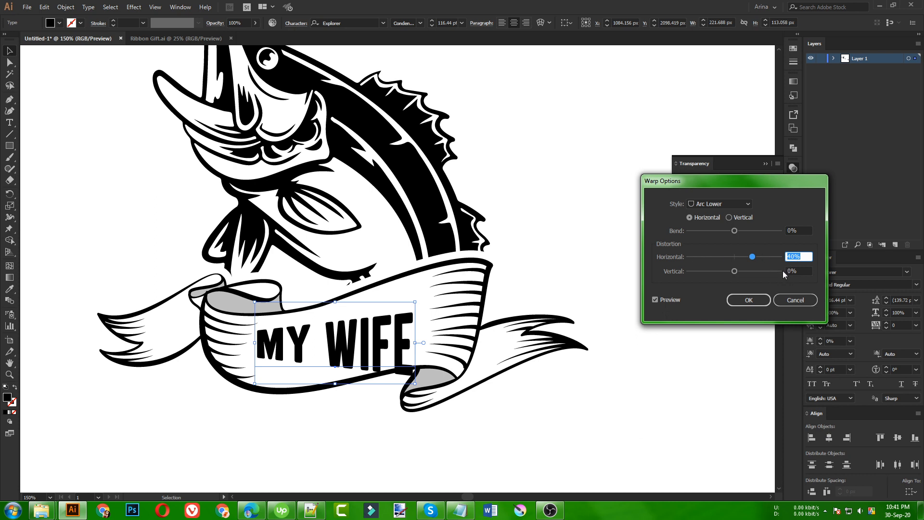
type("30")
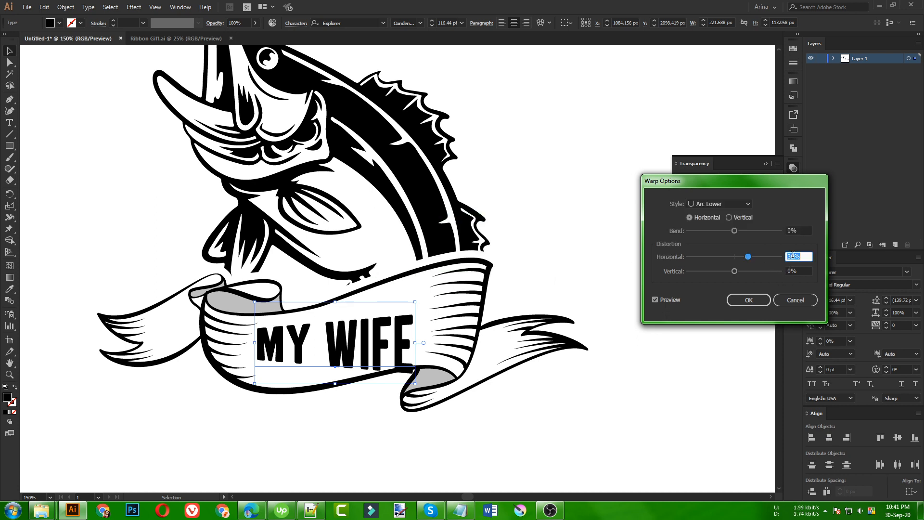
left_click(753, 302)
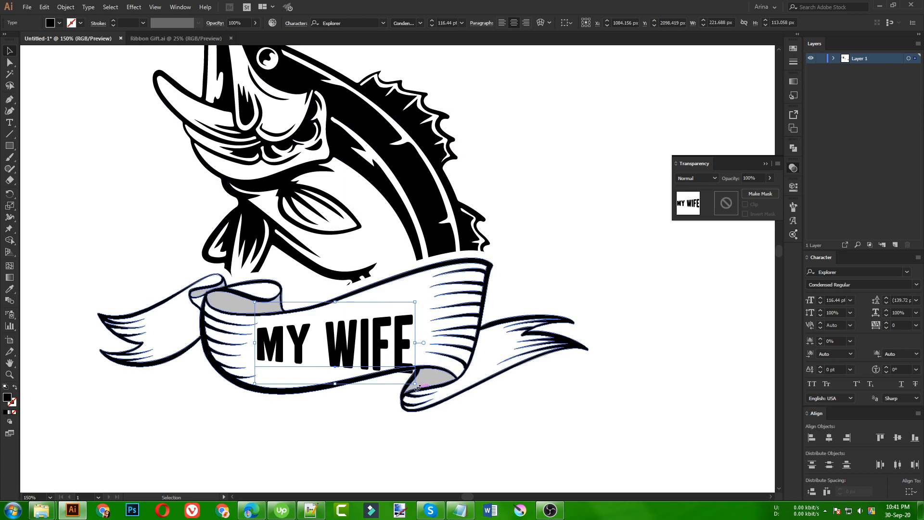
- Rotate the MY WIFE text counterclockwise to follow the ribbon's slope and enlarge it to about 154 pt
left_click_drag(415, 388, 425, 384)
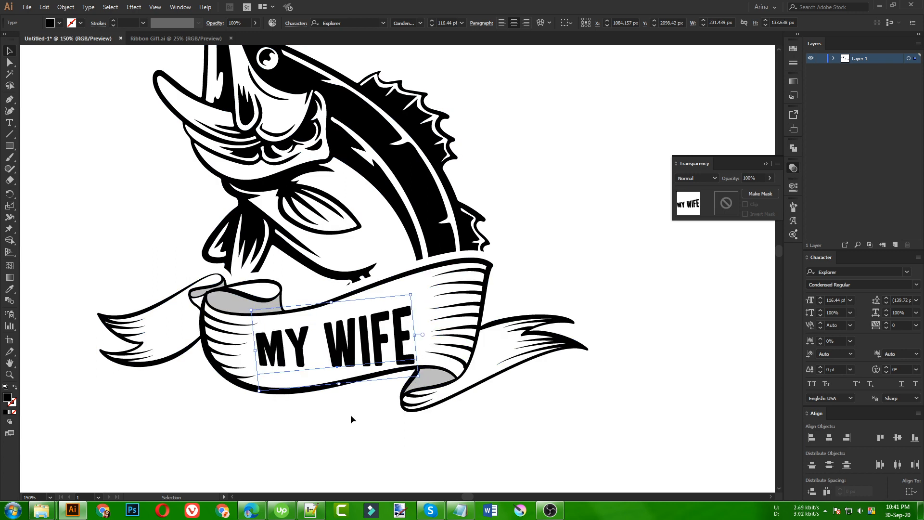
left_click_drag(422, 384, 431, 362)
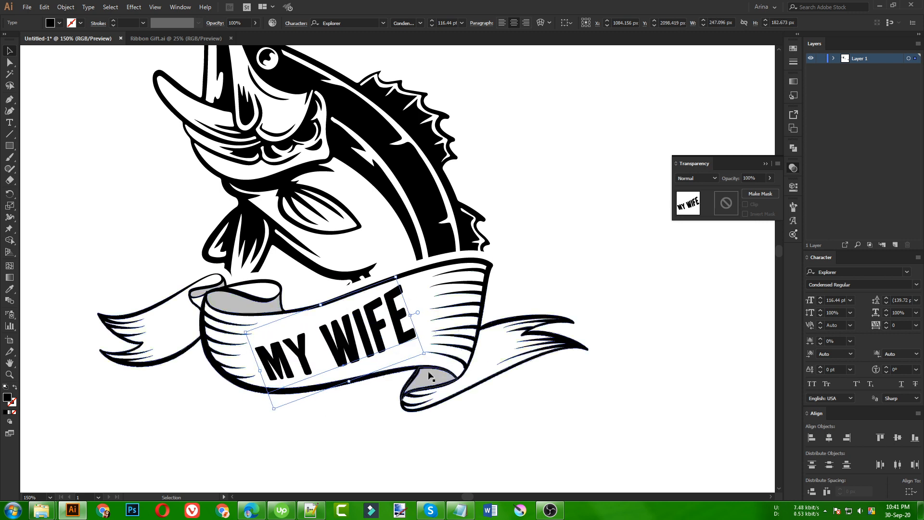
left_click_drag(428, 355, 425, 370)
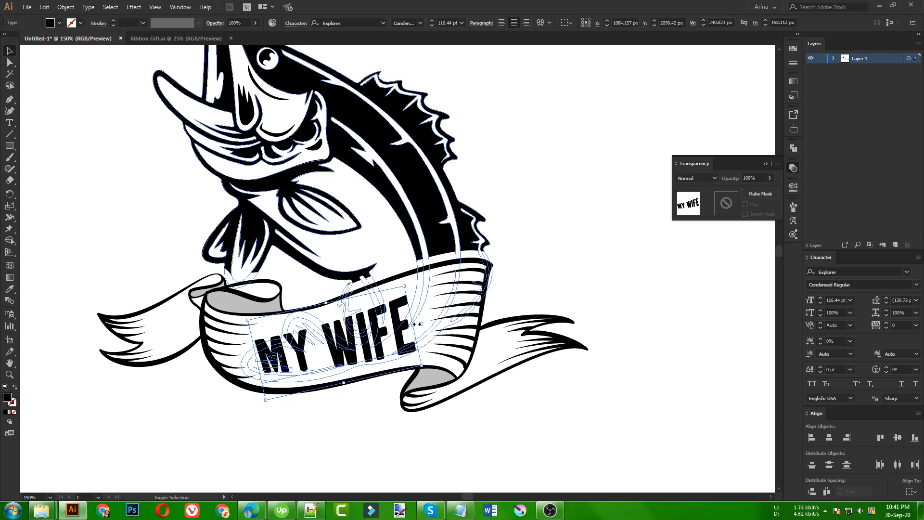
left_click_drag(413, 325, 439, 319)
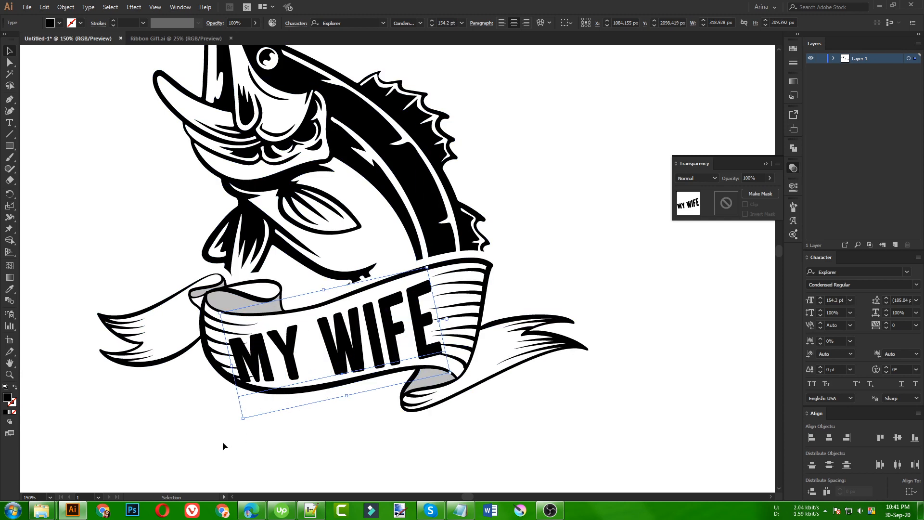
- Move the MY WIFE text slightly right and up so it sits within the ribbon's front band
key("Right")
key("Up")
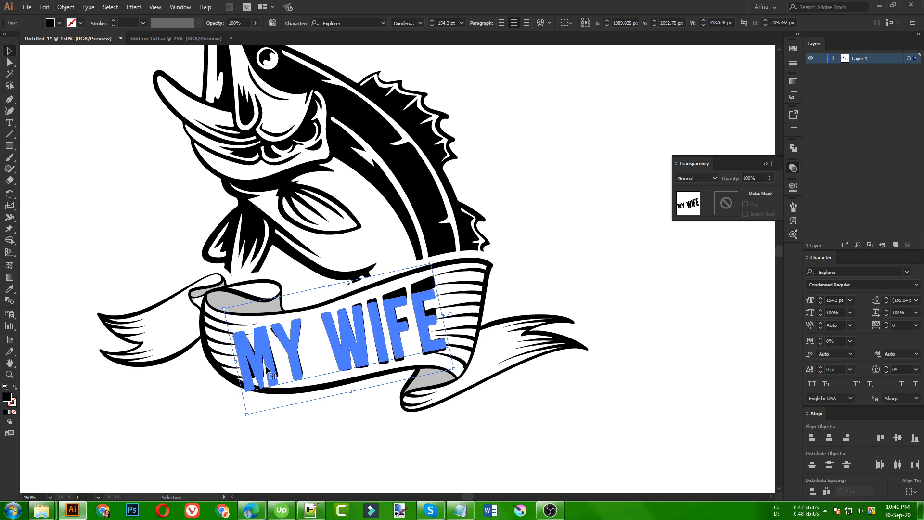
key("Right")
key("Up")
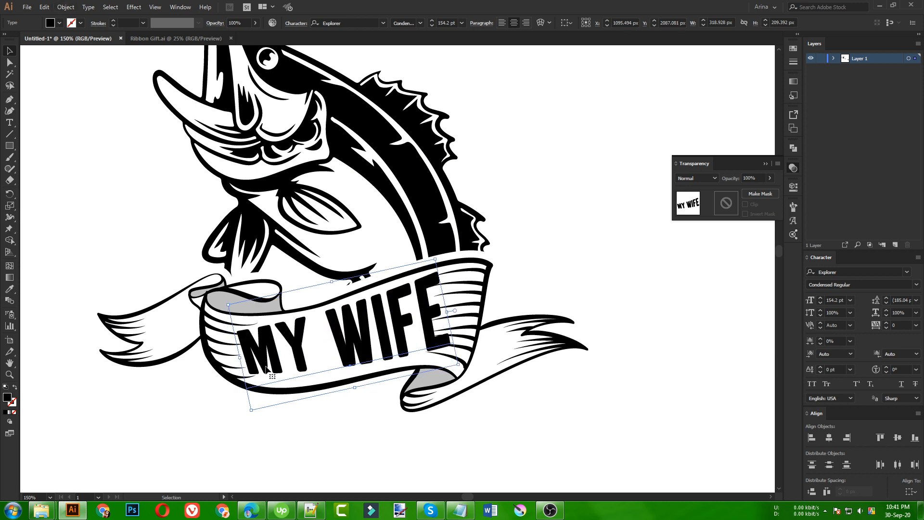
left_click_drag(358, 344, 356, 348)
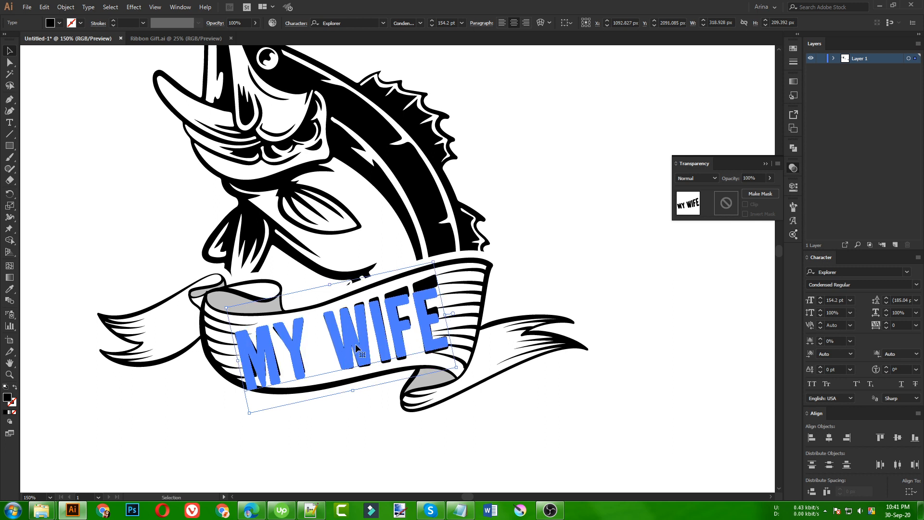
- Convert the MY WIFE text to outlines and expand its warp appearance
right_click(357, 348)
left_click(402, 224)
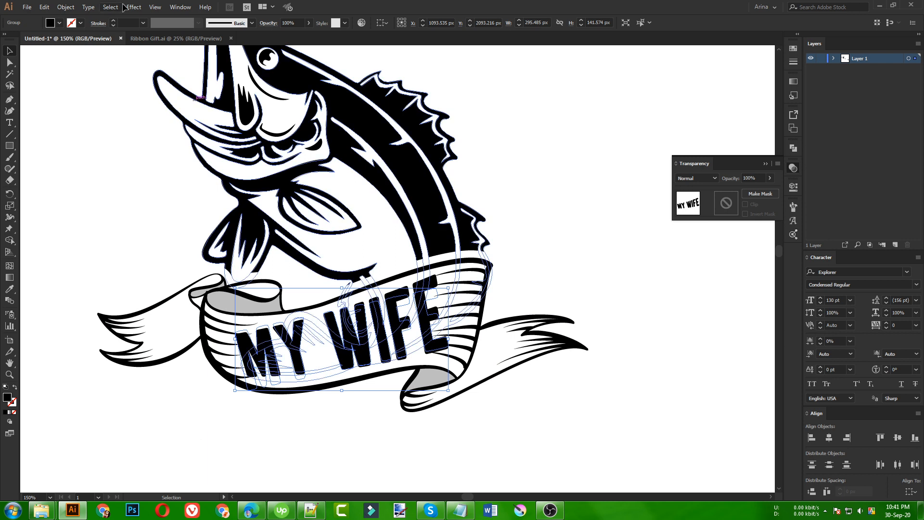
left_click(73, 9)
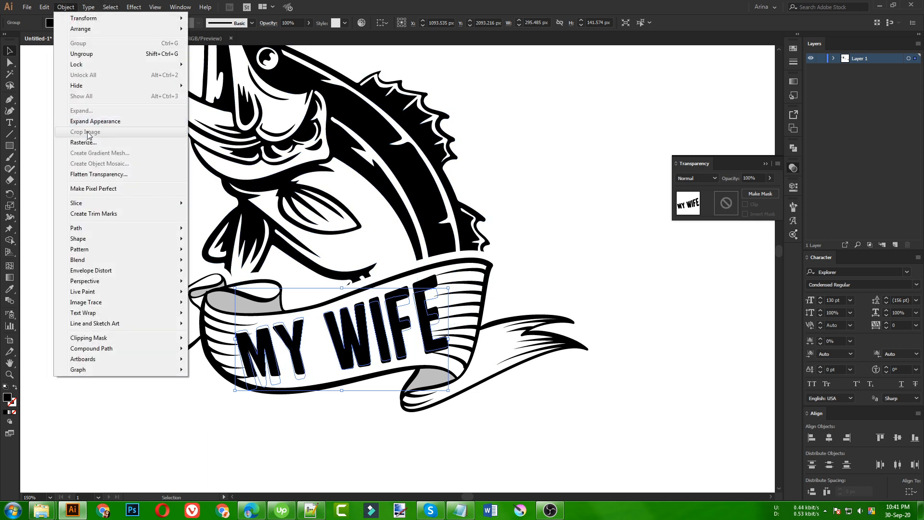
left_click(102, 123)
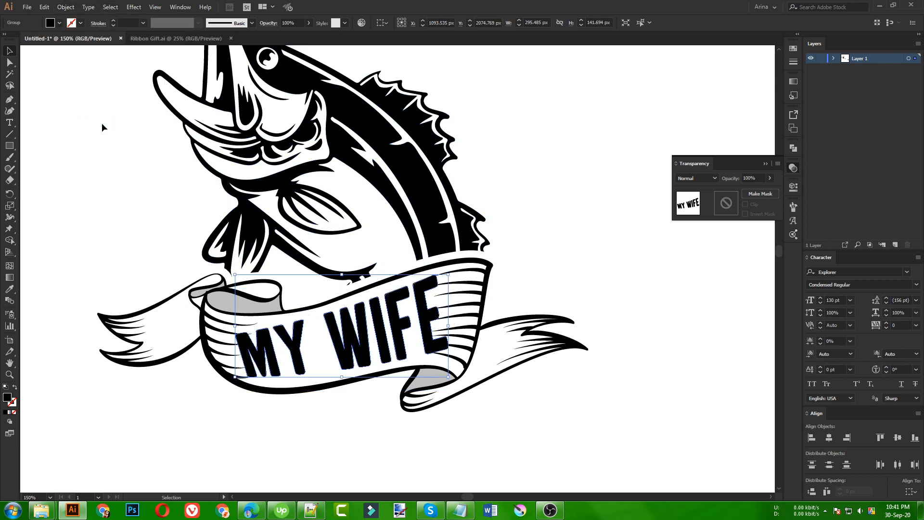
- Apply an envelope mesh with 4 rows and 4 columns to the MY WIFE outlines
left_click(323, 405)
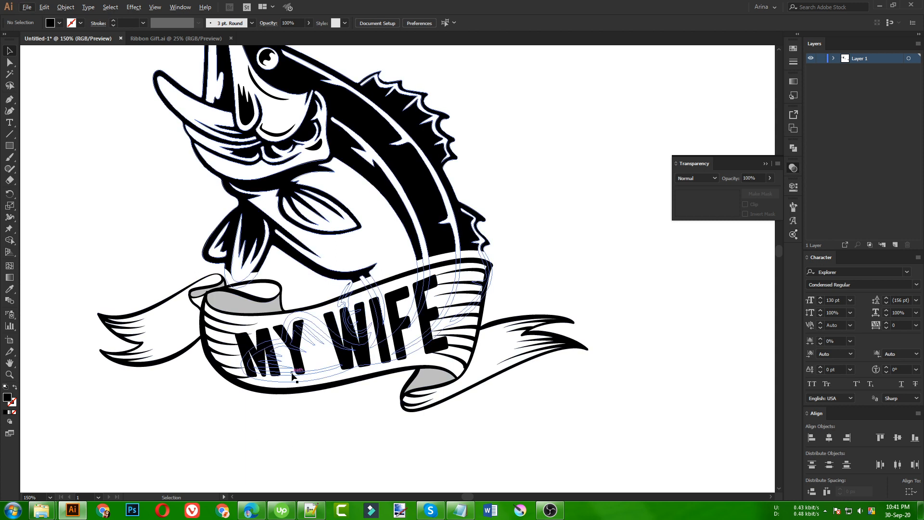
left_click(369, 352)
left_click(66, 6)
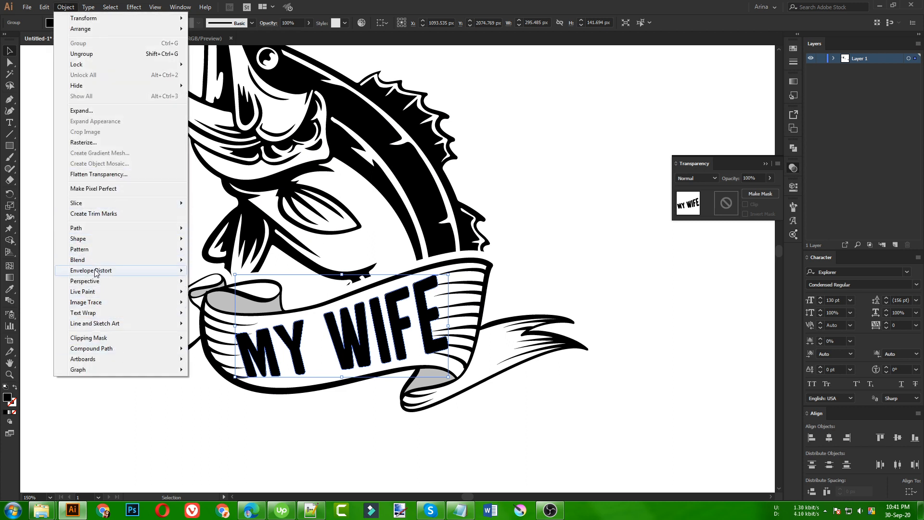
mouse_move(99, 270)
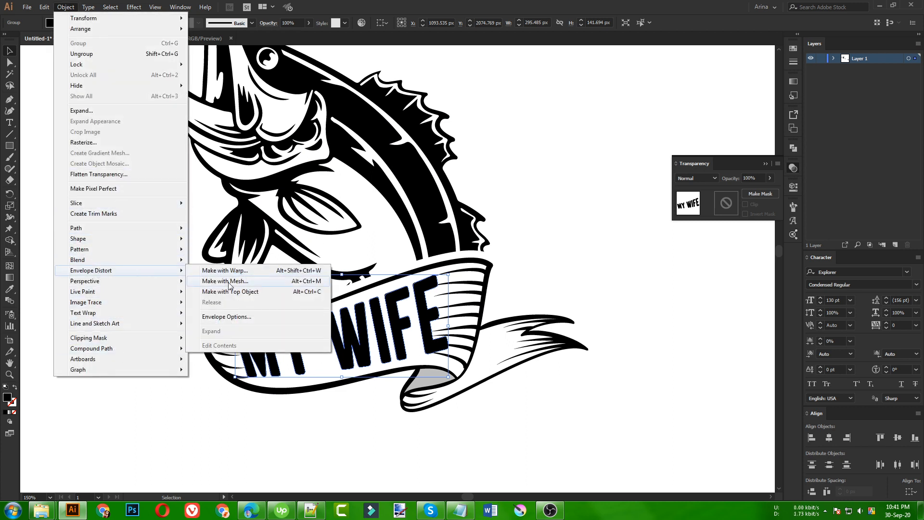
left_click(246, 281)
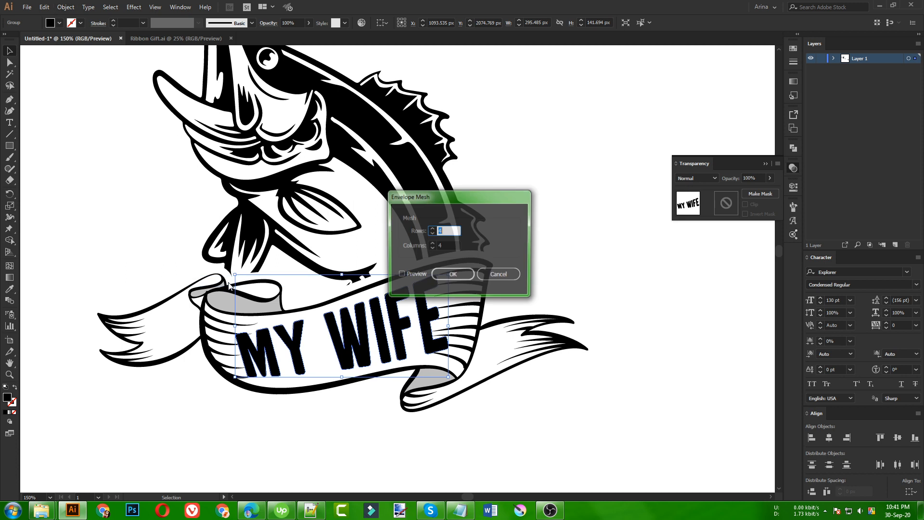
left_click(450, 275)
scroll(337, 357, "up", 1)
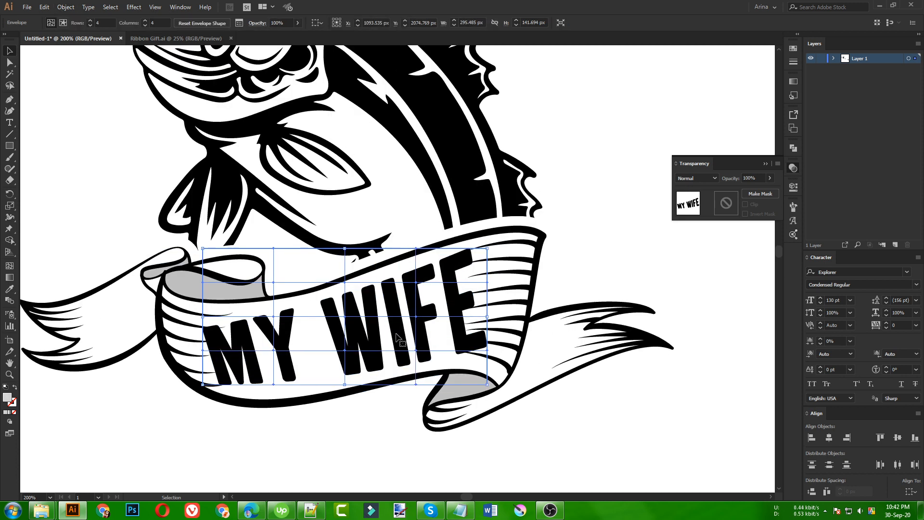
- Pull the mesh point beneath MY slightly down so the lettering's lower edge follows the ribbon's bottom curve
key("a")
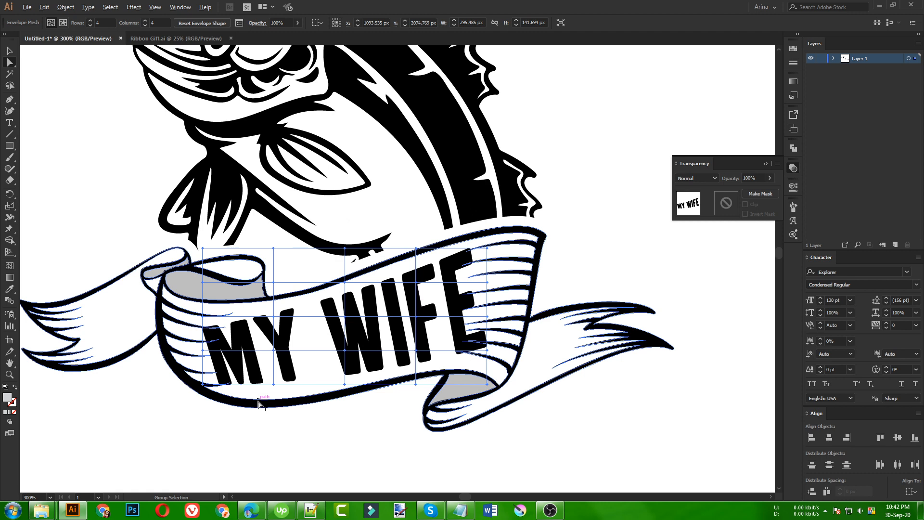
scroll(280, 394, "up", 1)
left_click(281, 378)
left_click_drag(279, 378, 282, 386)
key("ctrl+z")
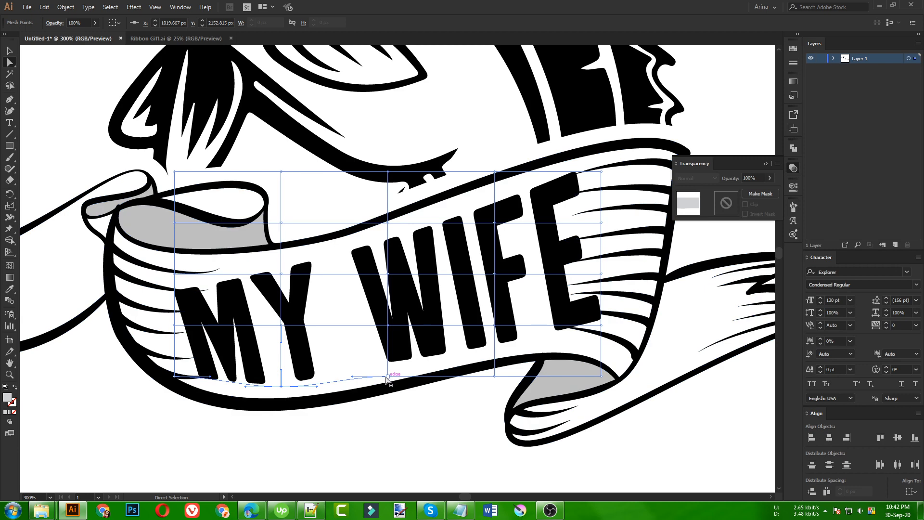
- Pull the mesh points along the right edge outward, raising the upper ones and lowering the bottom one, to enlarge the final E
left_click(601, 172)
left_click_drag(601, 172, 626, 157)
left_click_drag(602, 223, 615, 219)
left_click_drag(603, 275, 615, 273)
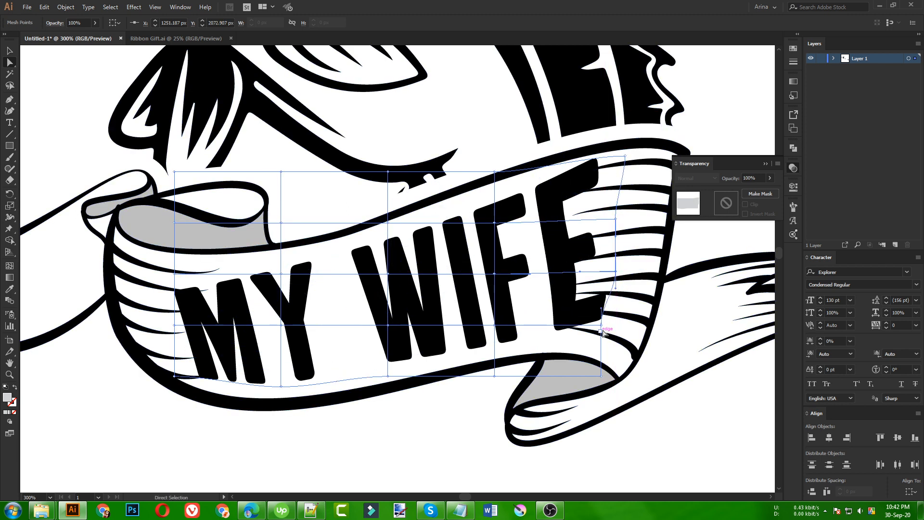
left_click_drag(601, 325, 611, 336)
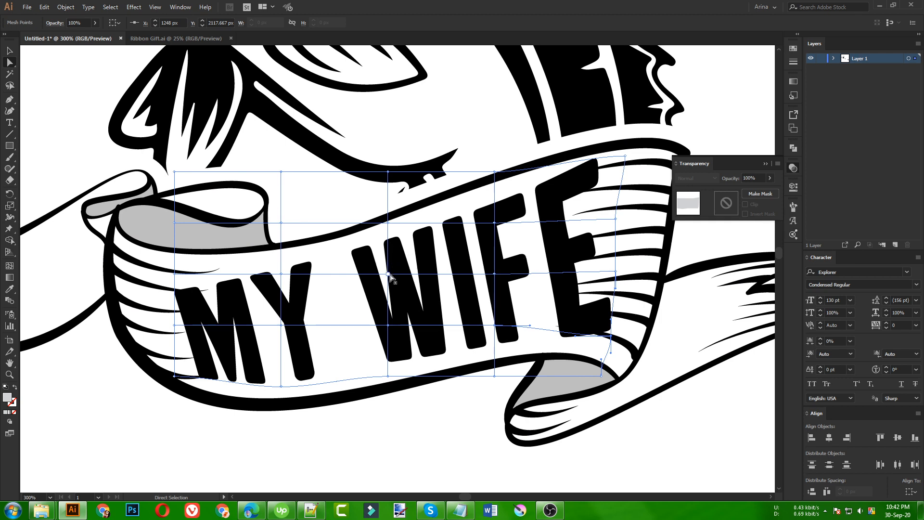
- Nudge the inner mesh points around the W, I and F slightly upward to follow the ribbon's slope
left_click_drag(389, 275, 388, 266)
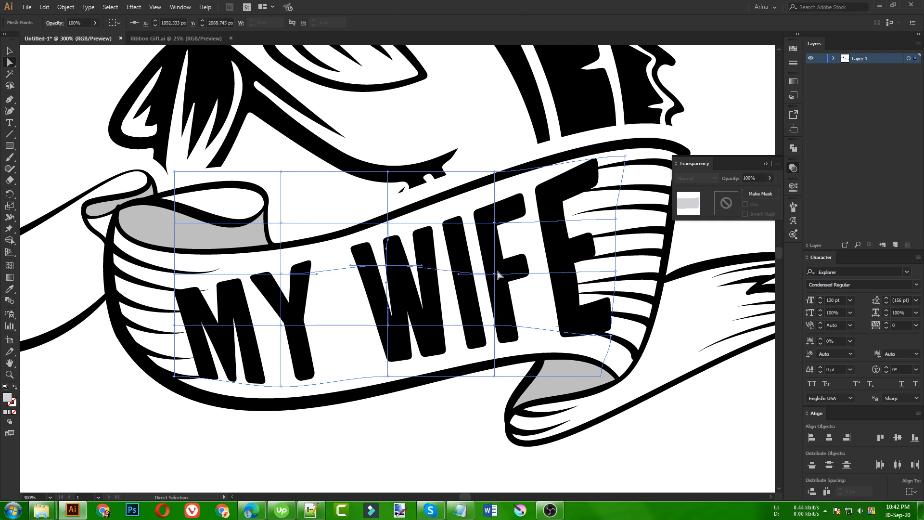
mouse_move(495, 223)
left_mouse_down()
mouse_move(501, 199)
mouse_move(492, 214)
left_mouse_up()
left_click_drag(494, 277, 494, 271)
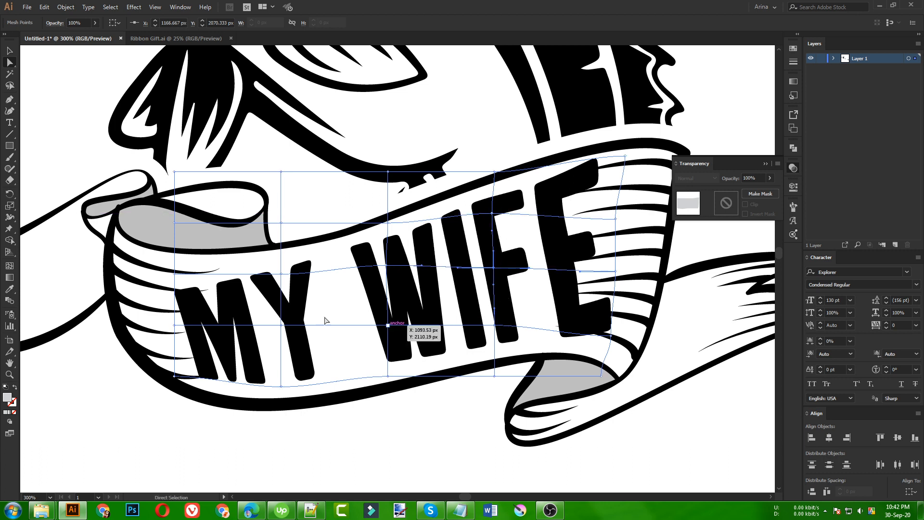
- Raise two mesh points on the left edge beside the M and lower the inner point between M and Y
left_click_drag(174, 274, 173, 260)
left_click_drag(173, 325, 173, 310)
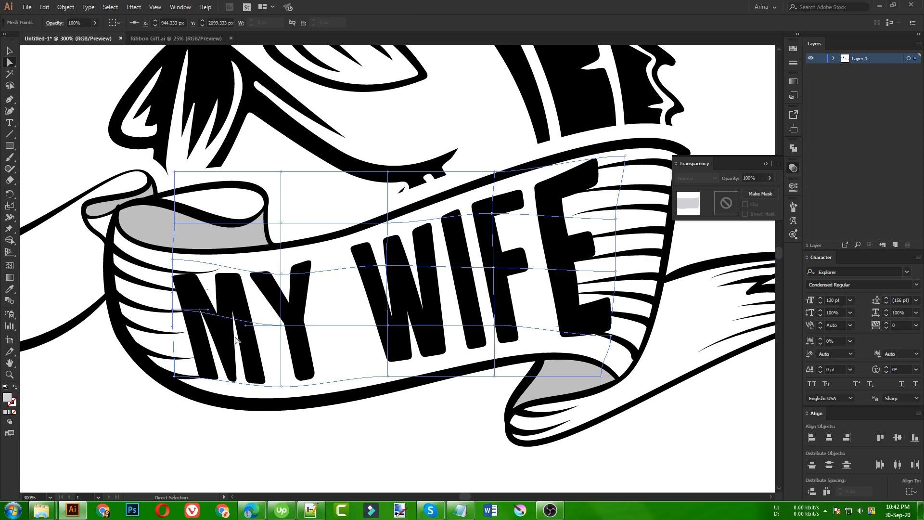
left_click_drag(284, 325, 281, 336)
key("ctrl+minus")
key("ctrl+minus")
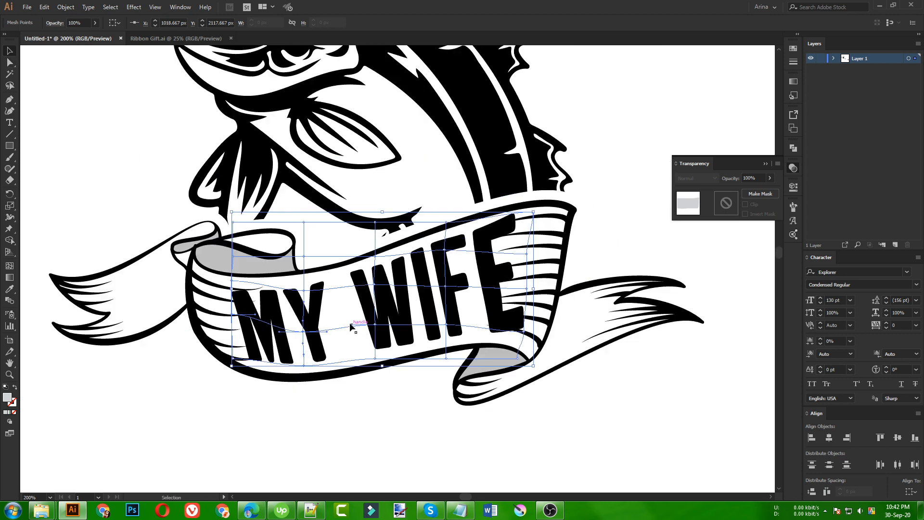
left_click(369, 395)
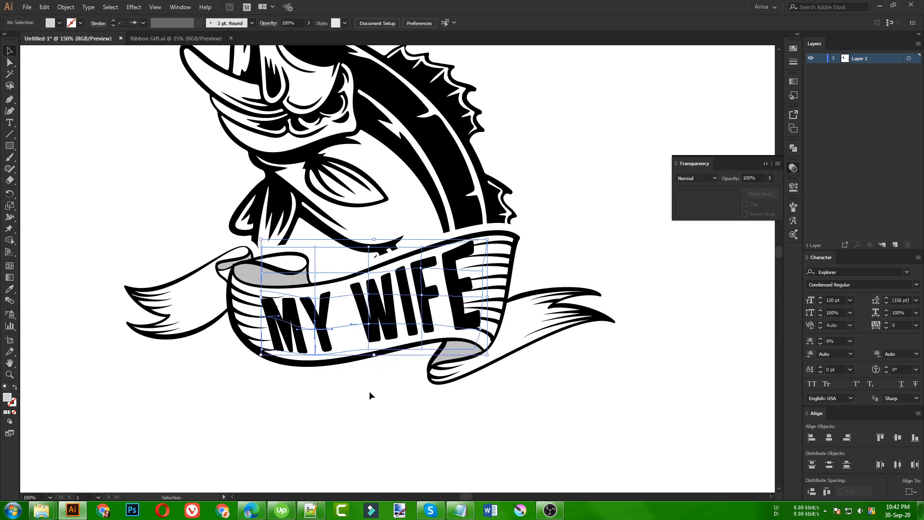
- Expand the MY WIFE envelope mesh into plain shapes, with Object and Fill included
left_click(370, 311)
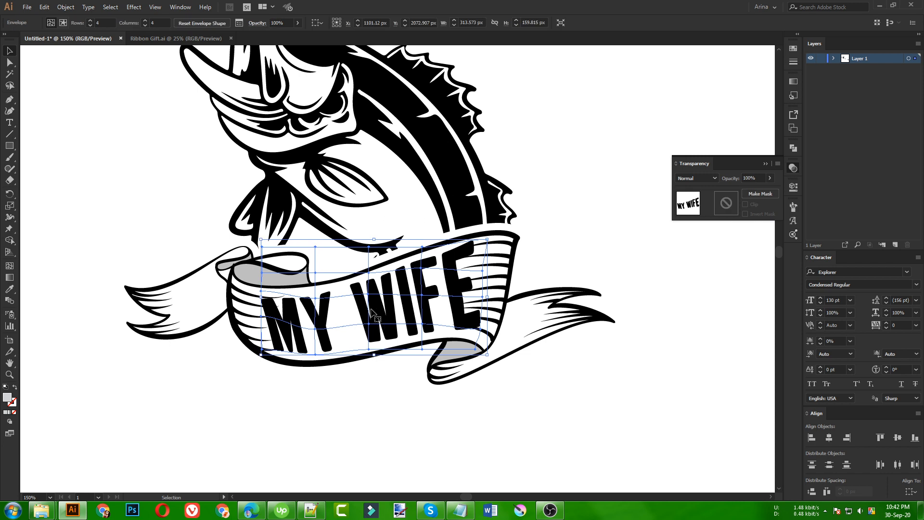
left_click(65, 7)
left_click(80, 112)
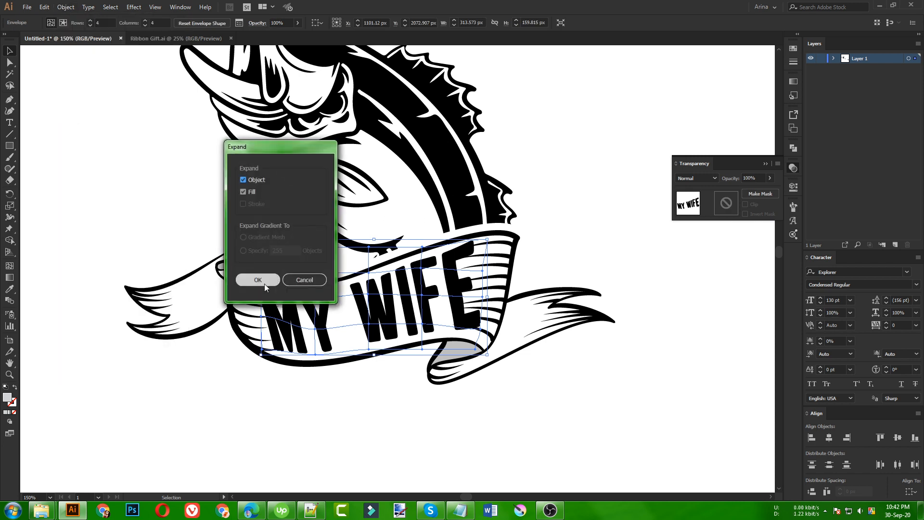
left_click(263, 281)
left_click(383, 409)
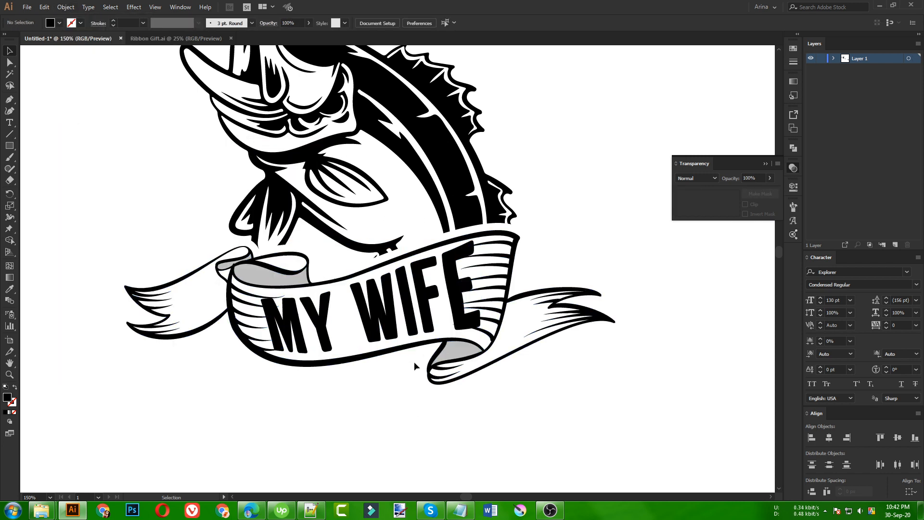
- Offset the MY WIFE letter paths by 4 px with miter joins and a miter limit of 4
left_click(383, 336)
scroll(385, 334, "up", 1)
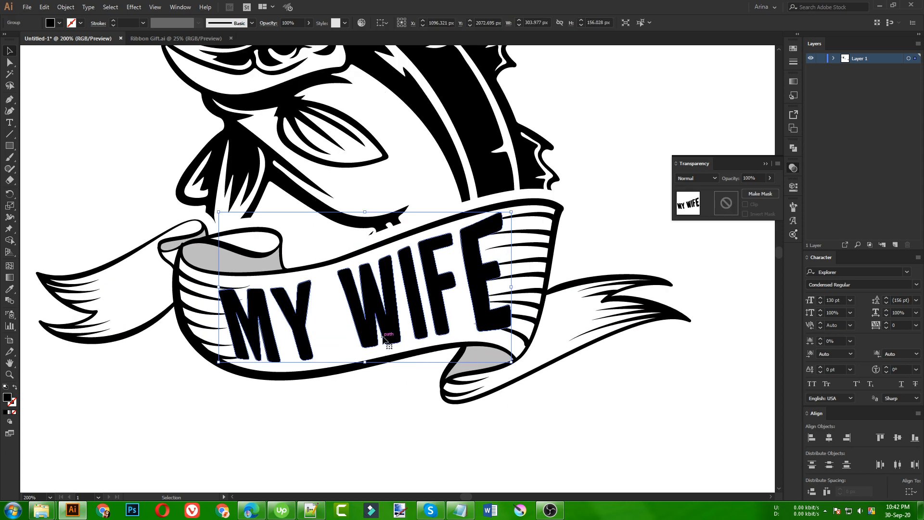
left_click(66, 7)
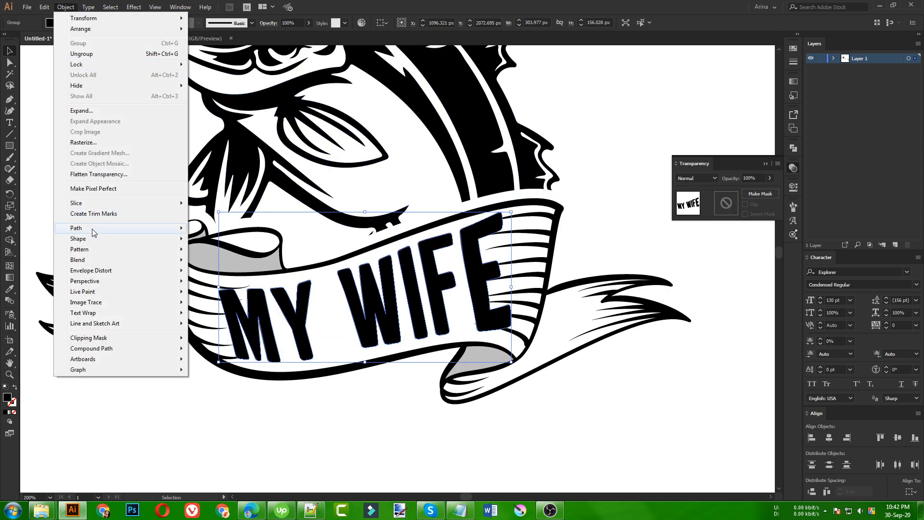
mouse_move(97, 230)
left_click(237, 264)
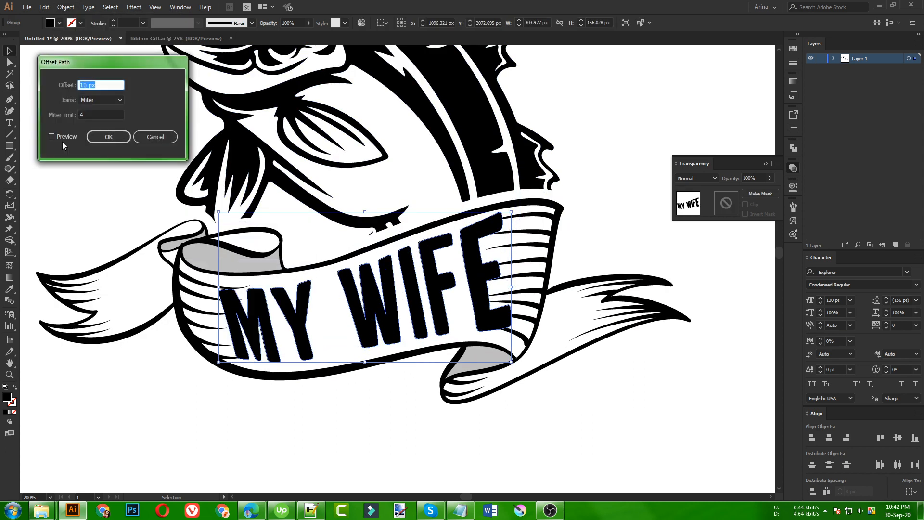
left_click(65, 137)
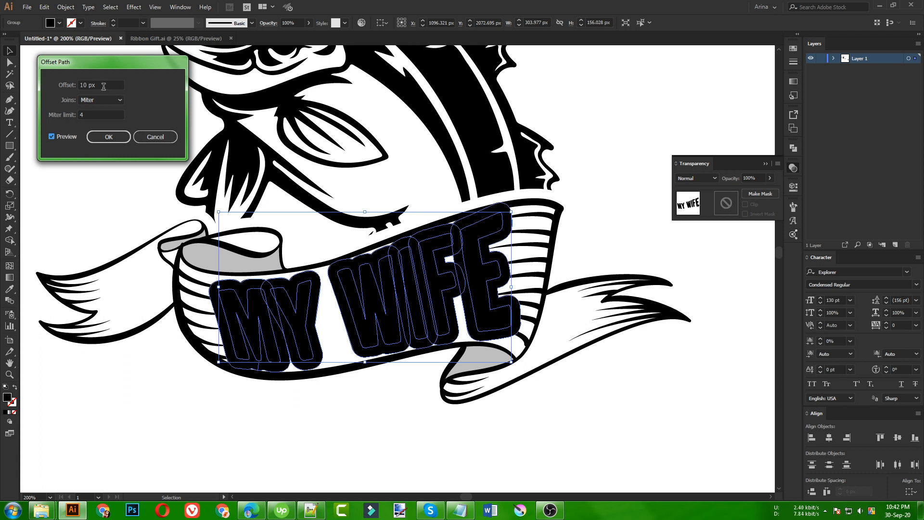
scroll(104, 87, "down", 6)
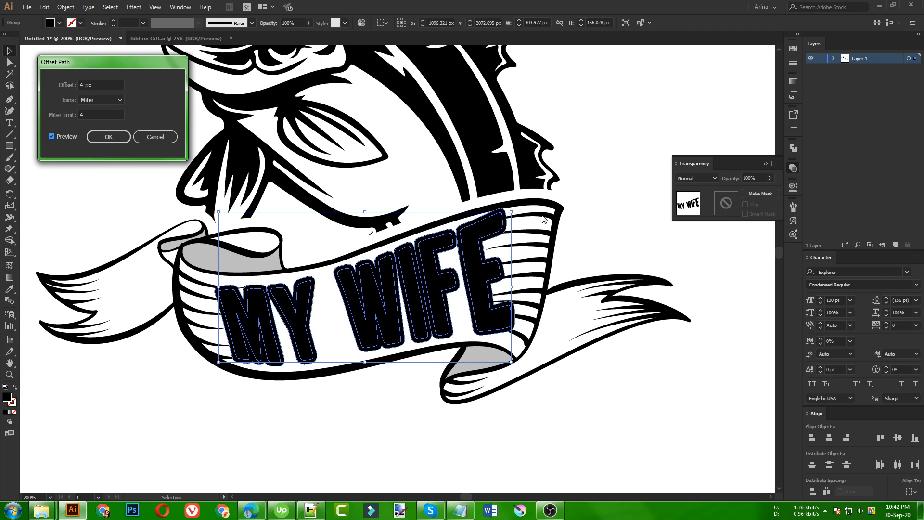
left_click(118, 137)
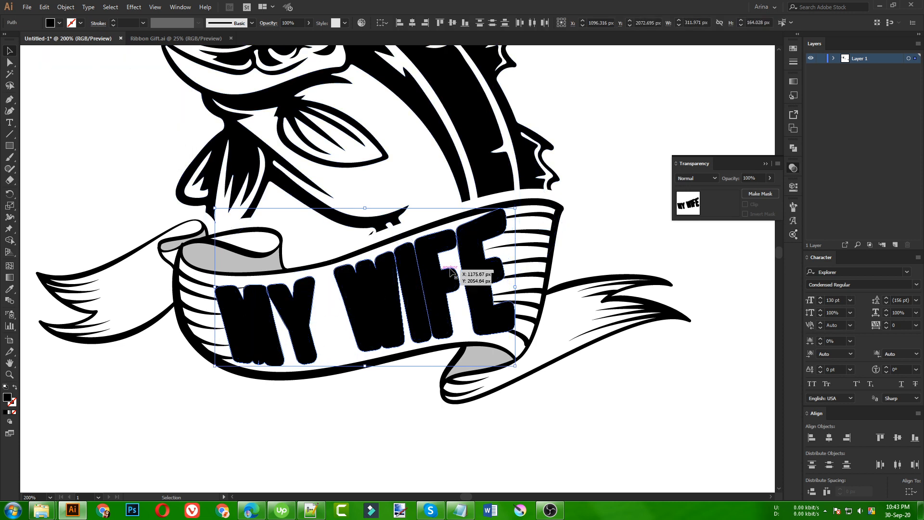
- Cut the offset letter shapes and paste them in place into a new, non-clipping opacity mask on the fish and ribbon artwork
key("ctrl+x")
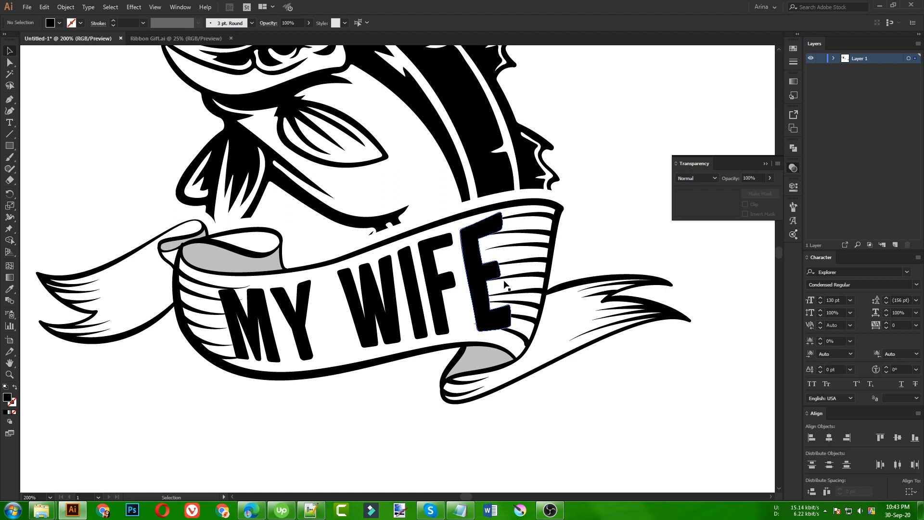
left_click(530, 264)
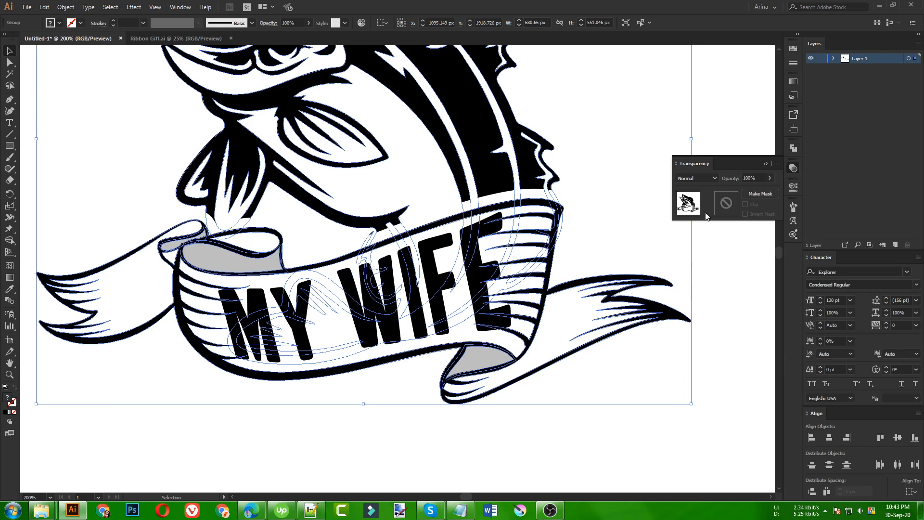
left_click(726, 202)
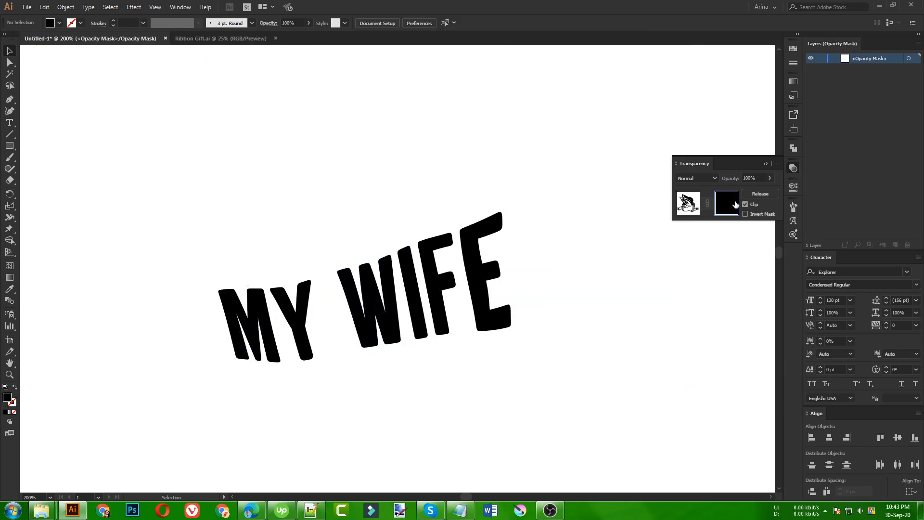
left_click(746, 205)
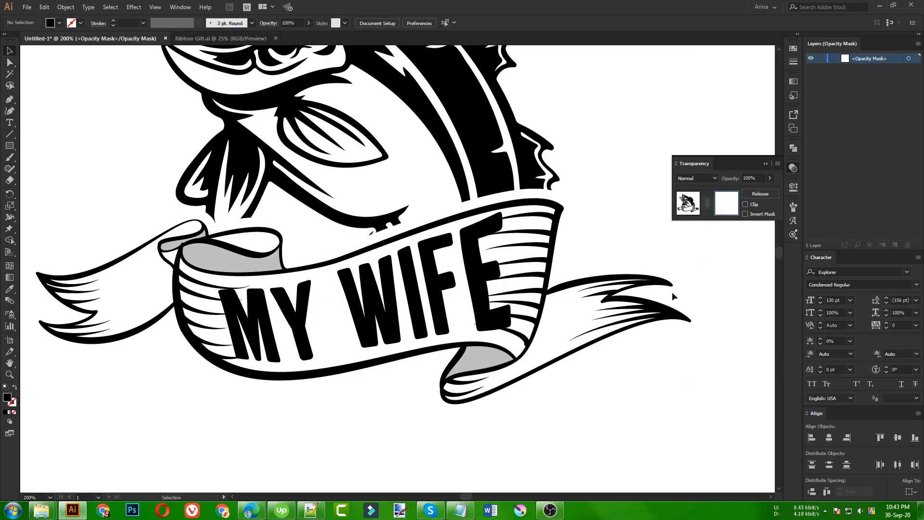
key("ctrl+f")
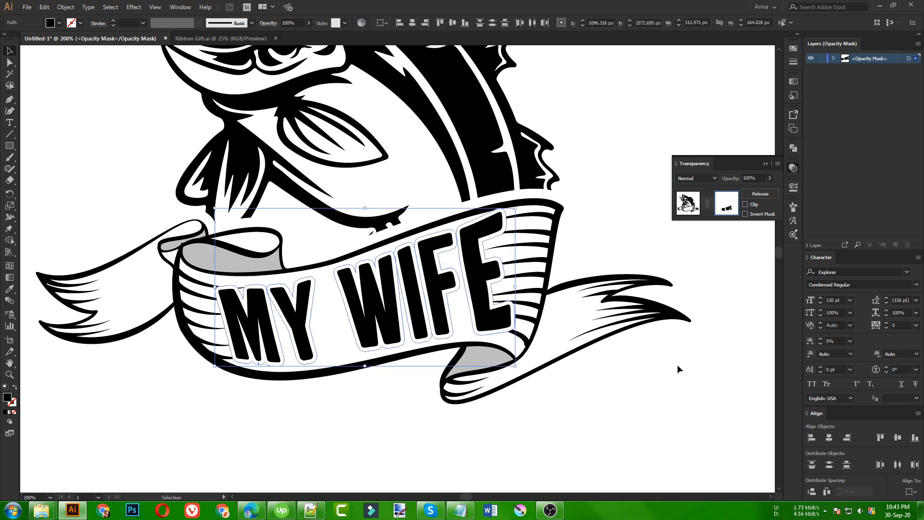
left_click(369, 412)
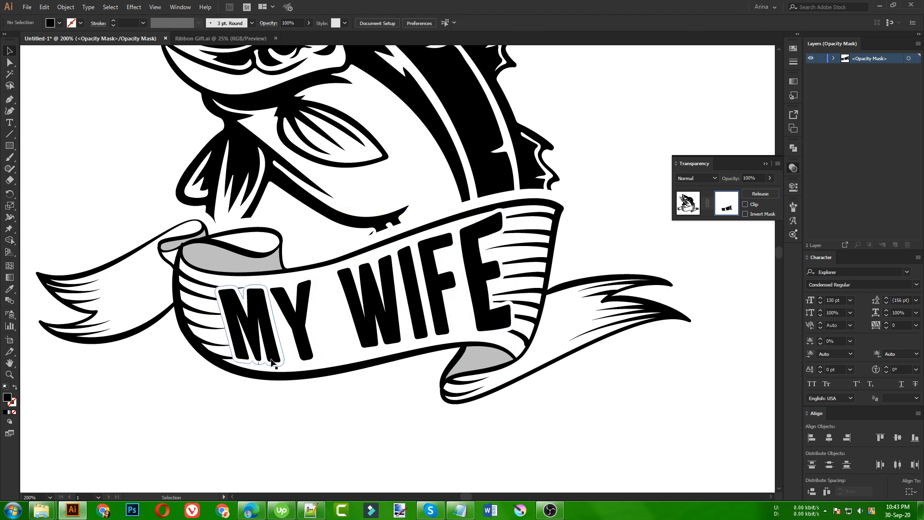
- Draw a small closed black shape in the opacity mask over the stray ribbon lines at the top of the M
scroll(304, 309, "up", 1)
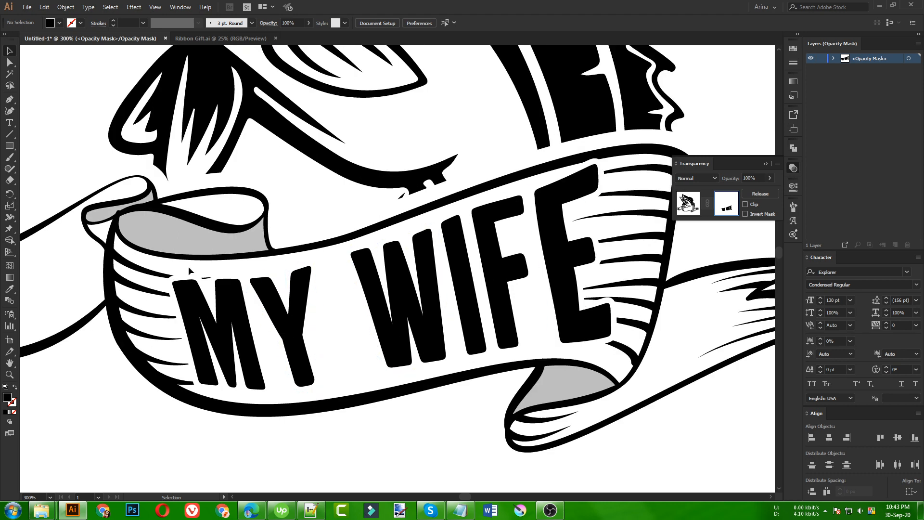
left_click(9, 100)
left_click(191, 267)
left_click_drag(194, 289, 204, 289)
left_click(238, 289)
left_click(230, 269)
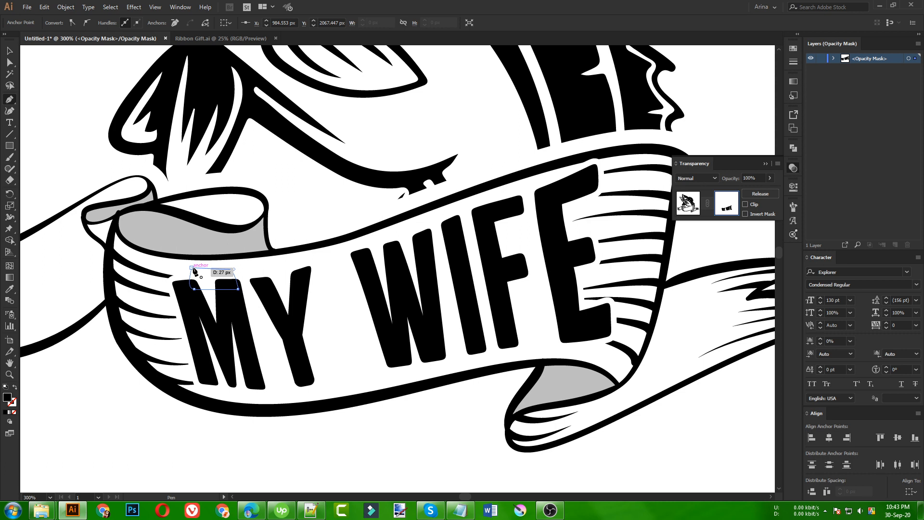
left_click(181, 268)
scroll(181, 268, "down", 1)
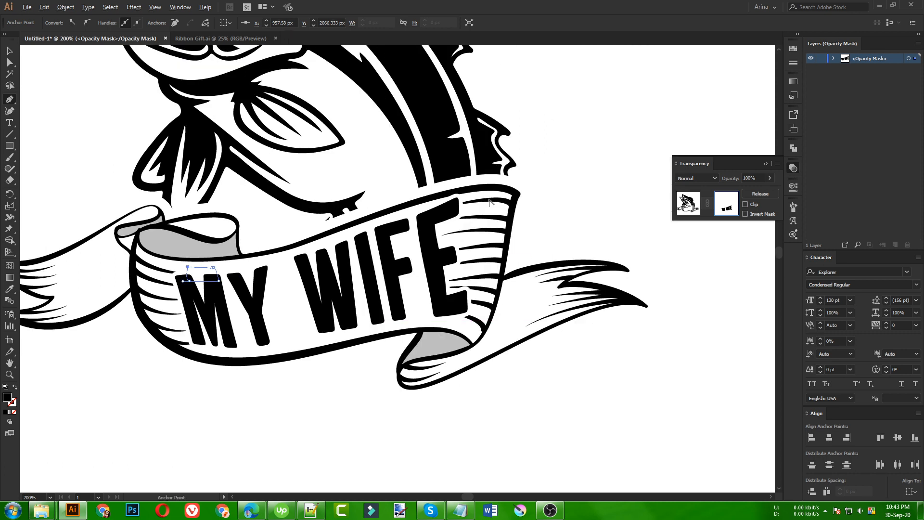
- Draw a small closed black shape in the opacity mask over the stray ribbon line between the E's lower arms
scroll(489, 203, "up", 1)
left_click(452, 341)
left_click_drag(459, 323, 457, 323)
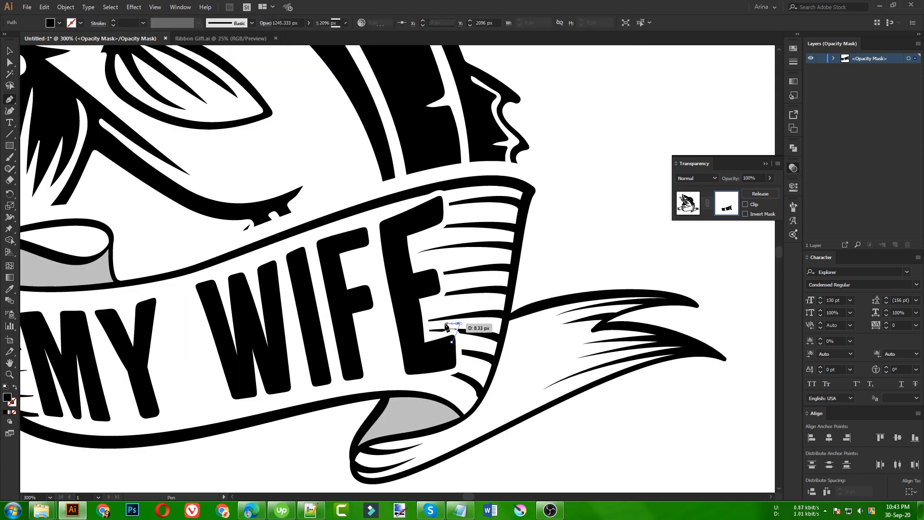
left_click(421, 327)
left_click(429, 350)
left_click(452, 343)
key("v")
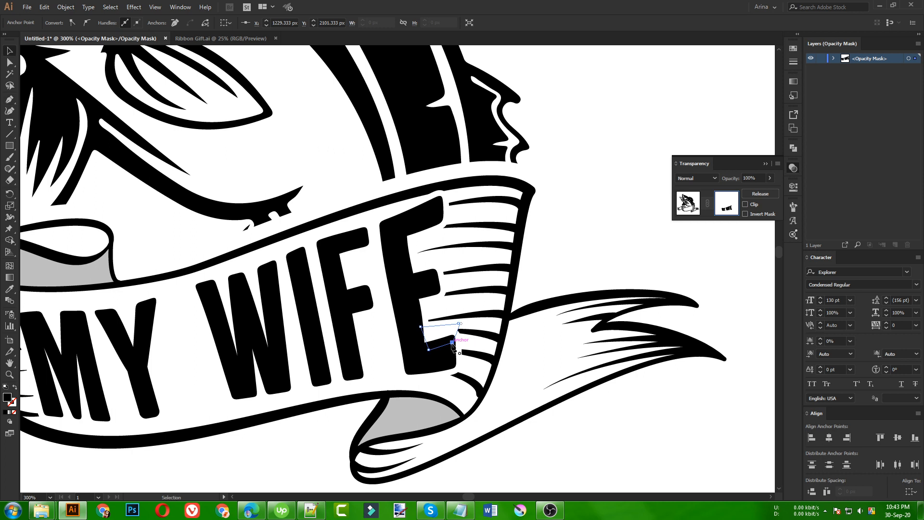
left_click(577, 249)
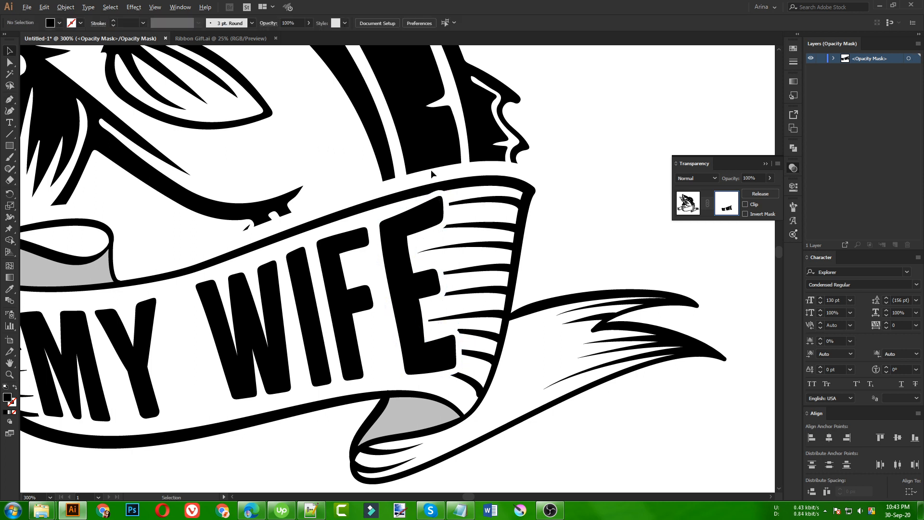
- Erase the top edge of the E's mask shape where it cuts into the ribbon's upper outline
scroll(432, 170, "up", 1)
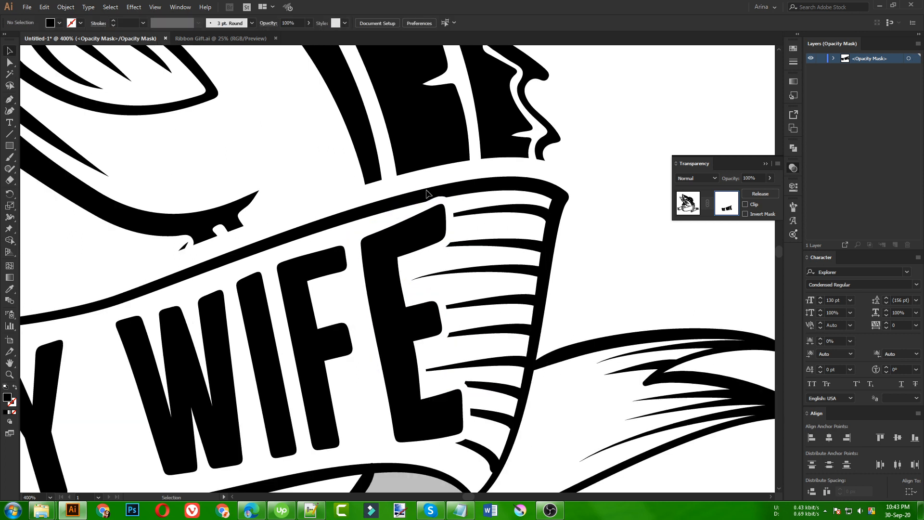
left_click(451, 199)
key("shift+e")
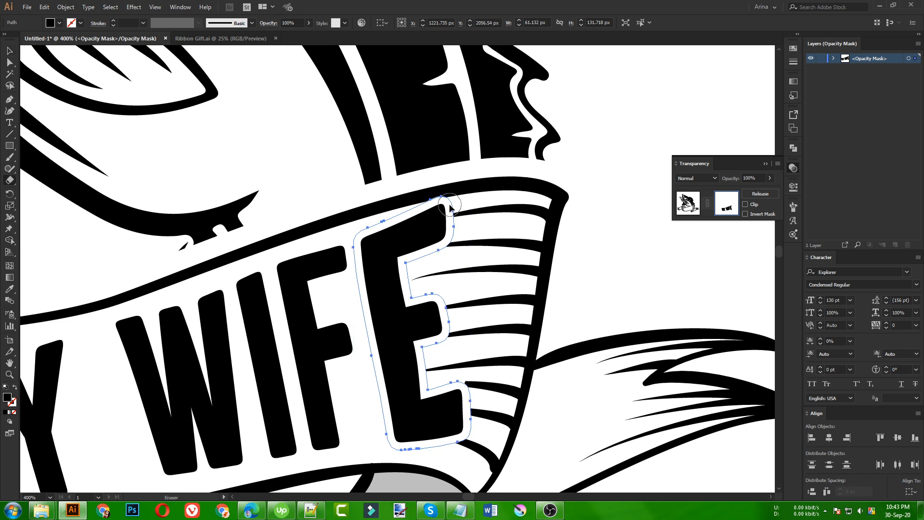
mouse_move(450, 205)
left_mouse_down()
mouse_move(450, 185)
mouse_move(407, 198)
left_mouse_up()
mouse_move(351, 195)
left_mouse_down()
mouse_move(455, 188)
mouse_move(440, 201)
mouse_move(357, 205)
left_mouse_up()
key("v")
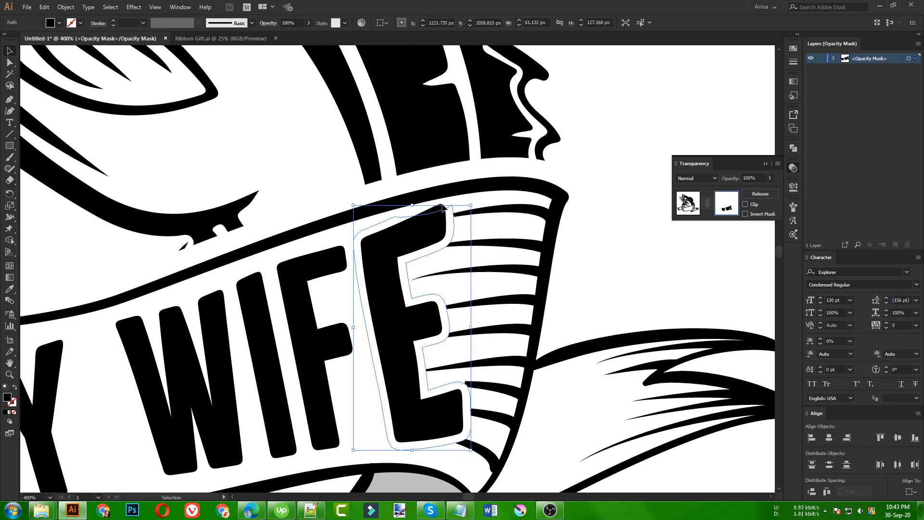
scroll(454, 195, "down", 2)
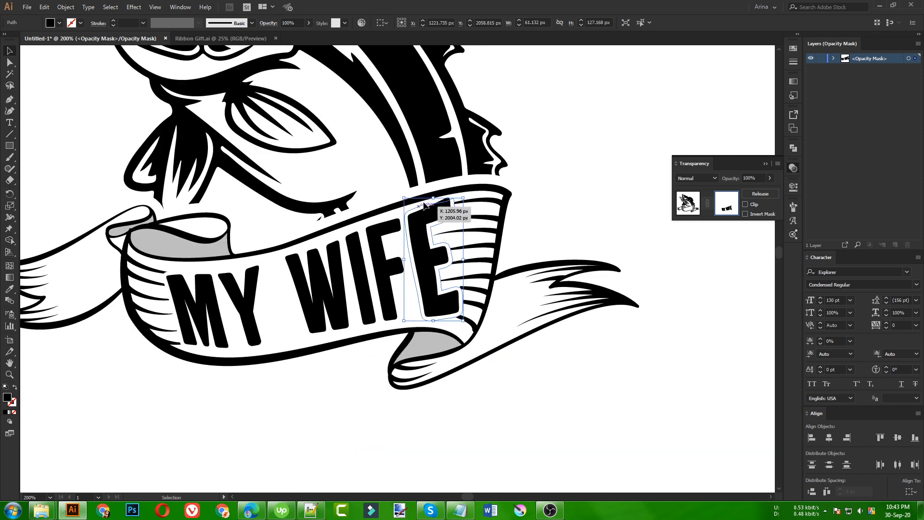
left_click(554, 181)
- Leave the opacity mask and return to editing the main artwork
scroll(360, 269, "down", 1)
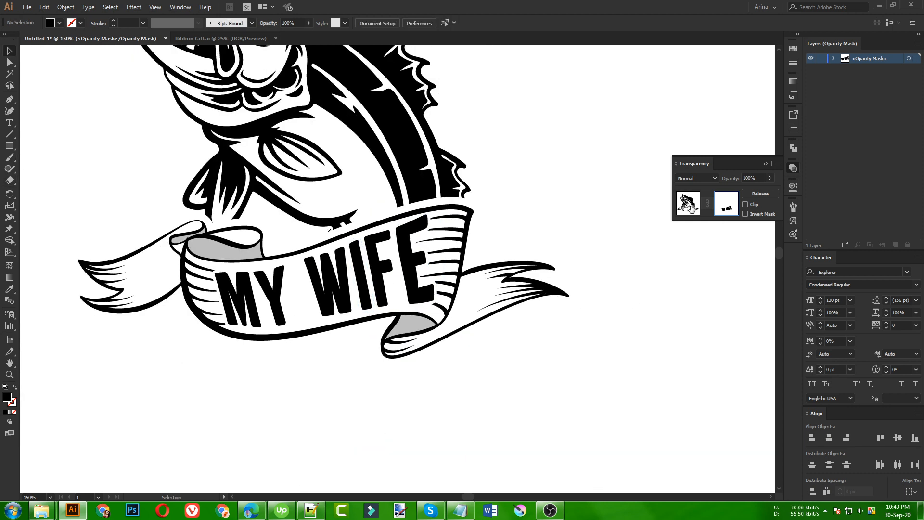
left_click(330, 377)
scroll(330, 377, "down", 2)
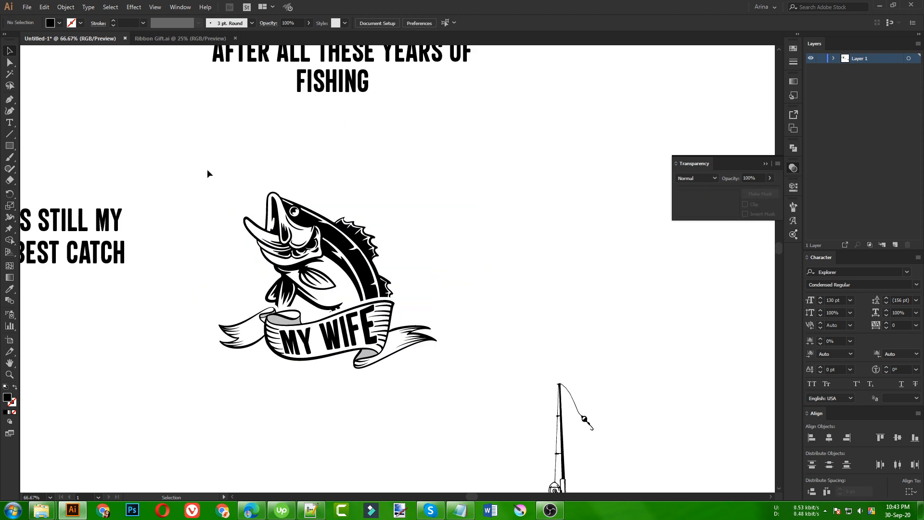
left_click_drag(206, 171, 478, 423)
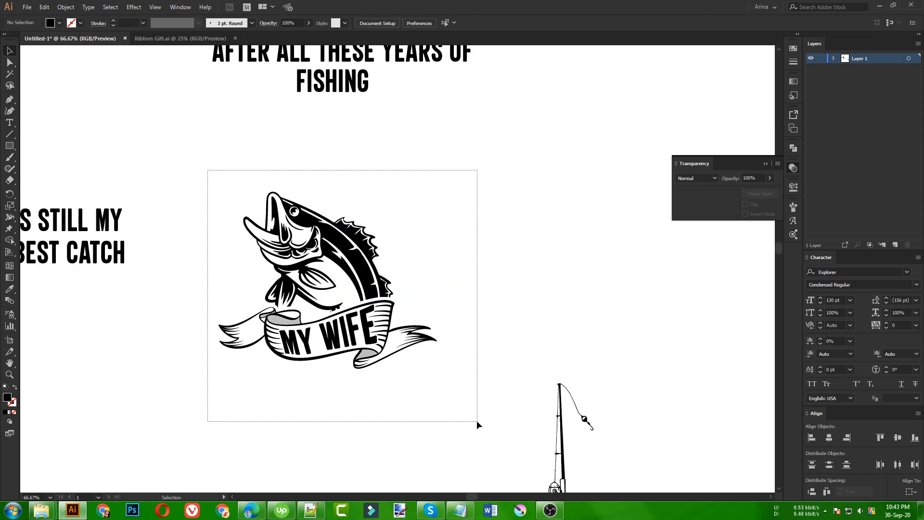
left_click(287, 415)
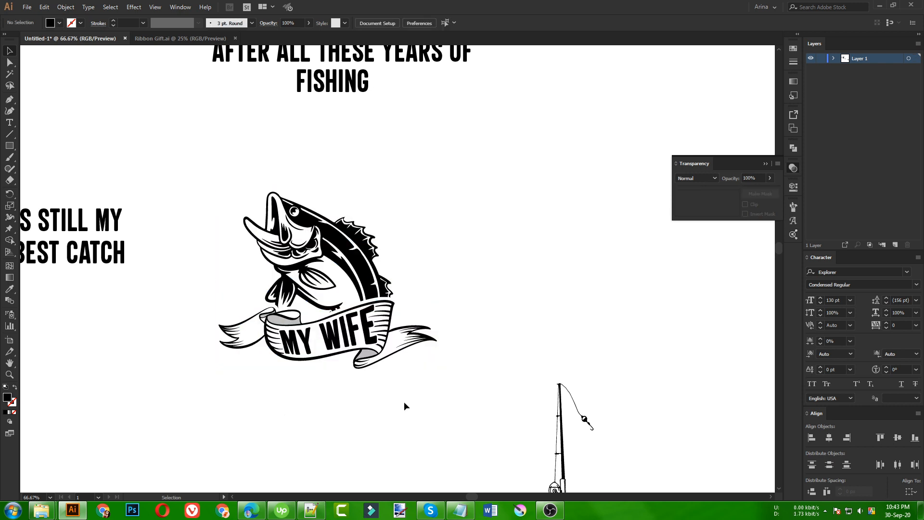
- Move the word FISHING away from the slogan line into the empty space above and right of the fish
scroll(400, 401, "down", 1)
scroll(356, 408, "up", 1)
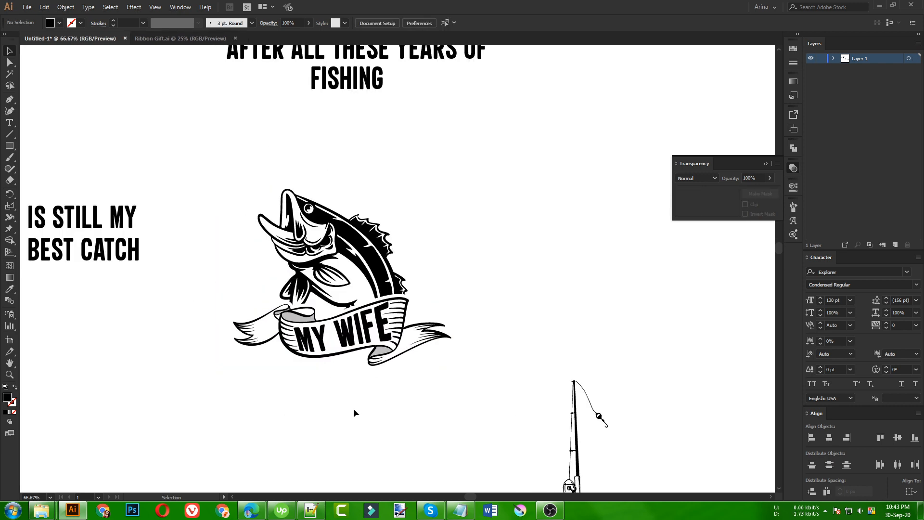
scroll(354, 408, "up", 2)
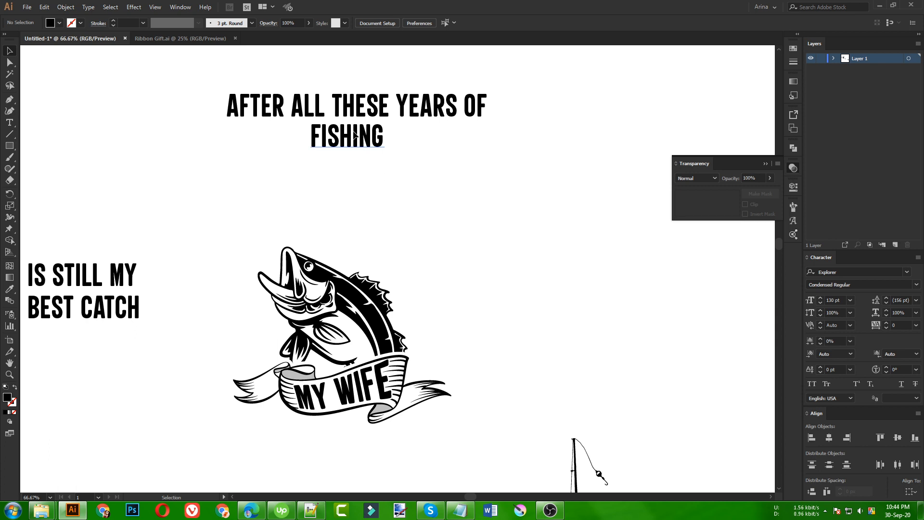
left_click_drag(356, 135, 356, 198)
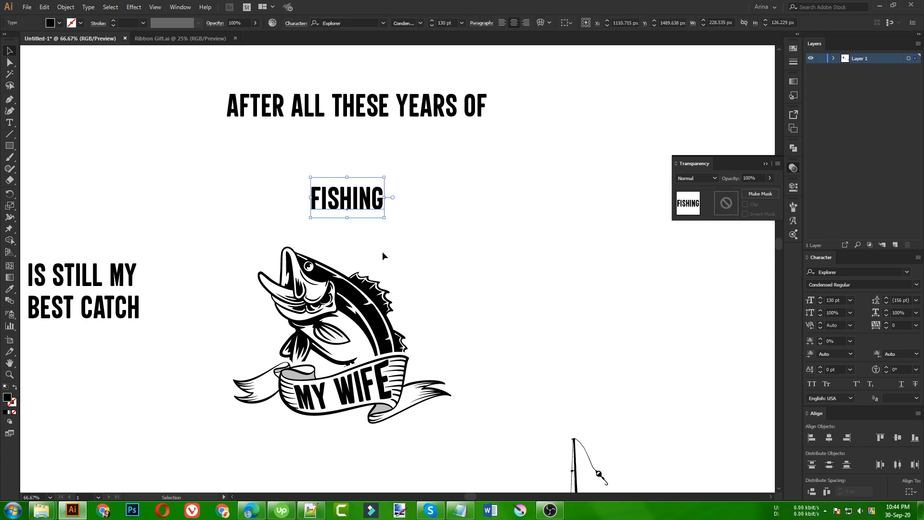
scroll(382, 255, "up", 1)
scroll(382, 255, "down", 2)
left_click_drag(364, 191, 460, 192)
left_click(250, 254)
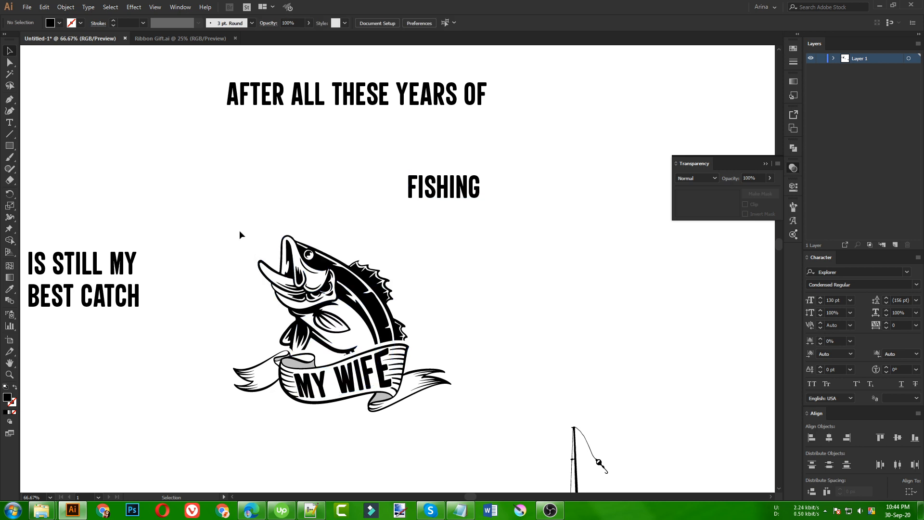
- Draw an unfilled rectangle about 681 by 181 px over the fish's head with a 10 pt black stroke
left_click(7, 147)
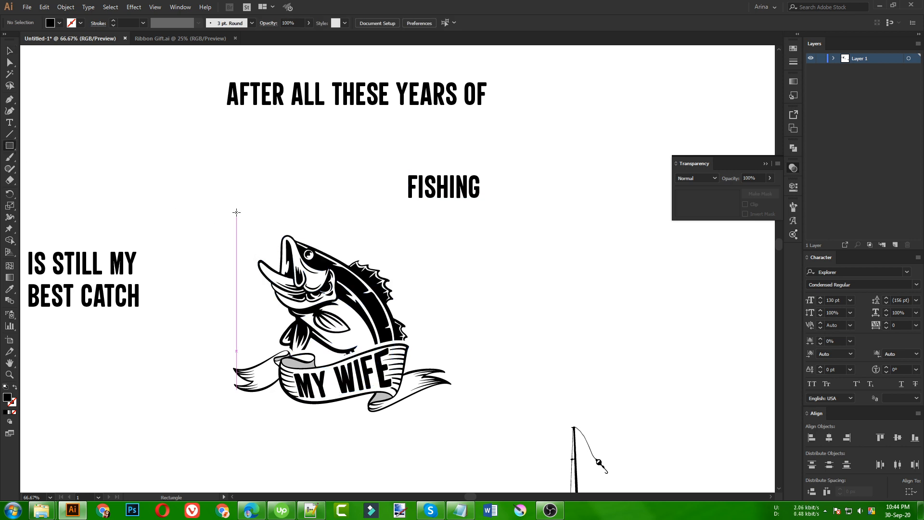
left_click_drag(233, 208, 452, 265)
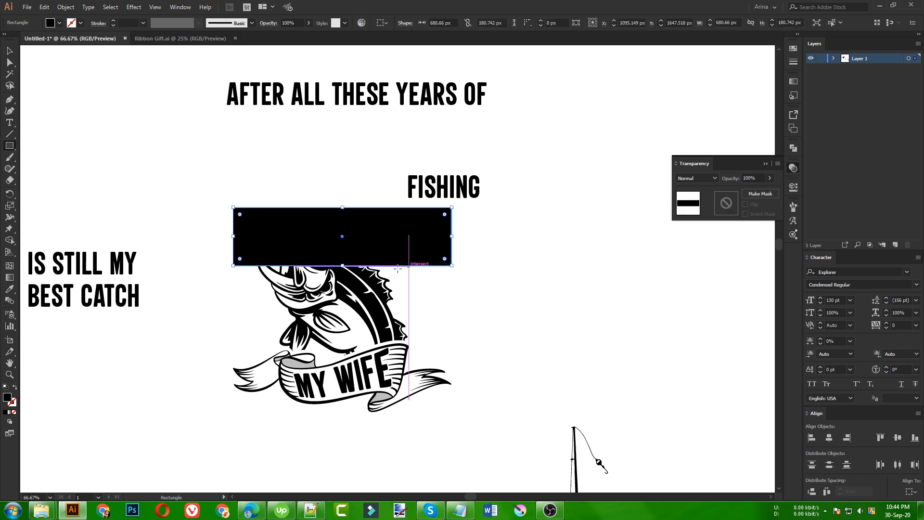
key("shift+x")
key("v")
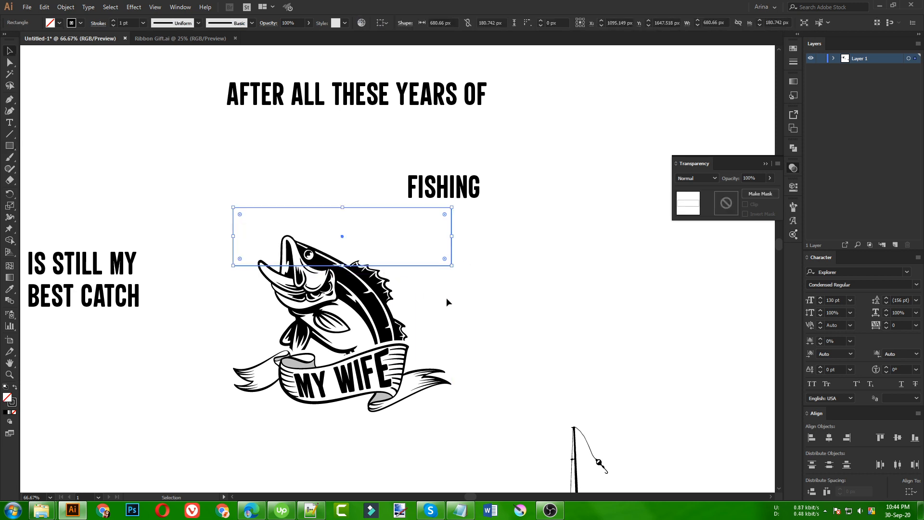
left_click(447, 299)
key("ctrl+z")
key("ctrl+z")
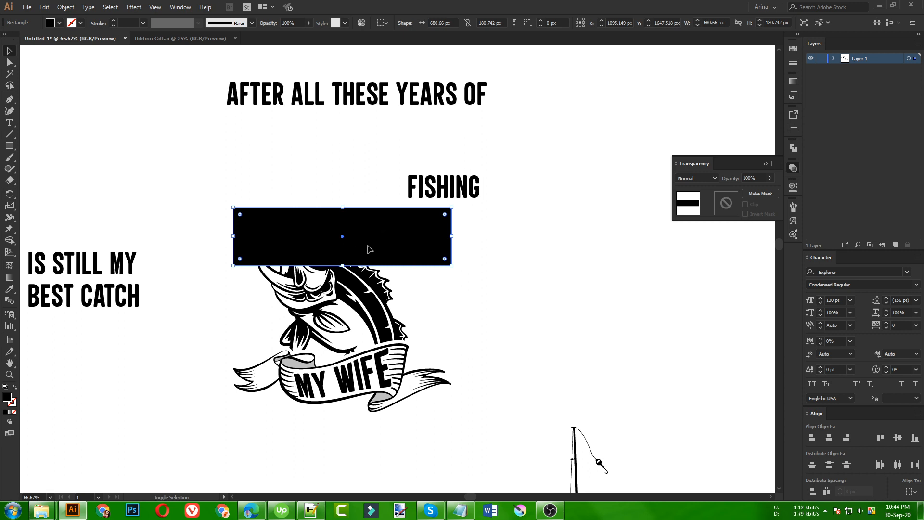
key("shift+x")
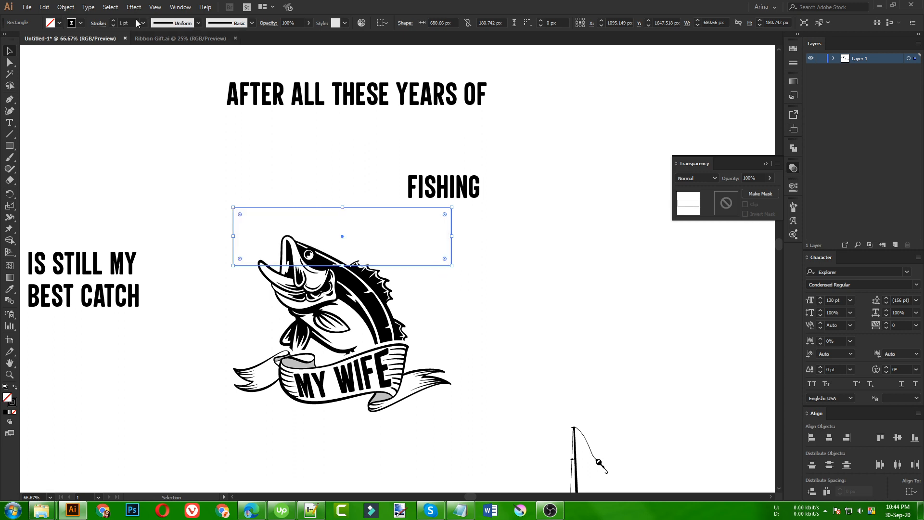
scroll(134, 21, "up", 9)
left_click(132, 91)
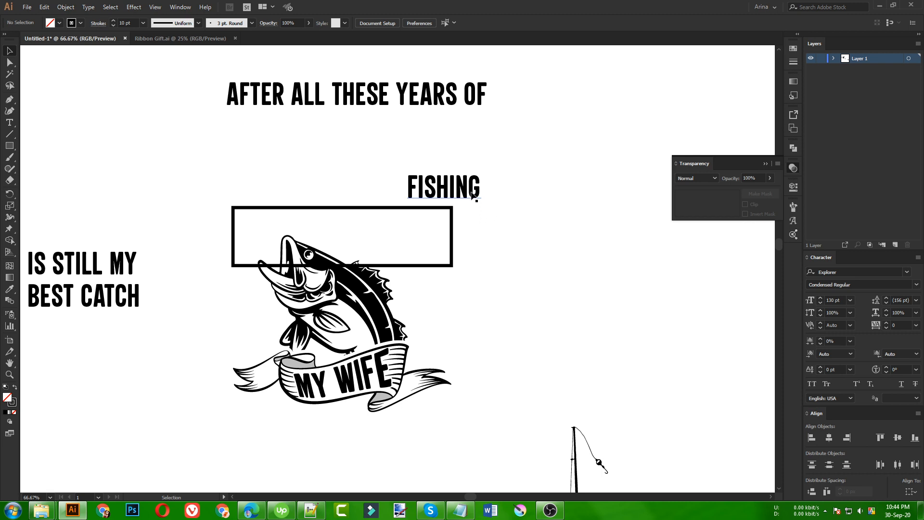
- Place FISHING inside the rectangle and move both together clear of the fish, below the slogan line
left_click_drag(446, 191, 361, 240)
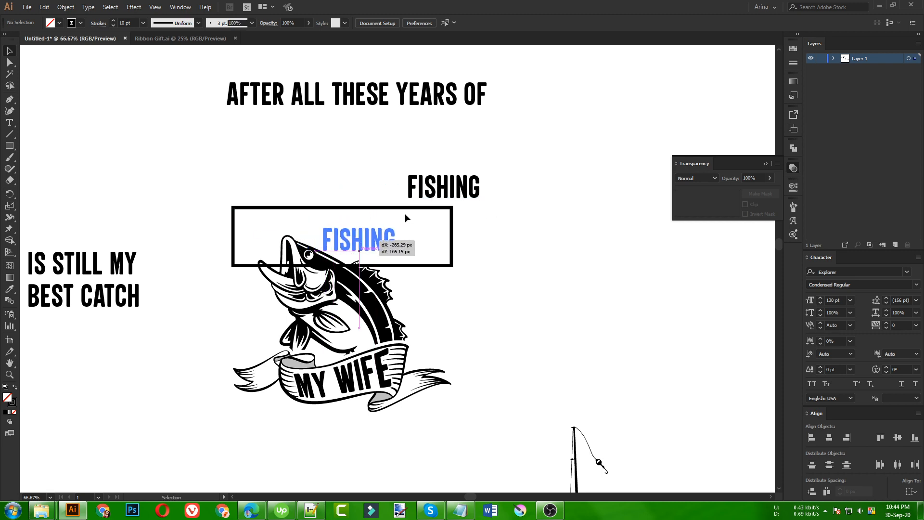
left_click(453, 218, "shift")
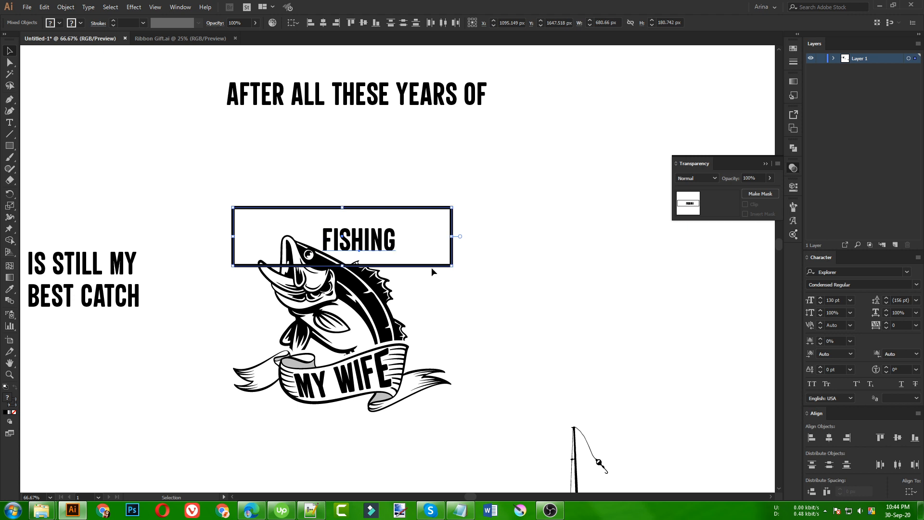
left_click_drag(431, 266, 520, 218)
left_click(535, 261)
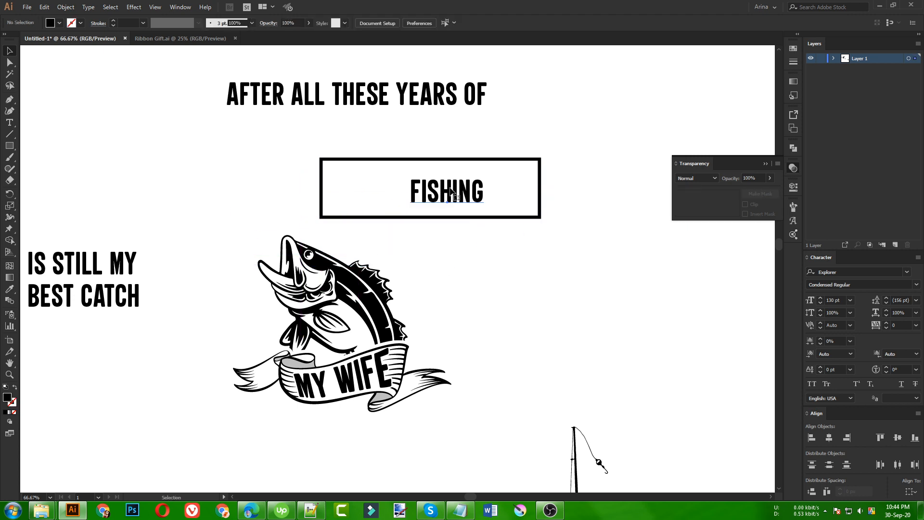
- Set the FISHING text in the Go Everywhere font with tracking of 50
left_click(454, 192)
right_click(458, 194)
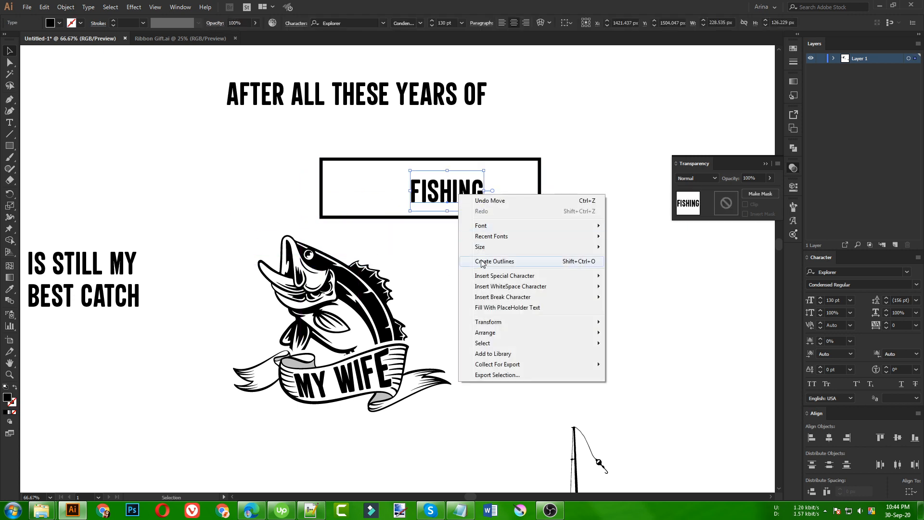
left_click(422, 248)
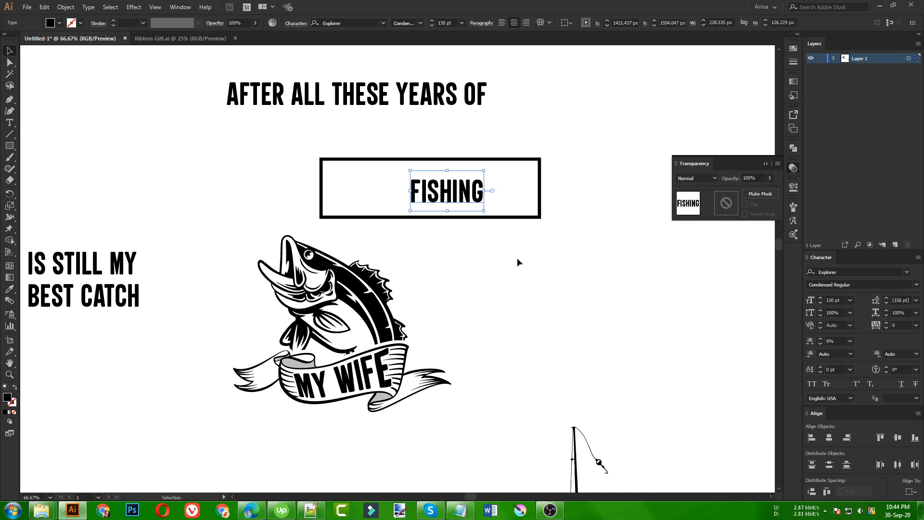
left_click(366, 24)
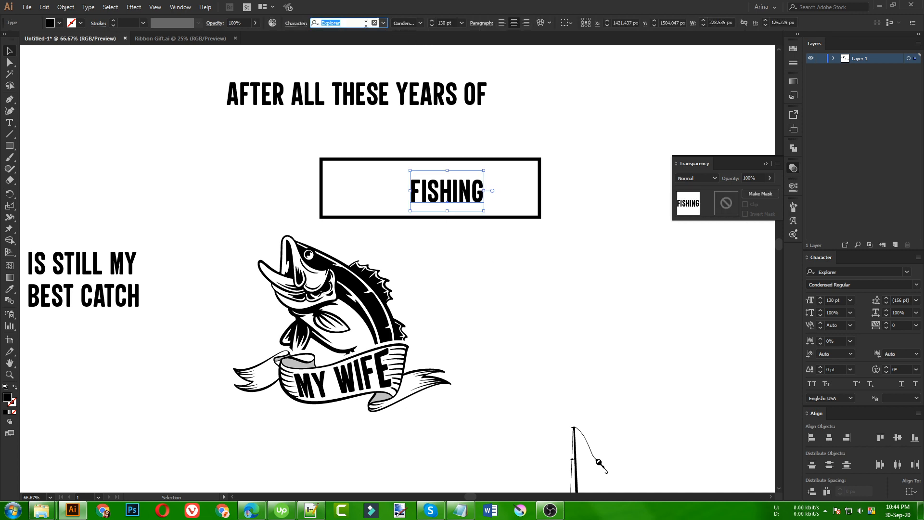
type("go")
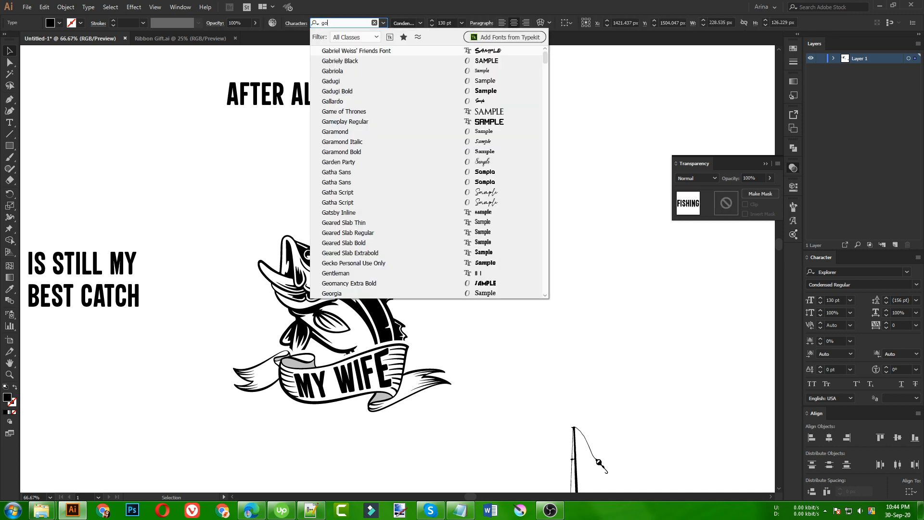
left_click(339, 71)
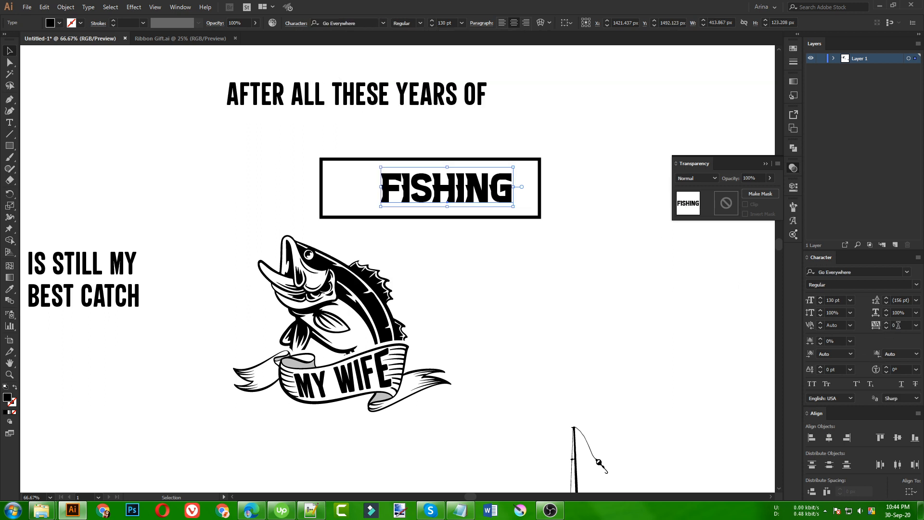
scroll(899, 325, "up", 4)
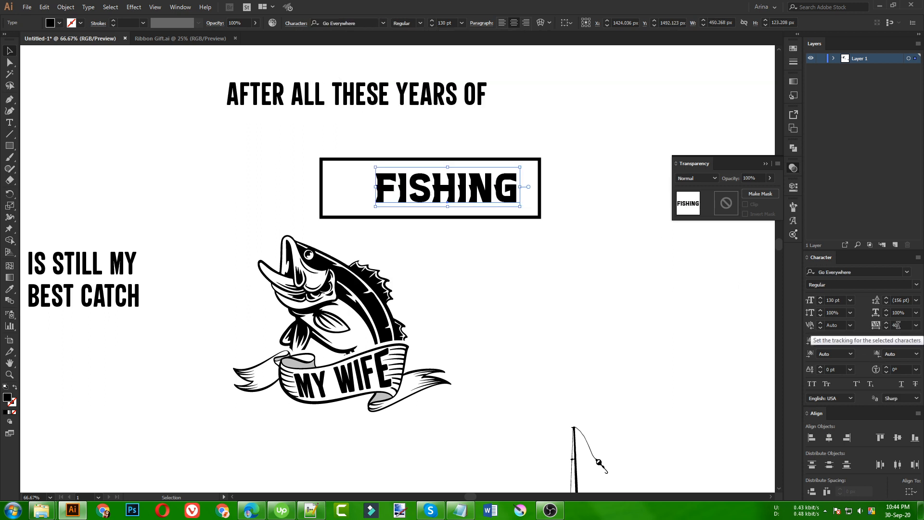
scroll(898, 325, "up", 1)
- Convert FISHING to outlines and enlarge it to nearly the width of the rectangular frame
right_click(451, 178)
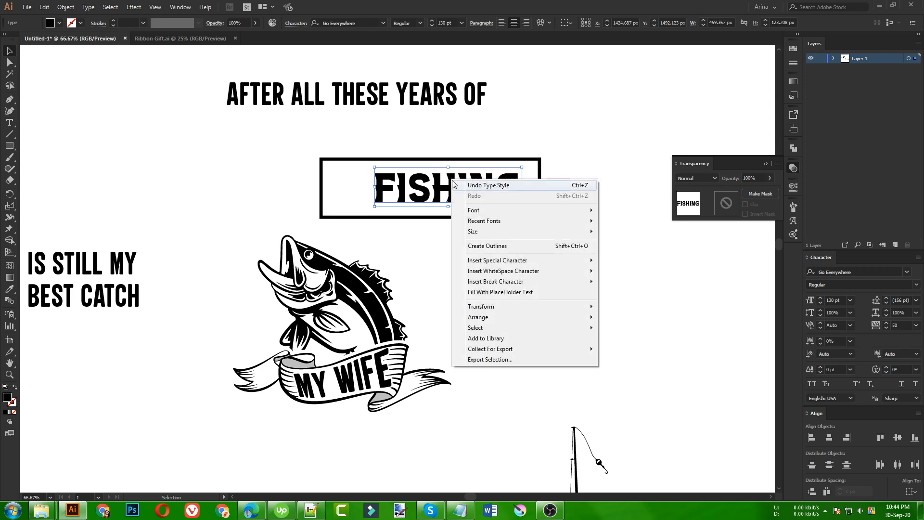
left_click(482, 243)
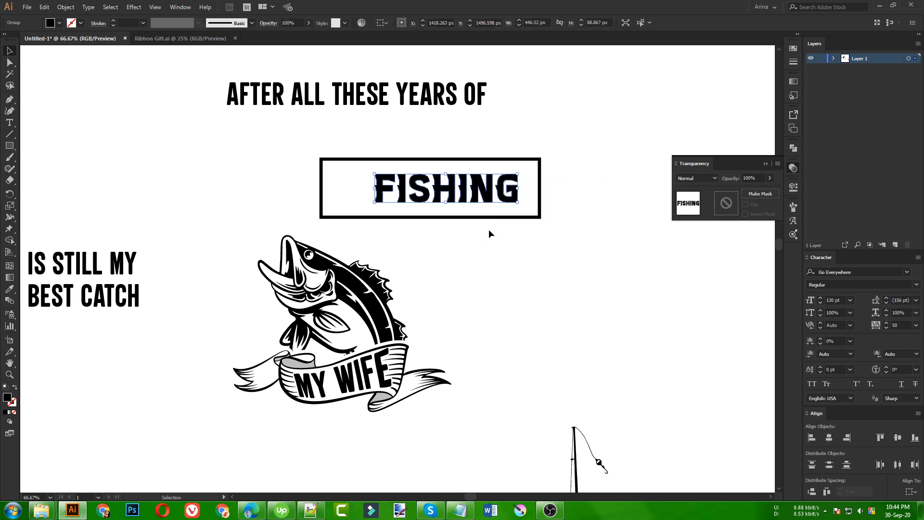
left_click_drag(519, 188, 305, 179)
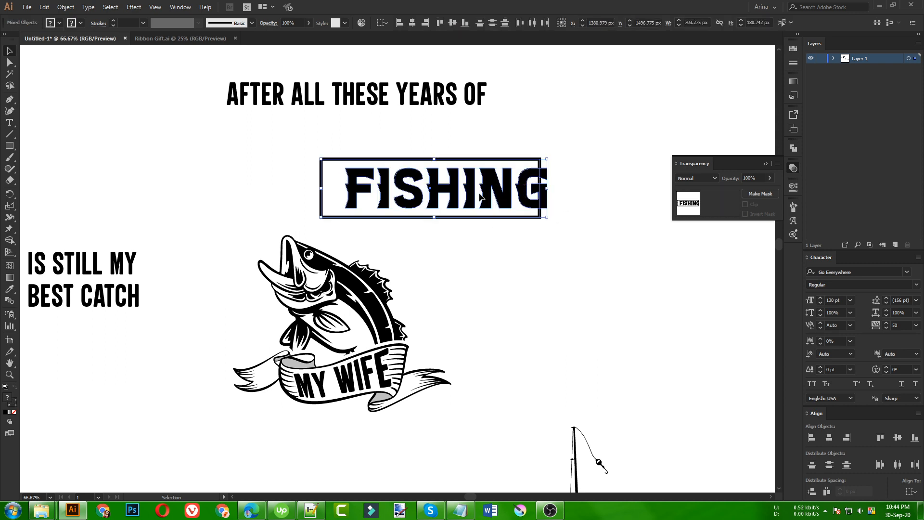
- Center the FISHING lettering and the frame on each other horizontally and vertically
left_click(412, 23)
left_click(451, 23)
left_click(549, 108)
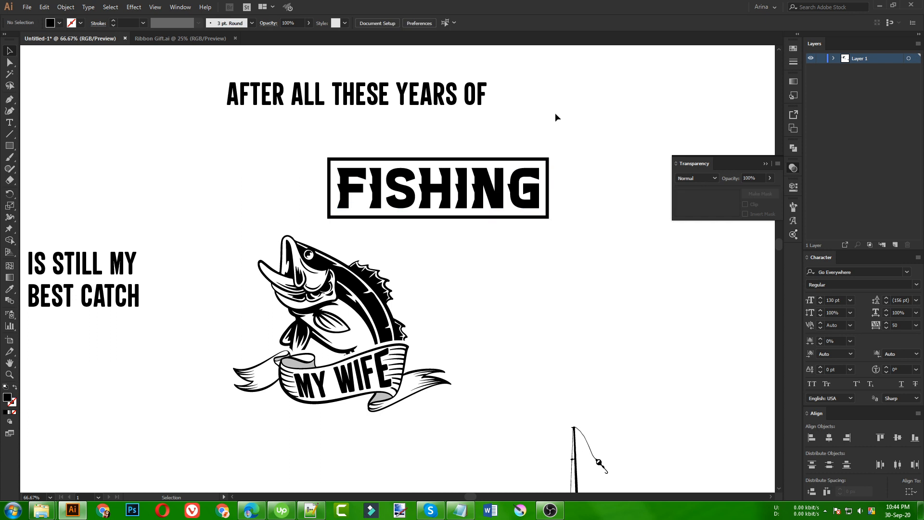
- Thicken the FISHING frame's stroke to 20 pt and extend its upper edge to a height of about 198 px
scroll(532, 219, "up", 1)
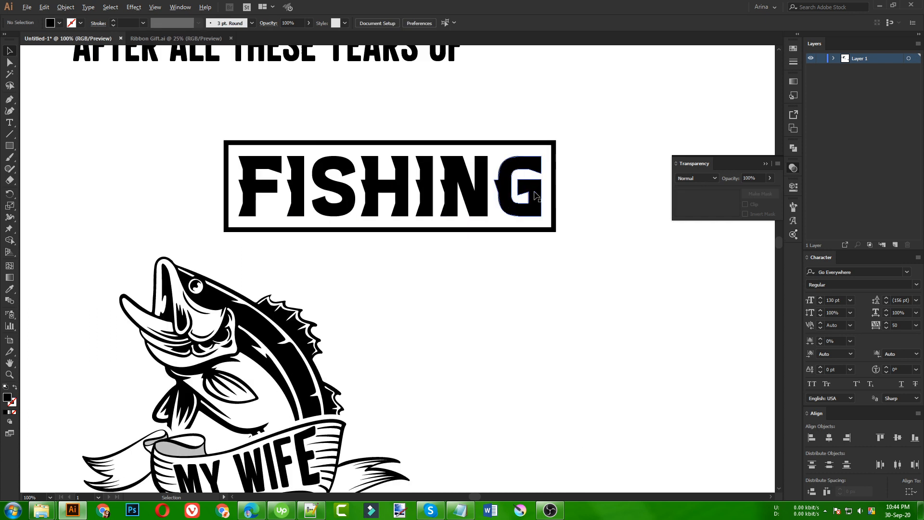
left_click(352, 230)
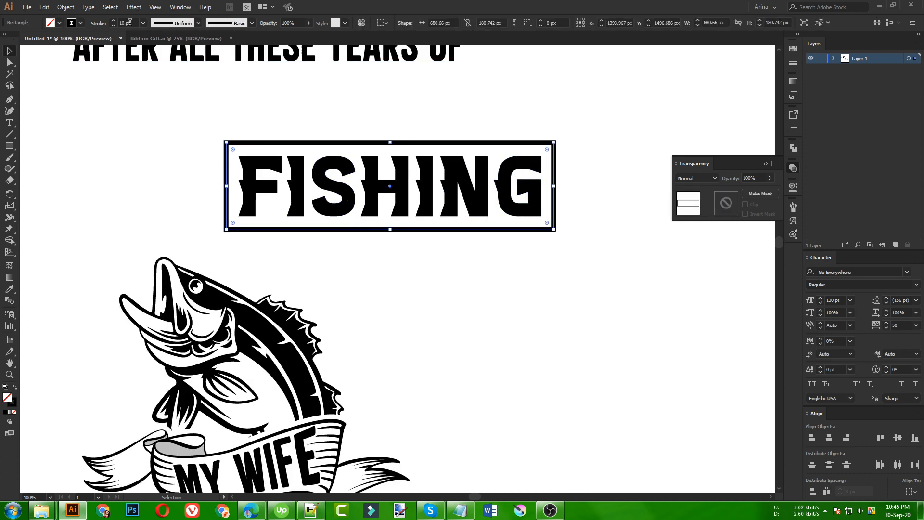
scroll(130, 22, "up", 1)
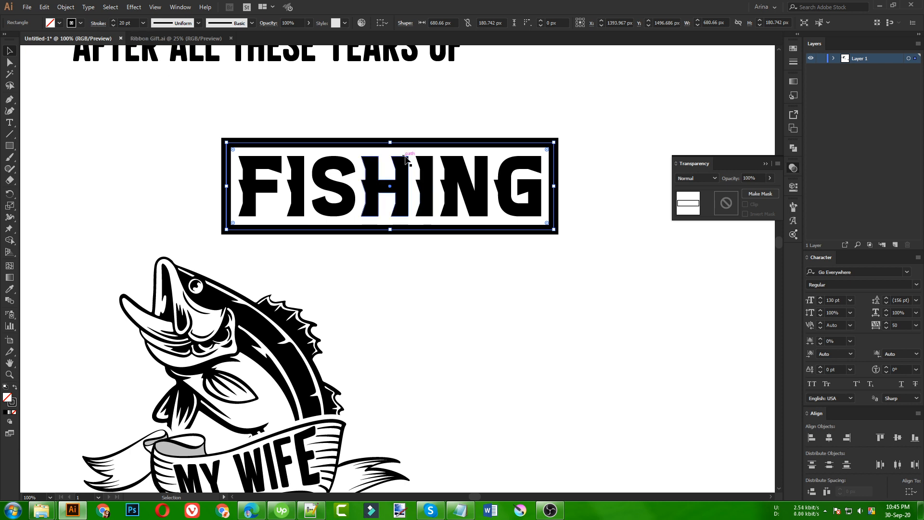
left_click_drag(390, 143, 390, 134)
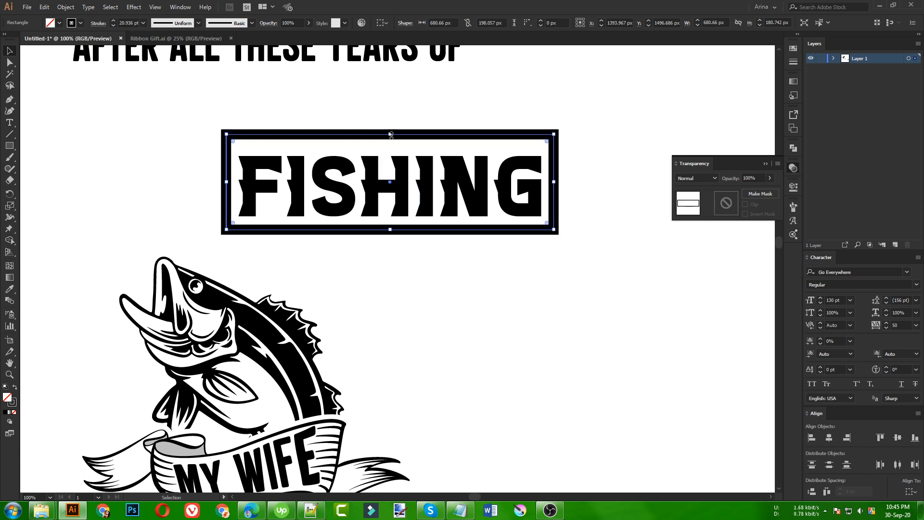
- Nudge the rectangular frame around FISHING slightly upward
key("Up")
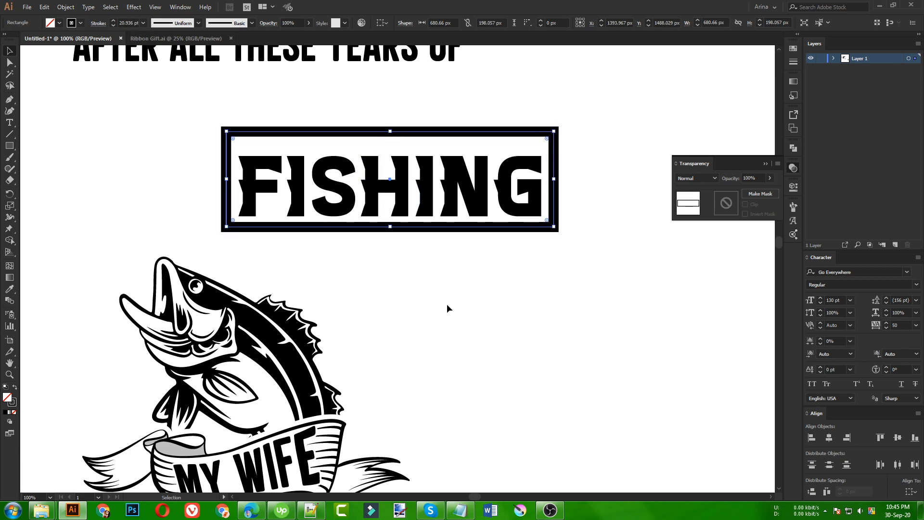
scroll(393, 305, "down", 1)
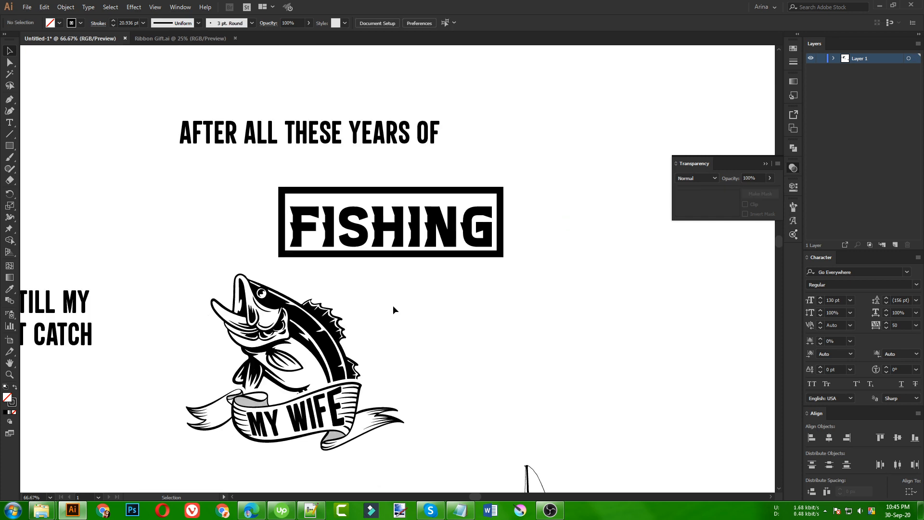
scroll(393, 306, "up", 1)
- Convert the AFTER ALL THESE YEARS OF text to outlines
left_click(417, 167)
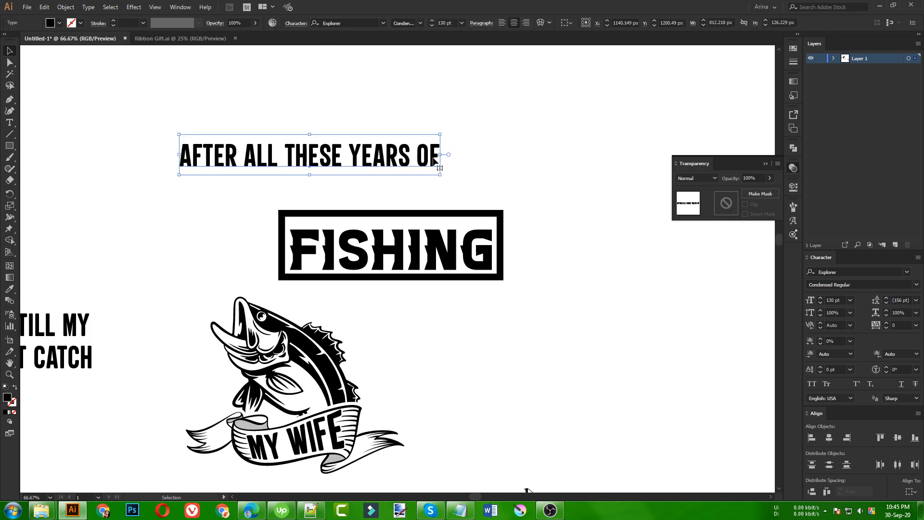
right_click(432, 159)
left_click(465, 225)
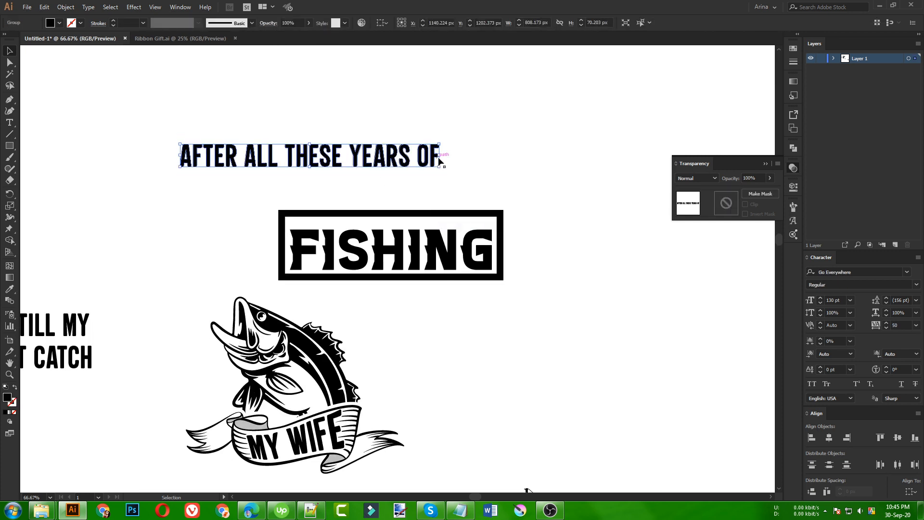
- Place the AFTER ALL THESE YEARS OF line centered over the frame's upper edge and scale it to about 604 px wide
left_click_drag(441, 155, 427, 213)
scroll(427, 213, "up", 3)
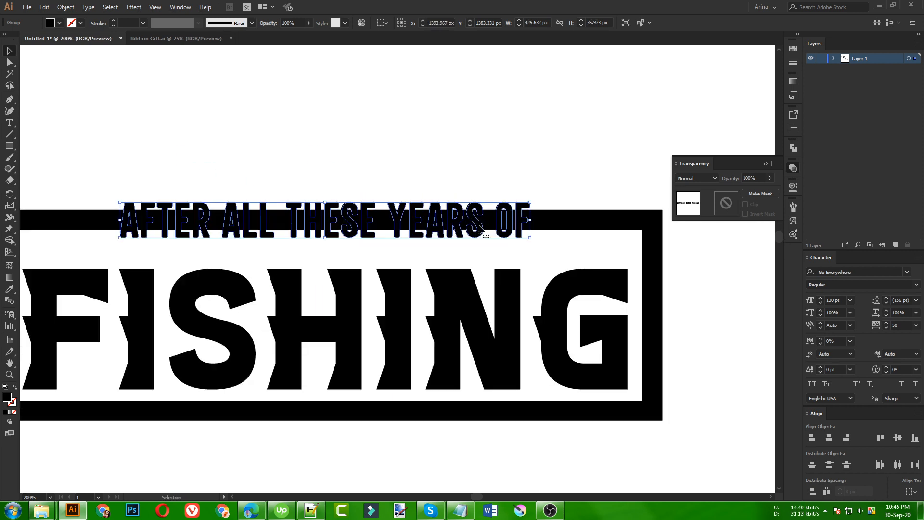
left_click_drag(535, 223, 617, 233)
scroll(317, 146, "down", 1)
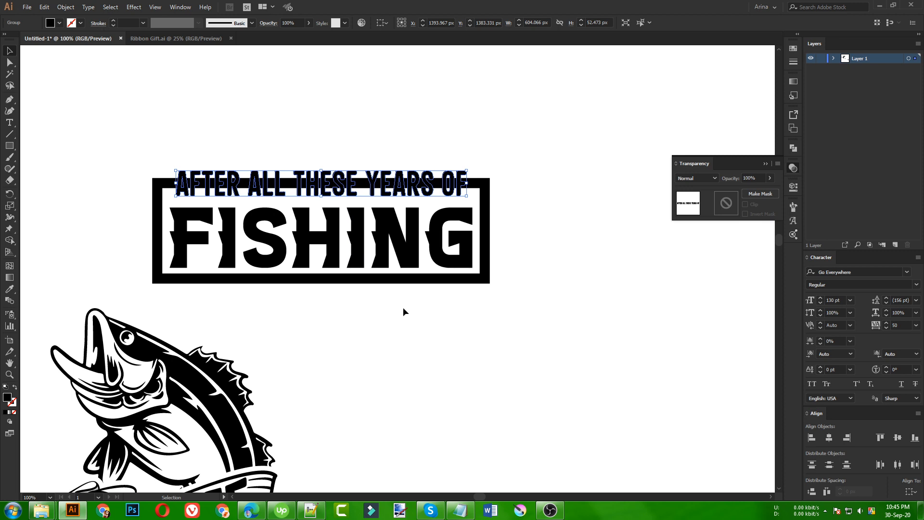
scroll(403, 312, "down", 5)
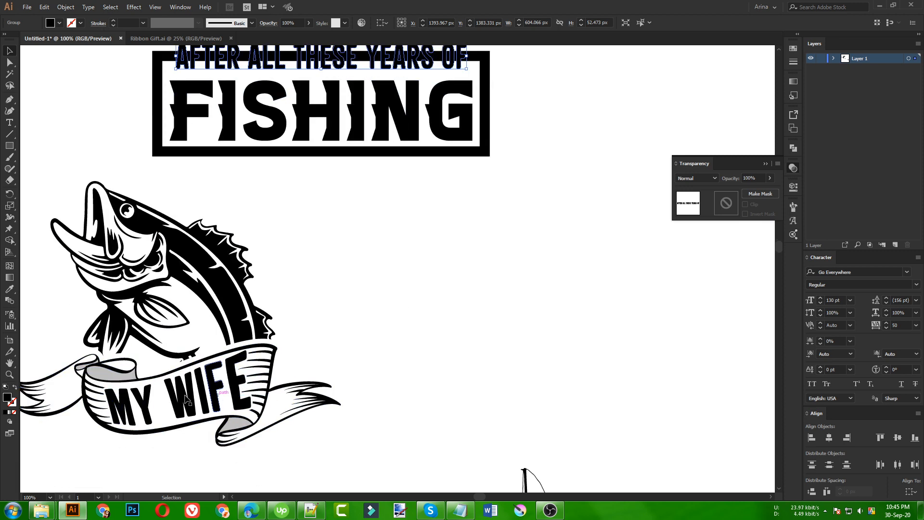
scroll(371, 276, "down", 1)
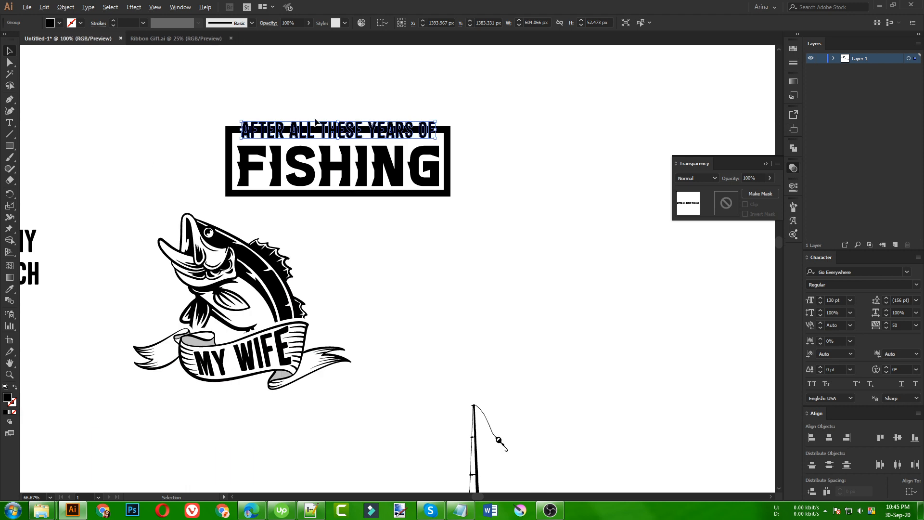
scroll(315, 121, "up", 2)
left_click(406, 335)
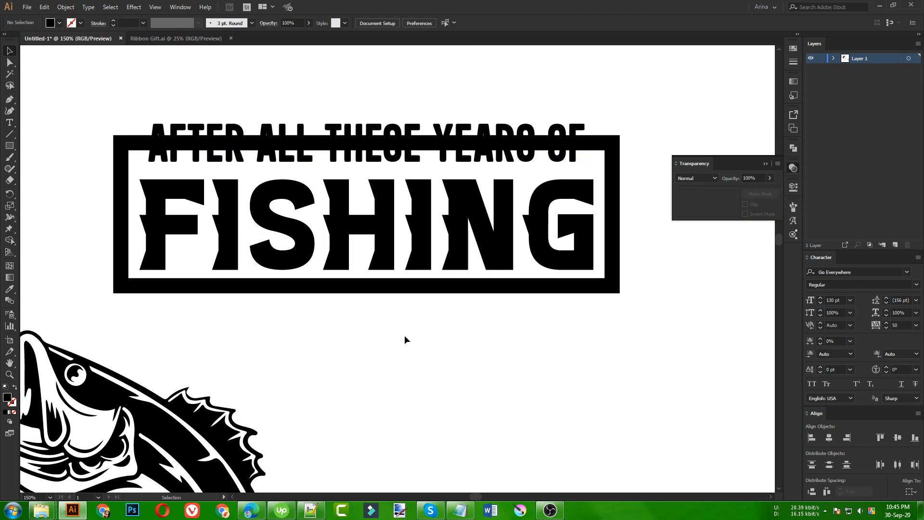
- Set the stroke weight of the rectangular frame around FISHING to 15 pt
left_click(307, 292)
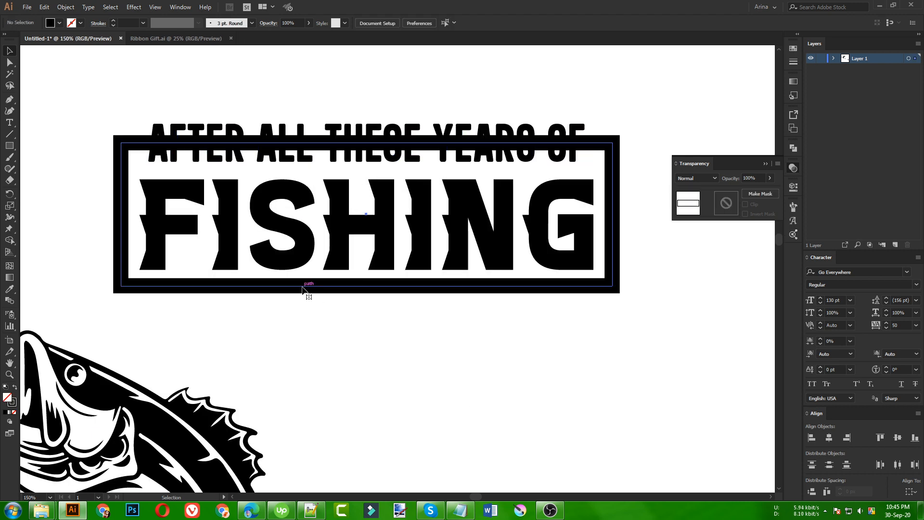
scroll(128, 21, "down", 1)
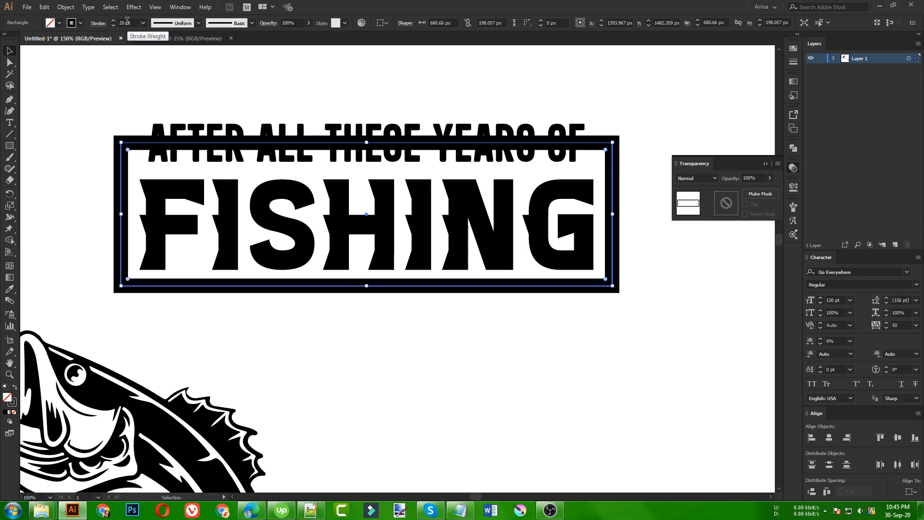
scroll(134, 22, "down", 10)
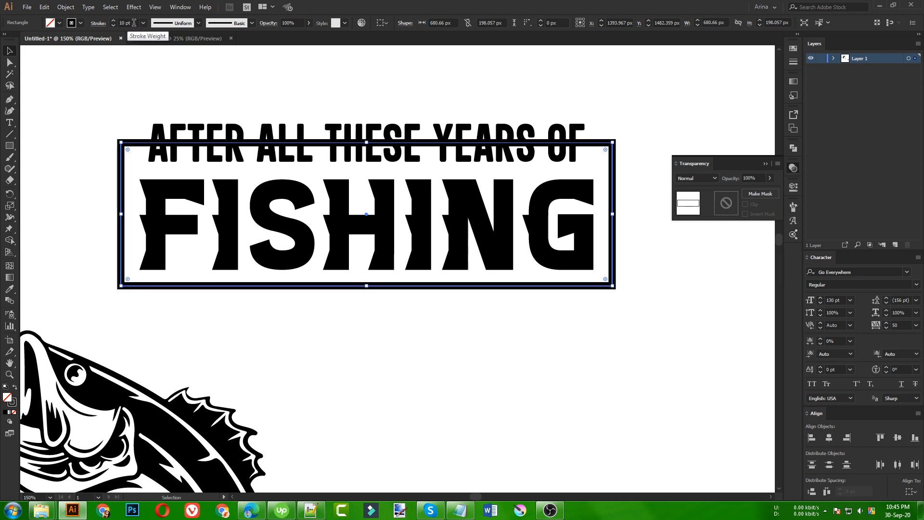
scroll(134, 22, "up", 3)
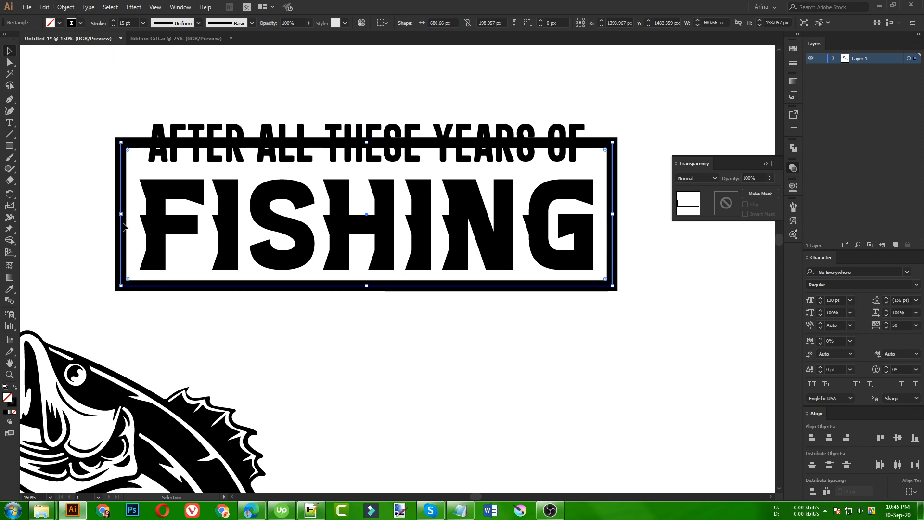
- Expand the frame's stroke into a filled shape
left_click(66, 7)
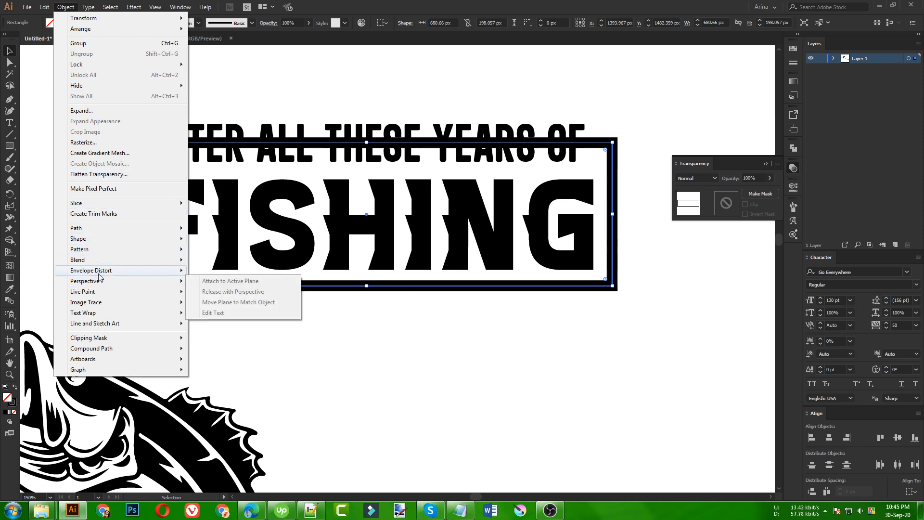
left_click(80, 111)
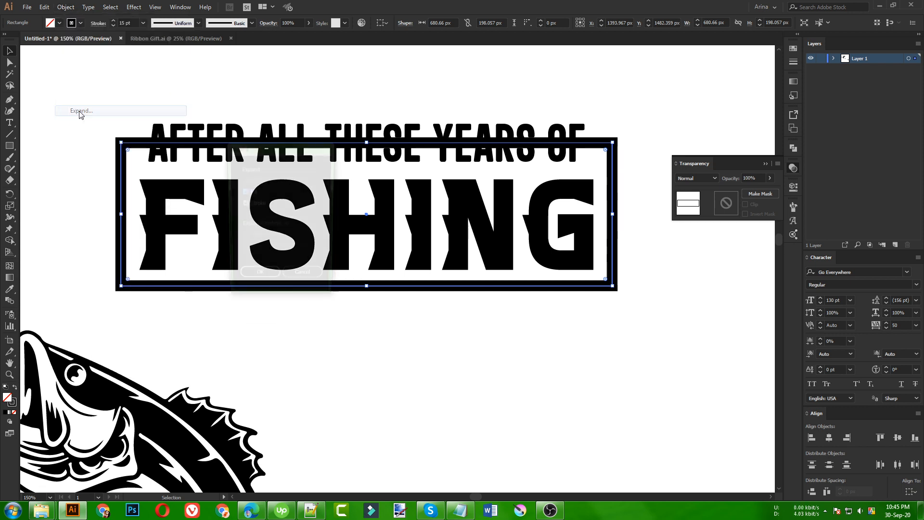
left_click(259, 274)
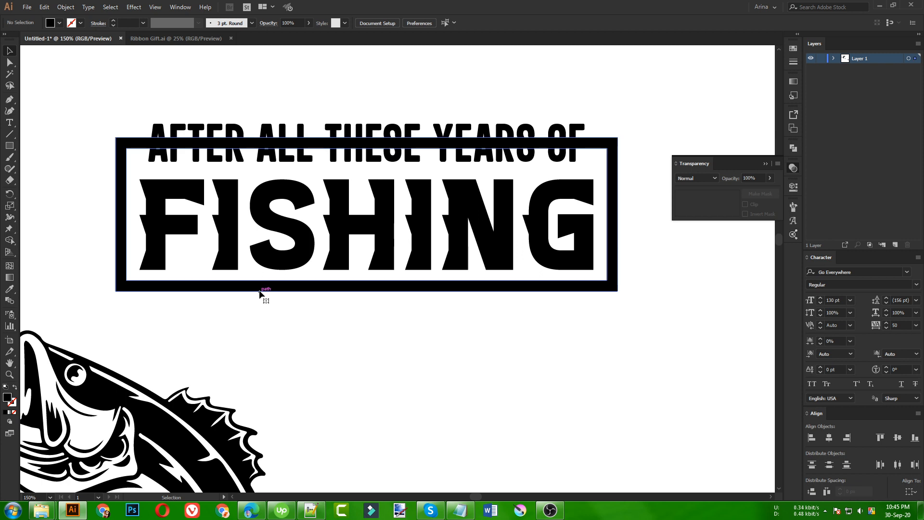
left_click(378, 352)
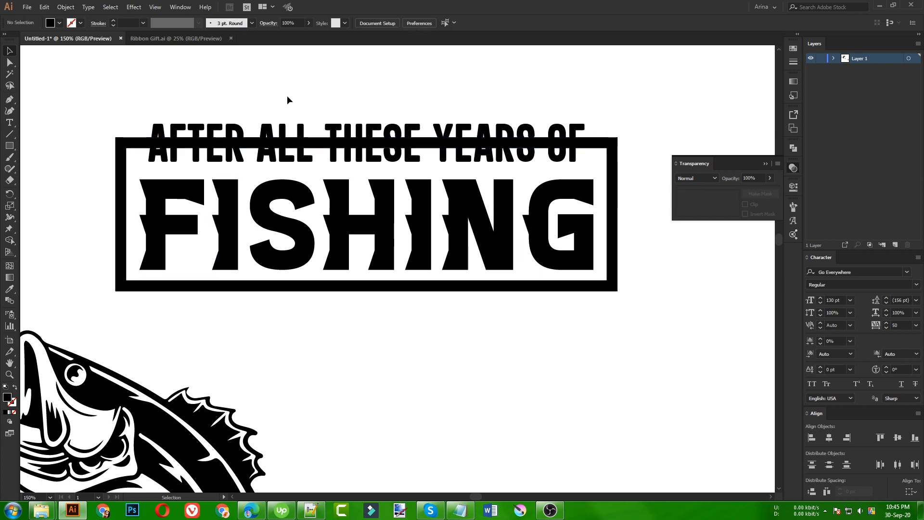
- Group the expanded frame with the FISHING lettering and center the AFTER ALL THESE YEARS OF line on them horizontally
left_click_drag(75, 202, 294, 292)
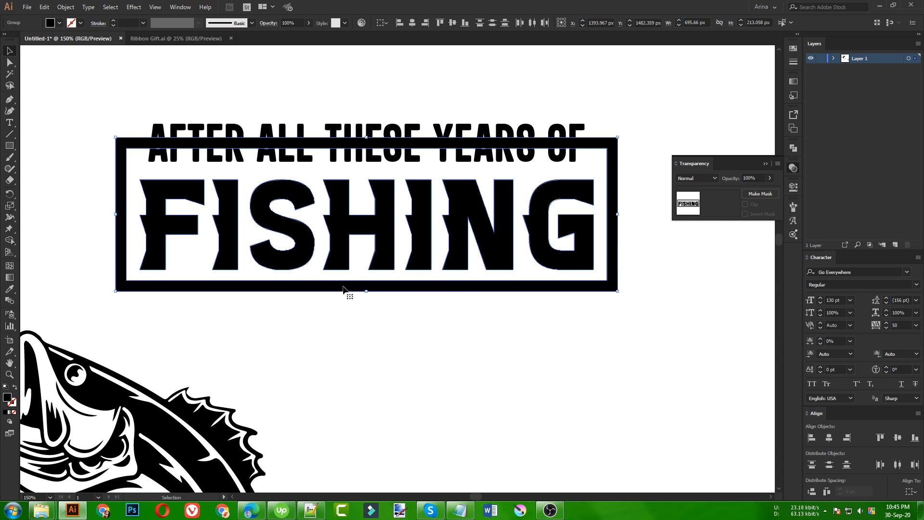
key("a")
key("v")
left_click_drag(270, 78, 376, 240)
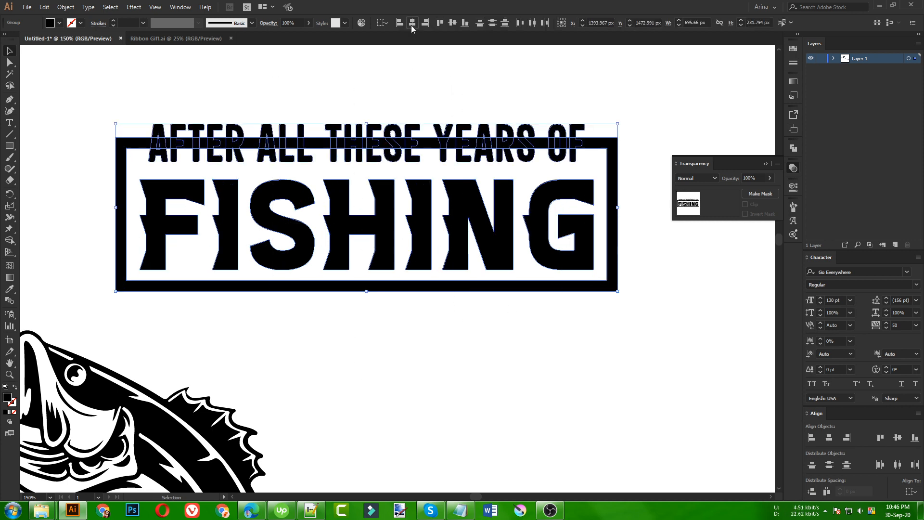
left_click(482, 102)
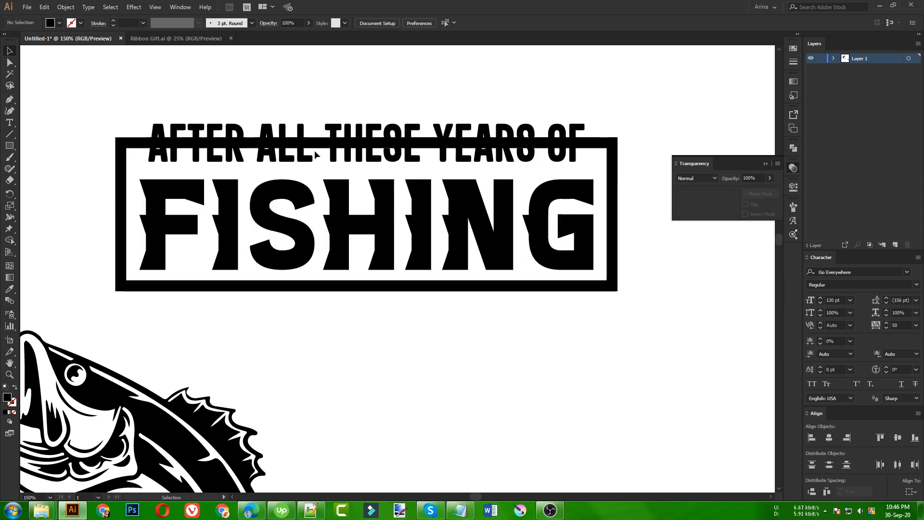
- Erase the frame's upper edge behind the AFTER ALL THESE YEARS OF line, and group that line with the framed FISHING title
left_click(320, 146)
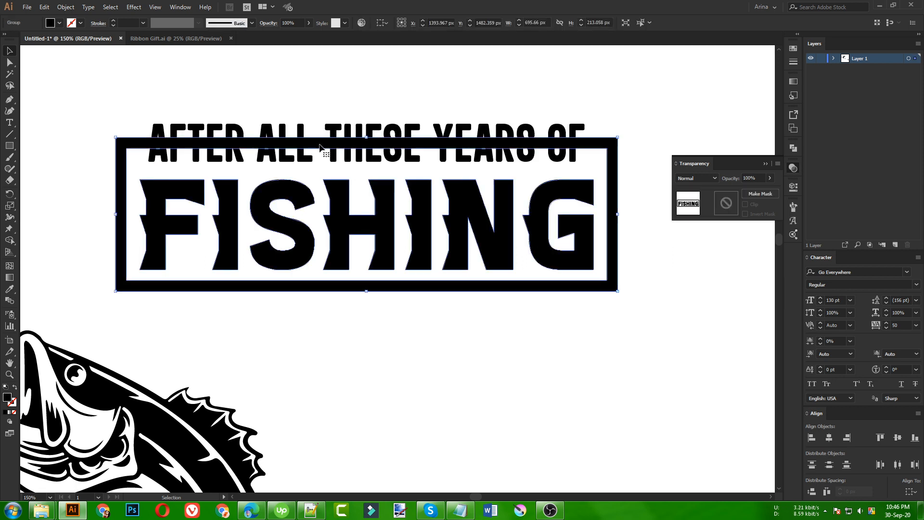
key("shift+e")
mouse_move(139, 118)
left_mouse_down()
mouse_move(226, 150)
mouse_move(292, 161)
mouse_move(594, 169)
left_mouse_up()
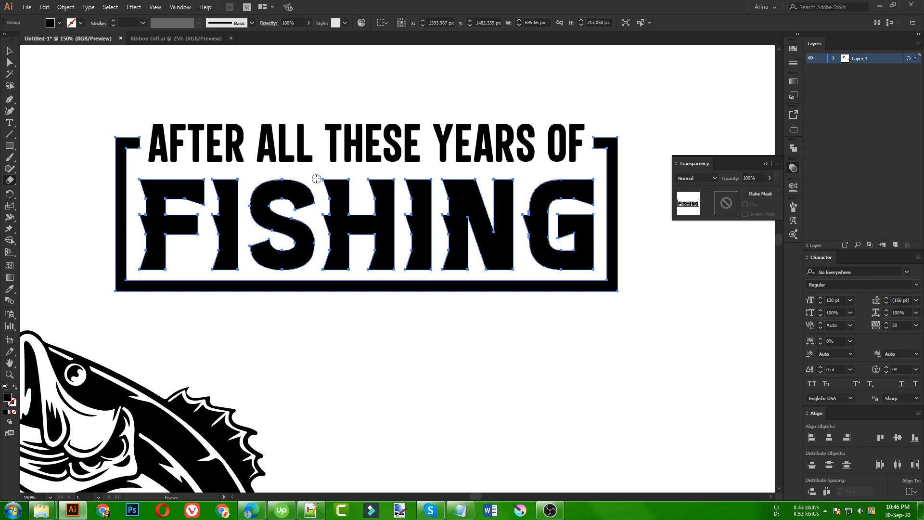
key("v")
left_click(330, 339)
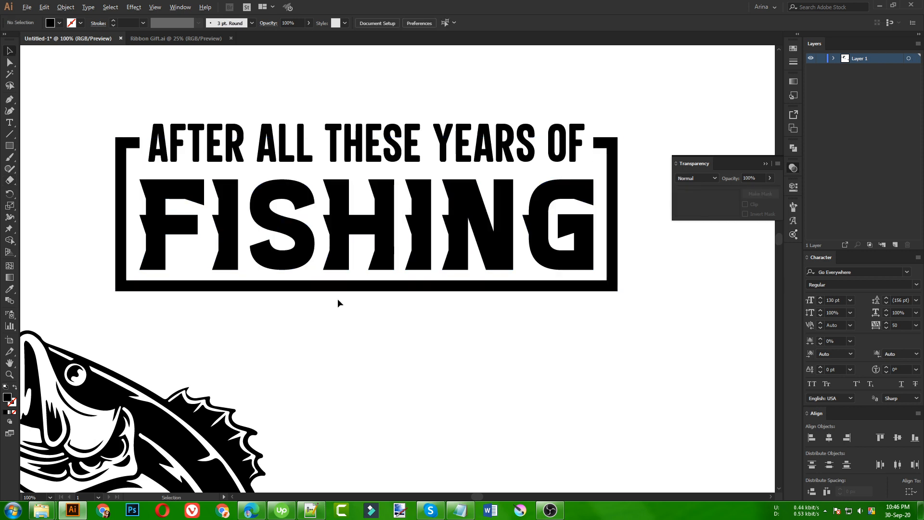
scroll(337, 298, "down", 1)
left_click_drag(172, 156, 557, 274)
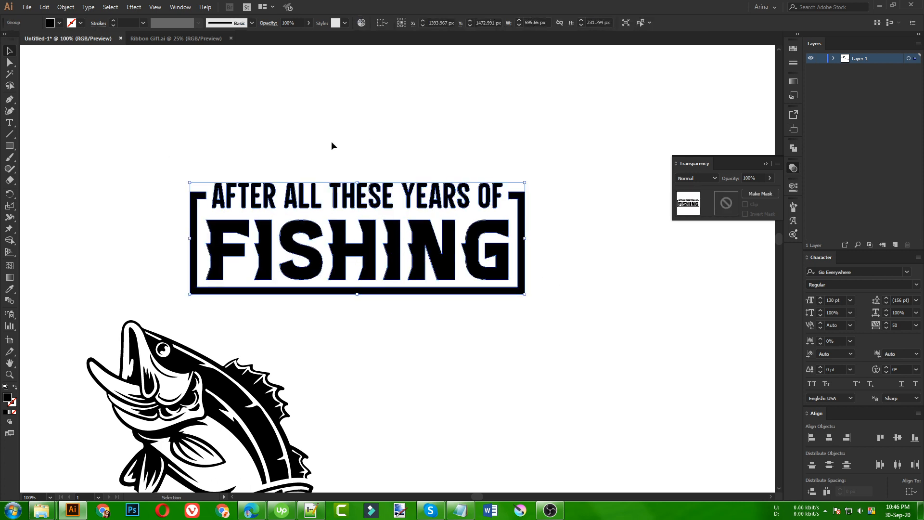
- Apply an Arc warp to the grouped title with 0% bend and -30% horizontal distortion
left_click(134, 7)
mouse_move(227, 131)
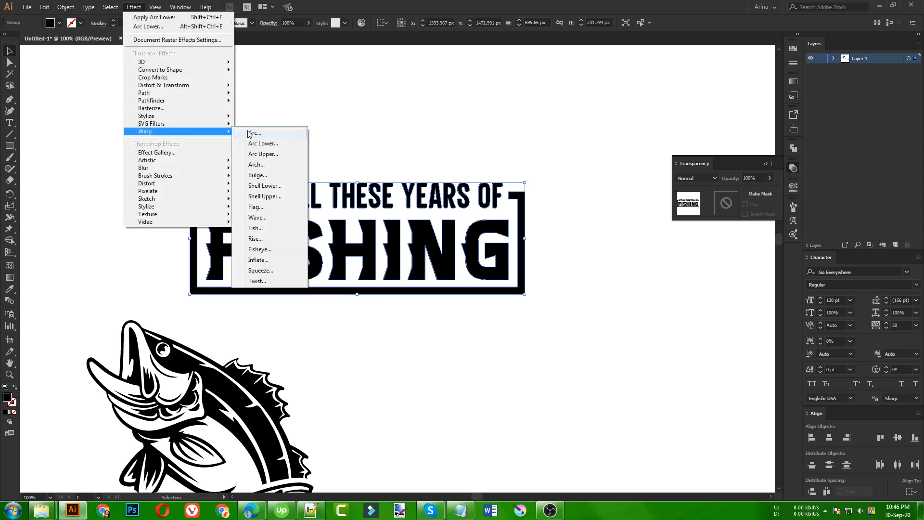
left_click(262, 137)
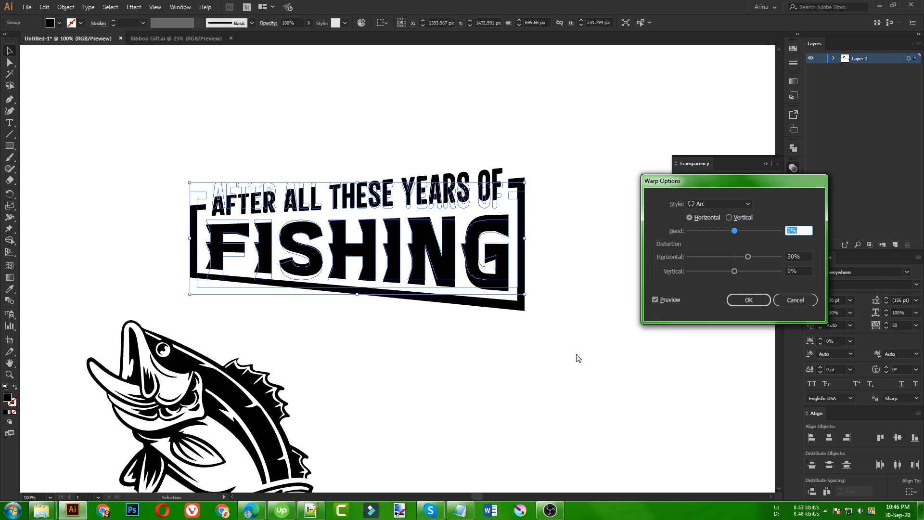
left_click(809, 256)
key("shift+Up")
key("shift+Up")
key("shift+Up")
key("shift+Up")
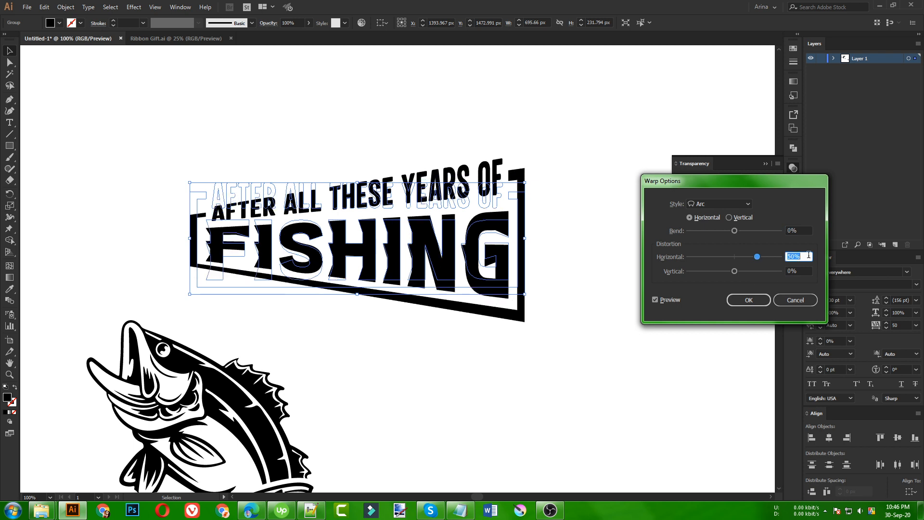
key("shift+Down")
key("shift+Down")
key("shift+Down")
key("shift+Down")
key("shift+Down")
key("shift+Down")
key("shift+Down")
key("shift+Down")
key("shift+Down")
key("shift+Down")
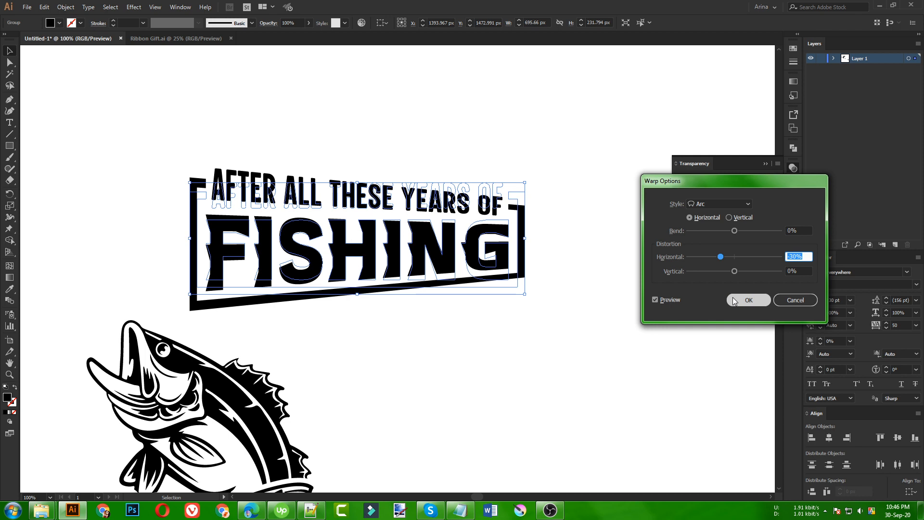
left_click(749, 300)
- Try placing the warped title directly above the bass, and undo both the move and the warp
scroll(374, 192, "down", 1)
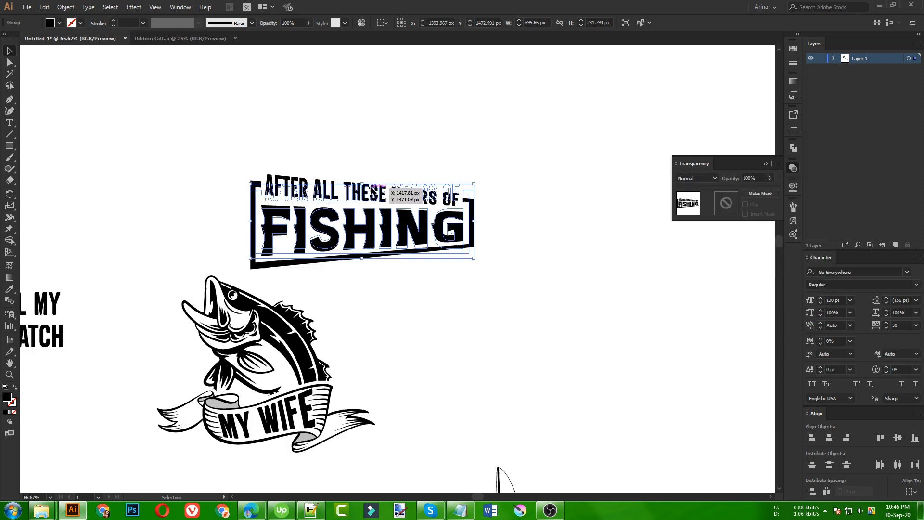
left_click(377, 308)
left_click_drag(381, 259, 275, 271)
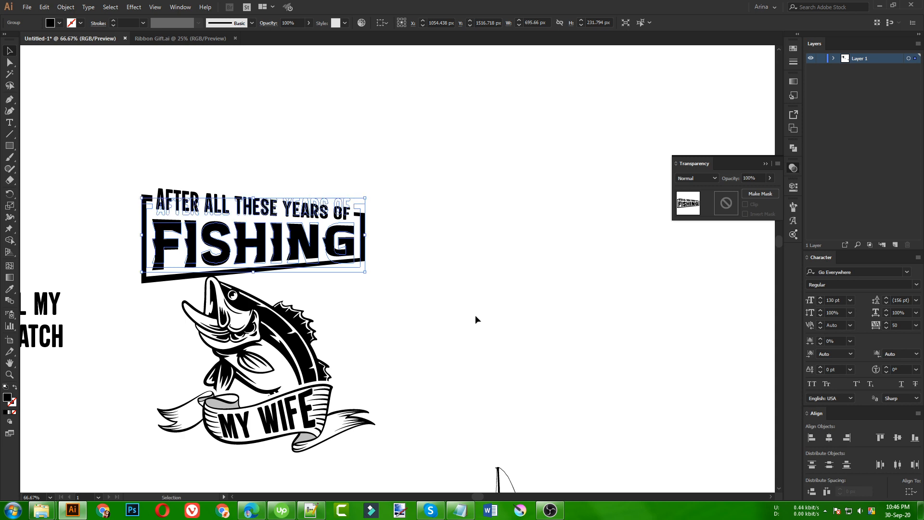
key("ctrl+z")
- Start an Arc Lower warp on the framed FISHING title and set its horizontal distortion to 0%
scroll(352, 215, "up", 1)
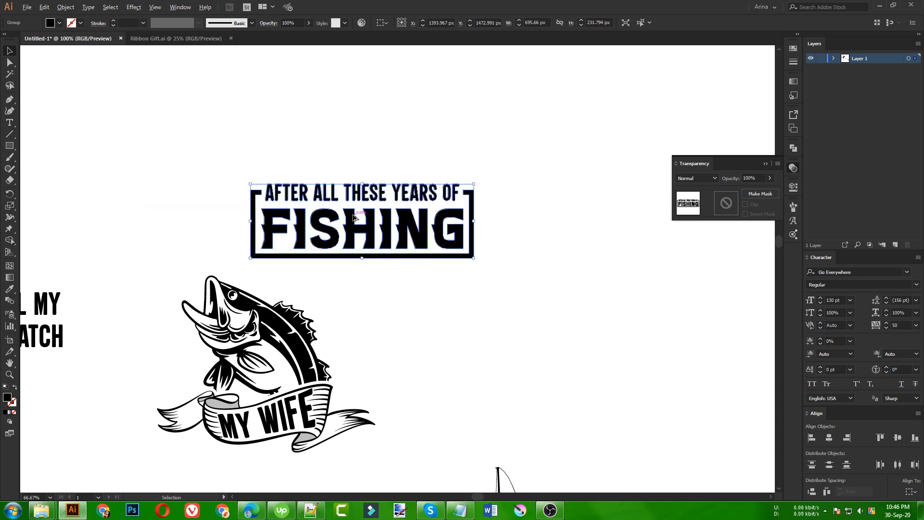
left_click(134, 7)
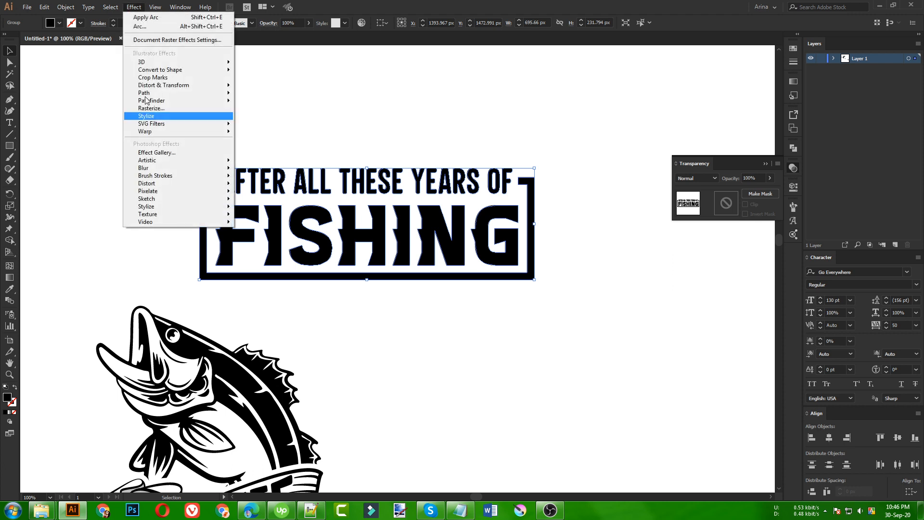
mouse_move(157, 132)
left_click(266, 143)
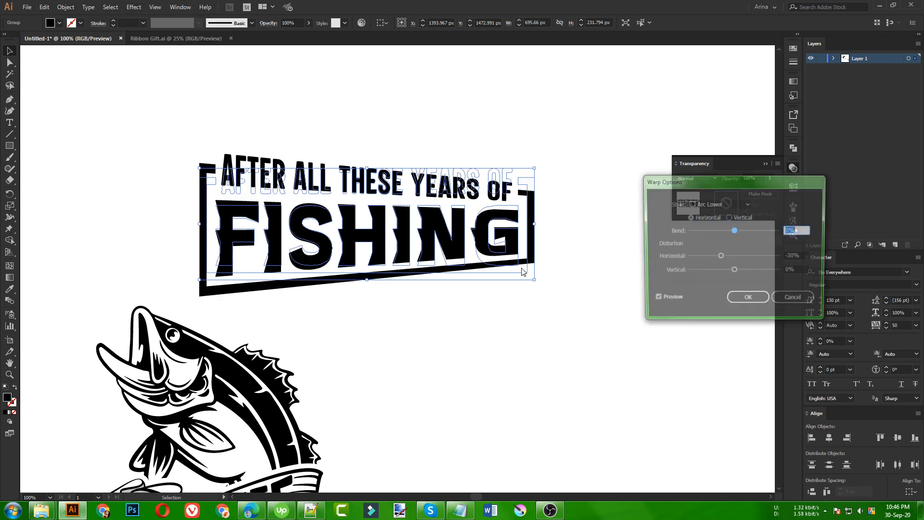
key("Tab")
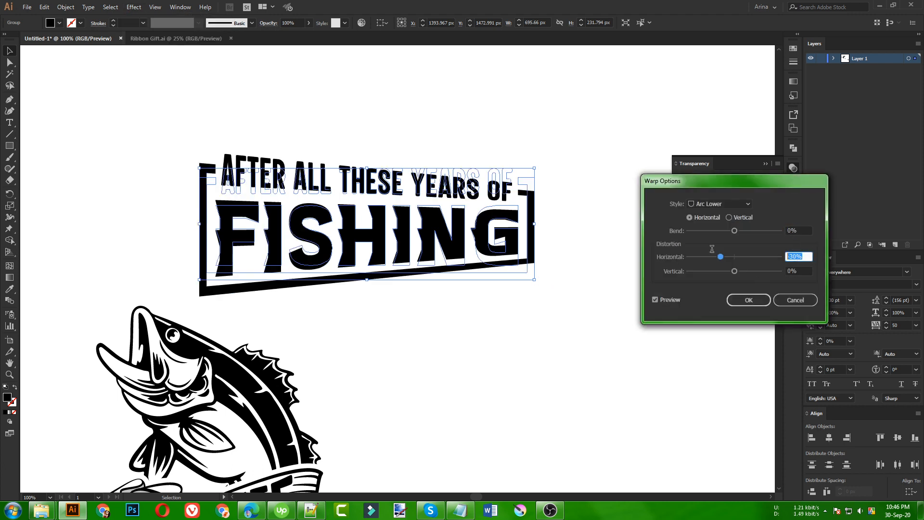
type("0")
- Try an Arc Lower bend of -20% on the title and reset the bend to 0%
left_click(805, 231)
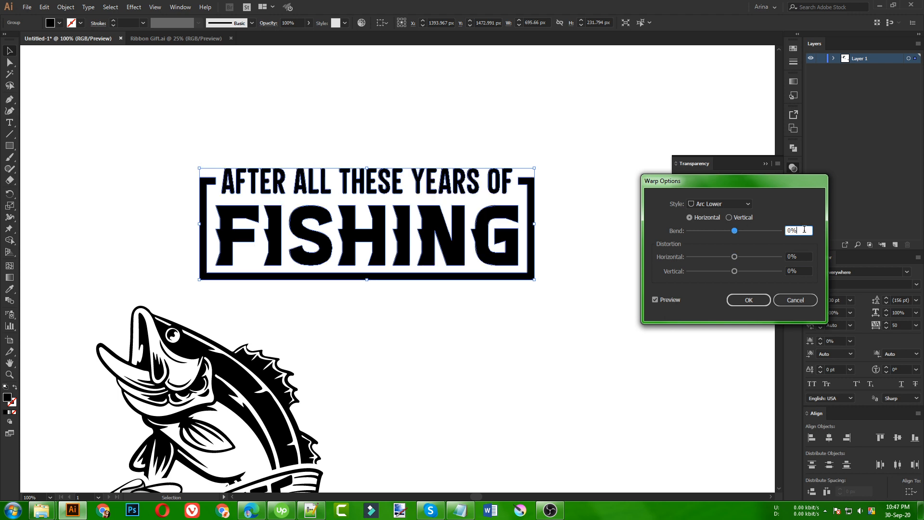
key("shift+Up")
key("shift+Down")
key("shift+Down")
key("shift+Down")
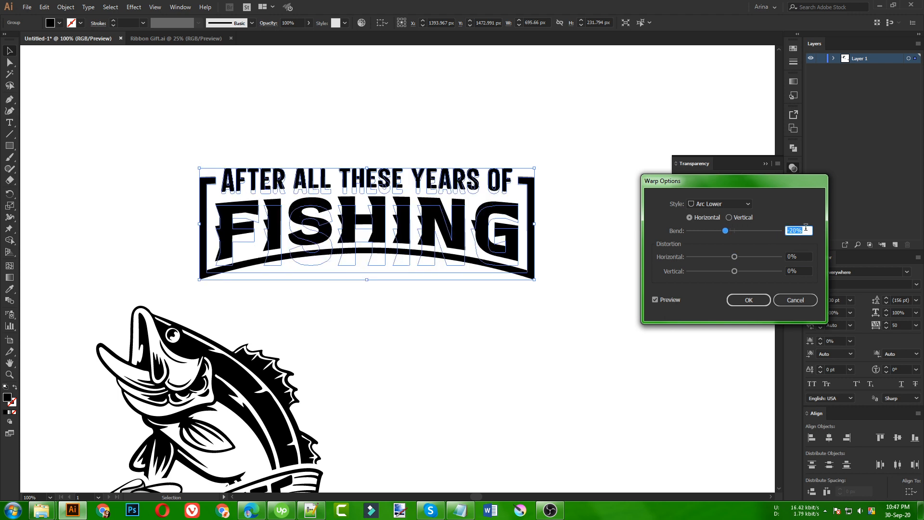
type("0")
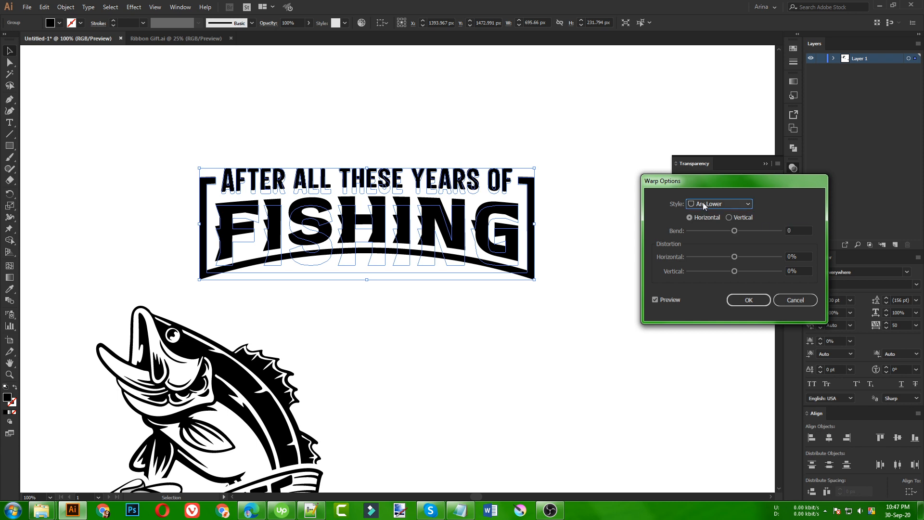
- Switch the title's warp style to Arc and apply it with a 20% bend
left_click(703, 203)
left_click(710, 214)
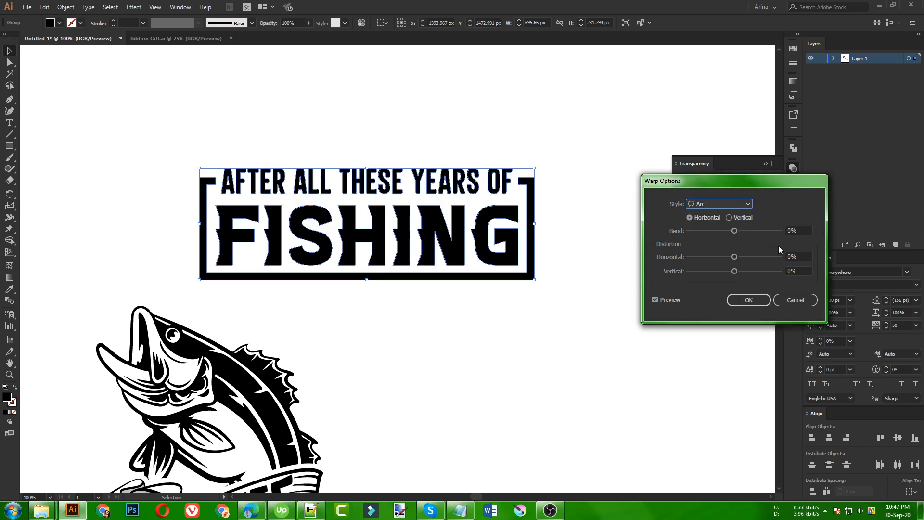
left_click(799, 230)
key("shift+Up")
key("shift+Up")
key("shift+Up")
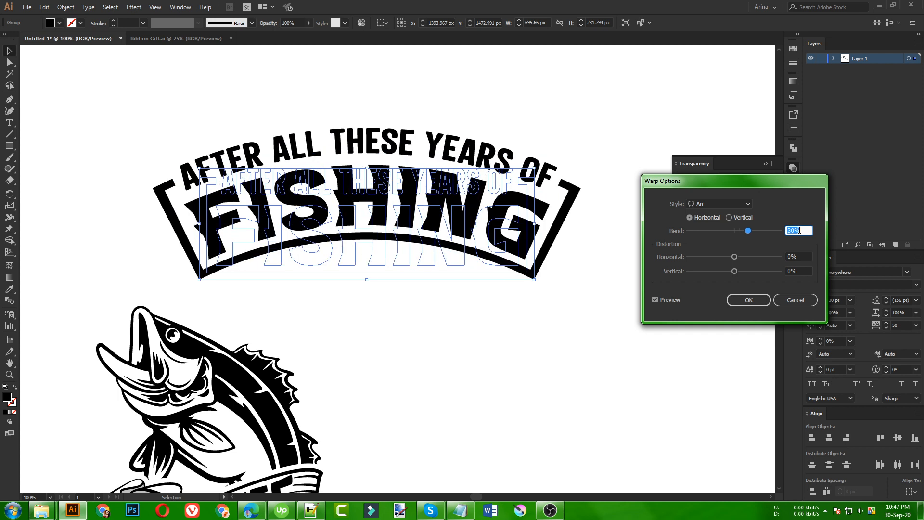
key("shift+Down")
left_click(749, 300)
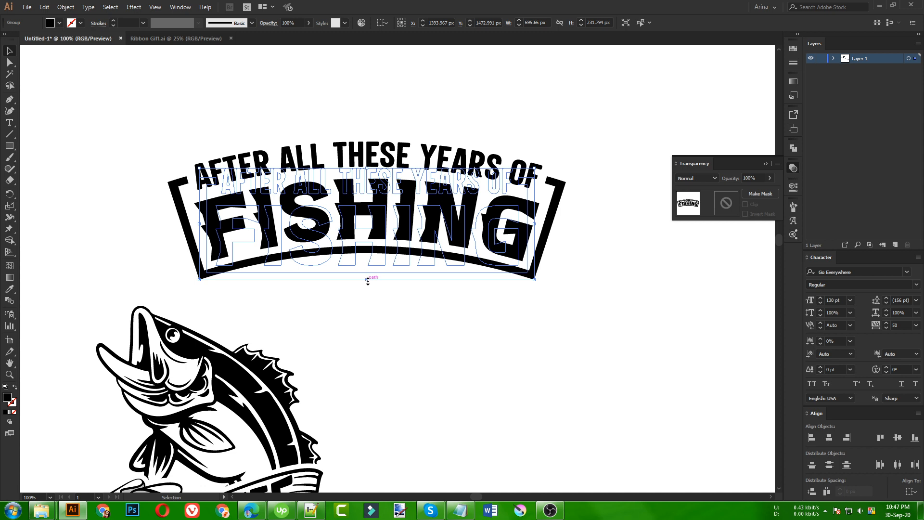
- Stretch the arched title's height to about 253 px and expand its appearance
left_click_drag(368, 281, 365, 290)
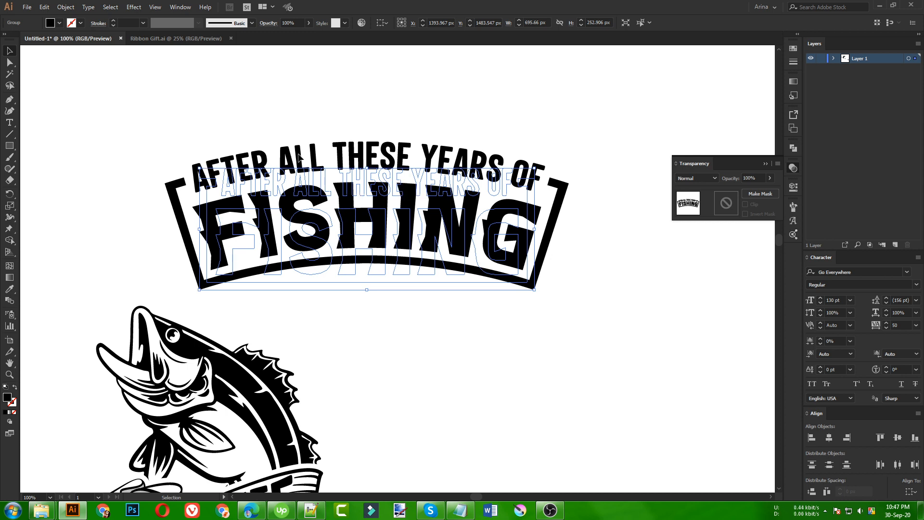
left_click(65, 7)
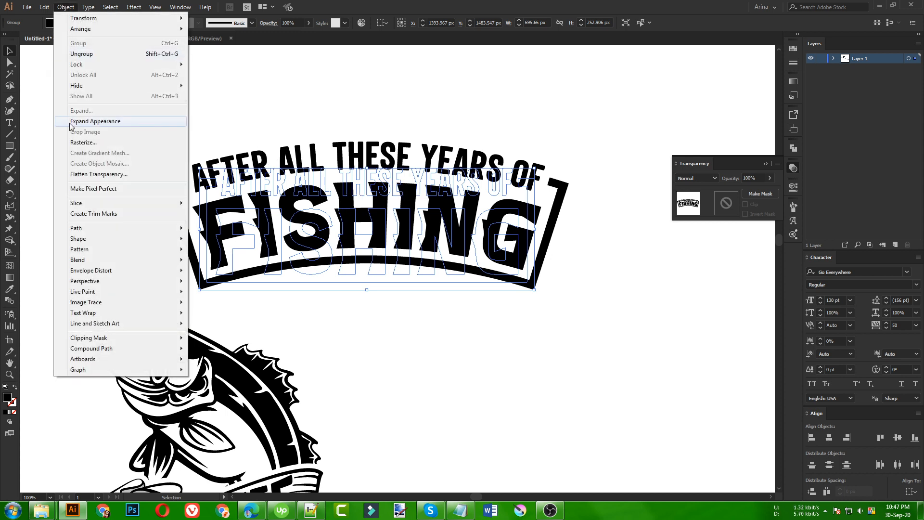
left_click(68, 119)
left_click(410, 110)
scroll(410, 110, "down", 1)
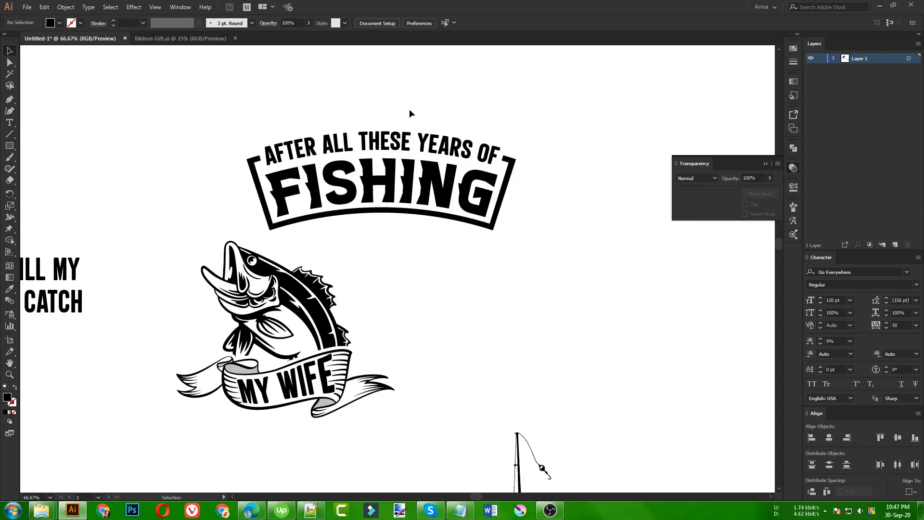
- Move the expanded title directly above the bass, centered horizontally on the bass and ribbon artwork
left_click_drag(393, 169, 298, 199)
left_click_drag(175, 132, 374, 415)
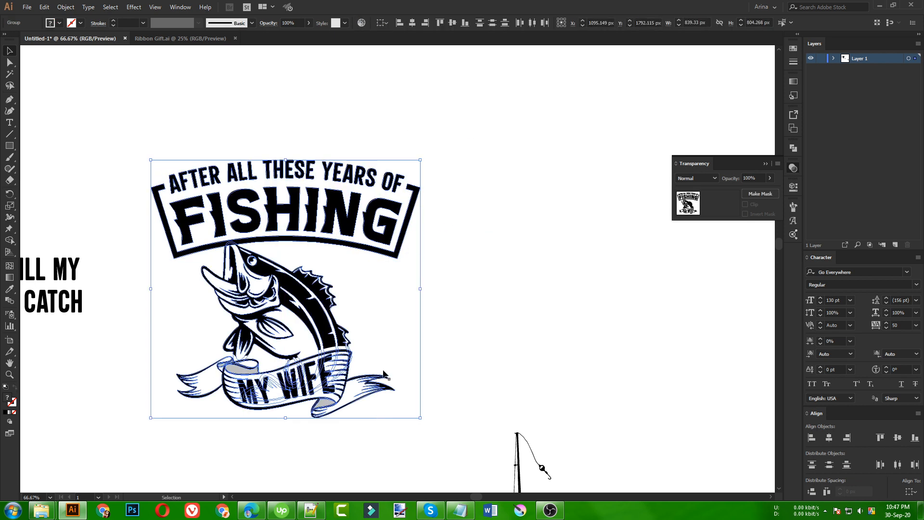
left_click(343, 100)
- Scale the title proportionally about its center to about 657 px wide and lower it until its frame overlaps the bass's mouth
left_click(412, 231)
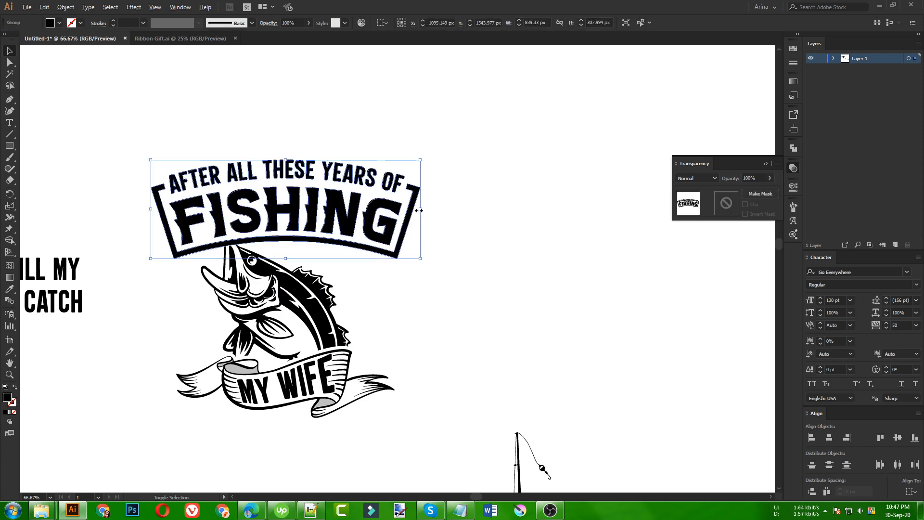
left_click_drag(421, 209, 382, 208)
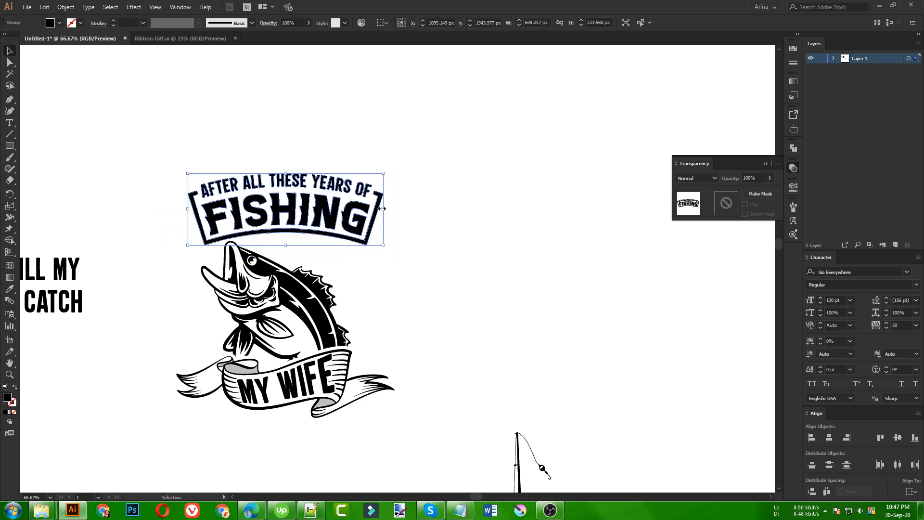
key("Down")
key("Down")
key("shift+Down")
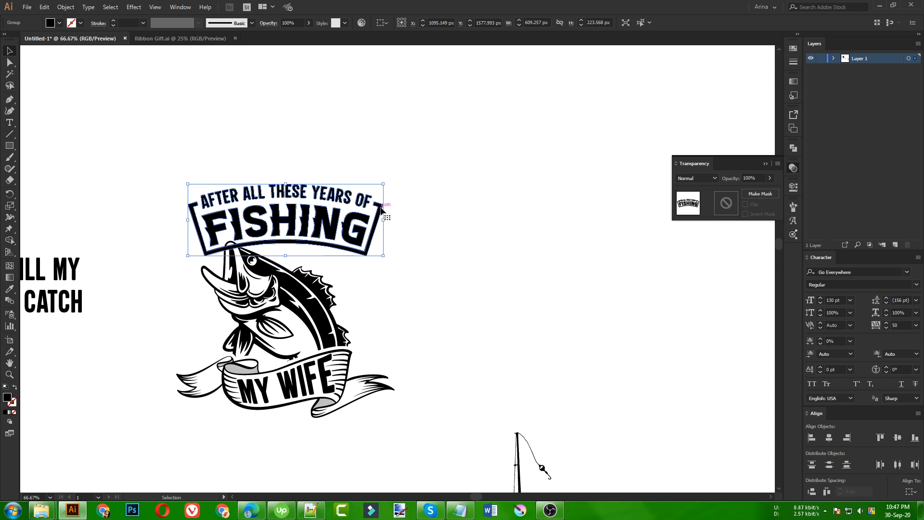
left_click_drag(383, 219, 392, 222)
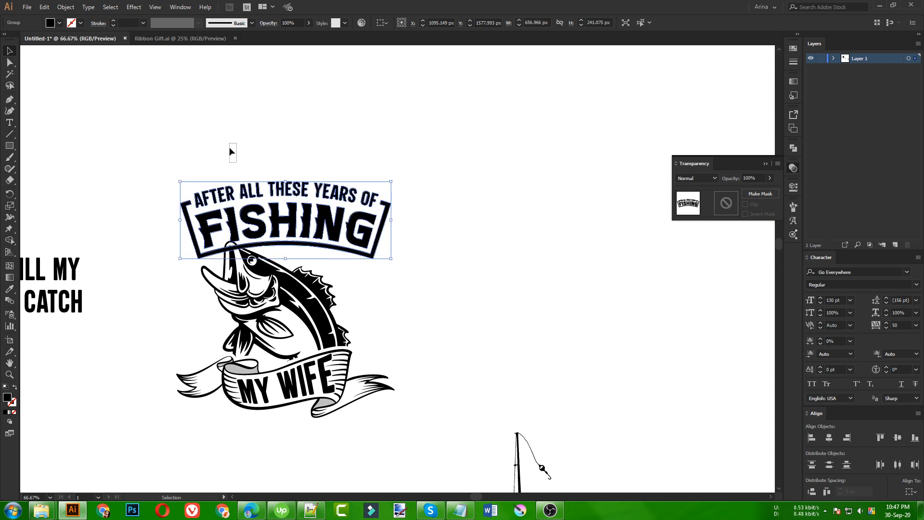
left_click_drag(231, 145, 351, 426)
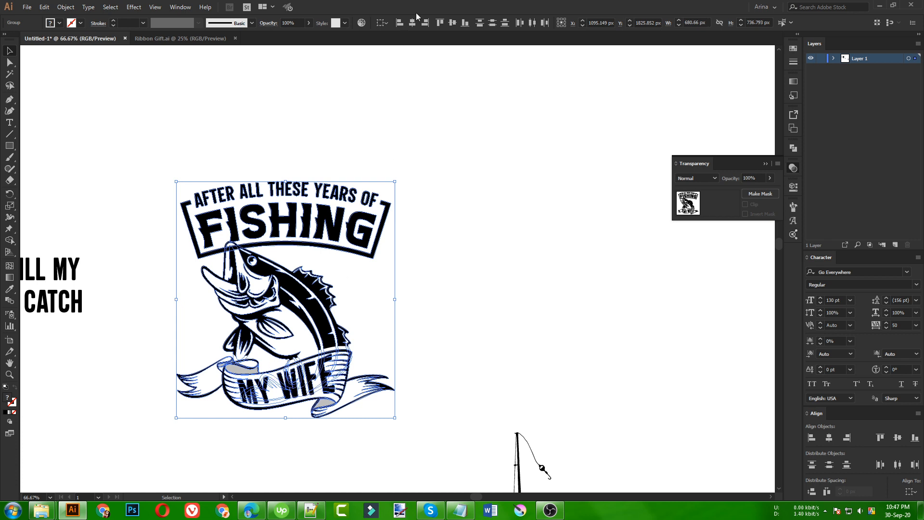
left_click(282, 108)
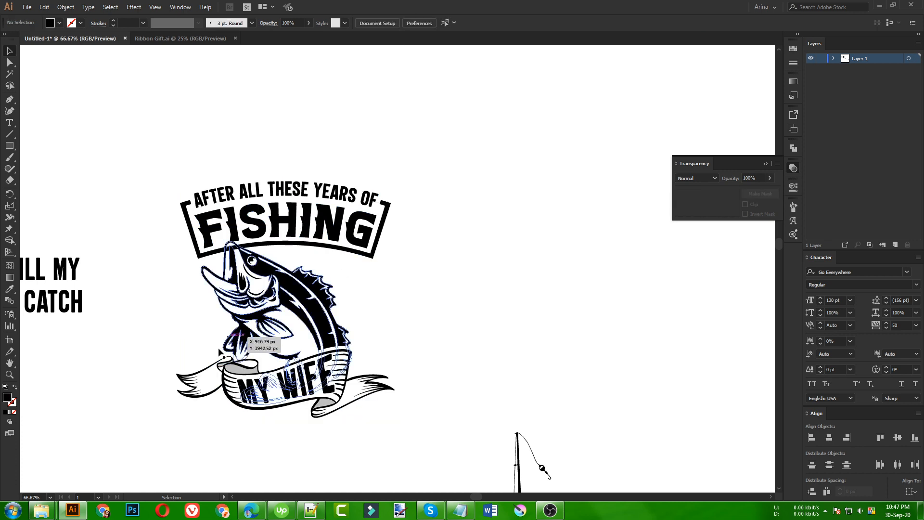
- Nudge the bass and MY WIFE ribbon group slightly upward so the bass's mouth overlaps the title frame further
scroll(212, 359, "up", 1)
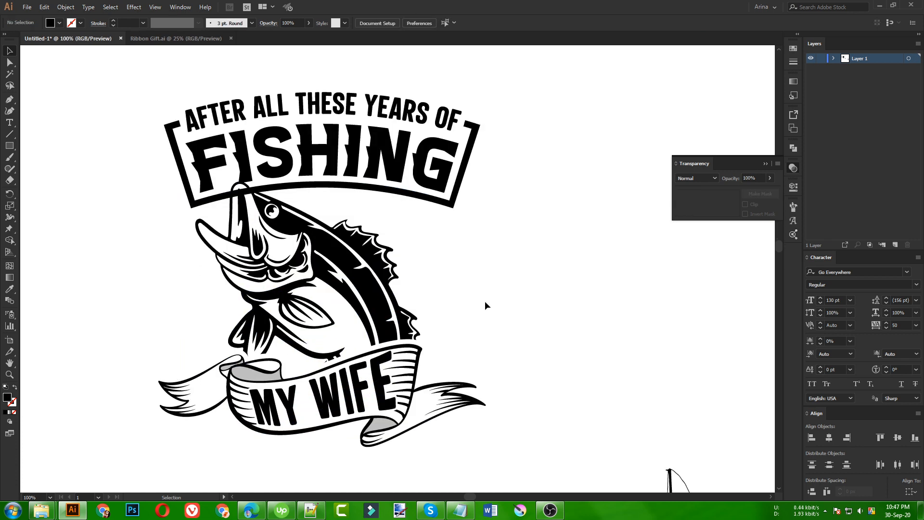
left_click(377, 305)
key("Up")
key("Up")
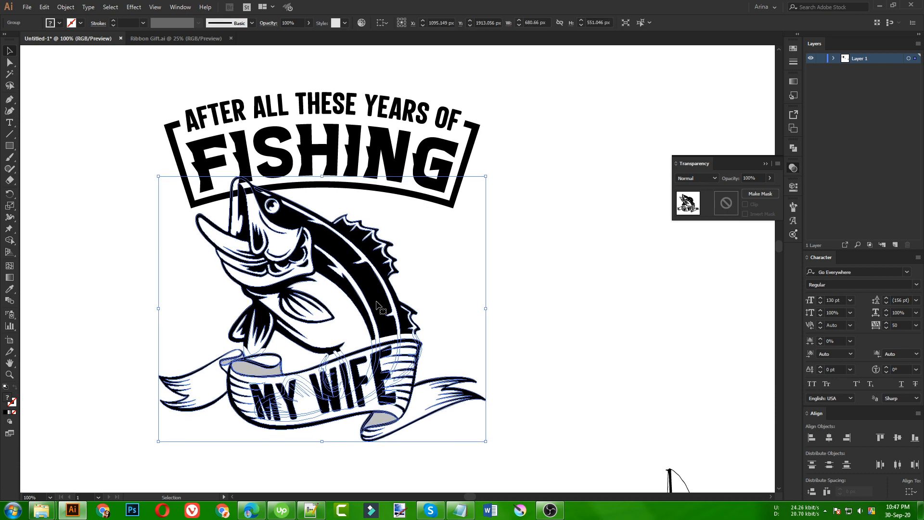
key("Up")
key("Up")
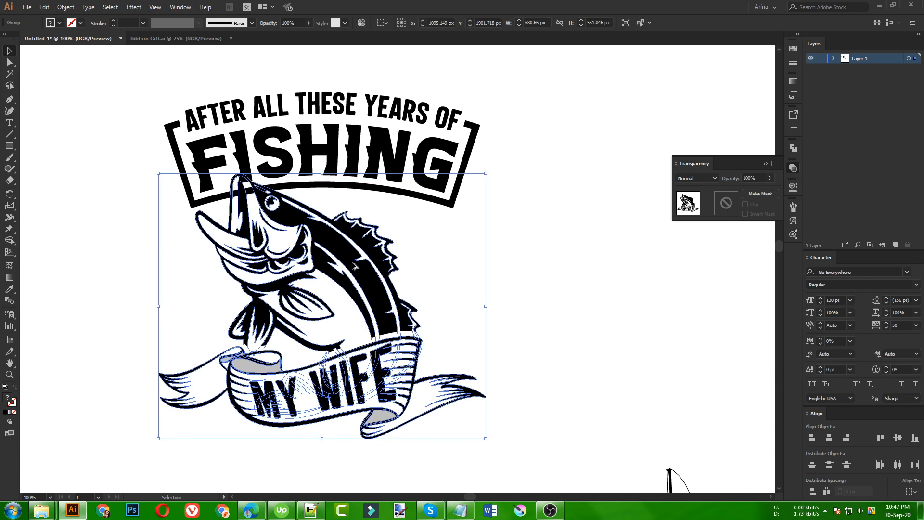
key("ctrl+minus")
left_click(423, 262)
- Preview a 4 px Offset Path with Miter joins on the bass and MY WIFE ribbon group
key("ctrl+plus")
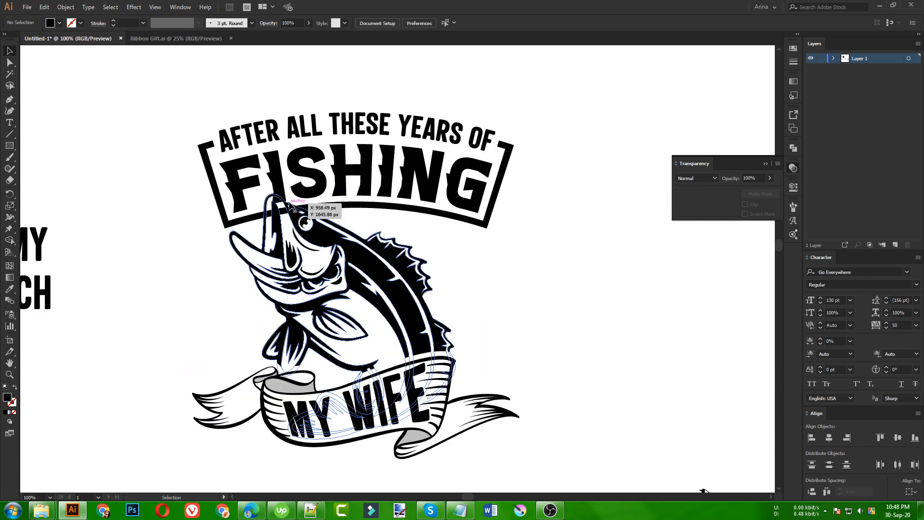
left_click(296, 203)
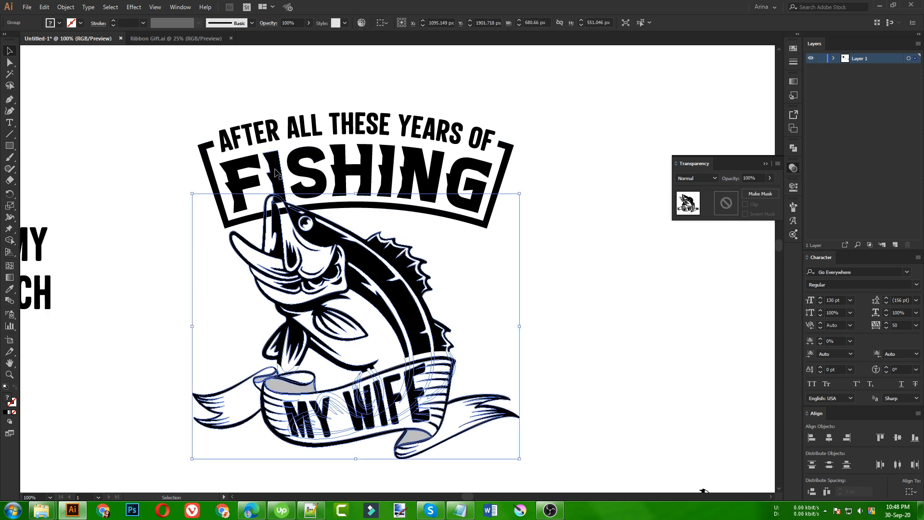
left_click(67, 8)
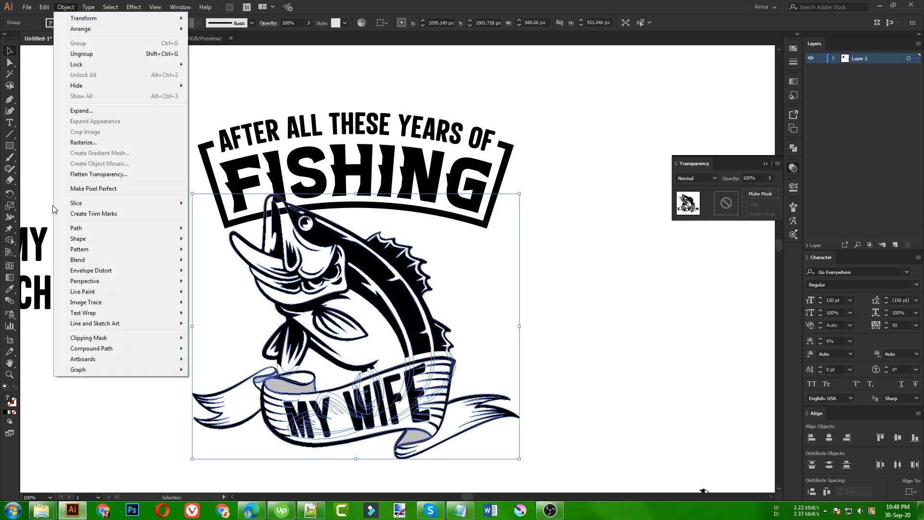
mouse_move(77, 227)
left_click(232, 266)
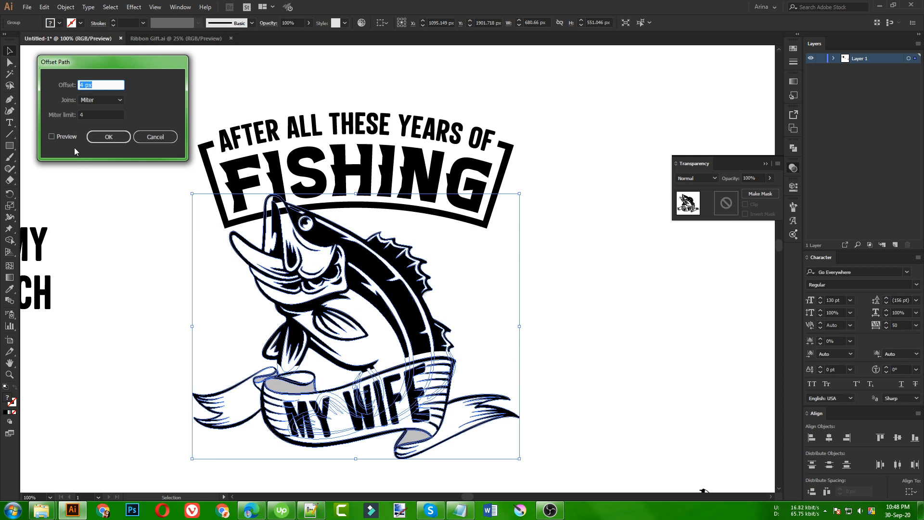
left_click(67, 137)
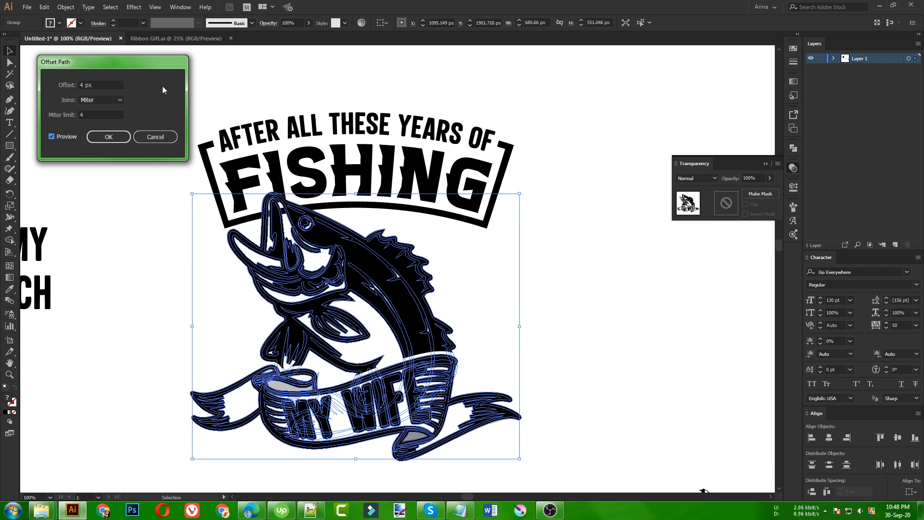
- Offset the paths of the fish and banner artwork by 6 px with Miter joins
key("Up")
key("Up")
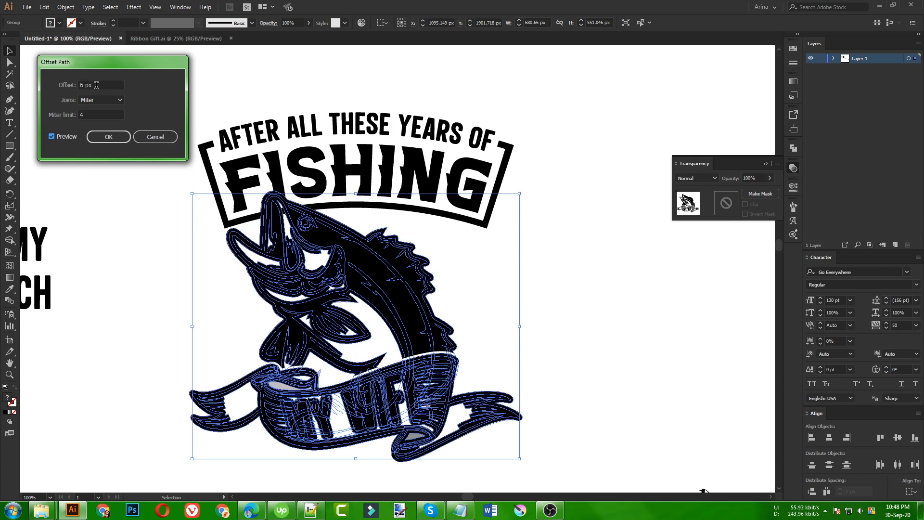
left_click(109, 137)
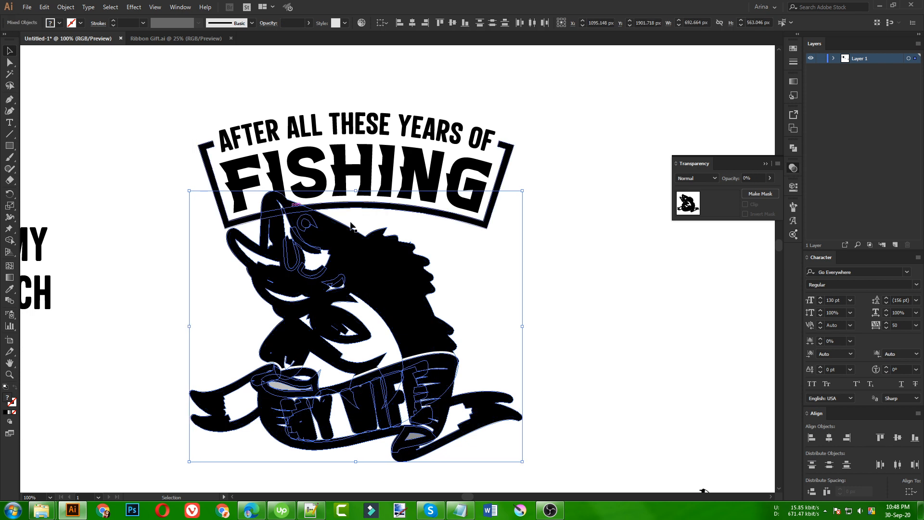
- Cut the offset outlines and paste them in place into an opacity mask on the arched FISHING lettering group
left_click(453, 253)
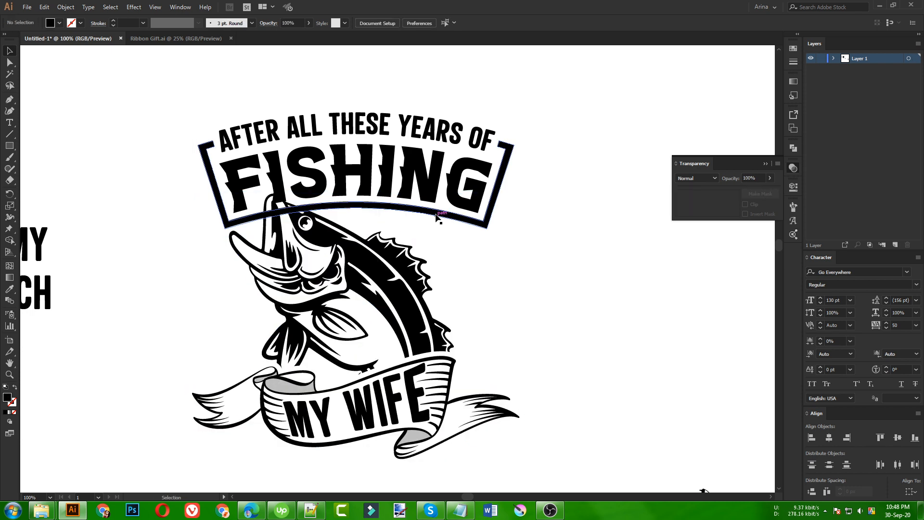
left_click(437, 217)
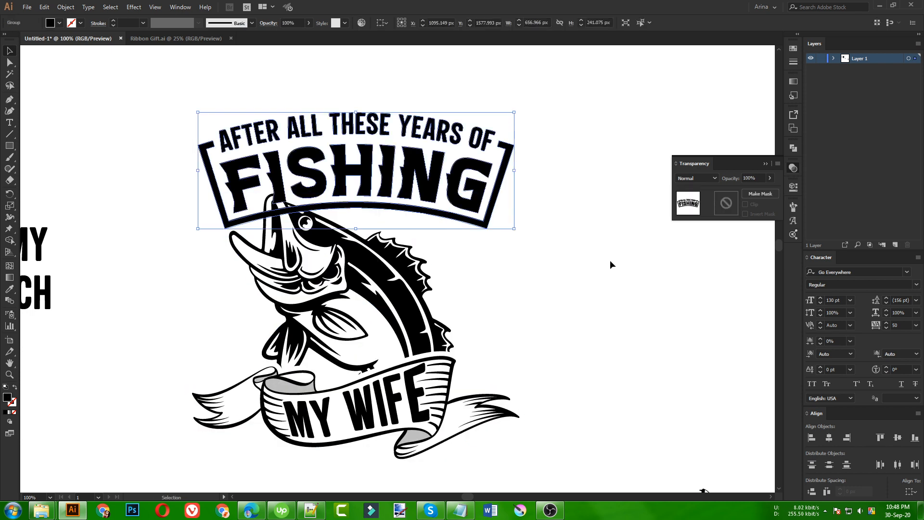
left_click(732, 202)
key("ctrl+f")
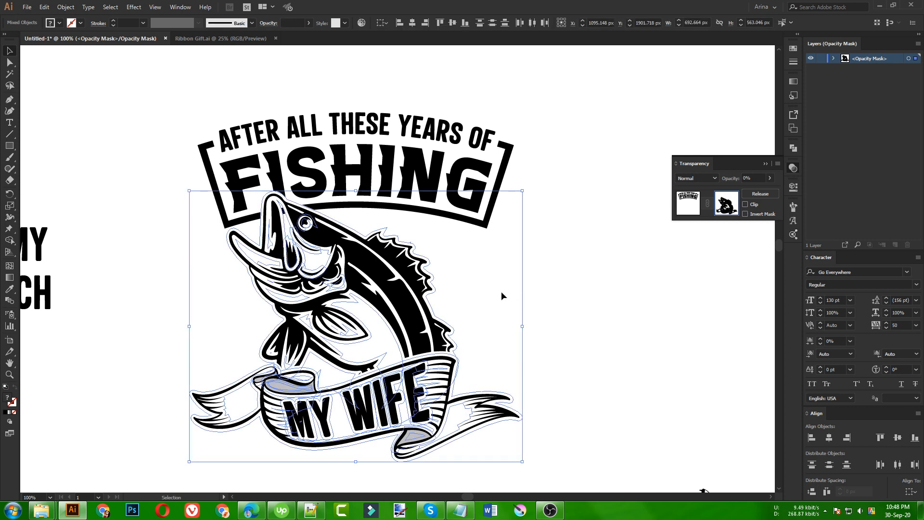
- Erase the mask outlines below the fish's mouth and at both sides, keeping only the area around the upper jaw and eye
scroll(277, 214, "up", 2)
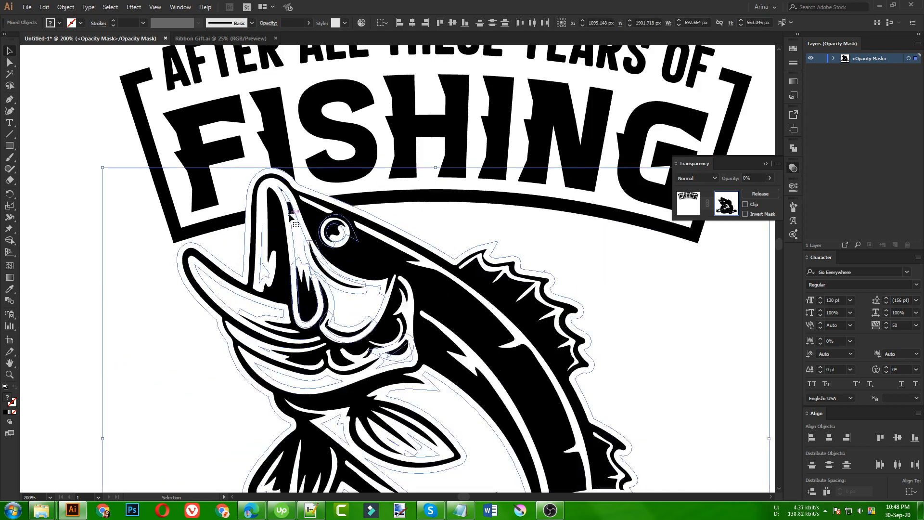
scroll(256, 207, "down", 1)
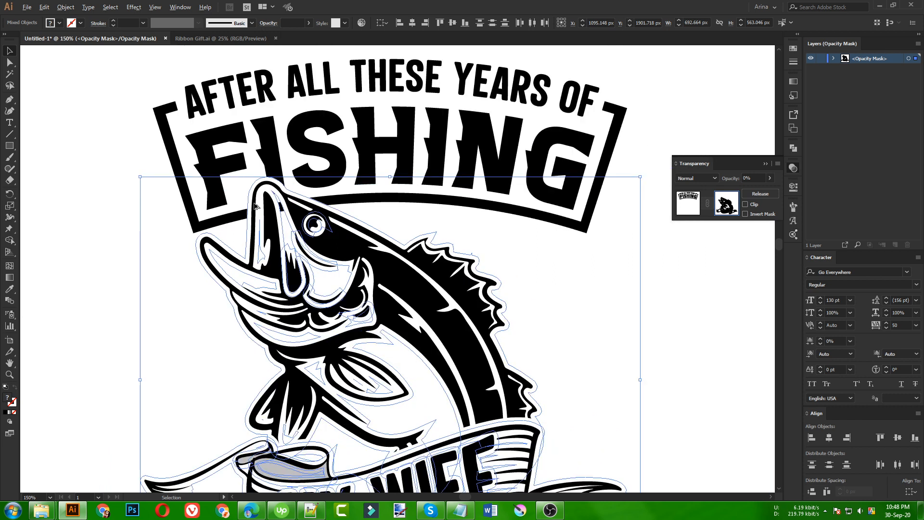
scroll(255, 206, "down", 1)
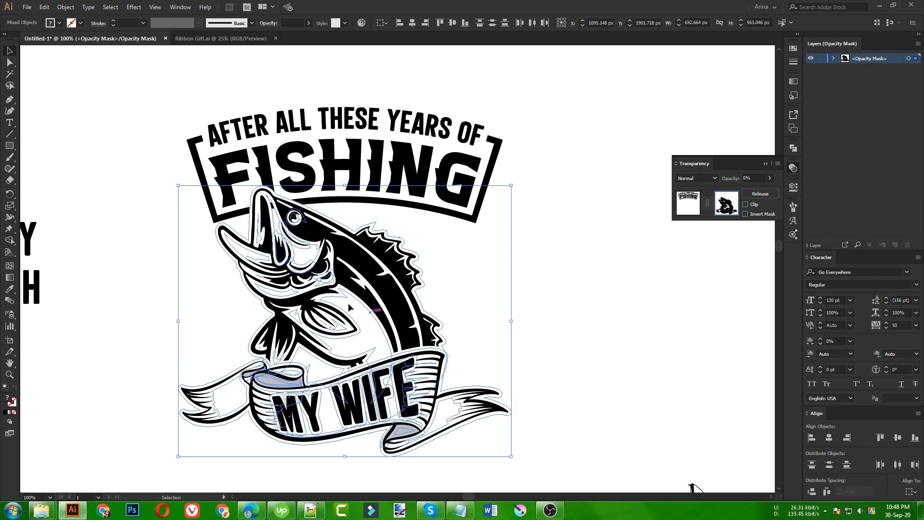
scroll(331, 230, "down", 1)
key("shift+e")
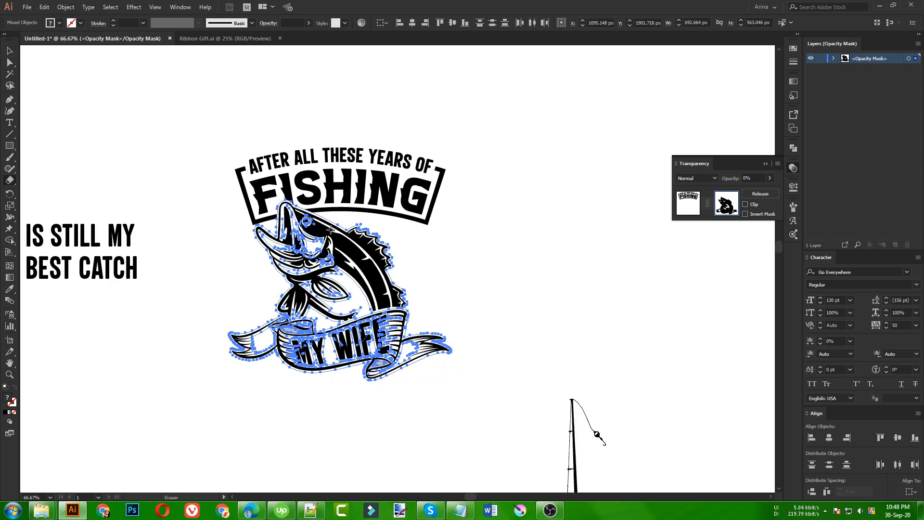
left_click_drag(507, 439, 171, 245)
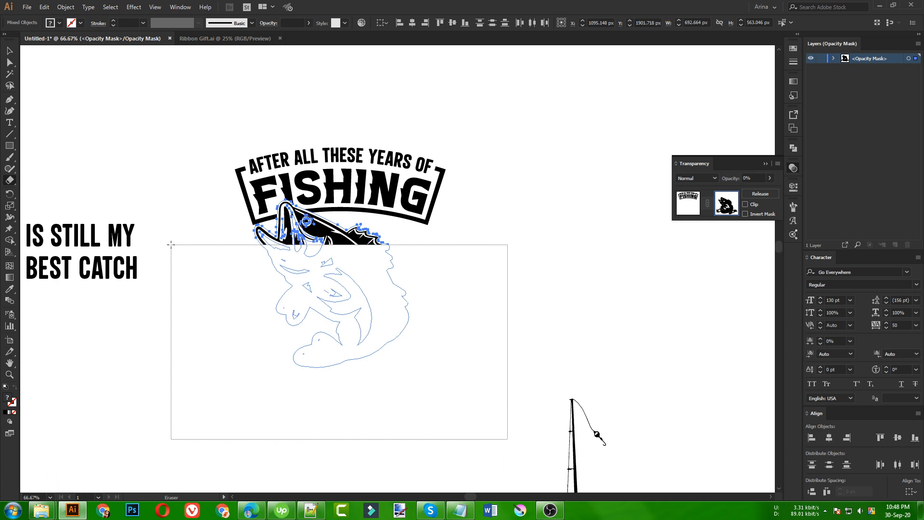
scroll(327, 291, "up", 1)
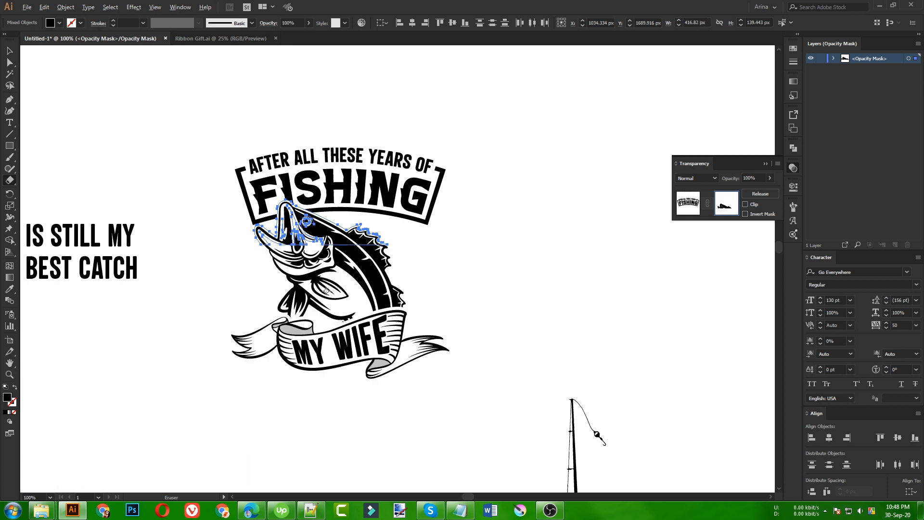
left_click_drag(469, 275, 329, 175)
left_click_drag(192, 177, 250, 235)
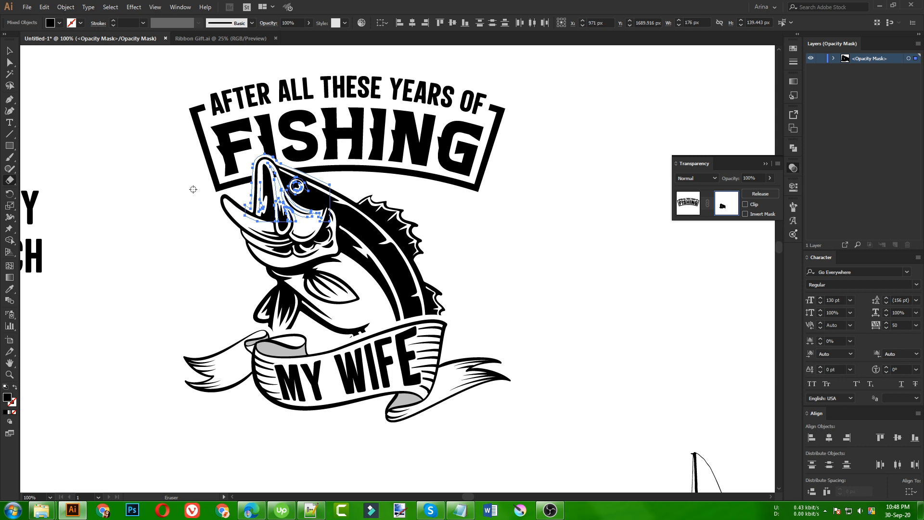
- Fill the open gap beside the fish's upper jaw in the mask with the Shape Builder tool
scroll(251, 156, "up", 1)
key("v")
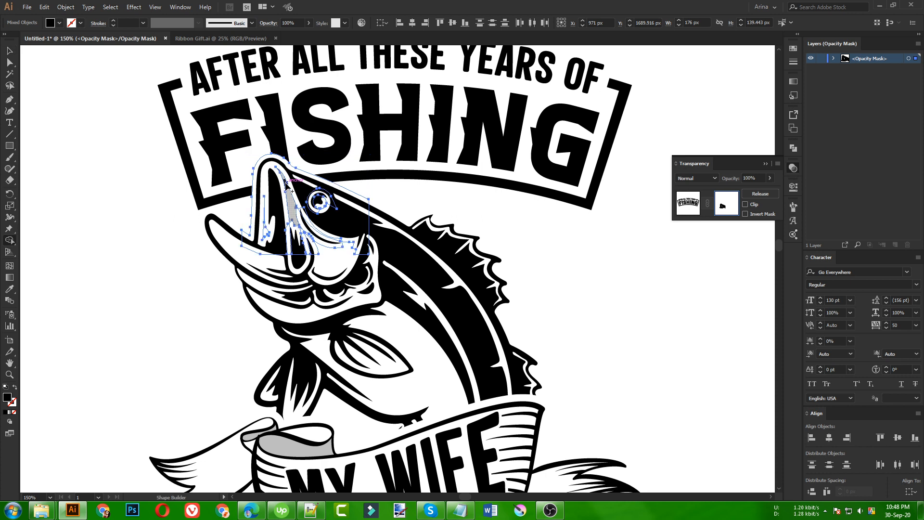
key("shift+m")
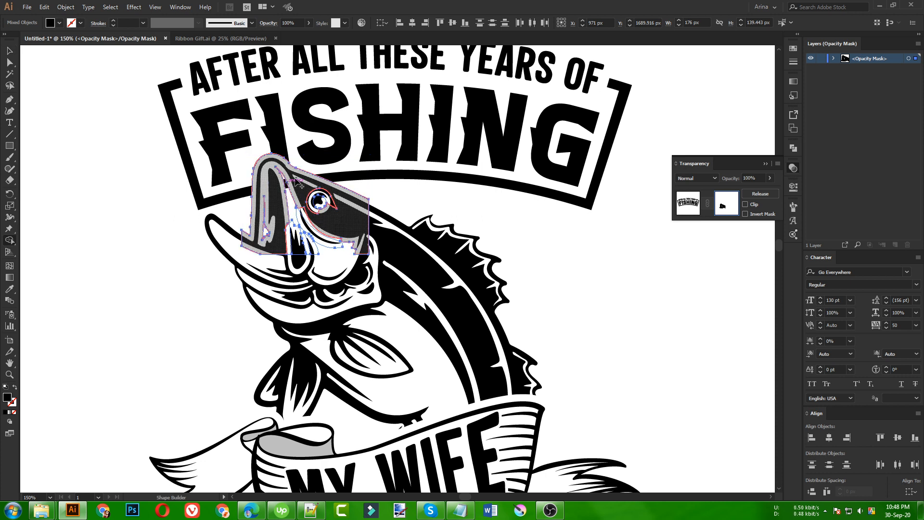
left_click(289, 197)
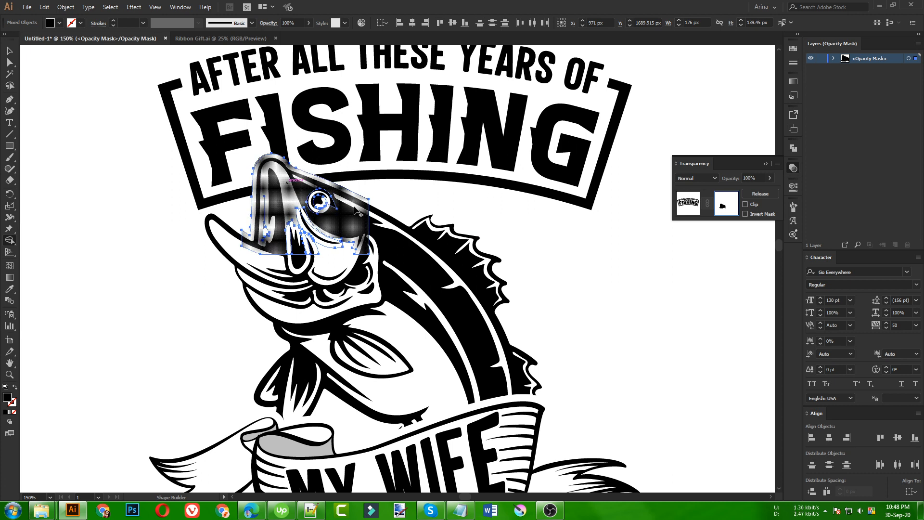
key("v")
left_click(469, 212)
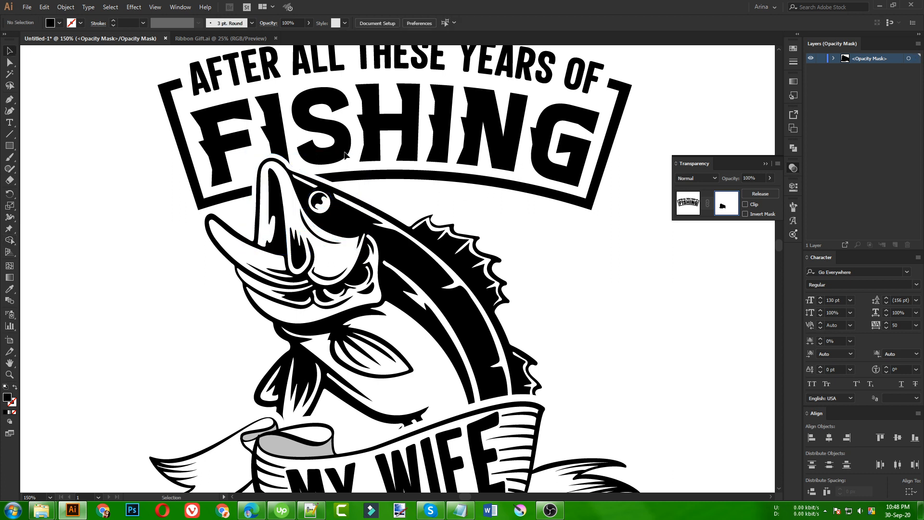
key("ctrl+minus")
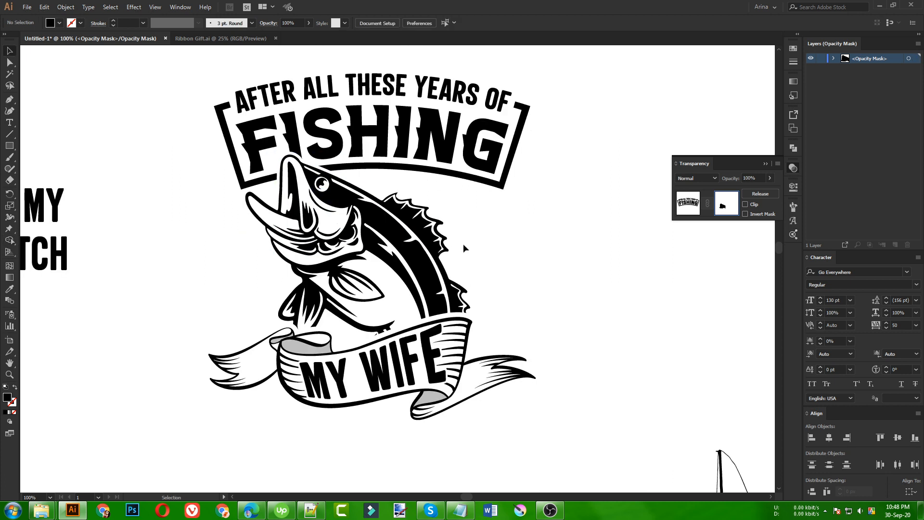
key("ctrl+minus")
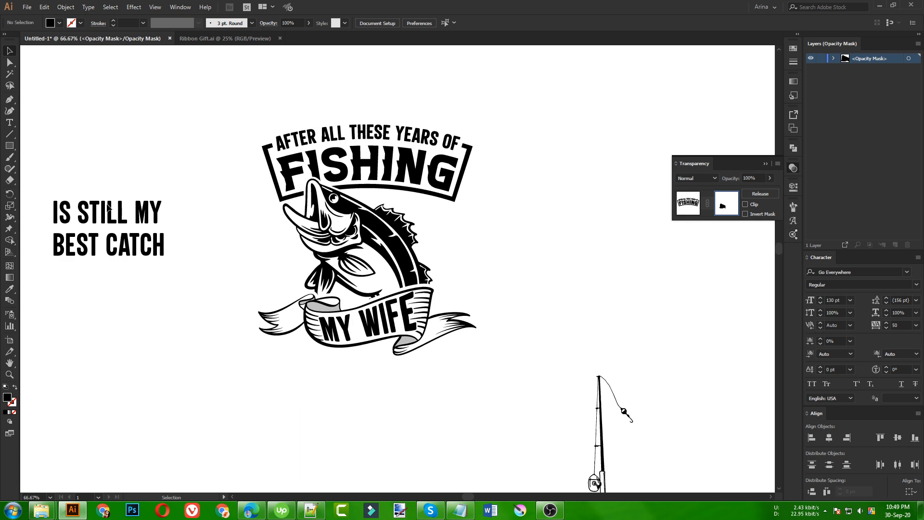
left_click_drag(108, 206, 200, 313)
left_click_drag(89, 128, 419, 380)
left_click(230, 272)
left_click_drag(228, 103, 487, 327)
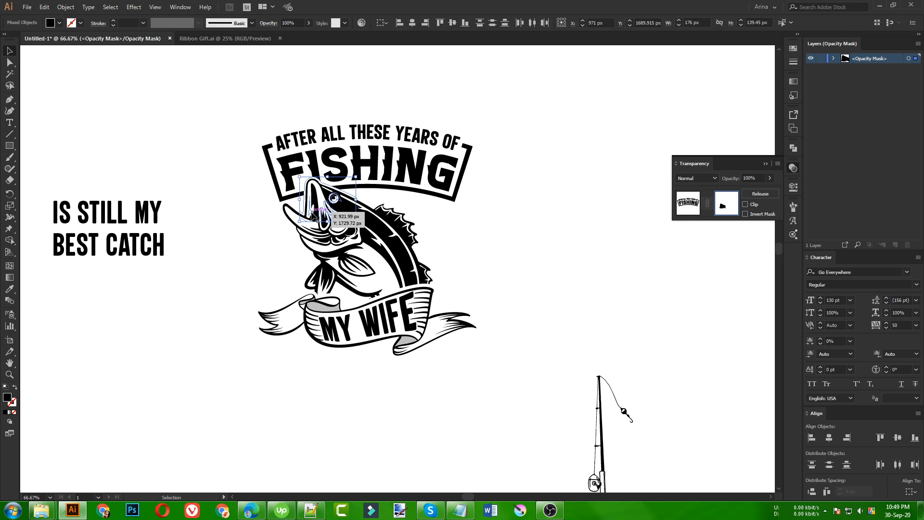
left_click(665, 249)
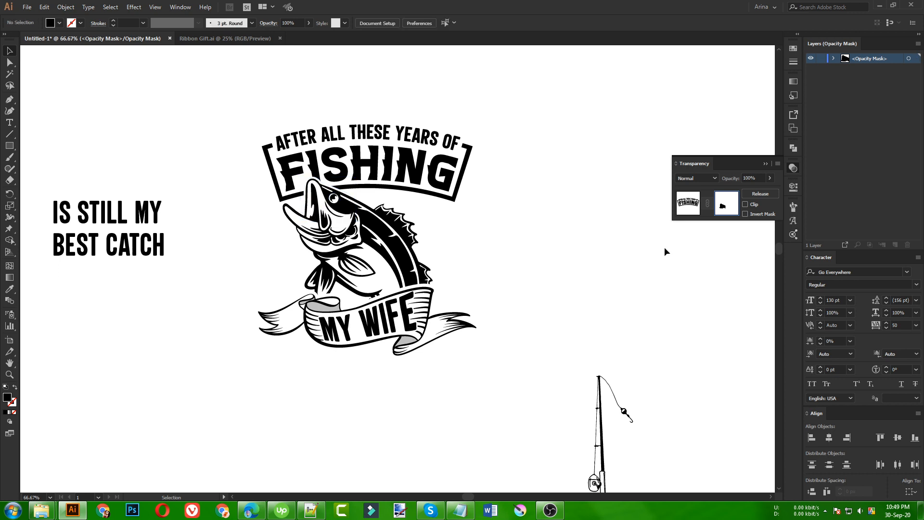
- Leave opacity mask editing and return to the normal artwork of the lettering
left_click(687, 207)
left_click(549, 246)
left_click_drag(202, 97, 512, 401)
left_click(517, 383)
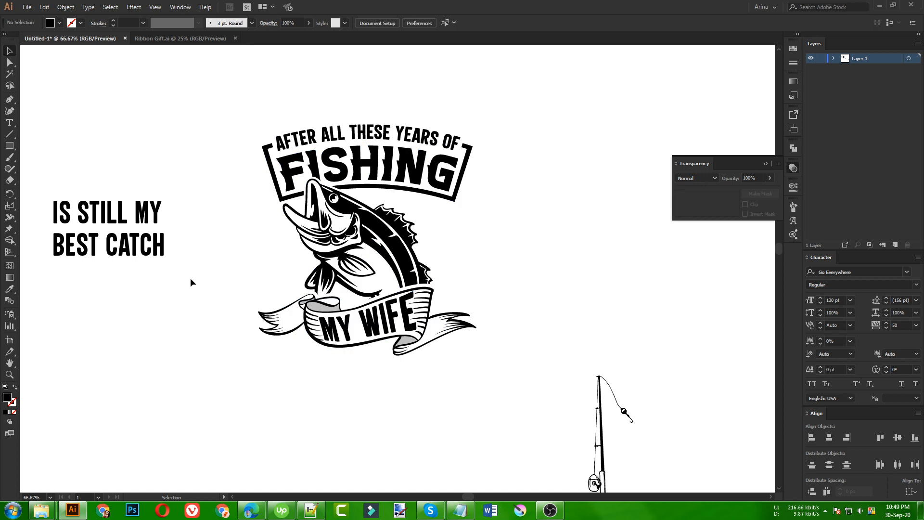
- Group the masked FISHING lettering together with the fish and the MY WIFE banner
left_click_drag(238, 126, 513, 407)
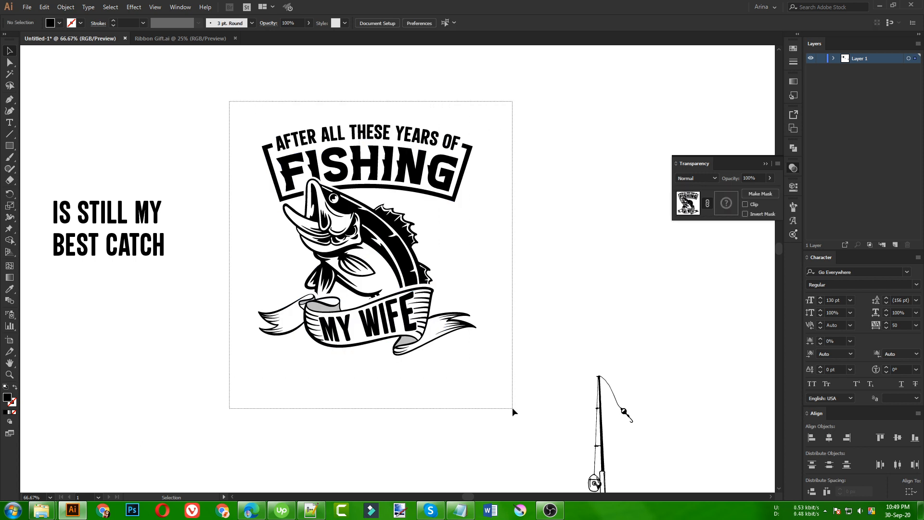
key("v")
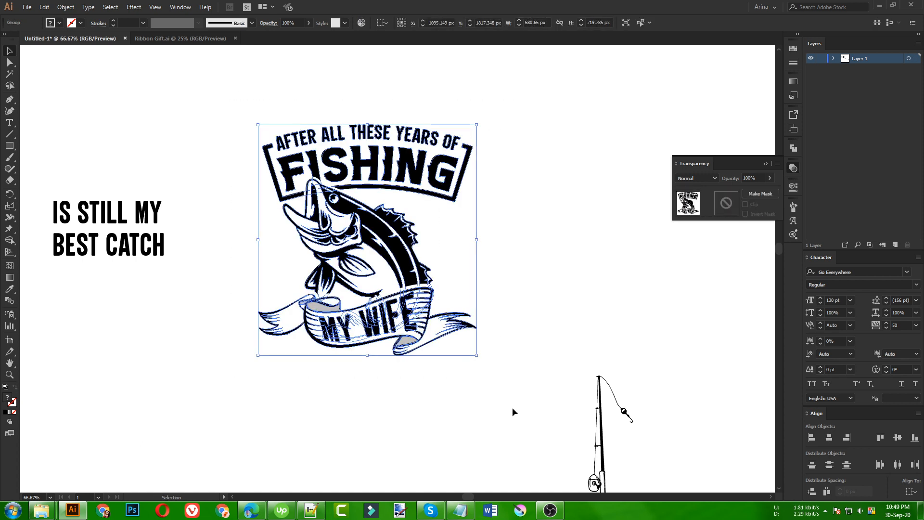
left_click(513, 408)
left_click_drag(237, 120, 524, 402)
left_click(164, 288)
- Move the IS STILL MY text below the banner and change its font to Go Everywhere
left_click_drag(140, 211, 352, 381)
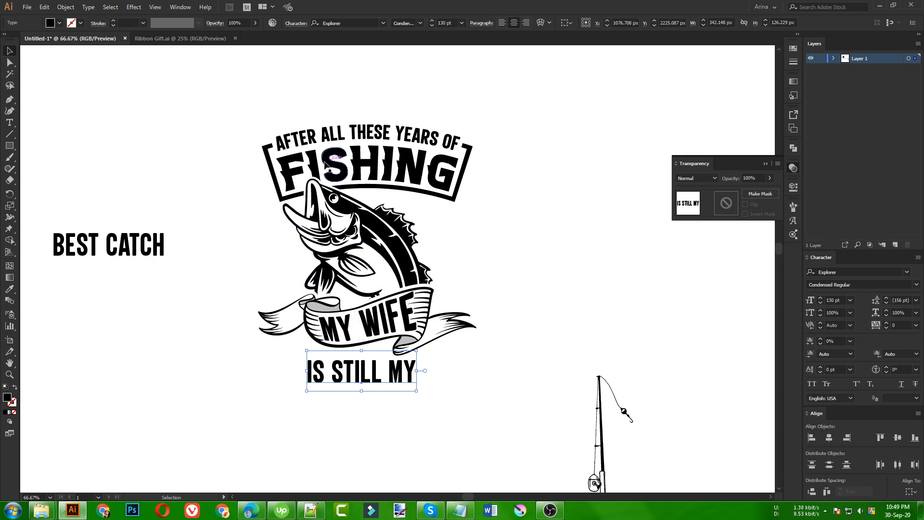
right_click(380, 366)
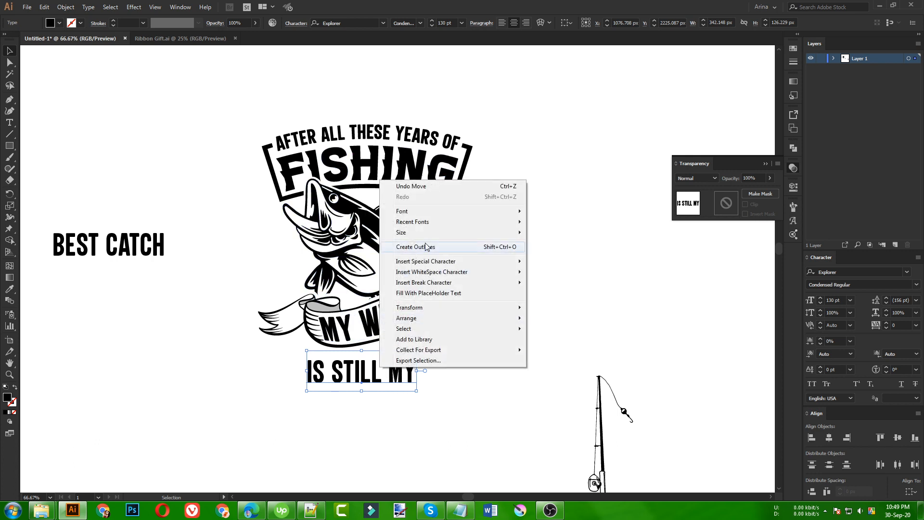
mouse_move(433, 226)
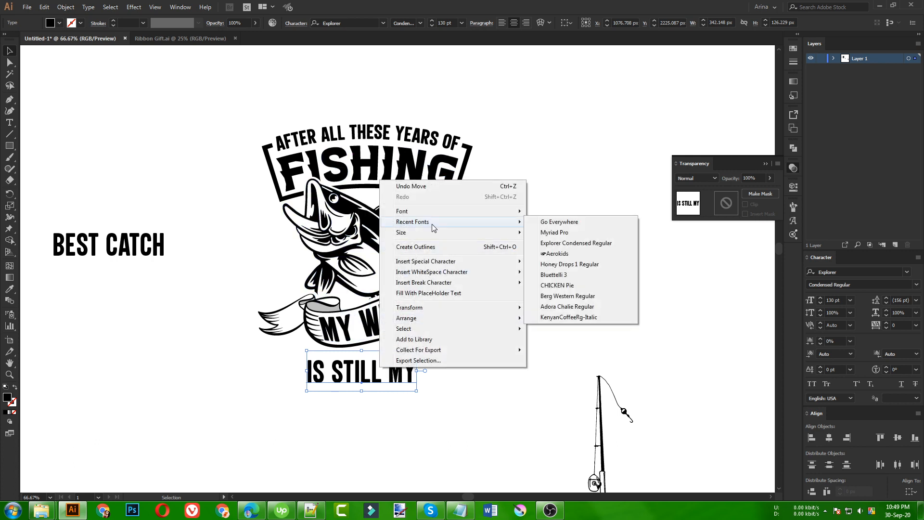
left_click(552, 223)
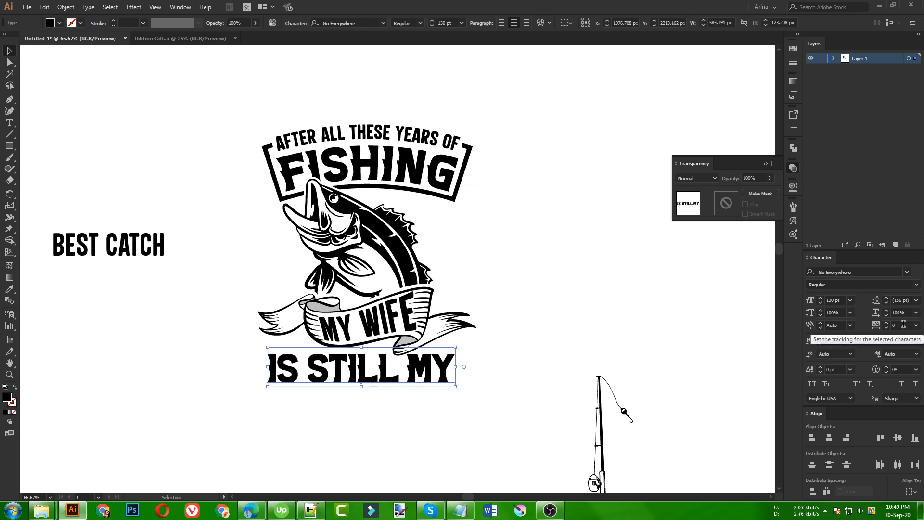
- Set the tracking of IS STILL MY to 20 and scale the text down to about 504 px wide
scroll(904, 324, "up", 2)
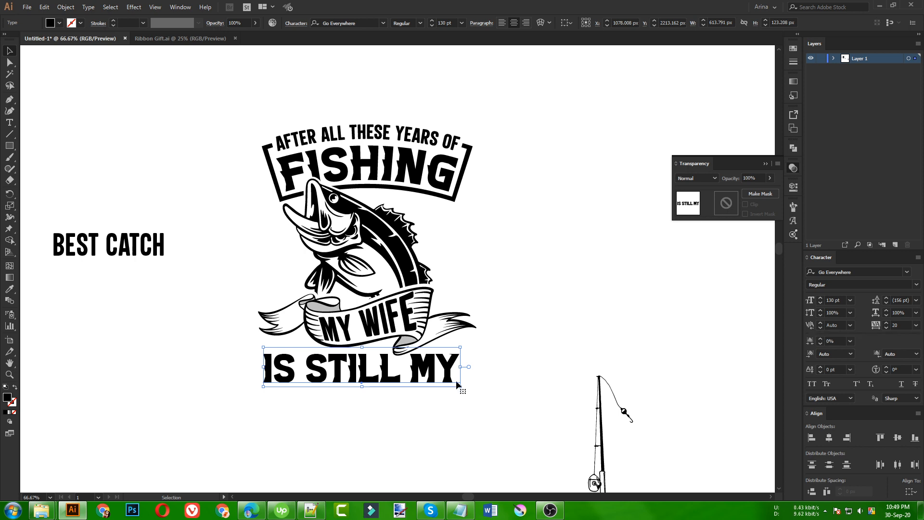
left_click_drag(460, 367, 443, 367)
left_click(513, 359)
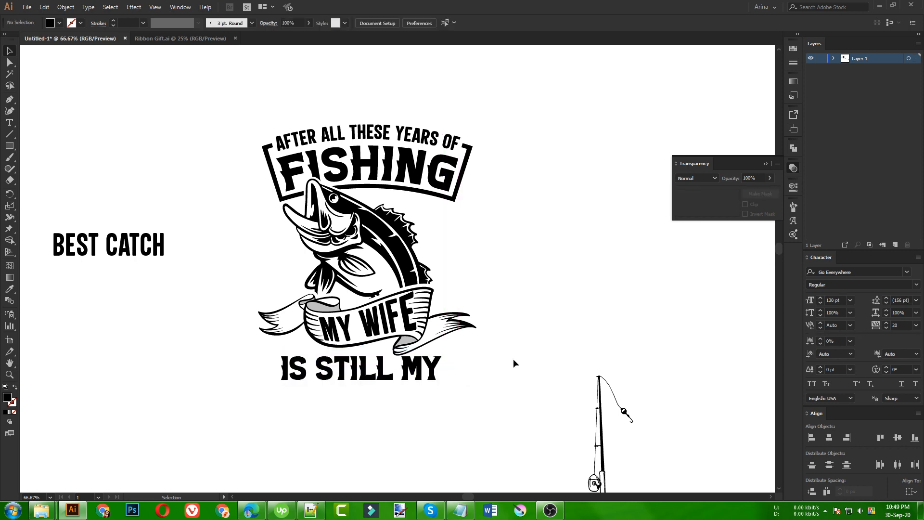
- Show the rulers and place two vertical guides at the outer edges of the frame around FISHING
key("ctrl+r")
left_click_drag(460, 49, 471, 161)
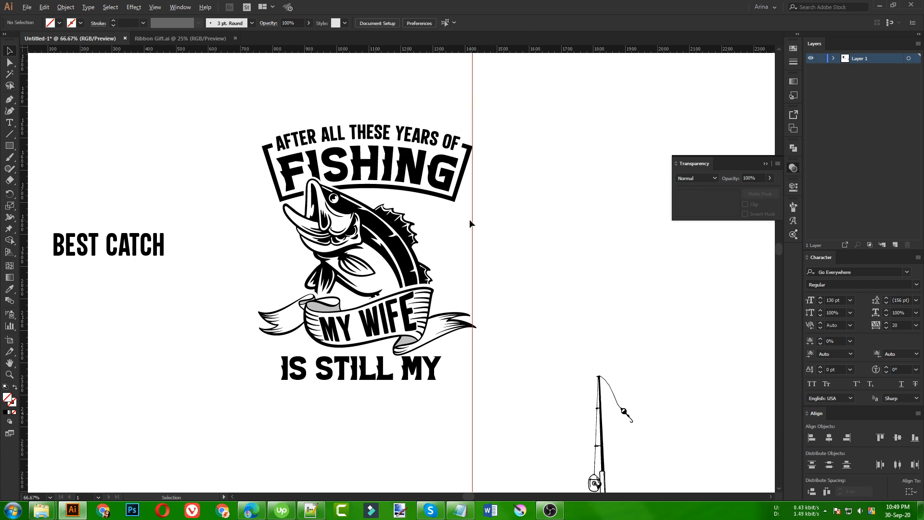
left_click_drag(474, 223, 263, 228)
left_click(230, 250)
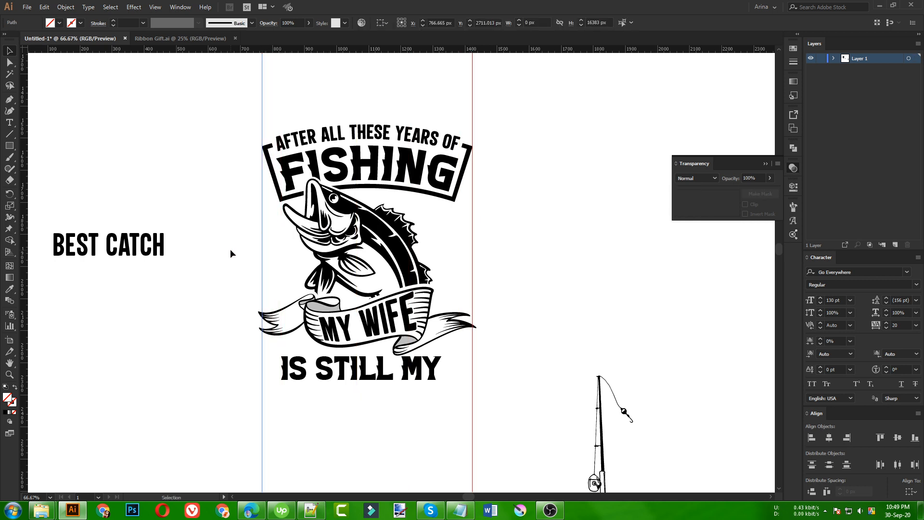
- Convert the IS STILL MY text to outlines
left_click(418, 377)
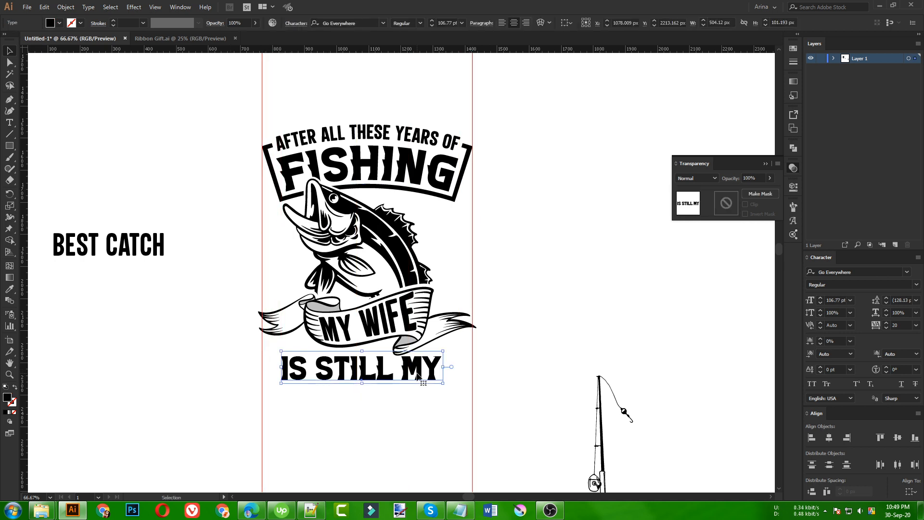
right_click(418, 377)
left_click(467, 254)
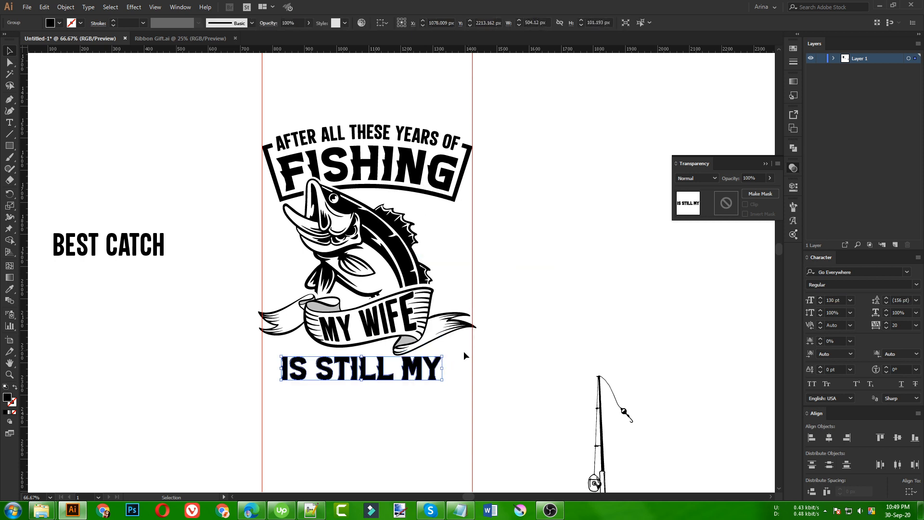
- Scale the outlined IS STILL MY to span both guides, about 655 px wide, and nudge it up about 11 px
left_click_drag(443, 367, 472, 368)
left_click_drag(282, 368, 262, 368)
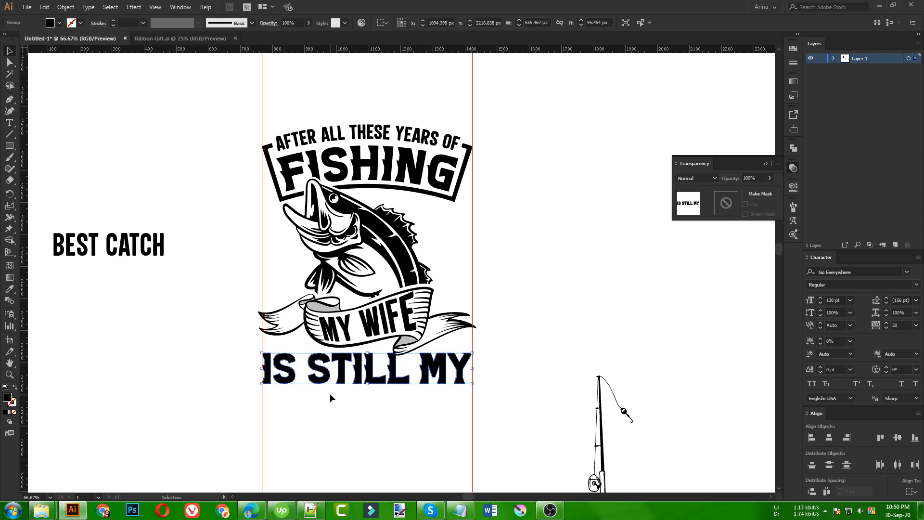
key("Up")
key("Up")
key("Up")
key("Up")
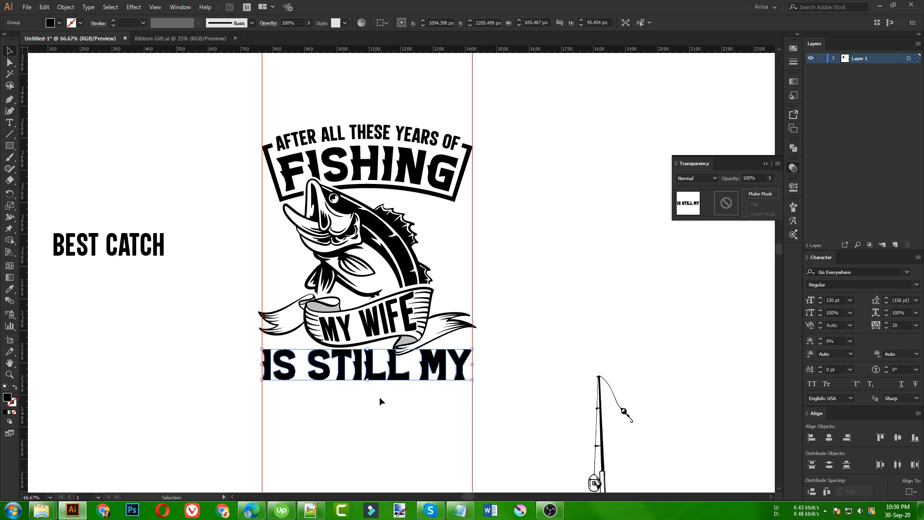
- Add an opacity mask with Clip off to the grouped fish, banner and FISHING artwork above IS STILL MY
left_click(412, 359)
scroll(413, 359, "up", 2)
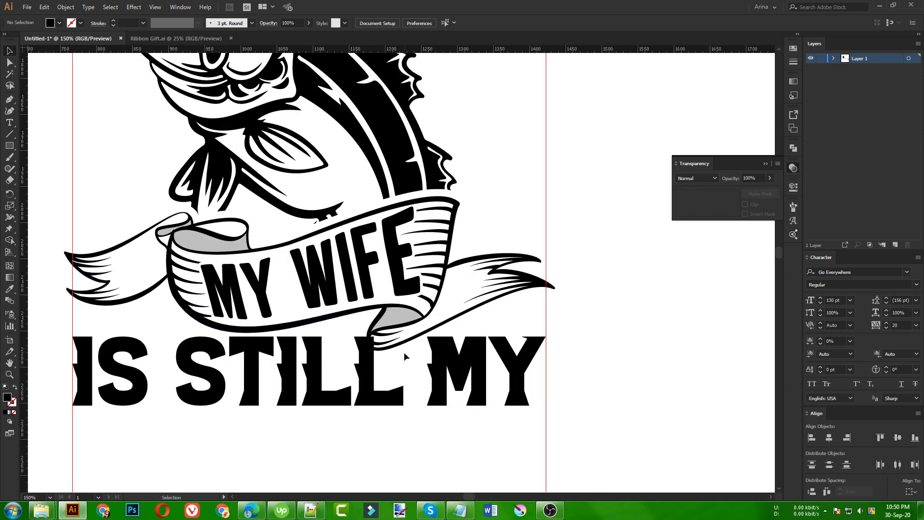
left_click(389, 329)
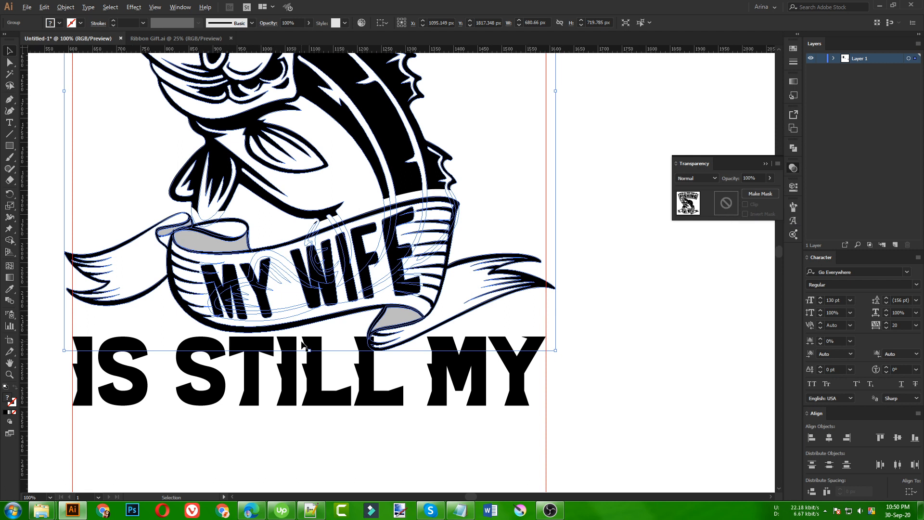
scroll(302, 344, "down", 1)
scroll(302, 344, "up", 2)
left_click(761, 193)
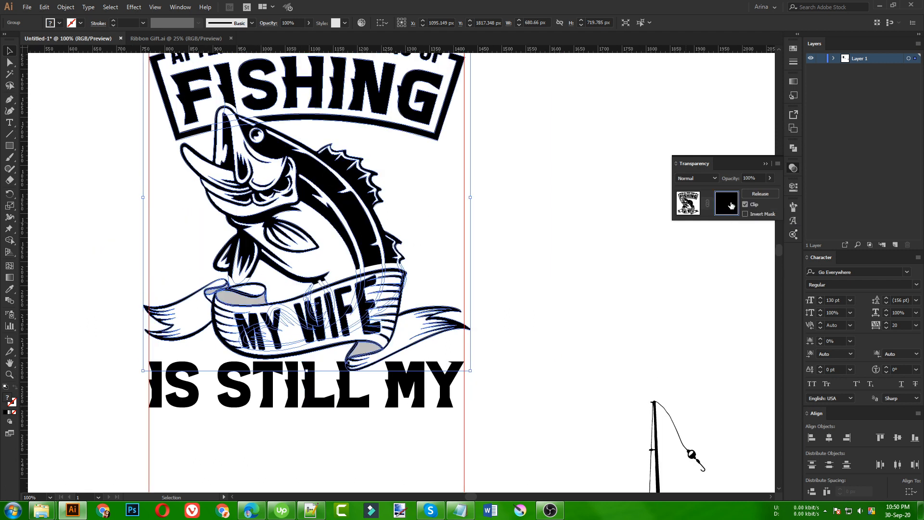
left_click(751, 206)
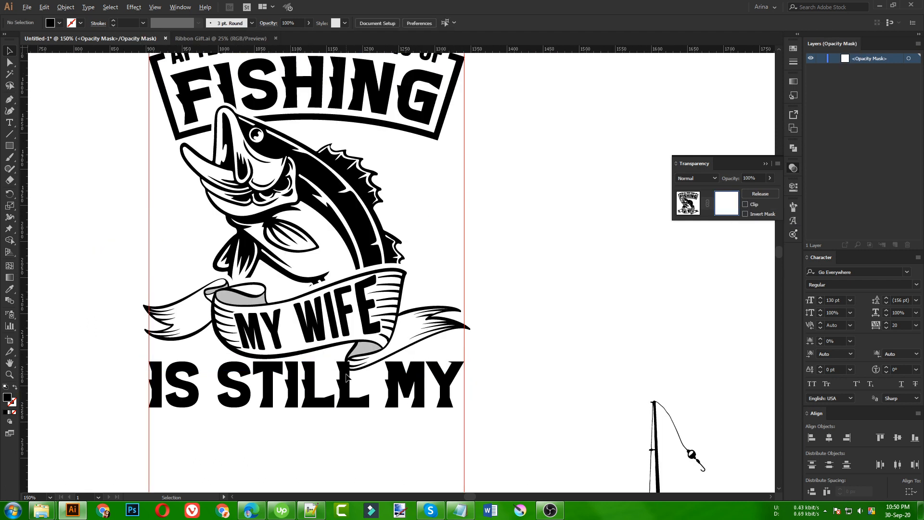
- Draw a black triangle about 34 × 32 px in the mask where the ribbon fold overlaps STILL's last L, and return to the artwork
scroll(356, 372, "up", 3)
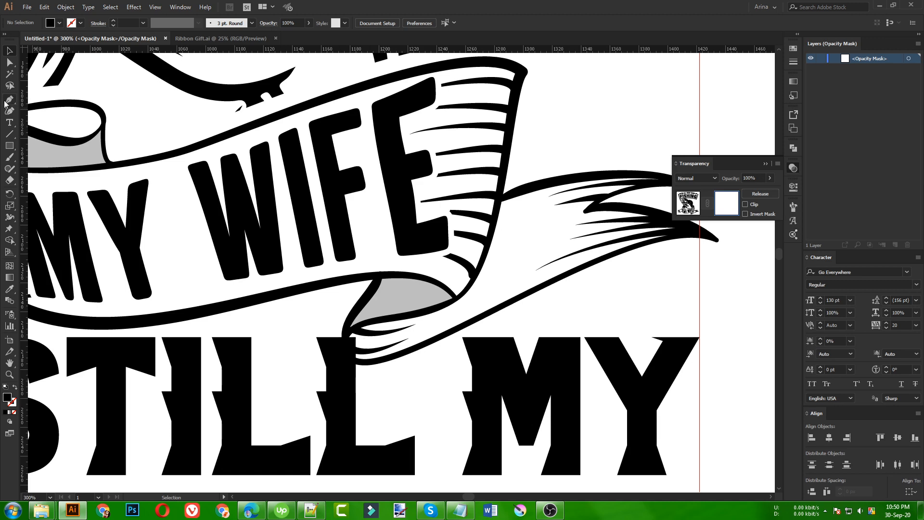
key("p")
left_click(312, 331)
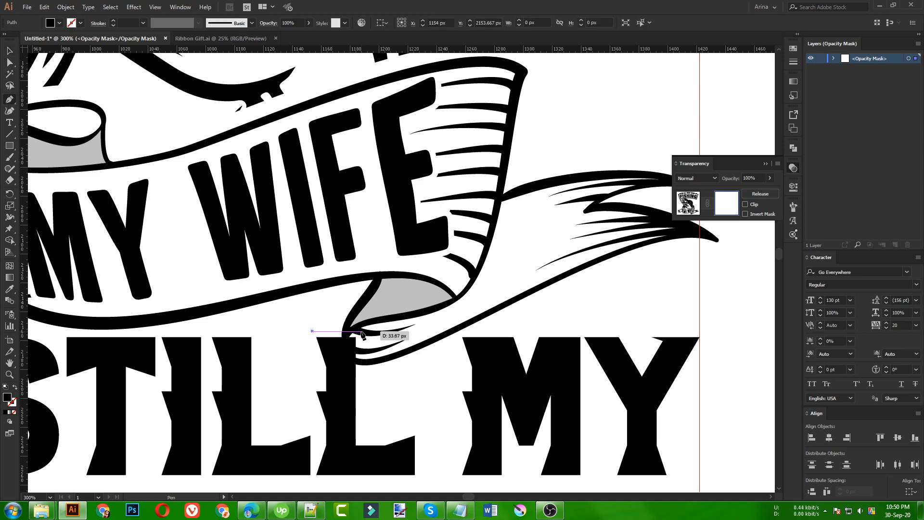
left_click_drag(360, 331, 361, 378)
left_click(361, 377)
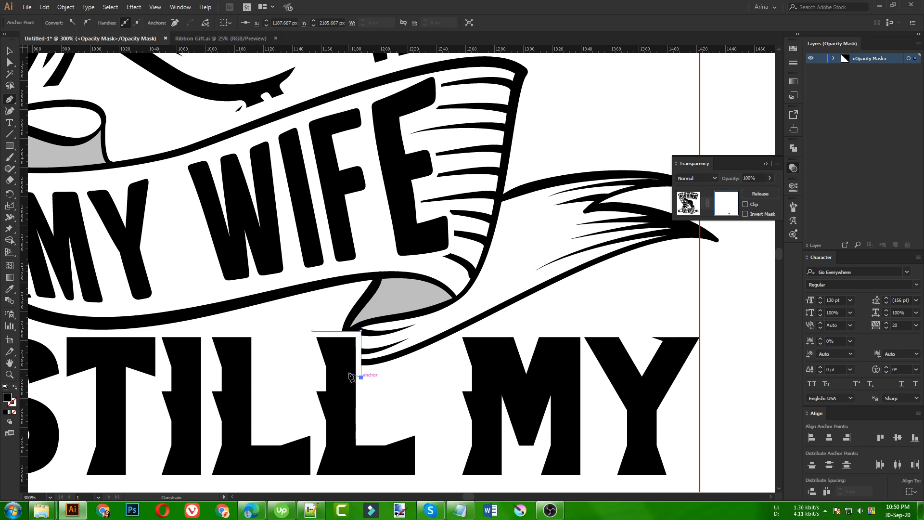
left_click(312, 332)
scroll(391, 254, "down", 2)
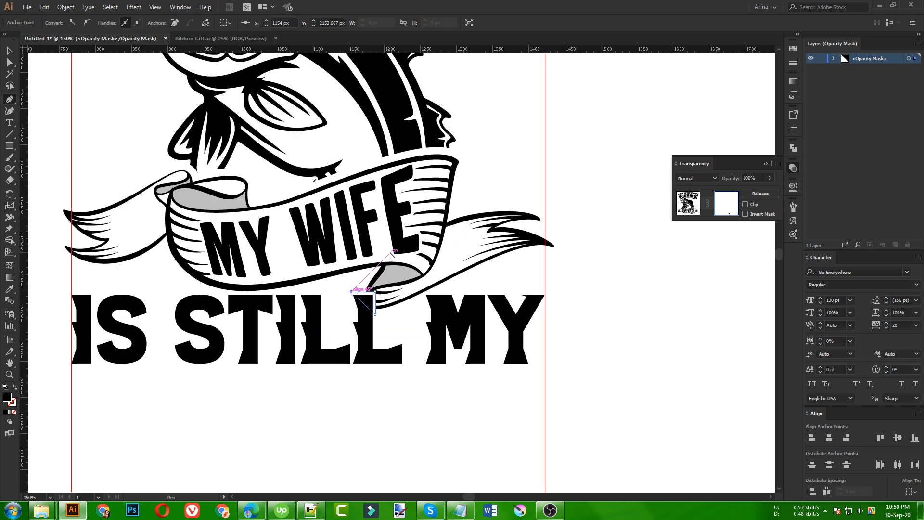
key("v")
left_click(332, 411)
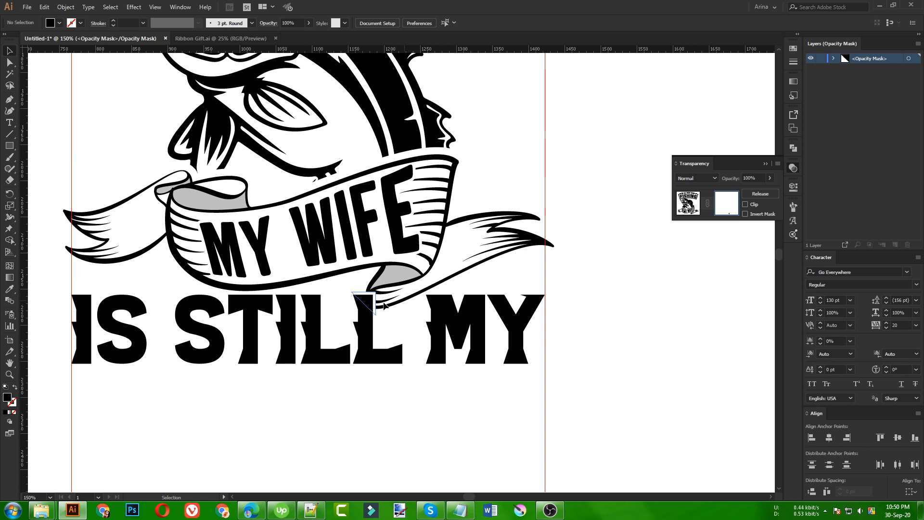
left_click(689, 203)
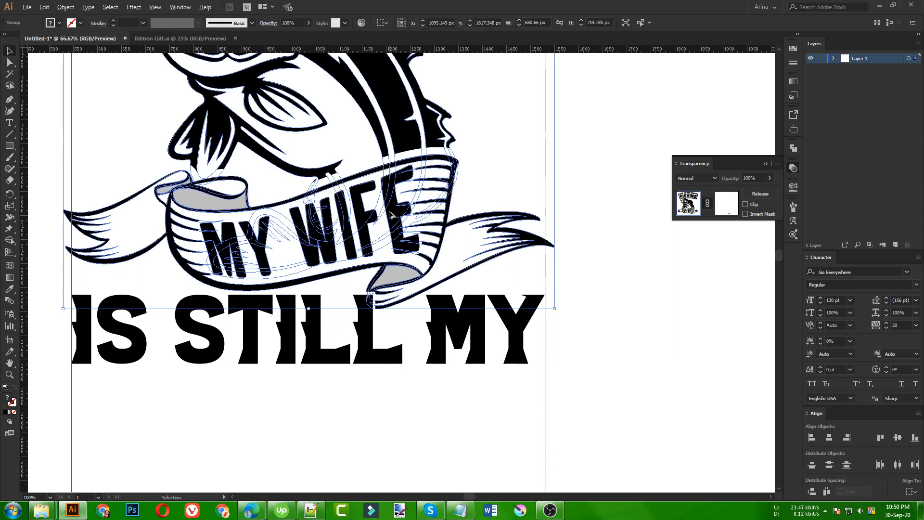
- Move the BEST CATCH text beneath IS STILL MY and nudge it up about 11 px
scroll(390, 216, "down", 2)
left_click(351, 348)
scroll(352, 348, "up", 2)
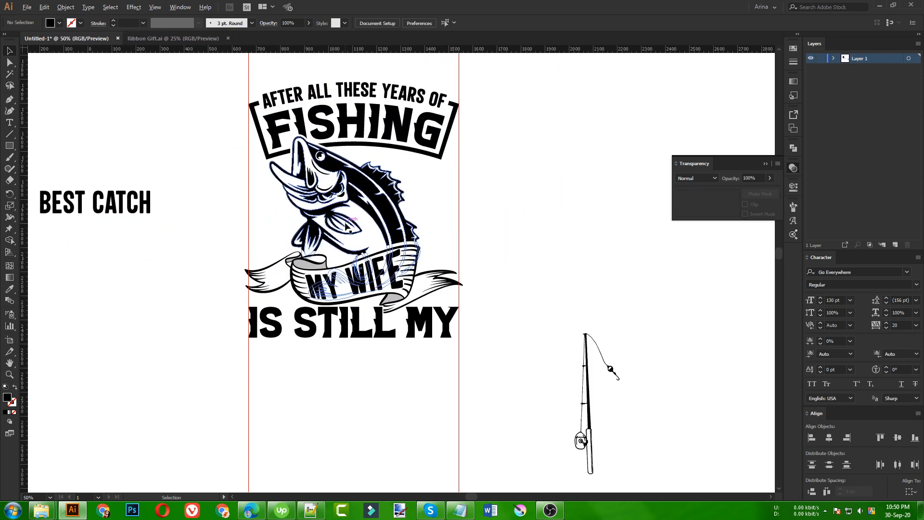
scroll(344, 222, "down", 1)
left_click_drag(132, 205, 353, 350)
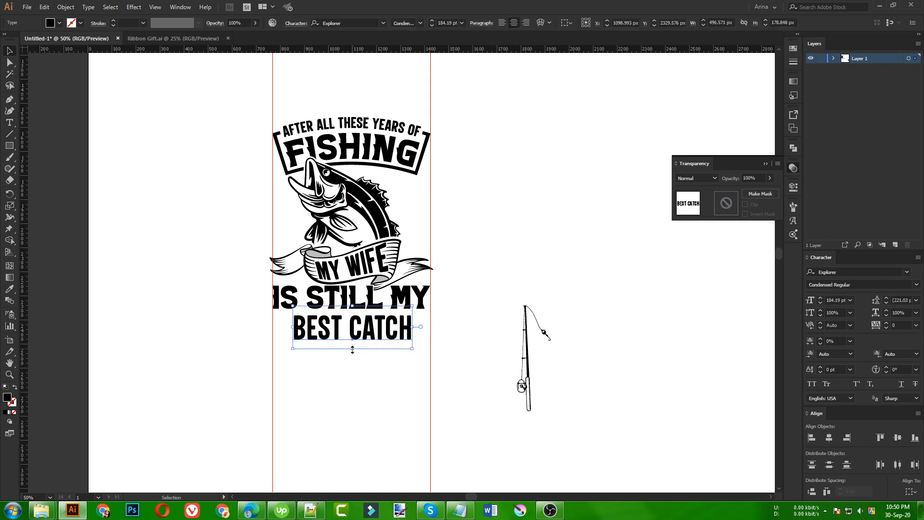
key("Up")
key("Up")
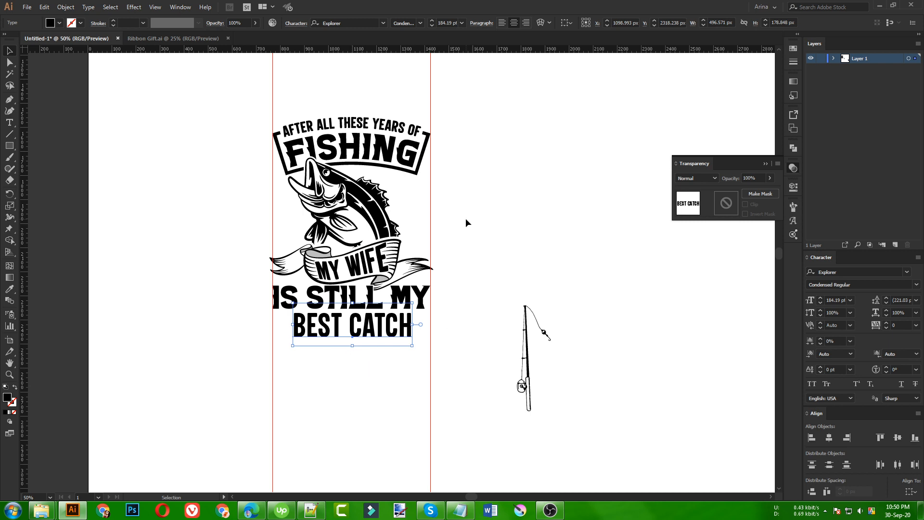
left_click(356, 22)
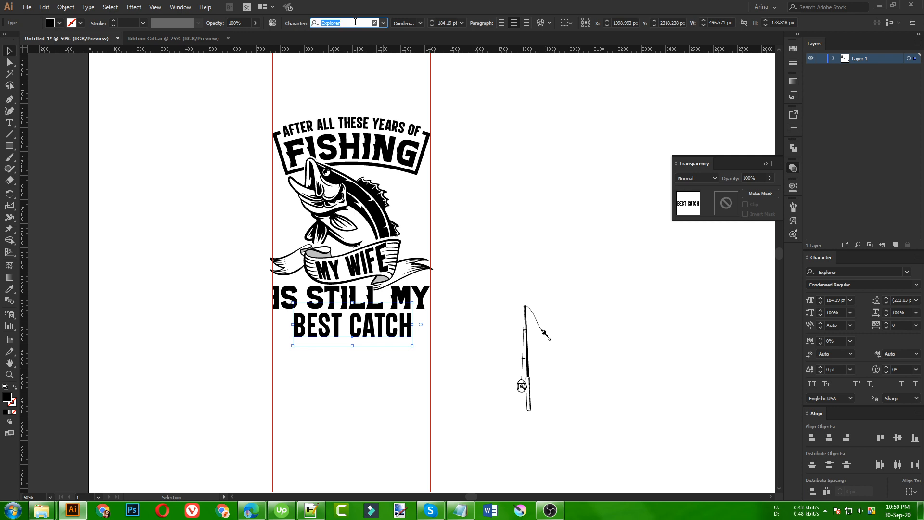
type("milk")
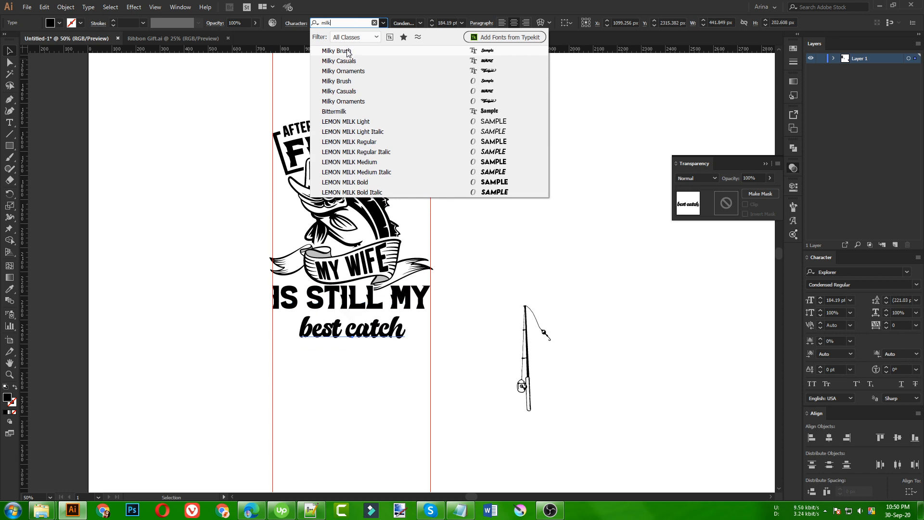
key("BackSpace")
key("BackSpace")
key("BackSpace")
key("BackSpace")
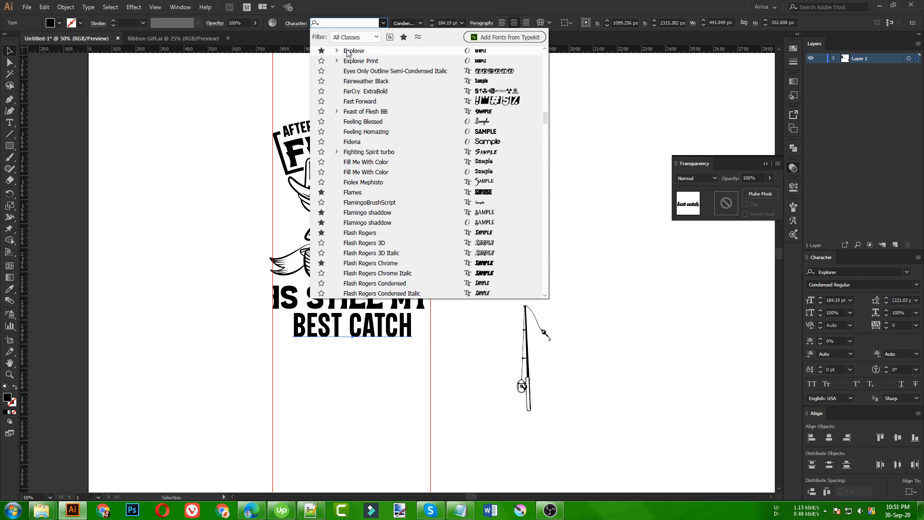
- Set the BEST CATCH text in the Aerokids font, scaled to about 475 px wide and nudged up toward IS STILL MY
type("aero")
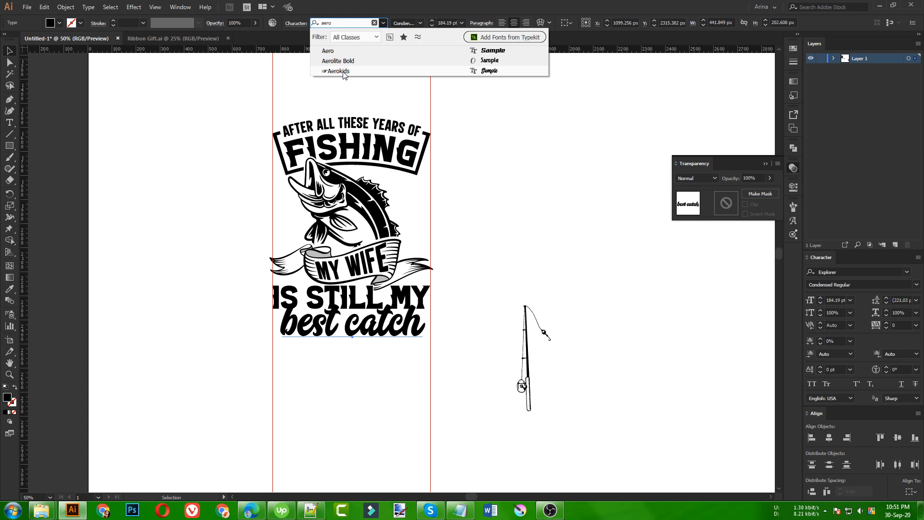
left_click(343, 72)
scroll(369, 337, "up", 1)
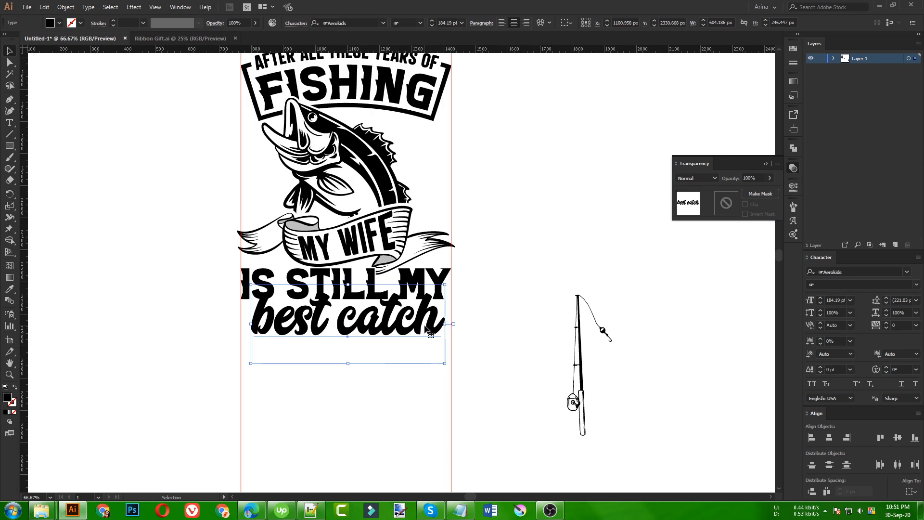
left_click_drag(445, 326, 426, 327)
key("Up")
key("Up")
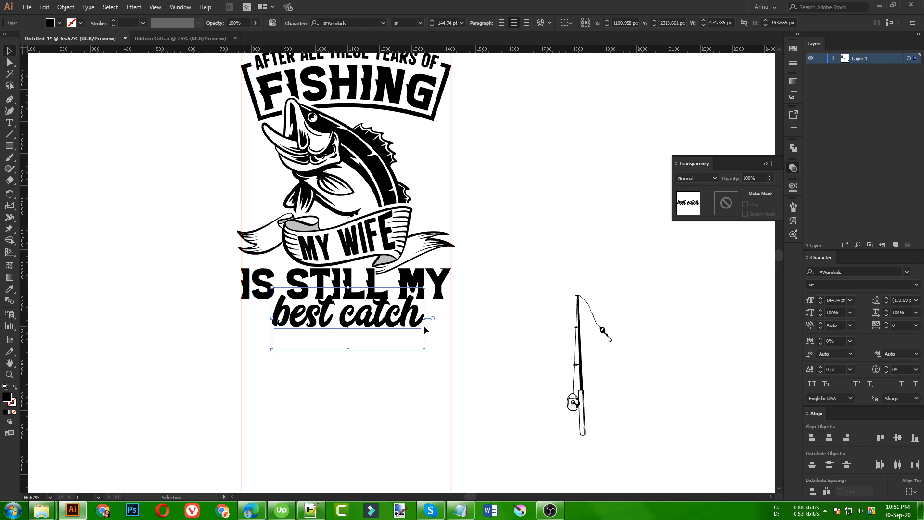
- Convert the best catch text to outlines
scroll(307, 347, "down", 1)
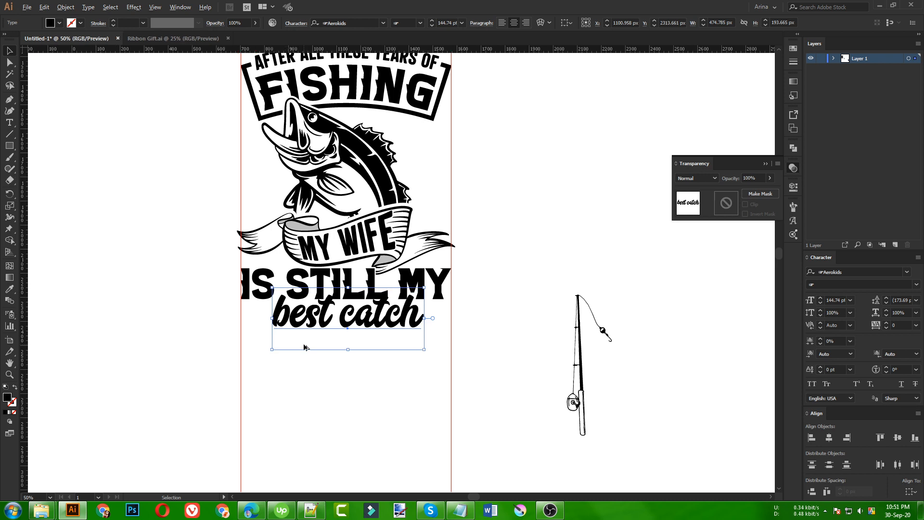
scroll(356, 236, "up", 1)
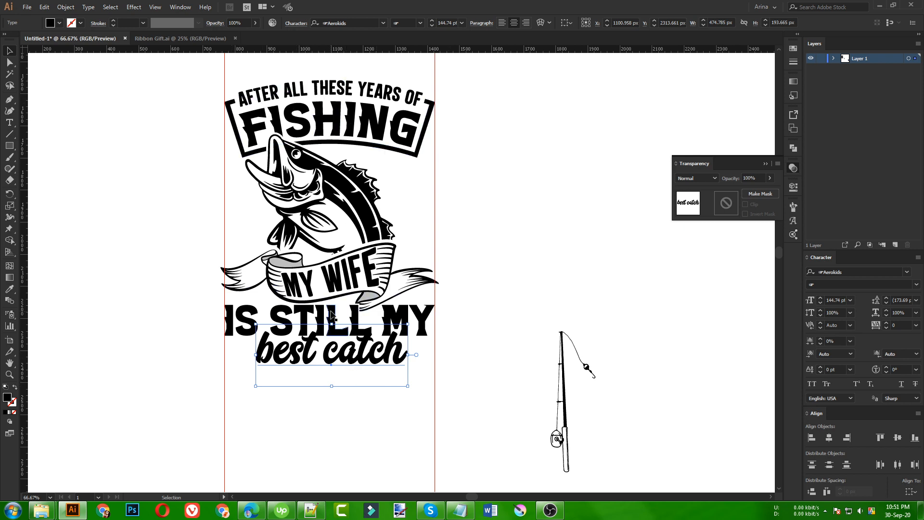
right_click(357, 365)
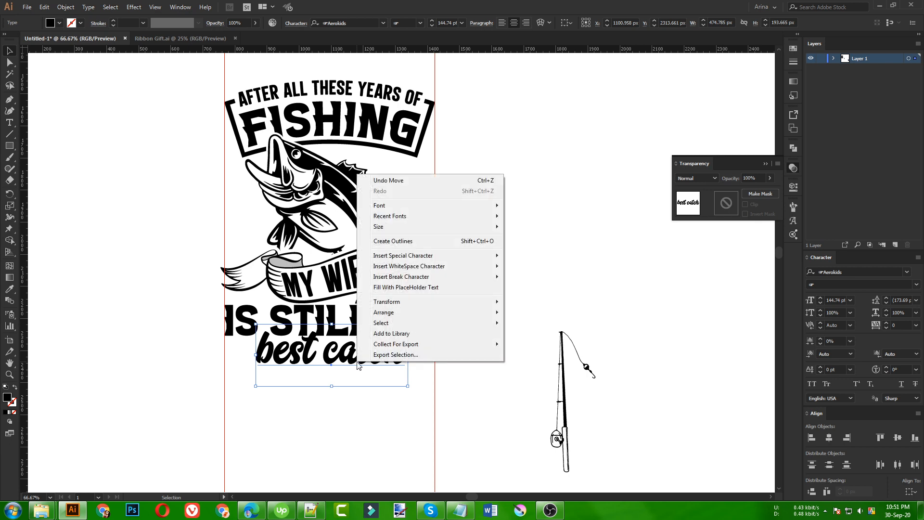
left_click(404, 238)
scroll(315, 352, "up", 1)
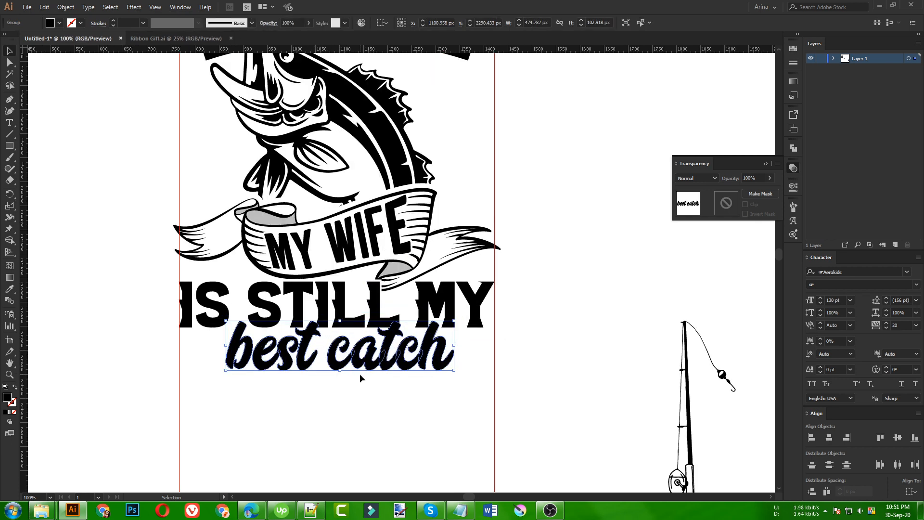
- Try a 5 px Offset Path with miter joins on the outlined best catch, and undo it
left_click(65, 6)
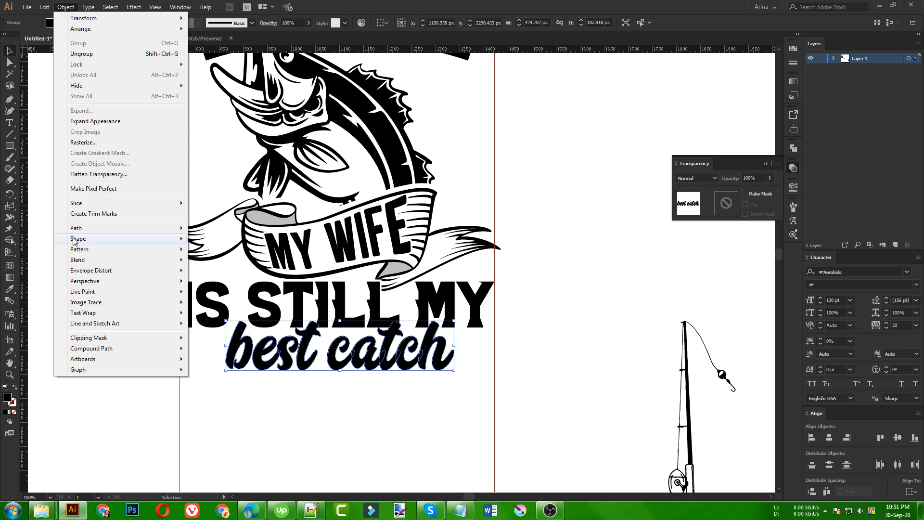
mouse_move(74, 231)
left_click(218, 263)
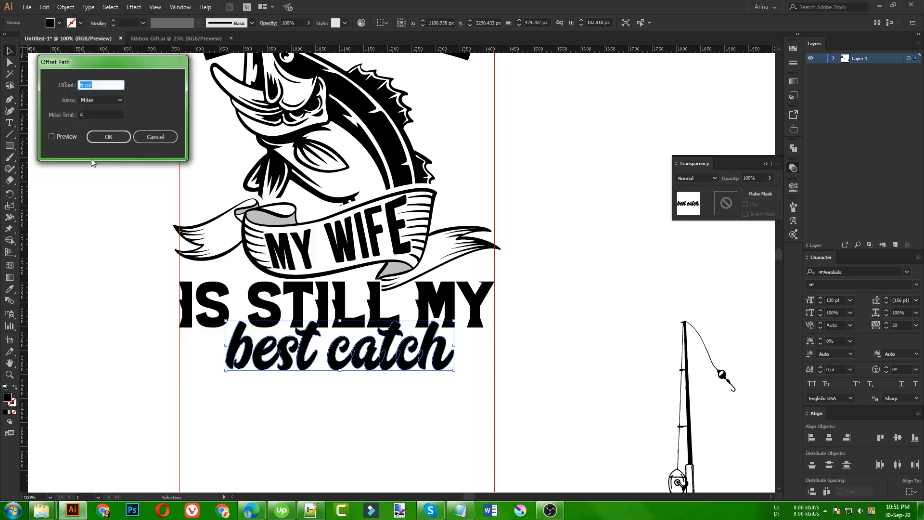
left_click(52, 137)
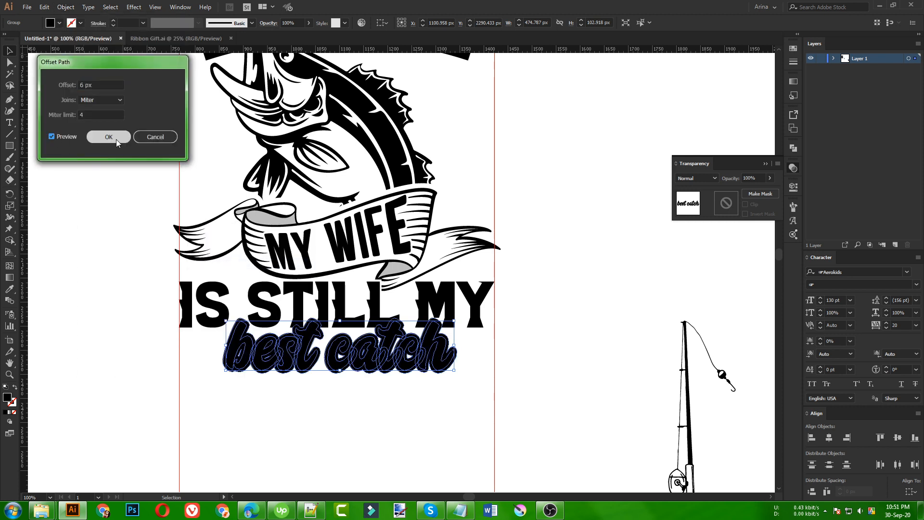
scroll(105, 85, "down", 1)
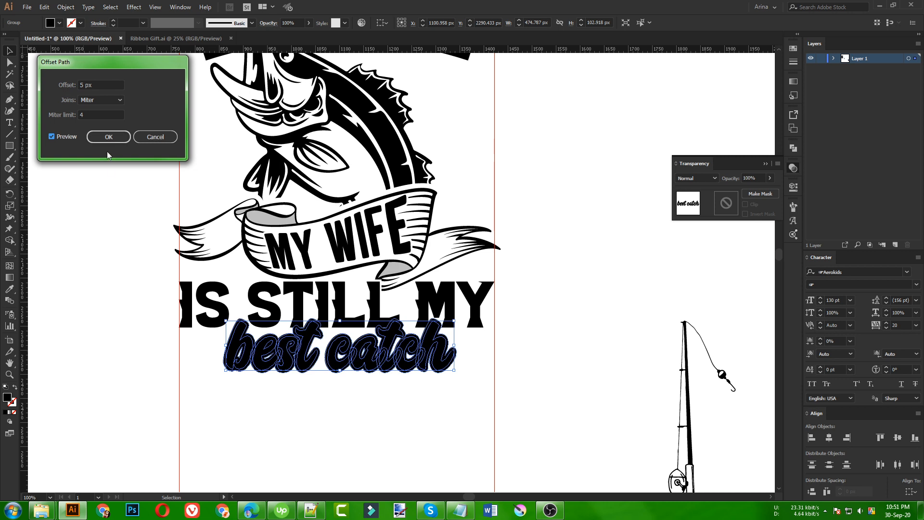
left_click(105, 137)
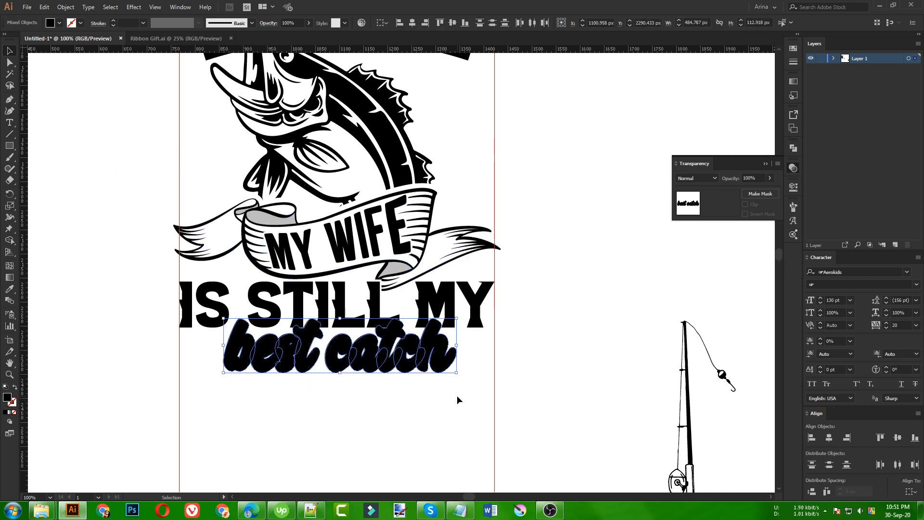
key("ctrl+z")
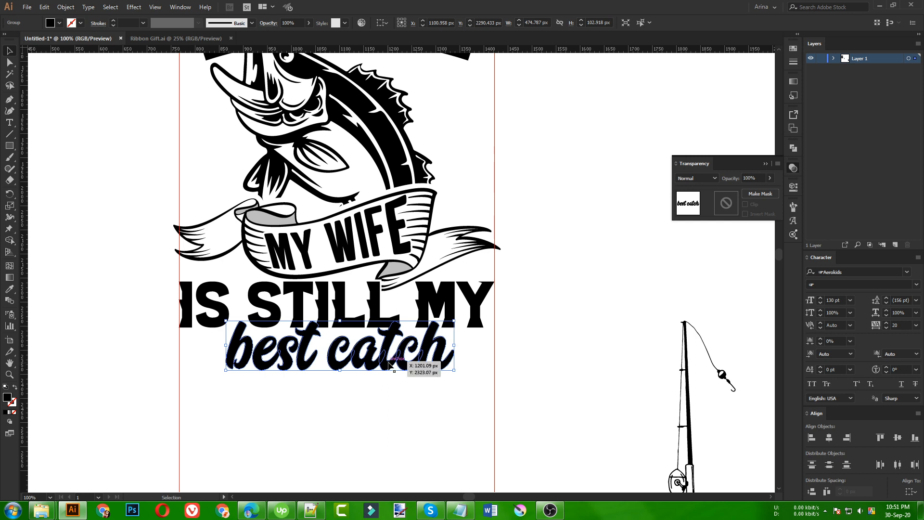
- Move the outlined best catch down about 6 px and create an offset path around it, cutting the offset shapes from the artwork
left_click_drag(389, 365, 391, 368)
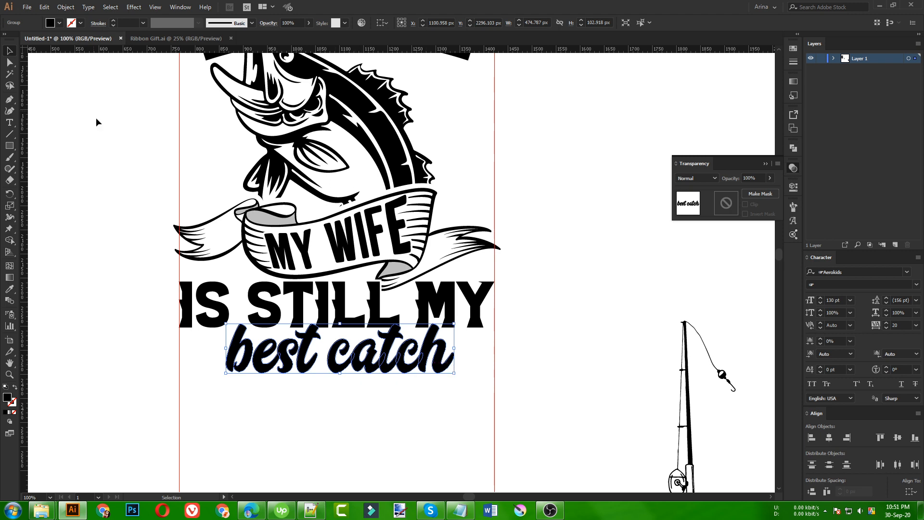
left_click(70, 7)
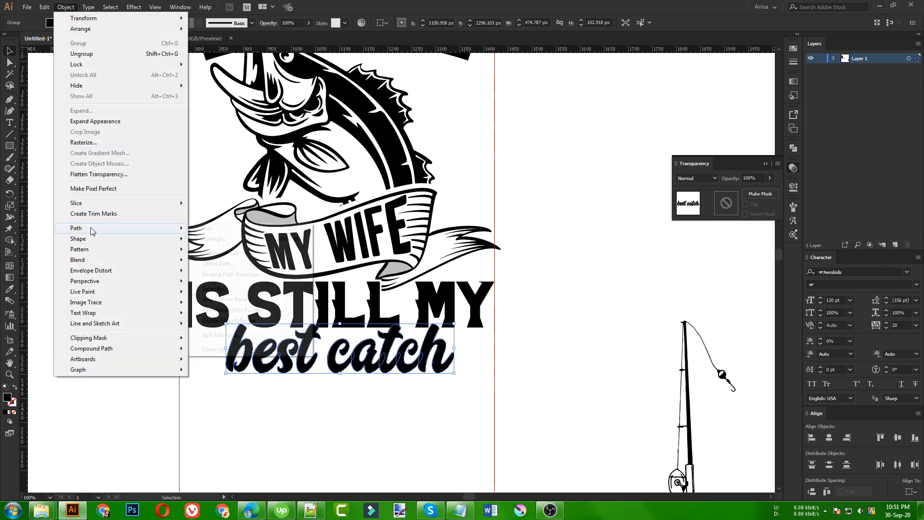
mouse_move(90, 228)
left_click(236, 264)
left_click(96, 138)
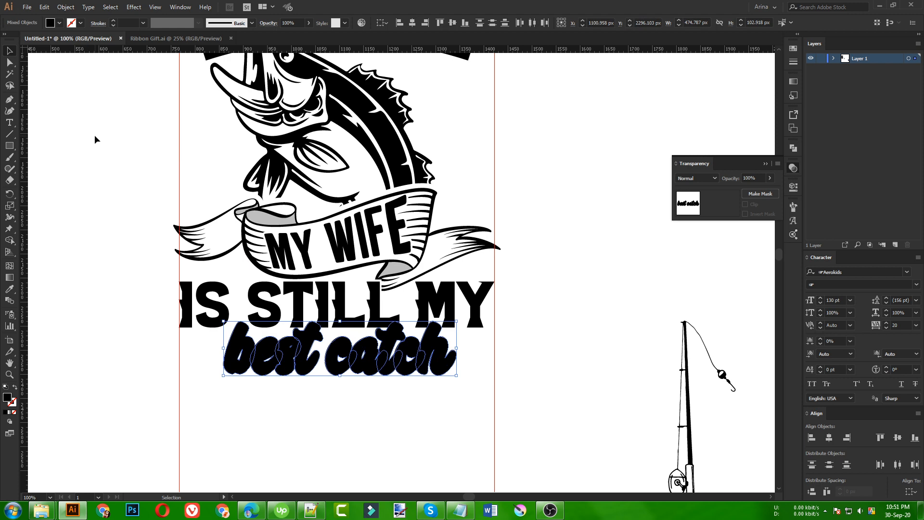
left_click(95, 140)
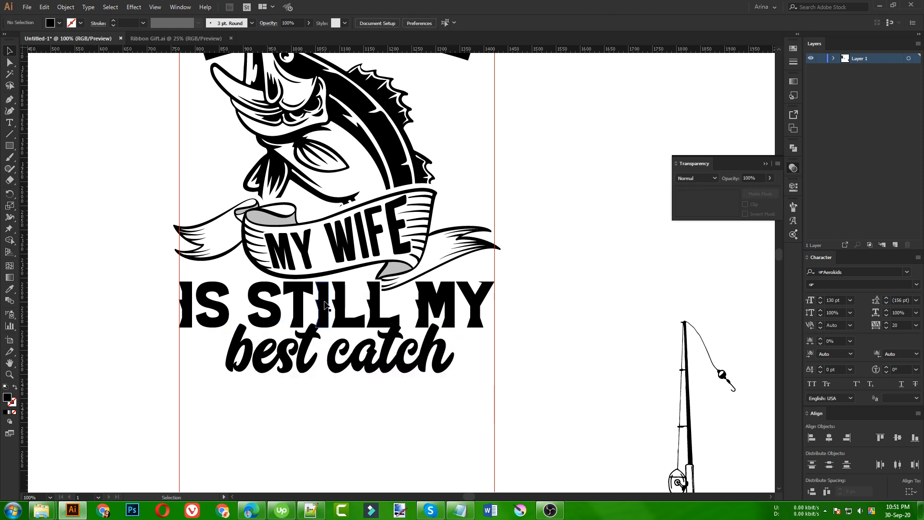
- Add an opacity mask with Clip off to the outlined IS STILL MY lettering
left_click(337, 308)
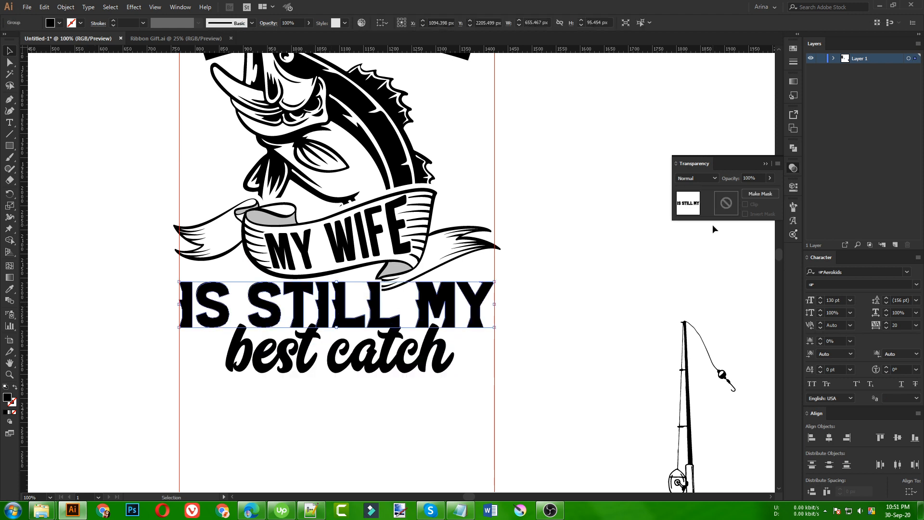
double_click(727, 212)
left_click(746, 204)
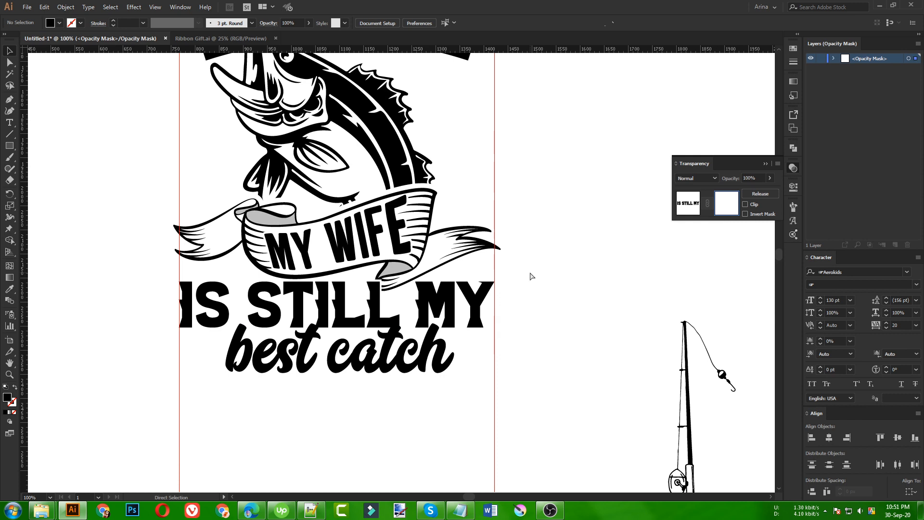
- Paste the cut best catch offset shapes in place into the opacity mask and delete all except those around the two t letters
key("ctrl+f")
left_click(331, 427)
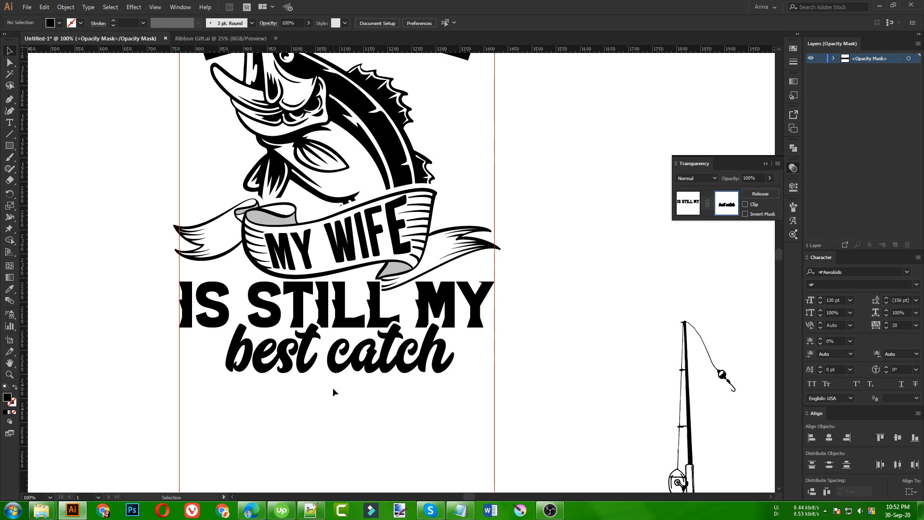
left_click_drag(281, 395, 195, 349)
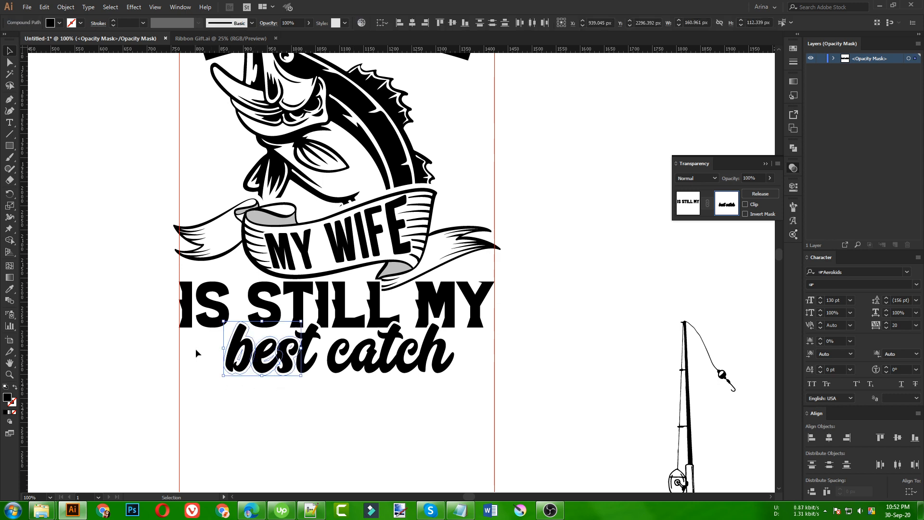
left_click(200, 351)
left_click_drag(482, 425, 413, 322)
key("Delete")
left_click_drag(359, 393, 327, 343)
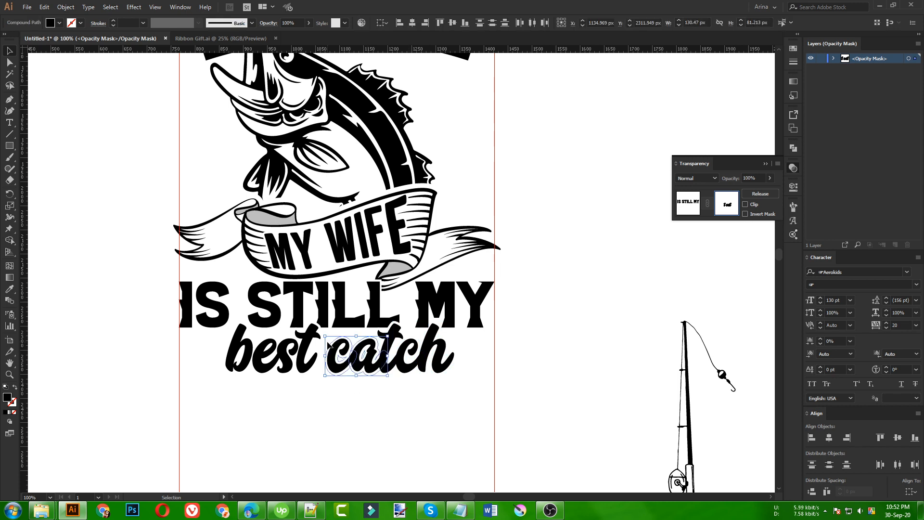
key("Delete")
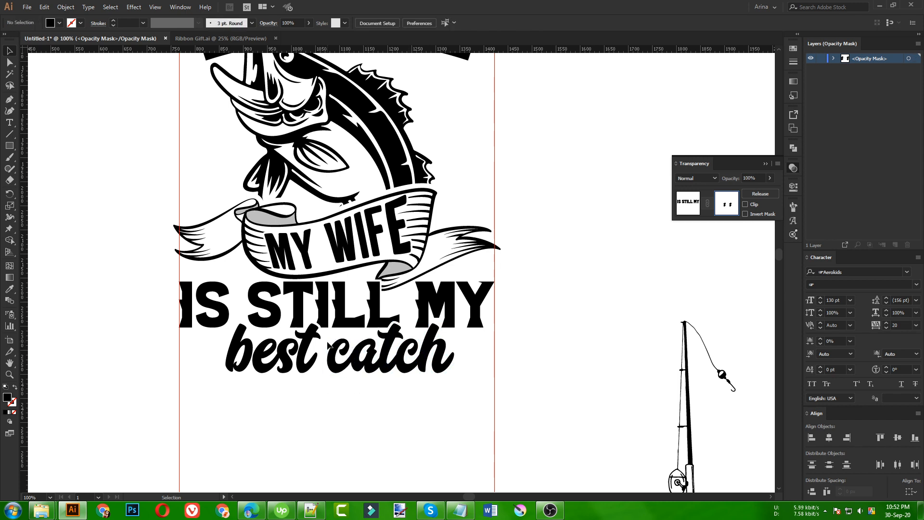
- Leave opacity mask editing and return to the main artwork with nothing selected
left_click(686, 202)
left_click(408, 416)
scroll(342, 397, "down", 1)
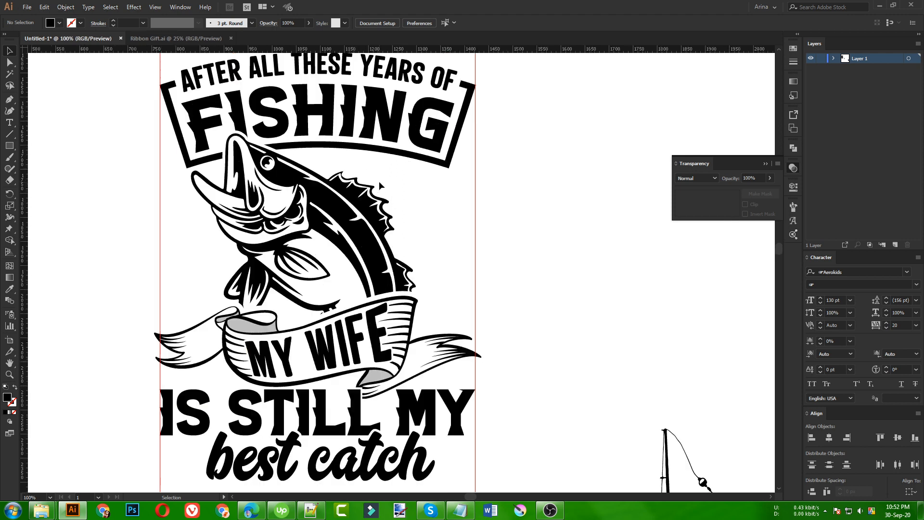
- Move the fishing rod up beside the design and rotate it clockwise to lean diagonally with its line hanging down
scroll(379, 181, "up", 1)
scroll(379, 181, "down", 1)
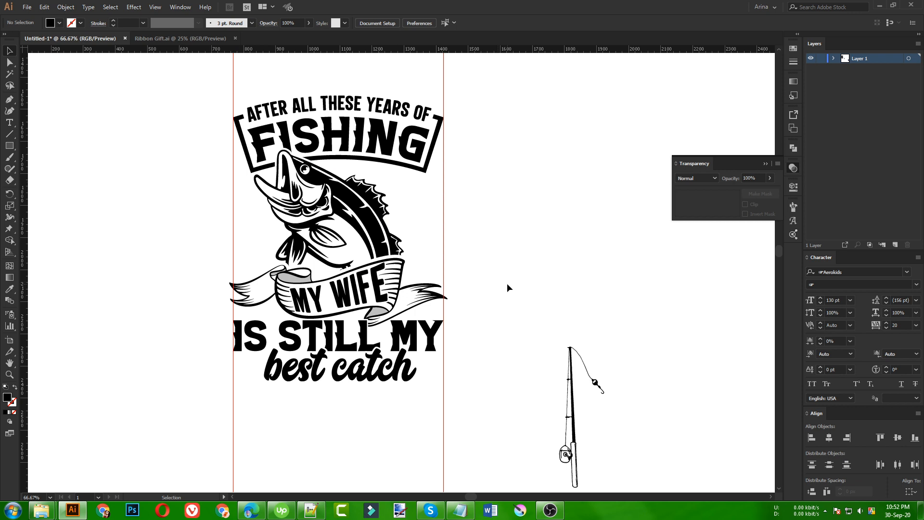
left_click_drag(573, 394, 502, 260)
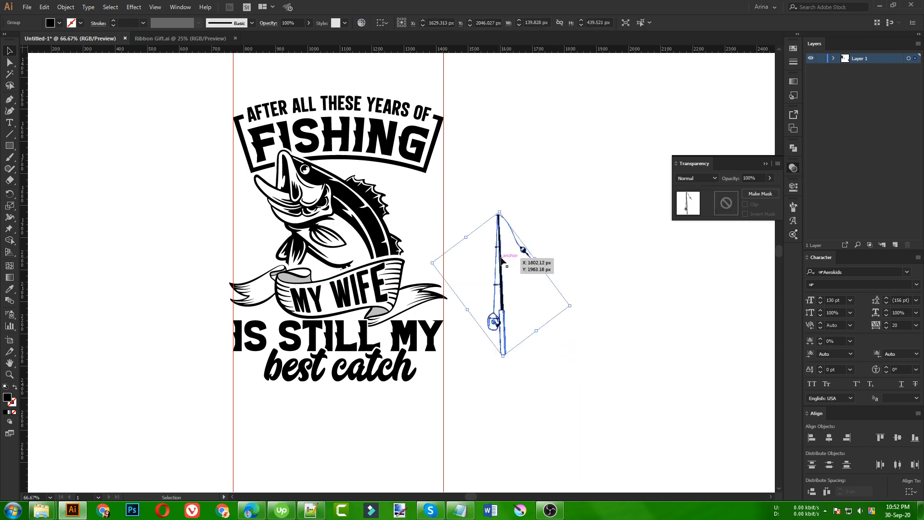
left_click(522, 287)
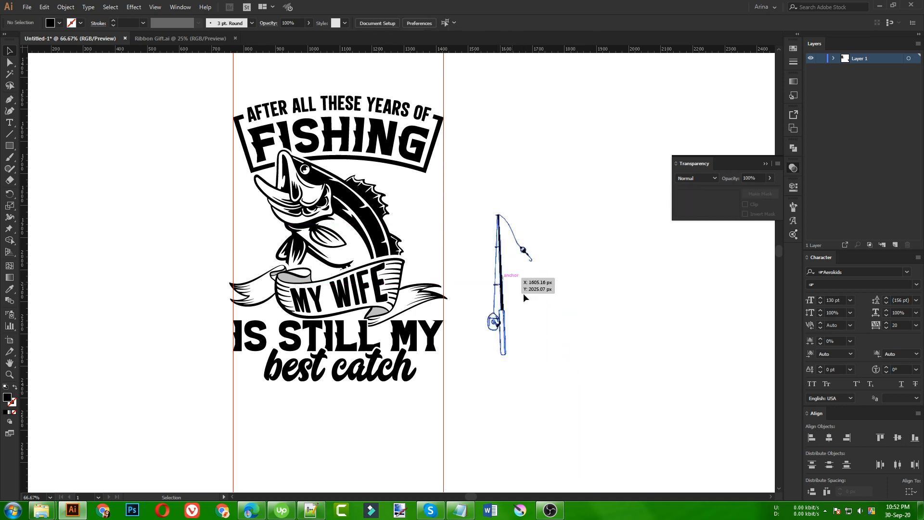
left_click(504, 280)
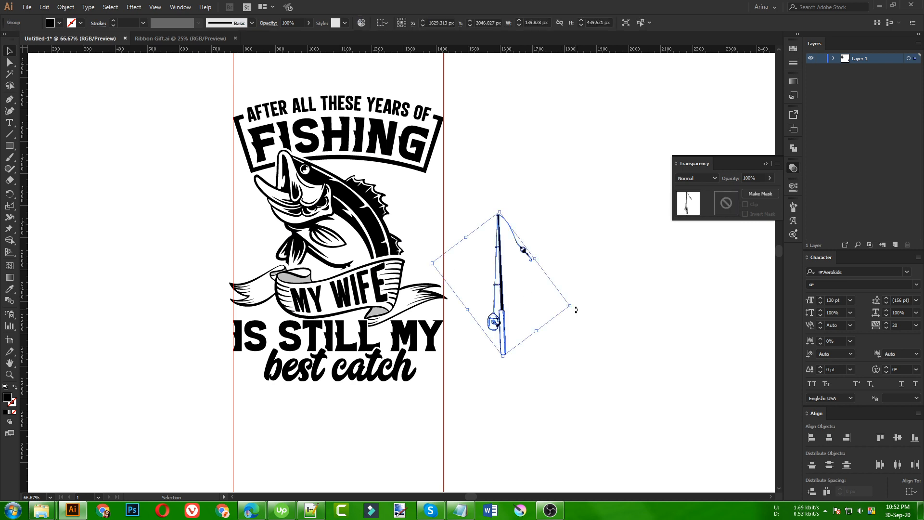
left_click_drag(577, 310, 546, 350)
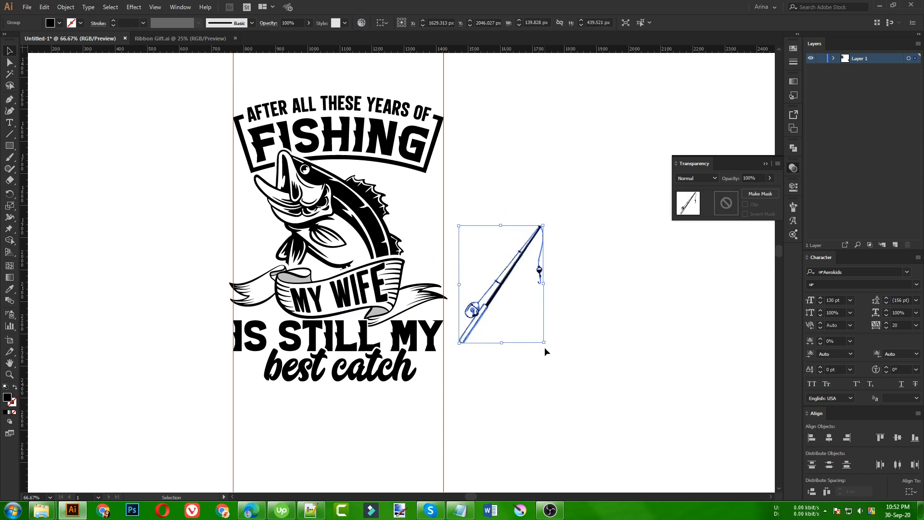
left_click_drag(501, 291, 528, 254)
left_click(549, 341)
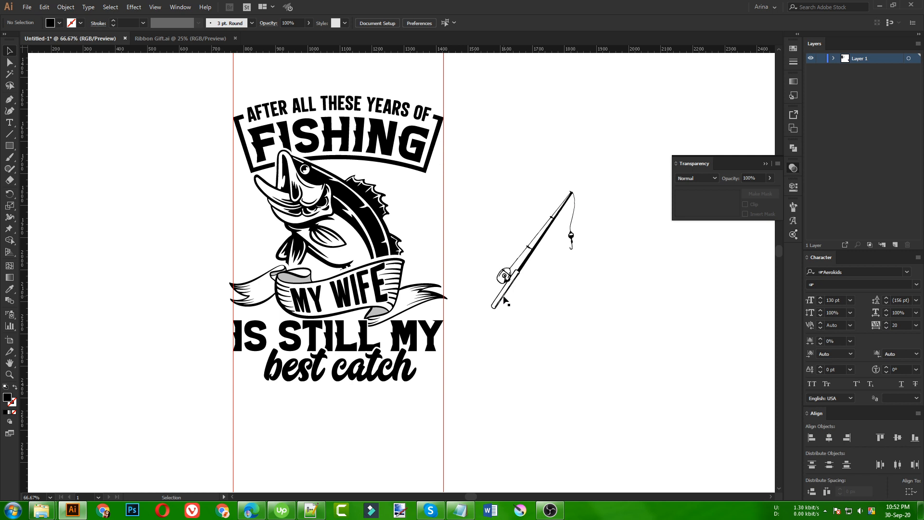
- Place the fishing rod over the beginning of the IS STILL MY and best catch lettering and tilt it slightly further clockwise
left_click_drag(502, 296, 247, 377)
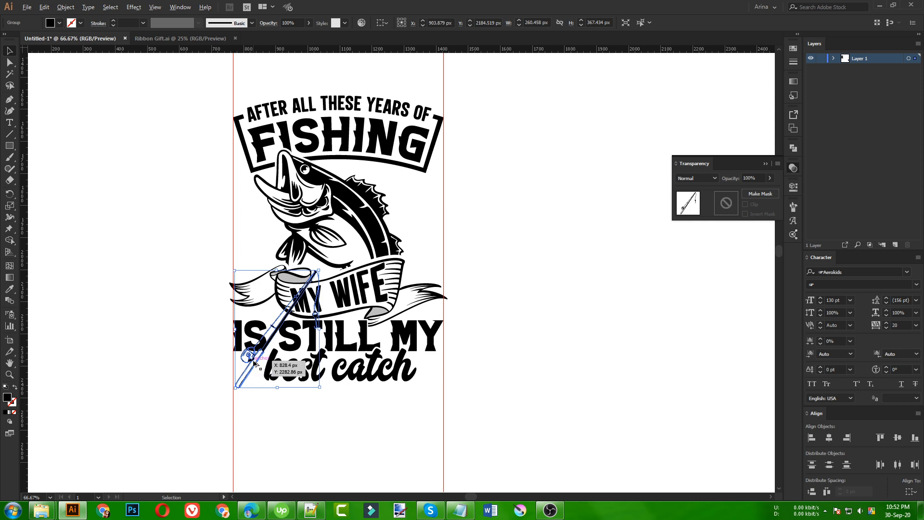
scroll(257, 363, "up", 1)
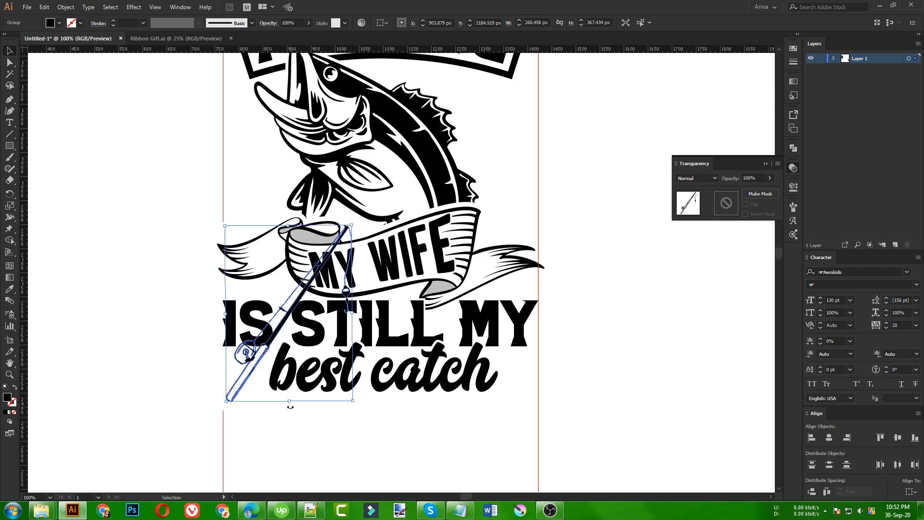
left_click_drag(290, 408, 282, 409)
left_click_drag(238, 376, 251, 381)
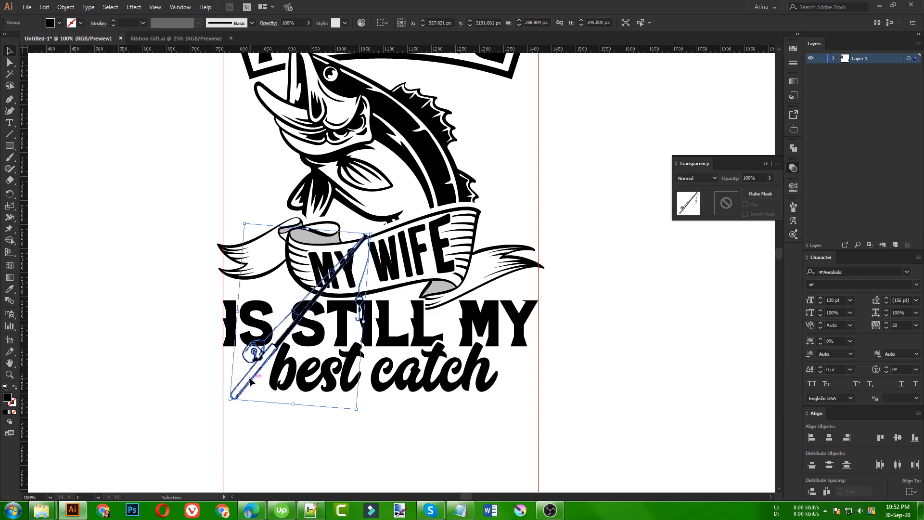
scroll(250, 382, "down", 1)
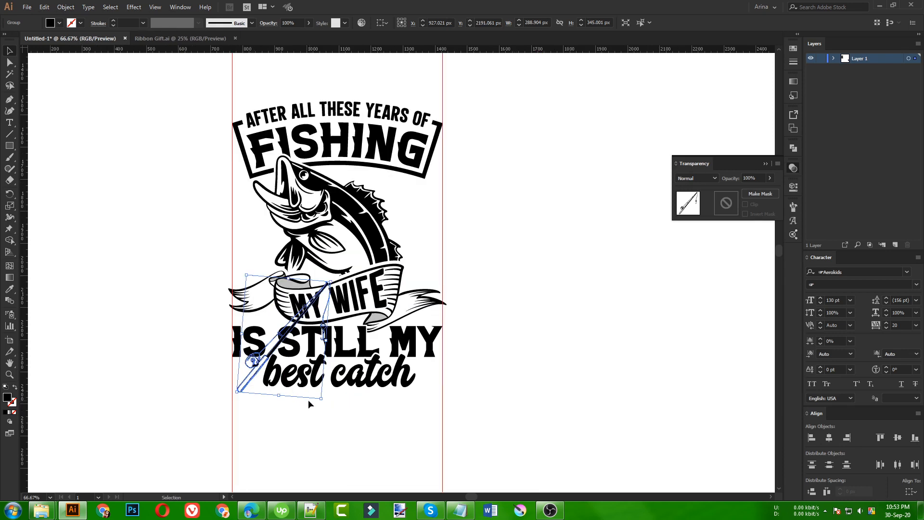
- Resize the fishing rod to about 347 by 414 px and position its handle end against the left guide beside best catch
left_click_drag(321, 398, 318, 393)
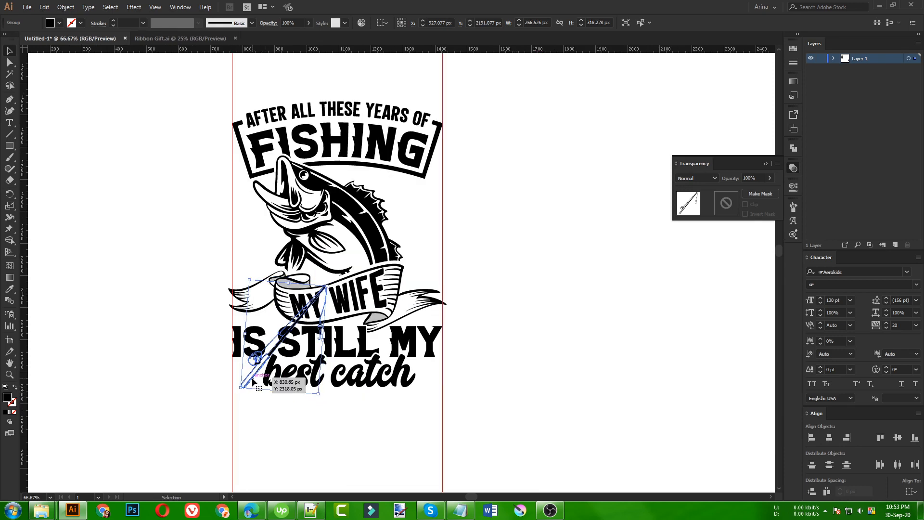
left_click_drag(252, 381, 246, 383)
scroll(279, 403, "up", 2)
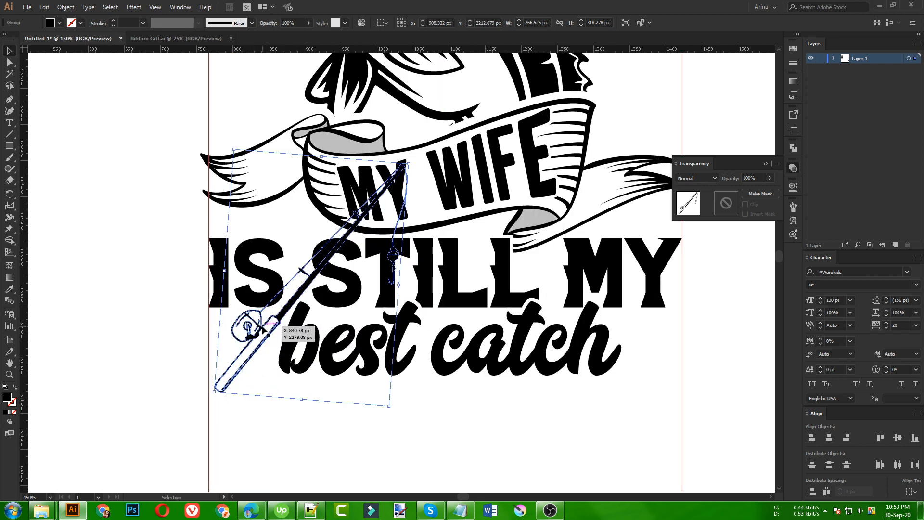
left_click_drag(301, 400, 289, 473)
left_click_drag(240, 400, 282, 312)
left_click_drag(251, 349, 250, 354)
scroll(248, 350, "down", 1)
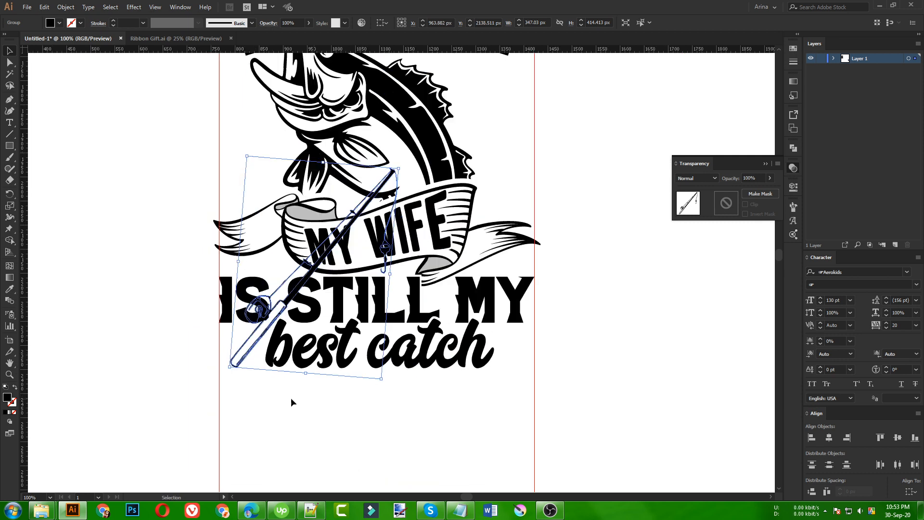
left_click_drag(246, 355, 236, 358)
scroll(293, 421, "up", 2)
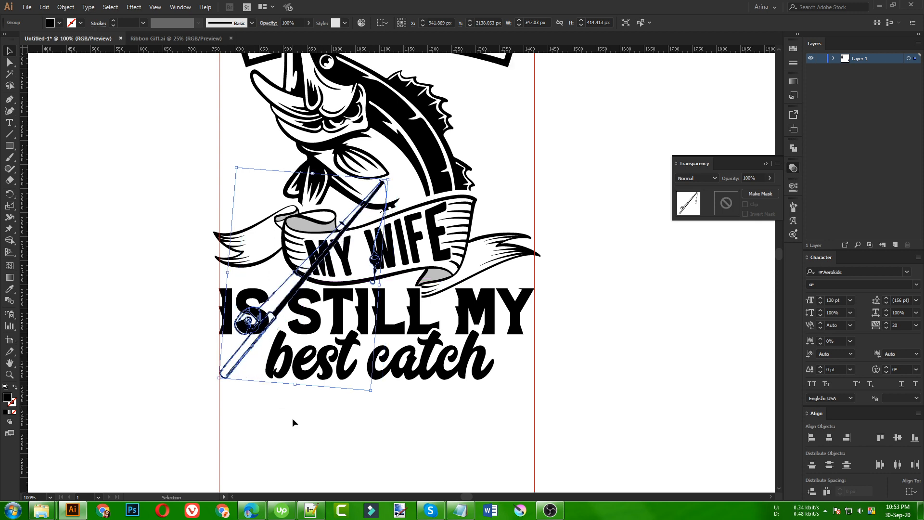
- Duplicate the fishing rod horizontally to the right and reflect the copy across the vertical axis
left_click_drag(239, 402, 475, 399)
right_click(474, 400)
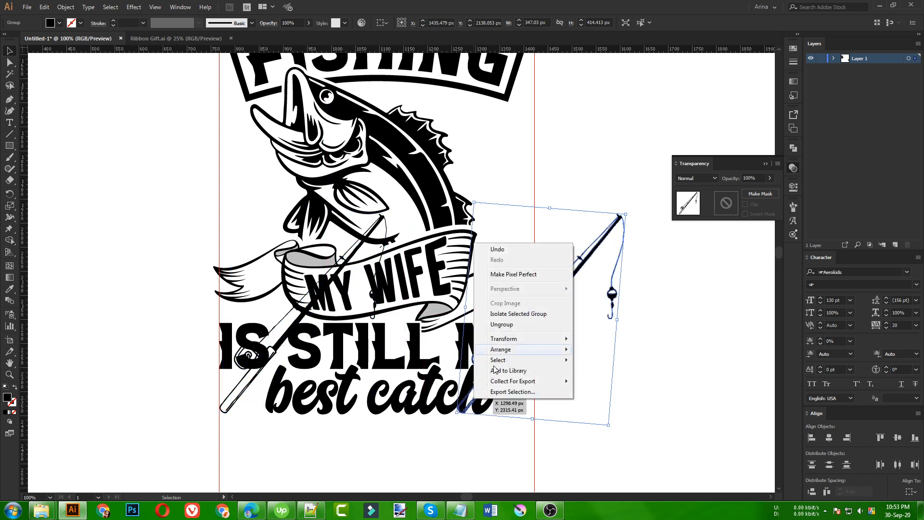
mouse_move(553, 339)
left_click(598, 375)
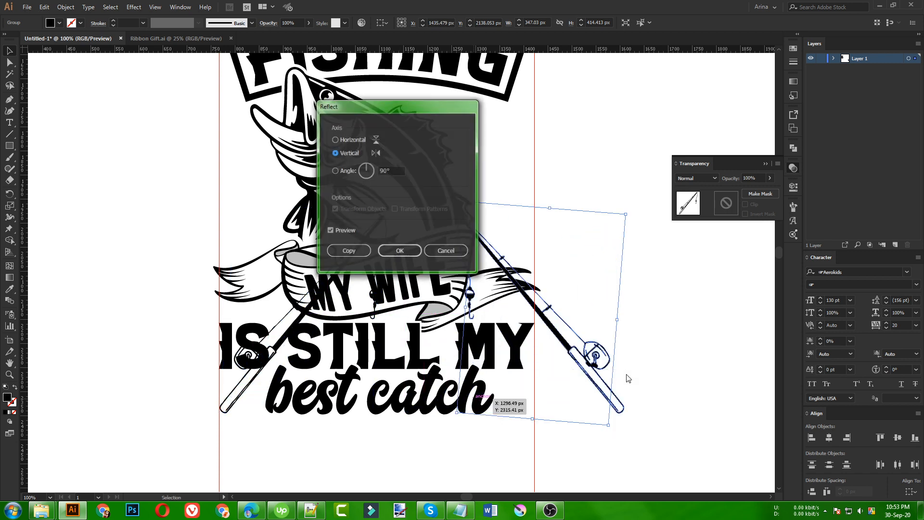
left_click(403, 253)
- Move the mirrored rod left to cross the first rod at the tips, and align both rods by their bottom edges
left_click_drag(617, 406, 354, 417)
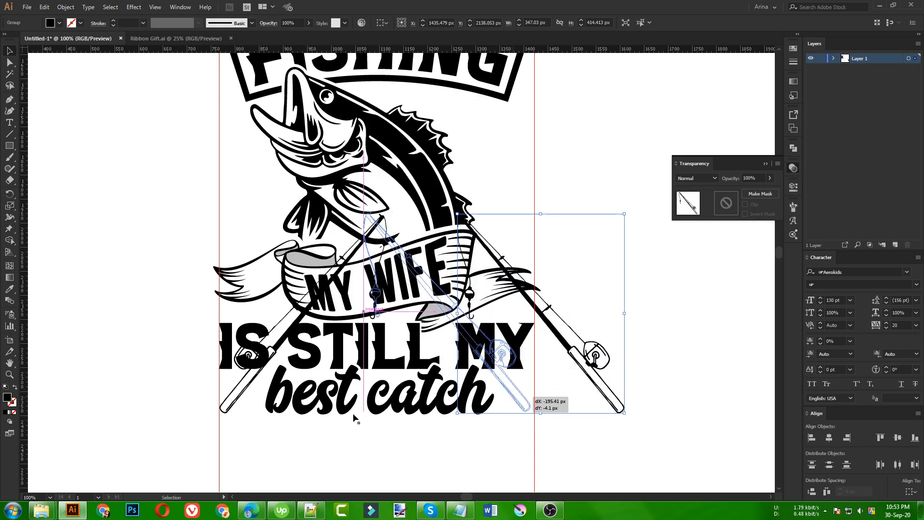
left_click(234, 403, "shift")
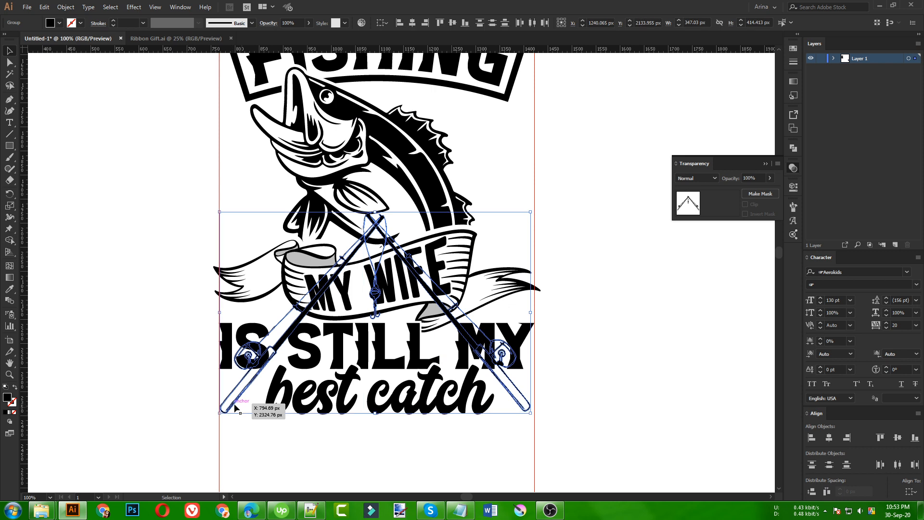
left_click(467, 24)
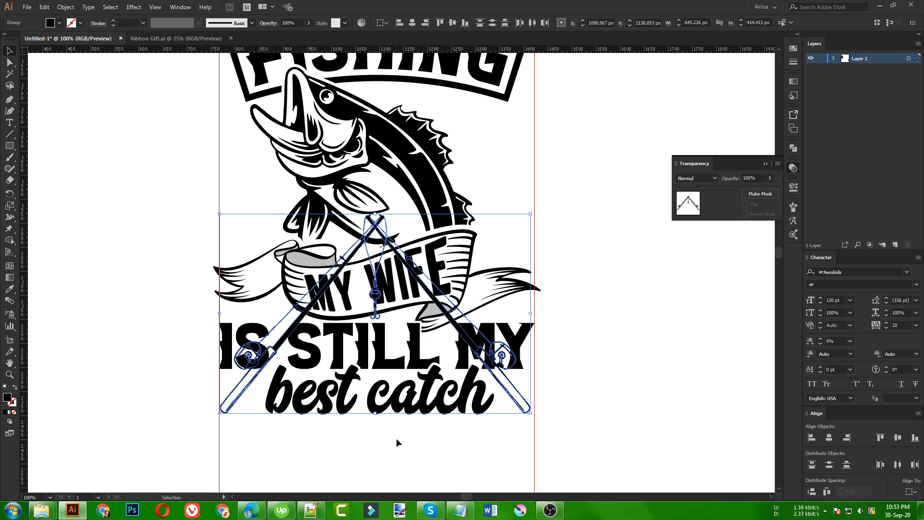
left_click(605, 414)
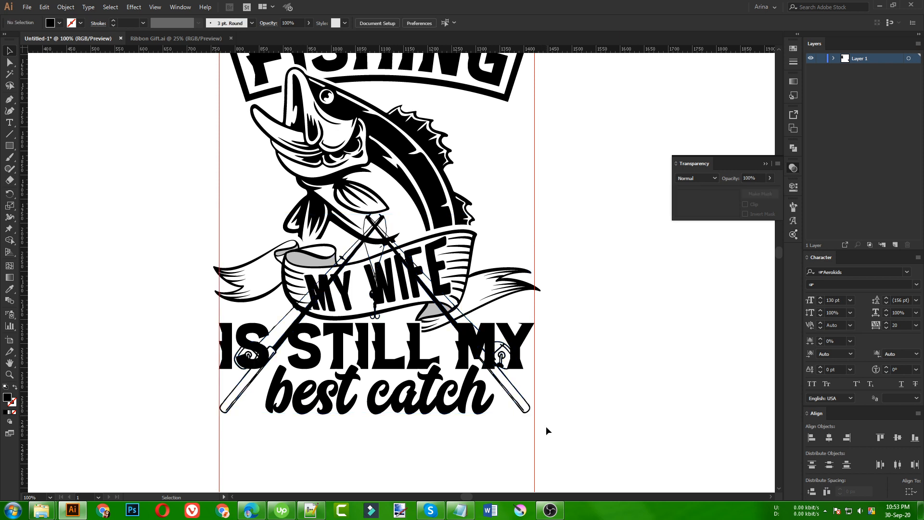
scroll(406, 380, "up", 2)
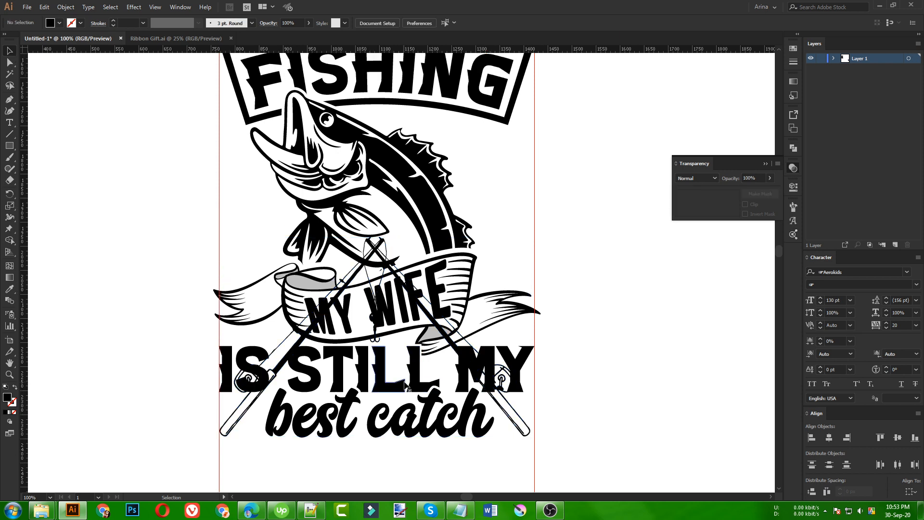
- Duplicate the left rod up over the fish, enlarge the copy to about 403 by 482 px, and lower it slightly
left_click(278, 370)
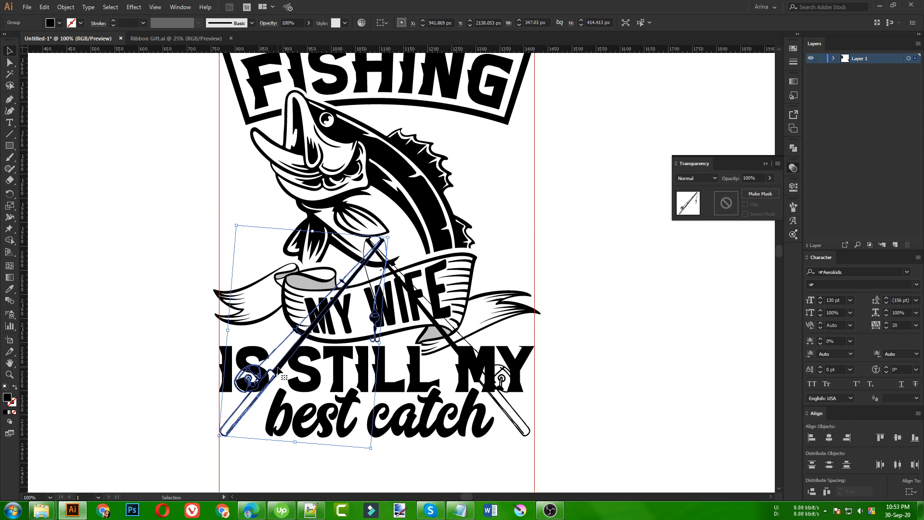
scroll(278, 368, "up", 2)
left_click_drag(293, 384, 392, 283)
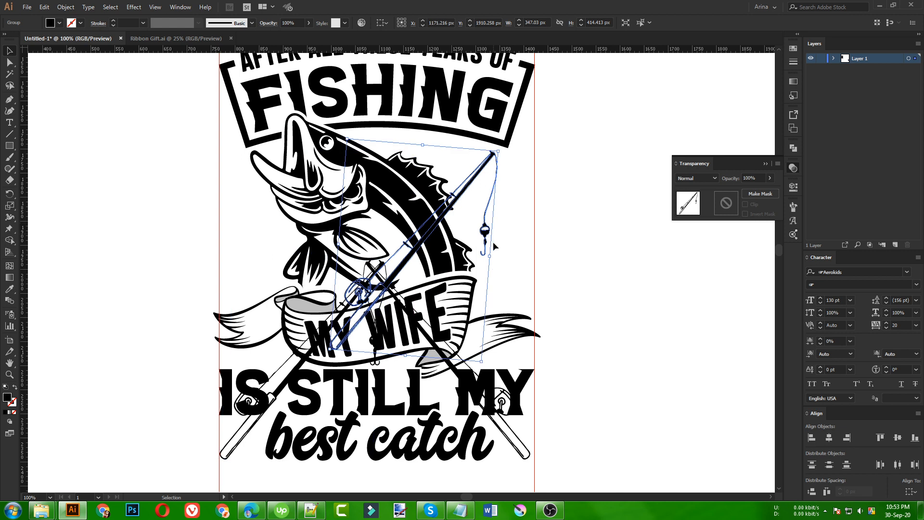
left_click_drag(489, 257, 515, 260)
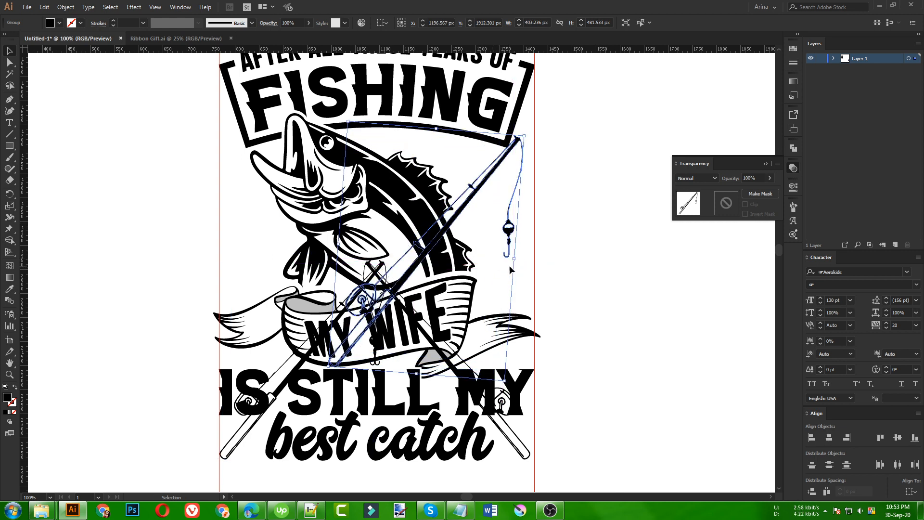
left_click_drag(435, 246, 436, 262)
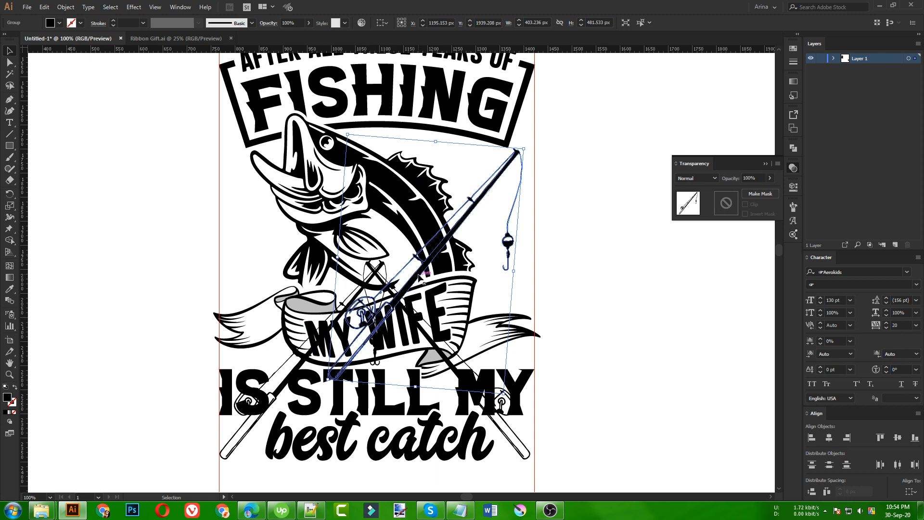
- Reflect a copy of the enlarged rod across the vertical axis and move it about 204 px left to cross the original over the banner
right_click(419, 275)
mouse_move(482, 371)
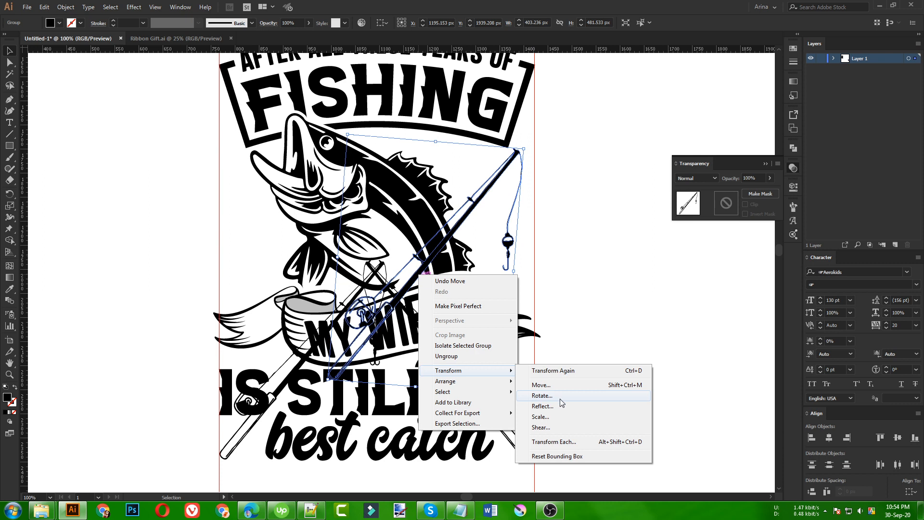
left_click(568, 409)
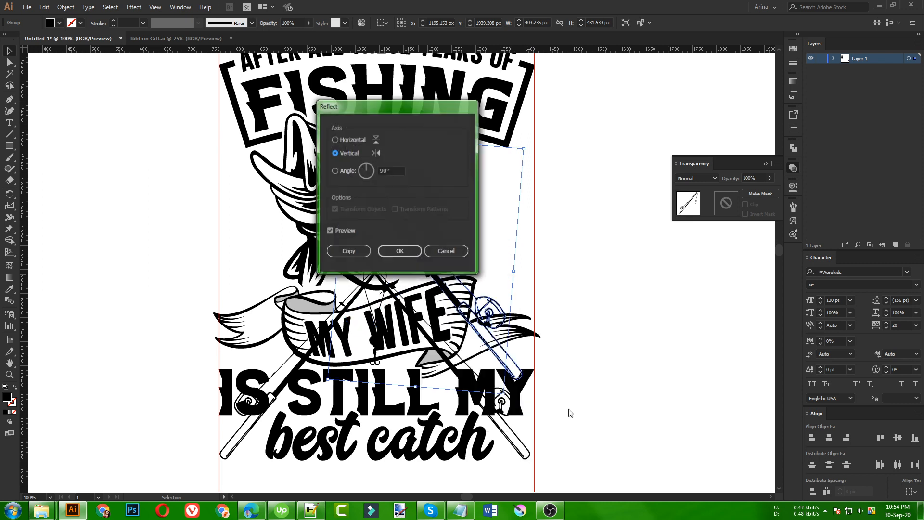
left_click(348, 252)
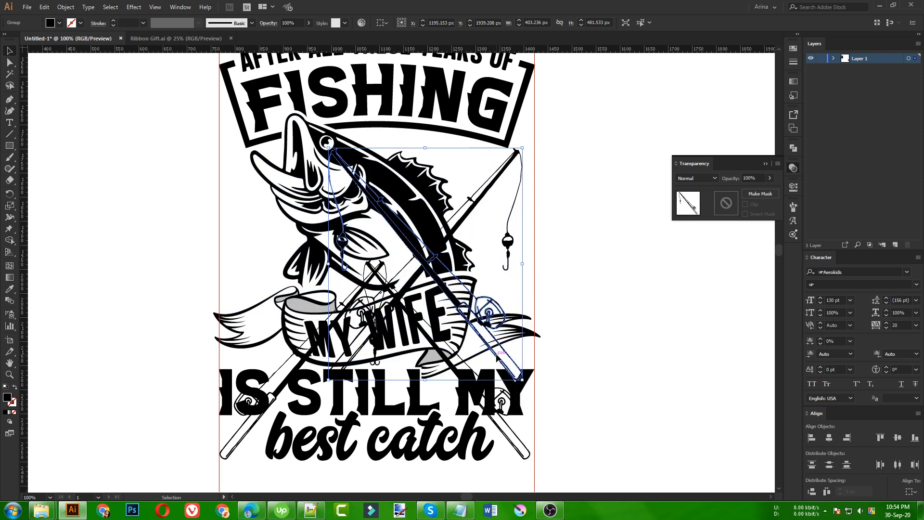
left_click_drag(498, 358, 400, 353)
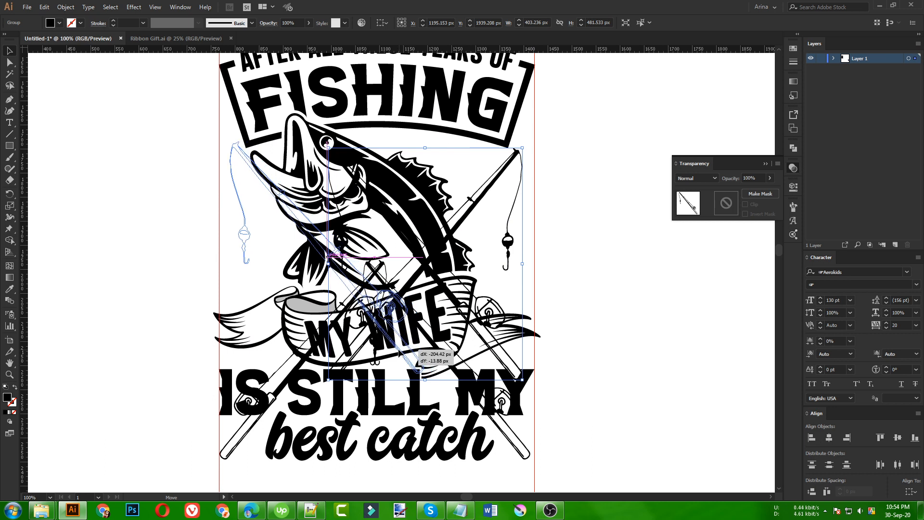
- Align the two large rods by their vertical centers, nudge them down about 28 px, and group them
left_click(472, 212, "shift")
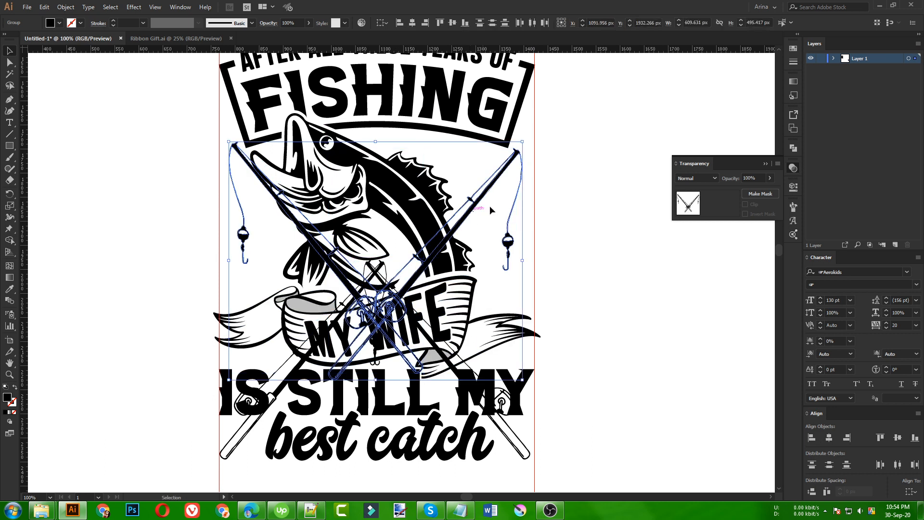
left_click(453, 23)
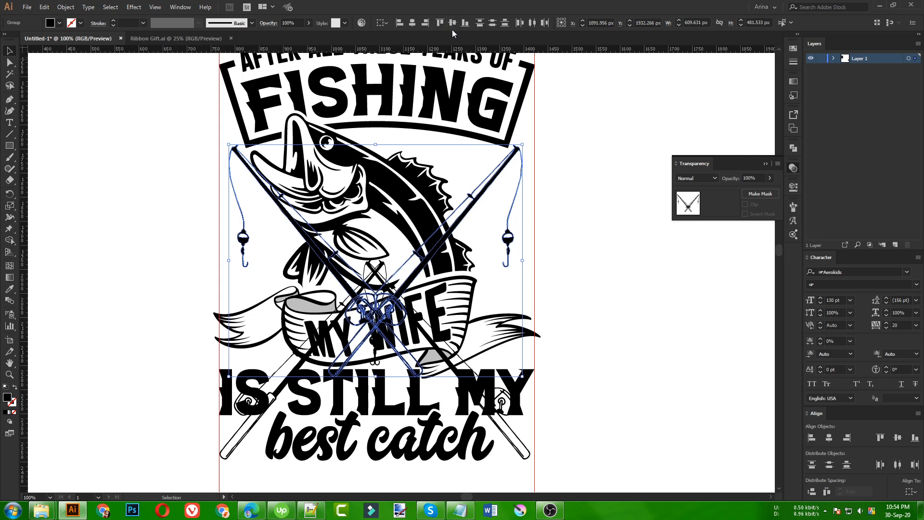
key("Down")
key("Down")
key("Down")
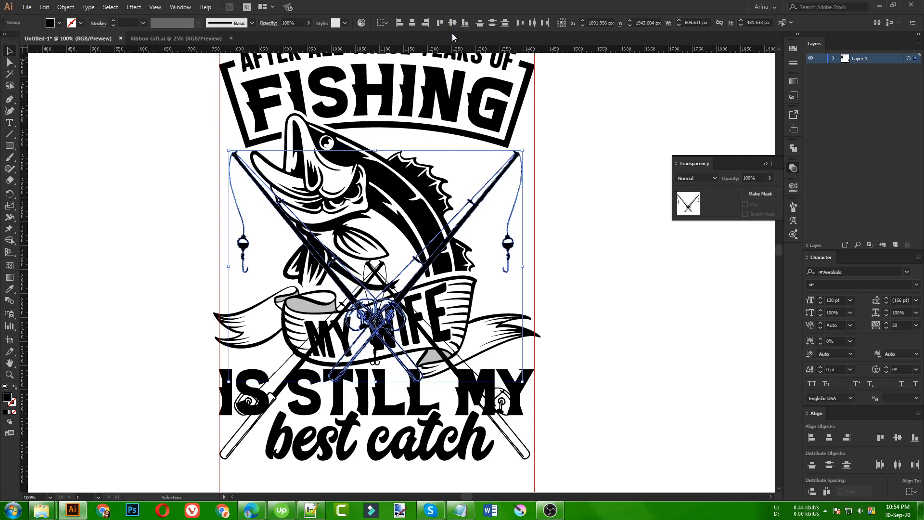
key("Down")
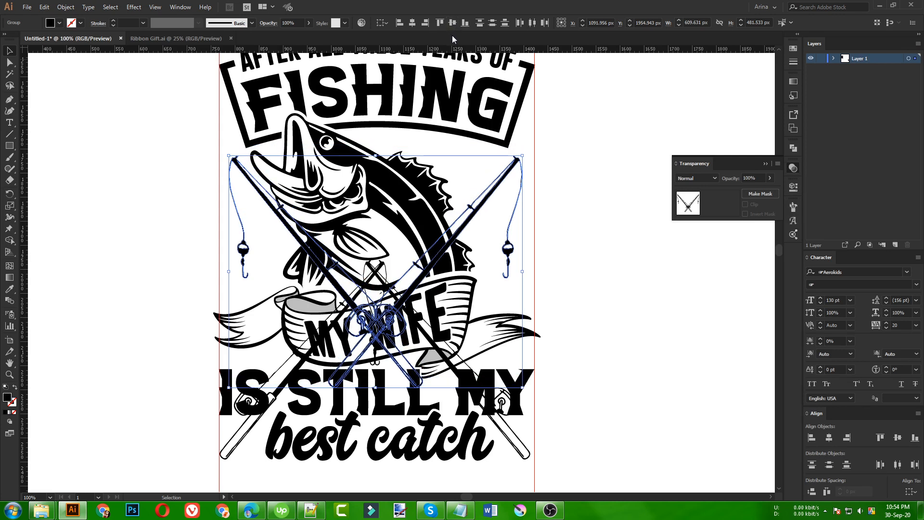
key("Down")
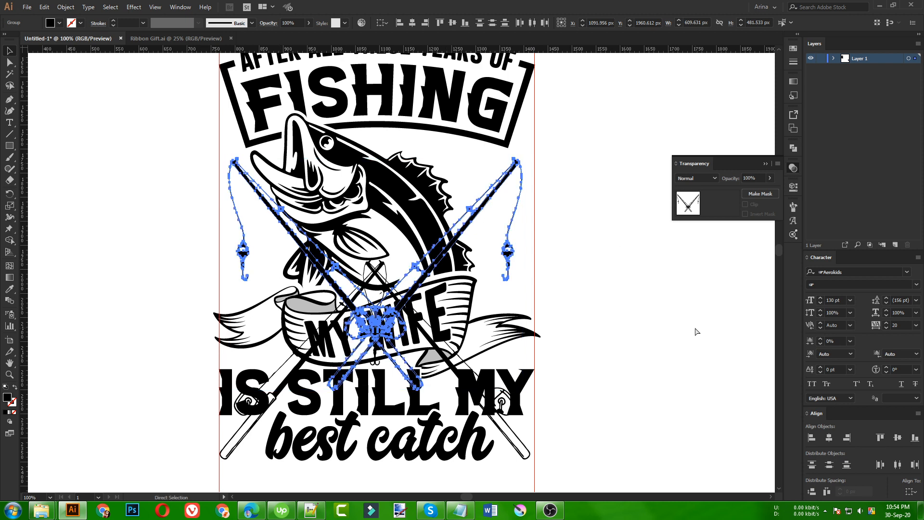
key("ctrl+g")
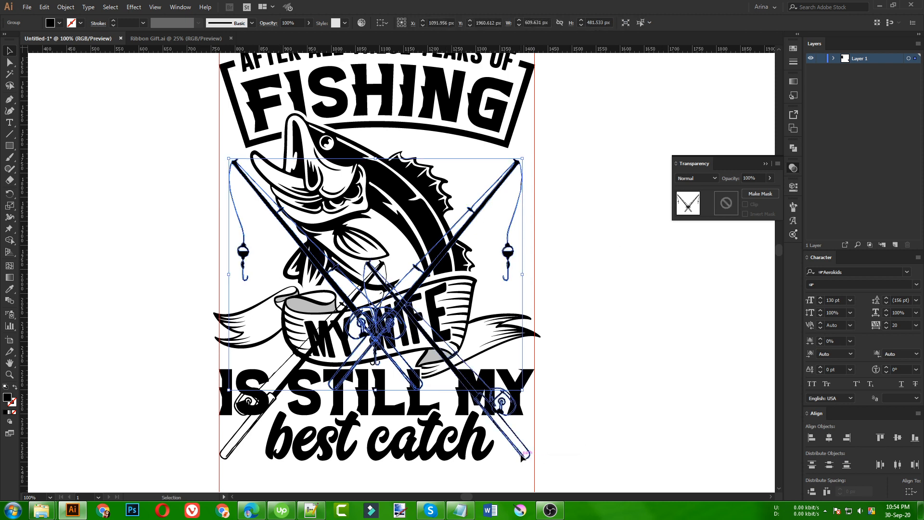
left_click(526, 454)
left_click(238, 450, "shift")
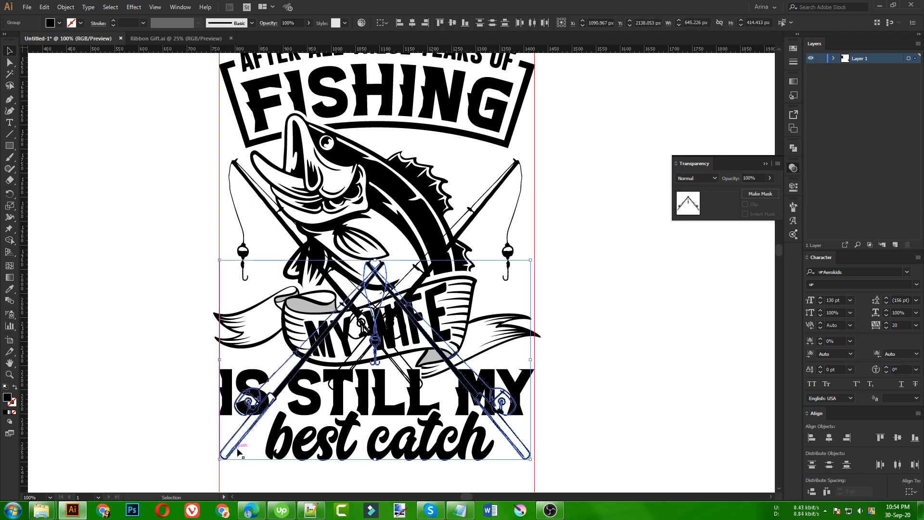
left_click(583, 332)
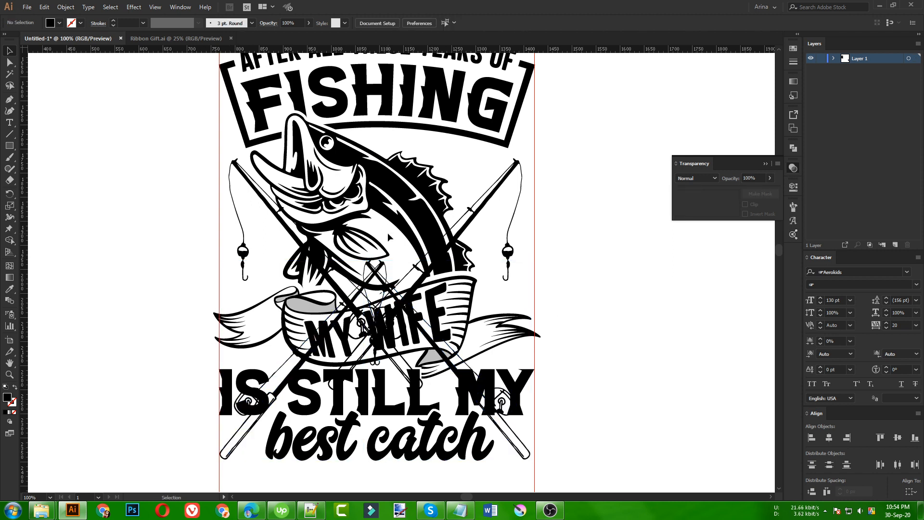
- Create 5 px offset outlines with miter joins around the lettering, fish and banner group, and cut them to the clipboard
left_click(404, 224)
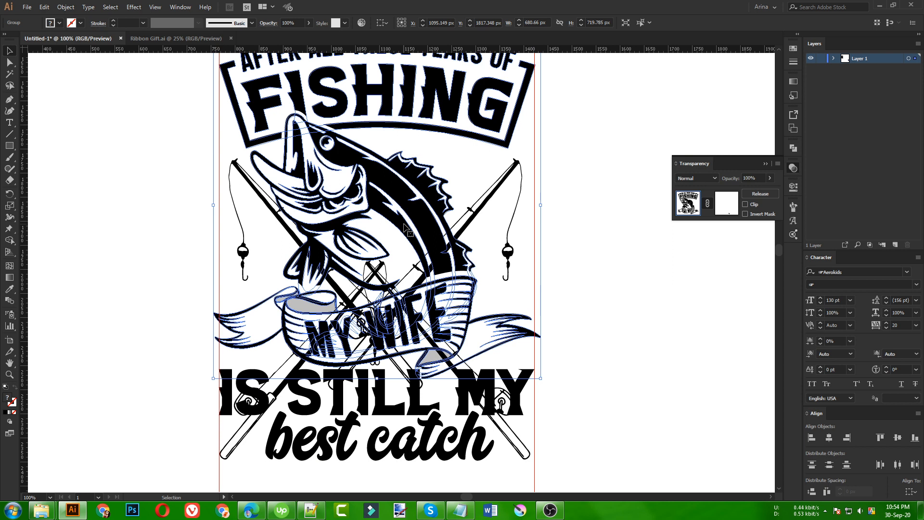
key("ctrl+minus")
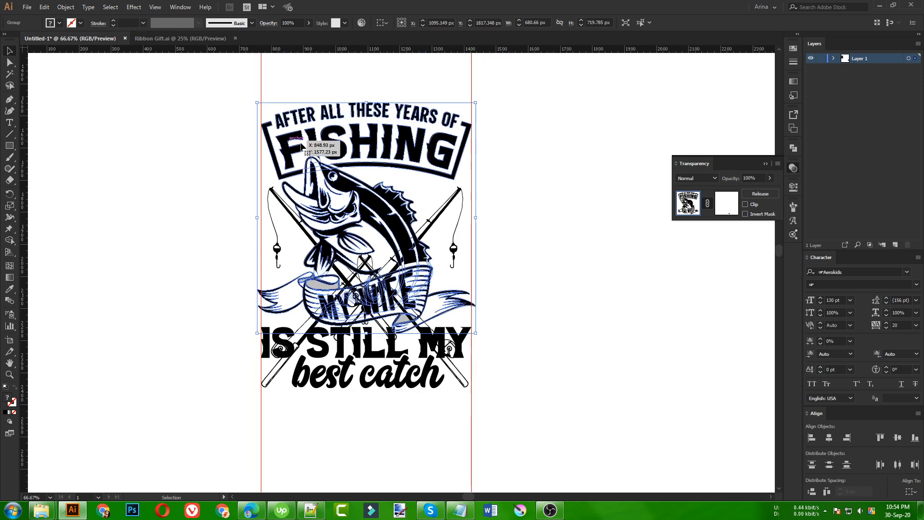
left_click(65, 6)
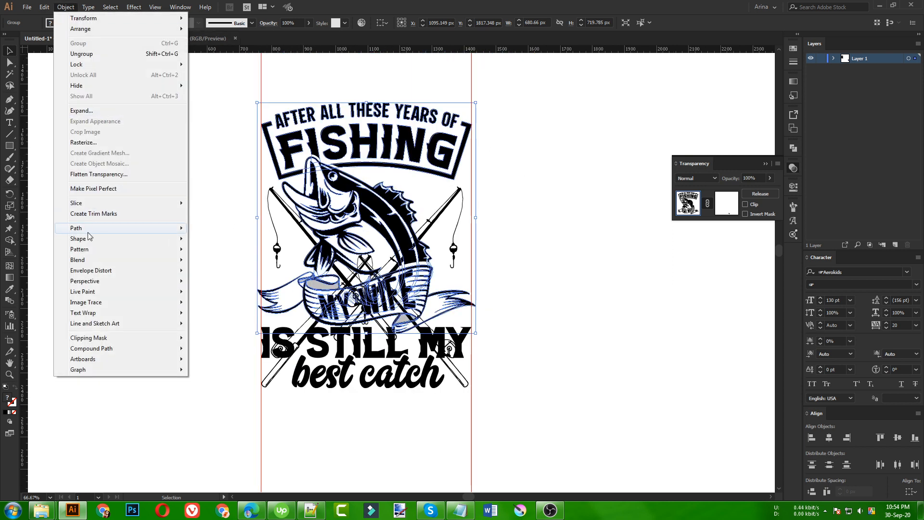
mouse_move(108, 228)
left_click(211, 264)
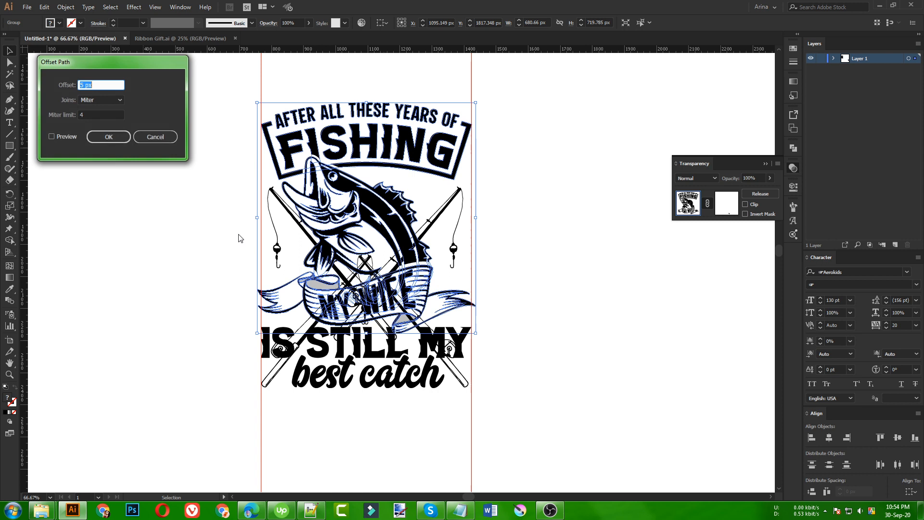
left_click(59, 137)
left_click(108, 137)
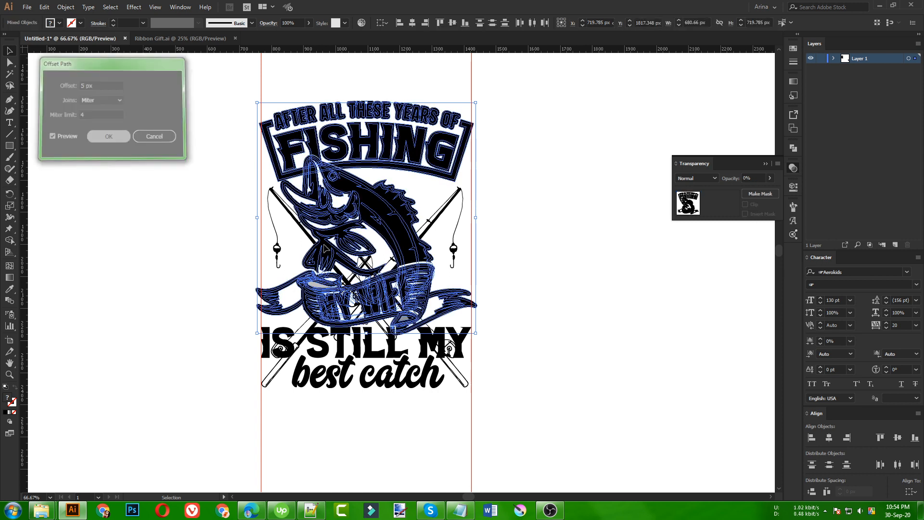
key("ctrl+plus")
key("ctrl+plus")
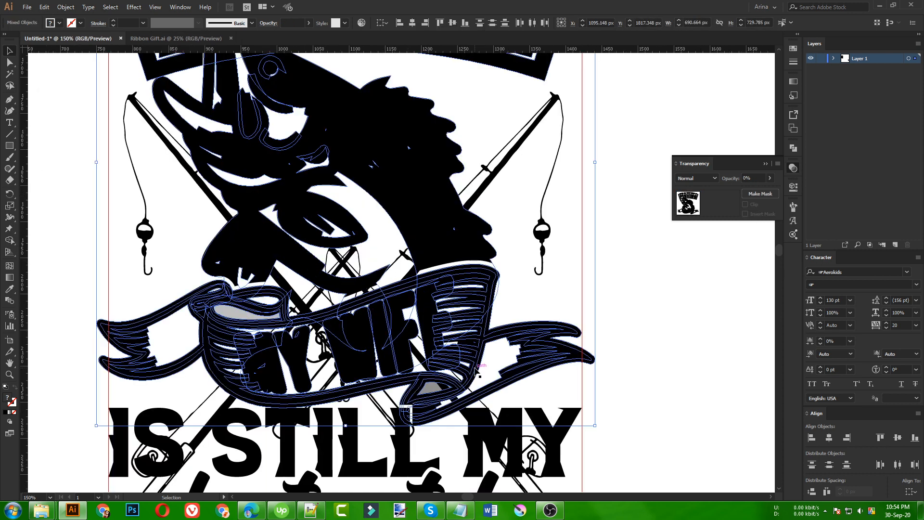
key("ctrl+x")
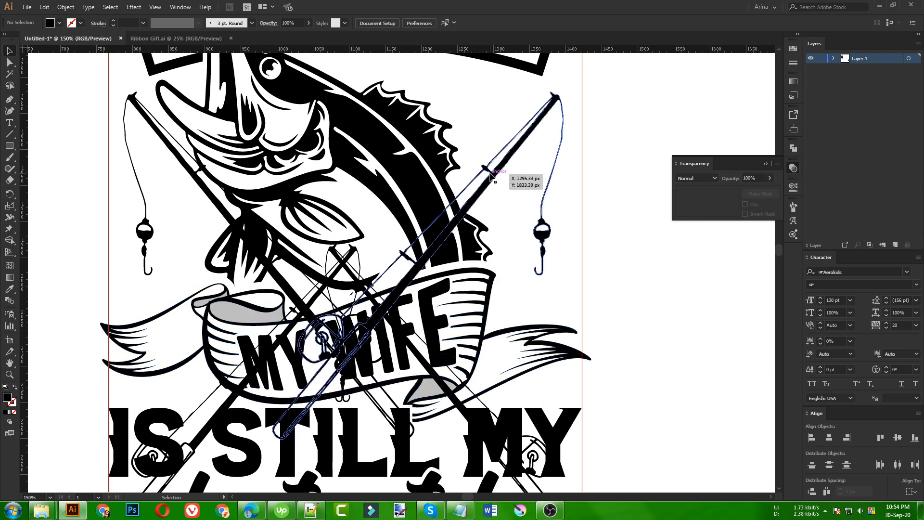
- Add an opacity mask with Clip off to the large crossed rods and paste the cut offset outlines in place inside it
left_click(491, 176)
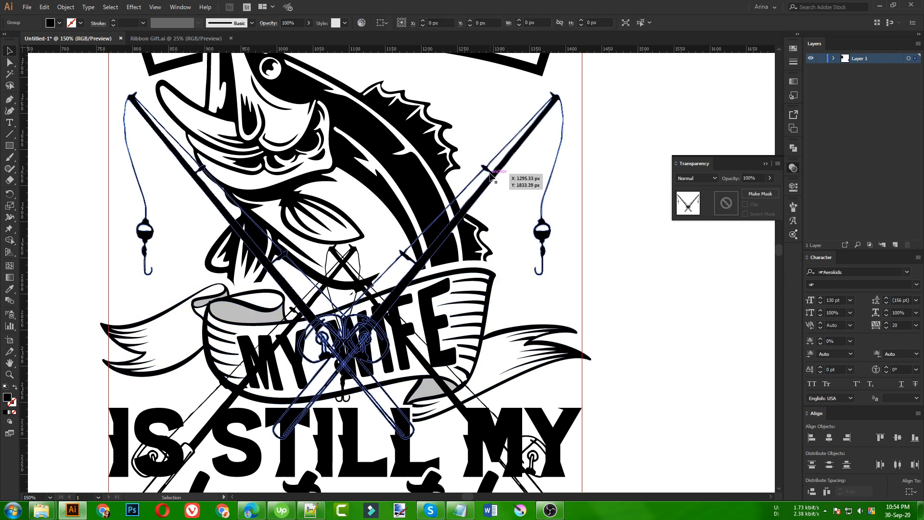
left_click(727, 203)
left_click(746, 204)
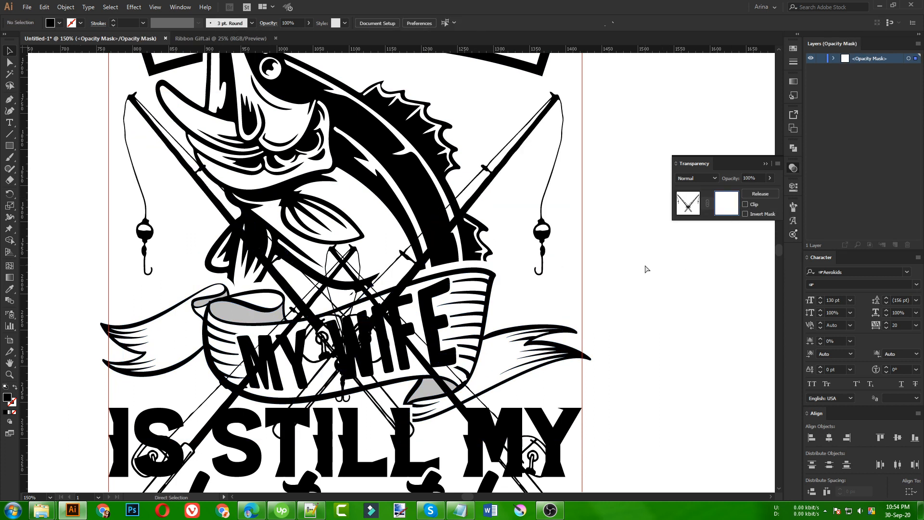
key("ctrl+f")
scroll(249, 254, "down", 1)
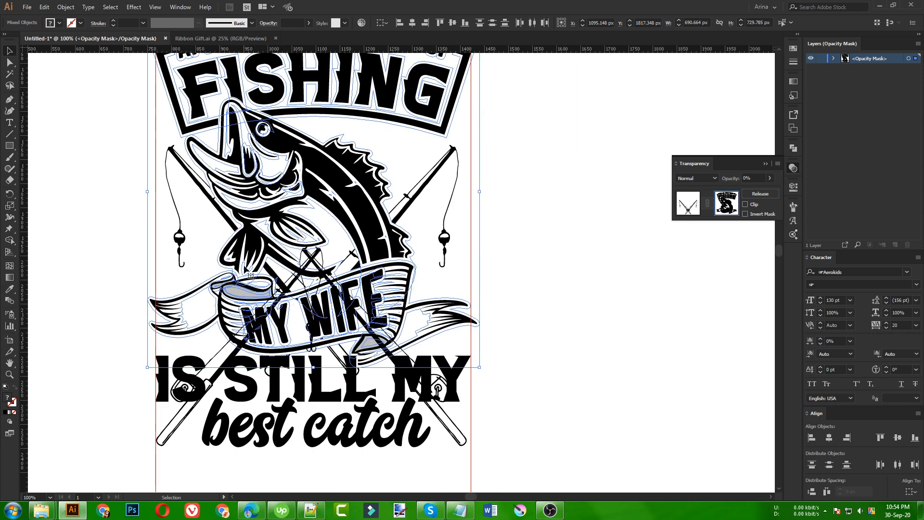
scroll(248, 270, "up", 1)
scroll(230, 248, "up", 2)
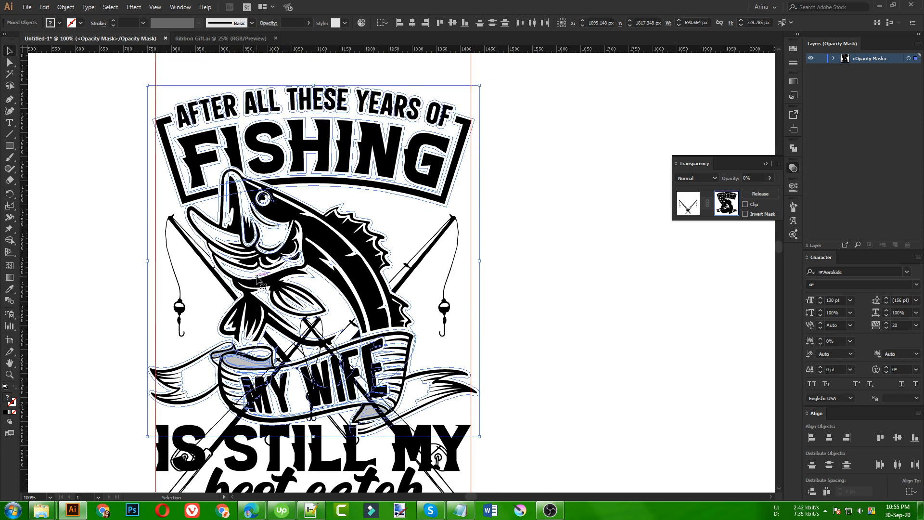
scroll(289, 246, "down", 1)
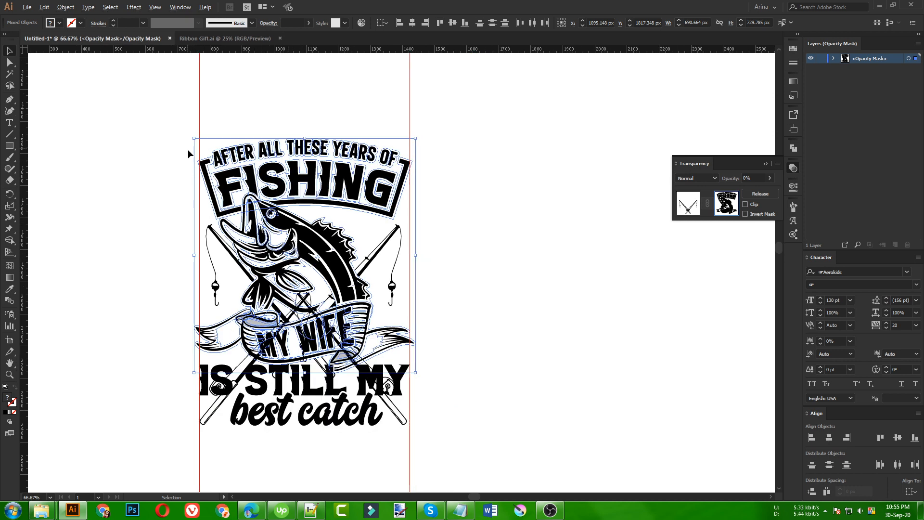
key("alt+e")
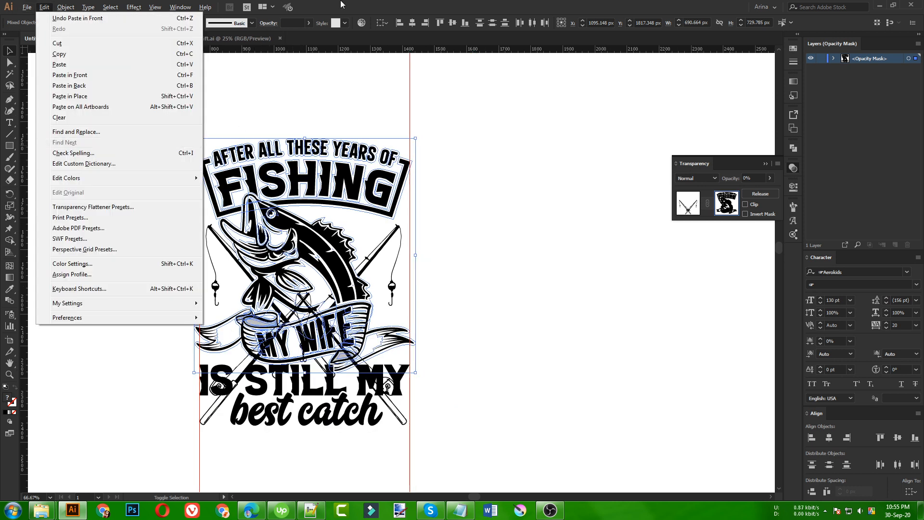
left_click(340, 3)
key("shift+e")
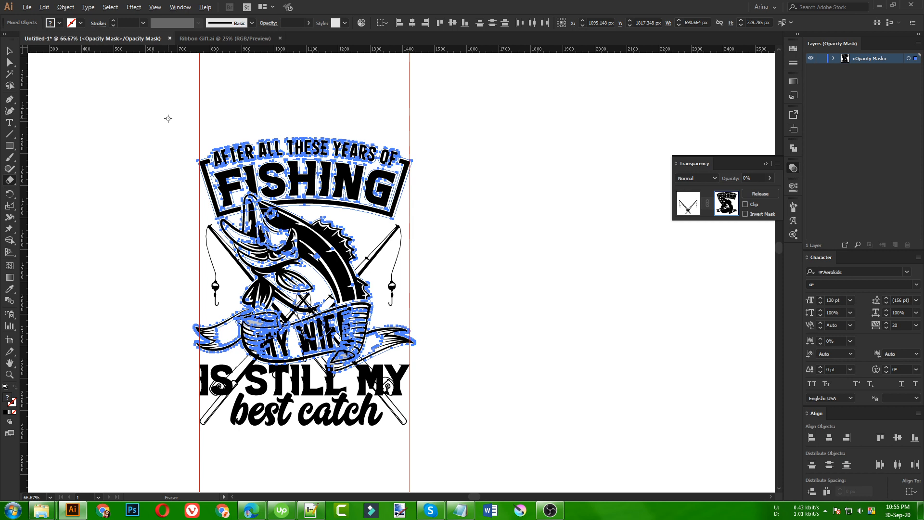
key("Escape")
key("v")
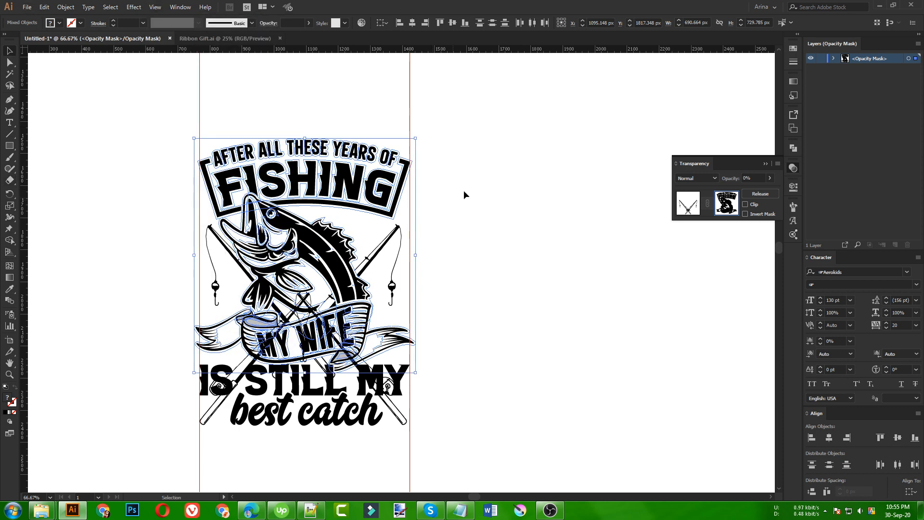
- Unite the mask outlines into one shape and erase its upper portion covering the AFTER ALL THESE YEARS OF FISHING lettering
left_click(793, 149)
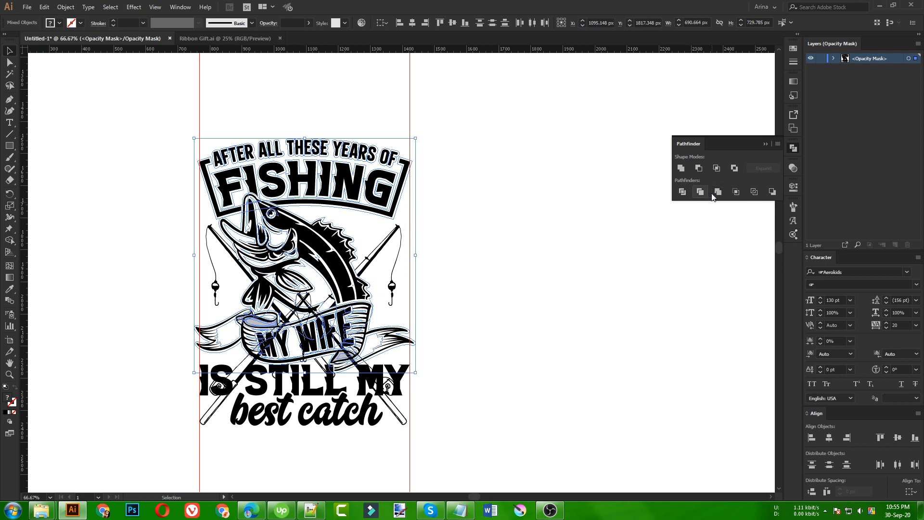
left_click(681, 168)
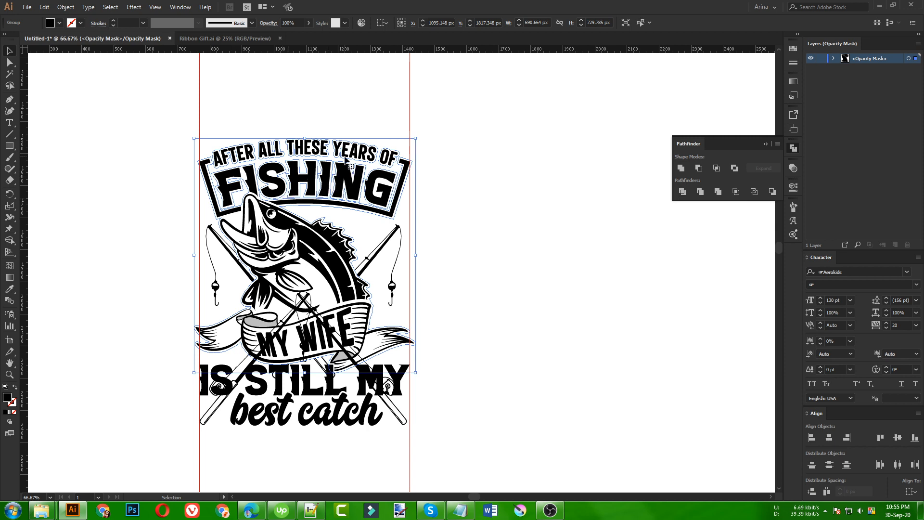
key("shift+e")
mouse_move(177, 97)
left_mouse_down()
mouse_move(262, 152)
mouse_move(461, 221)
left_mouse_up()
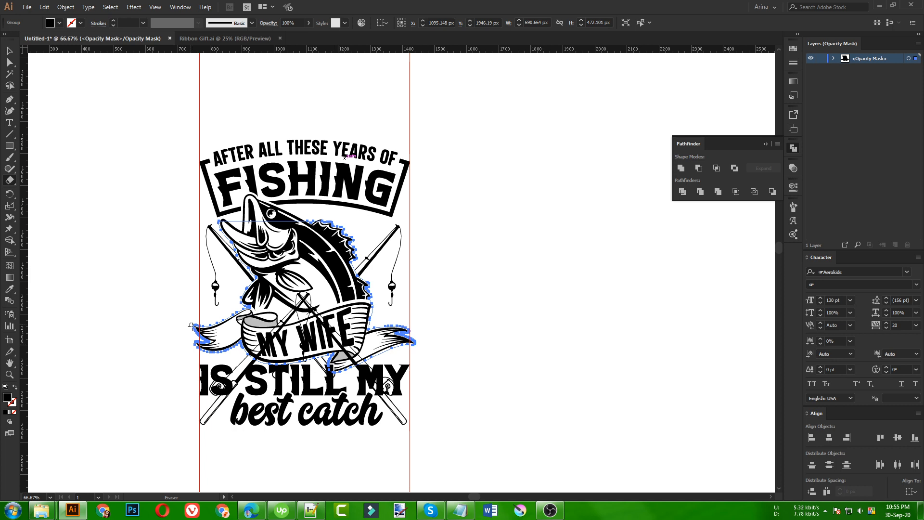
key("v")
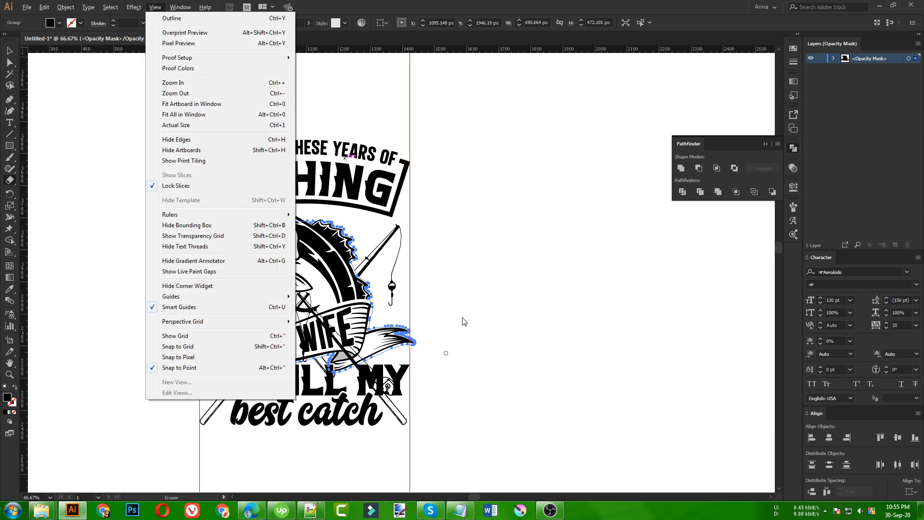
left_click(487, 4)
key("v")
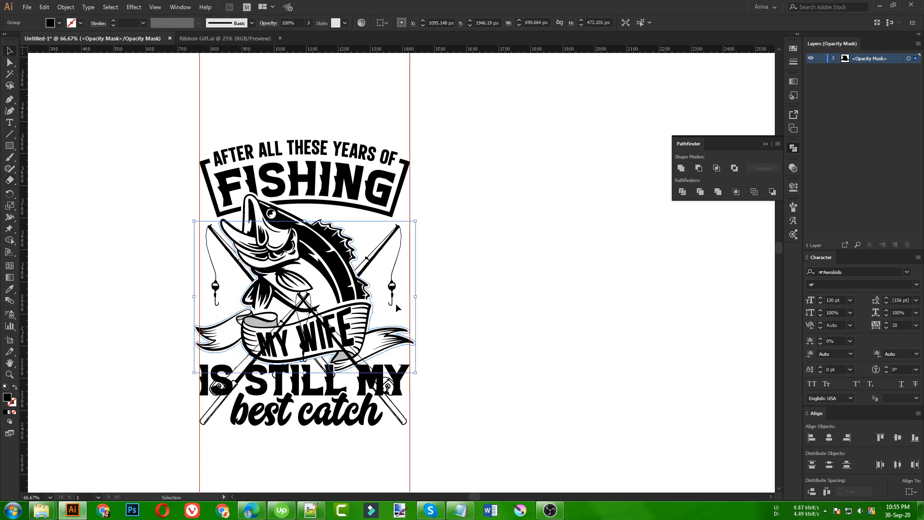
left_click(447, 295)
- Draw a closed black polygon in the mask with the Pen tool, covering the large rods' handles from MY WIFE down past STILL
key("ctrl+plus")
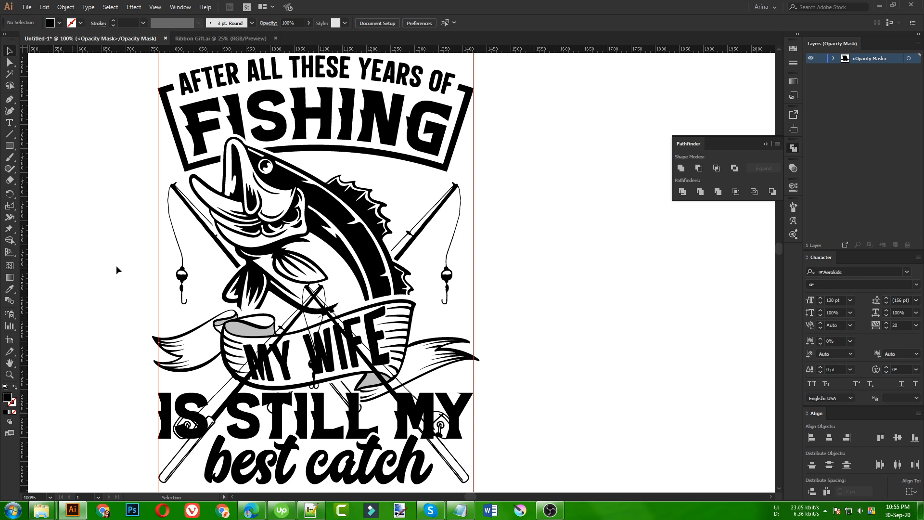
left_click(9, 100)
left_click(316, 334)
left_click(244, 386)
left_click(333, 448)
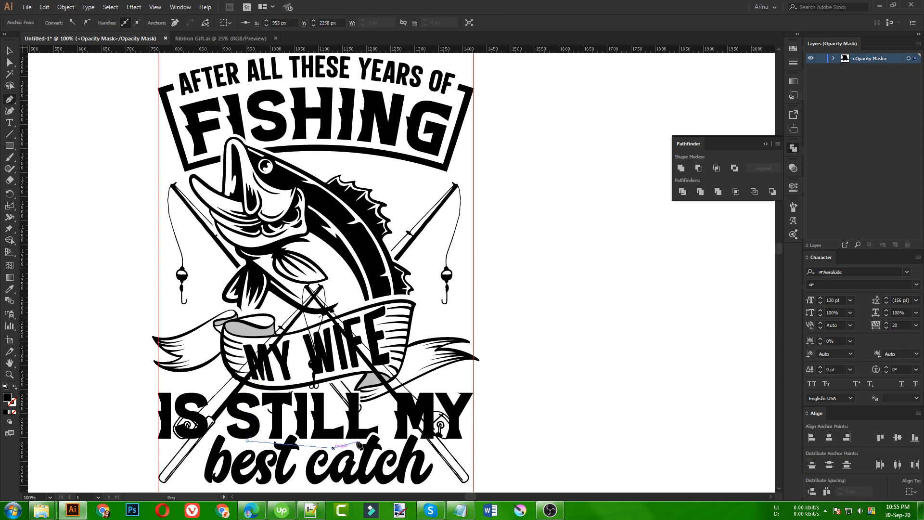
left_click(394, 416)
left_click(350, 361)
left_click(316, 333)
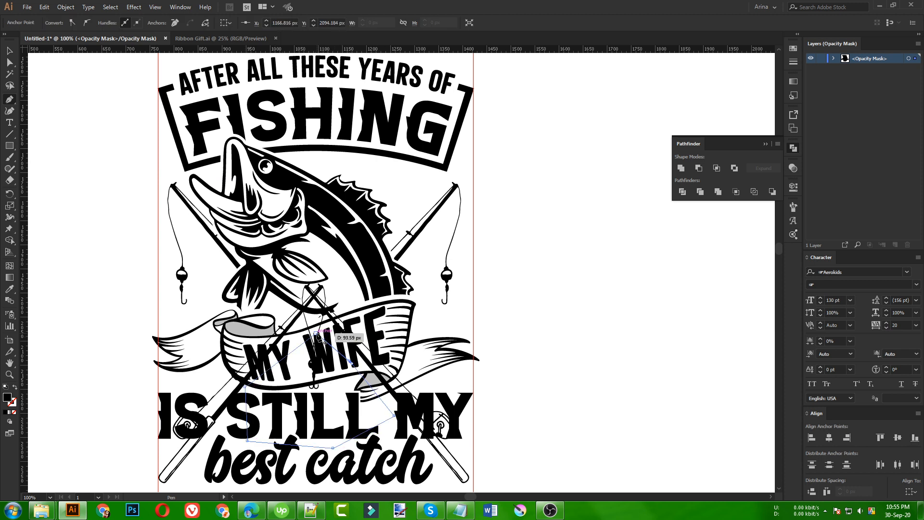
- Finish the mask polygon for the large crossed rods, then leave opacity mask editing and return to the artwork
key("v")
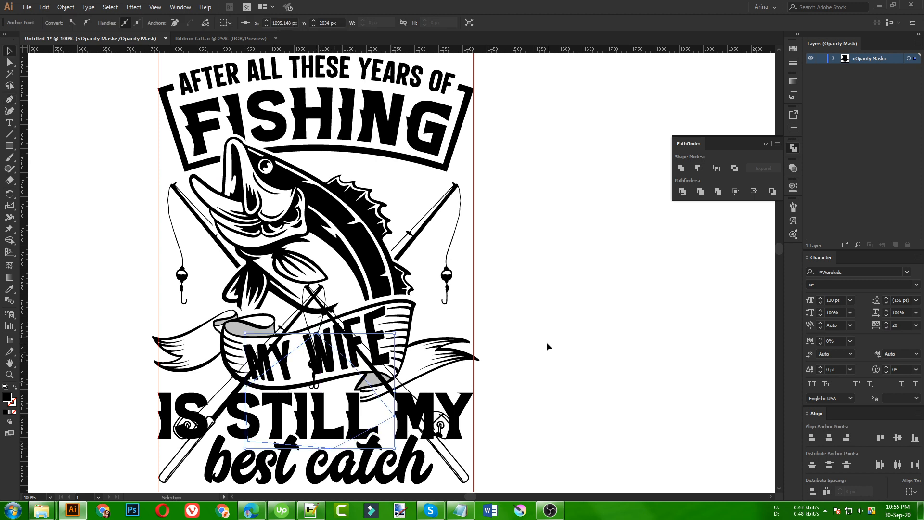
left_click(547, 343)
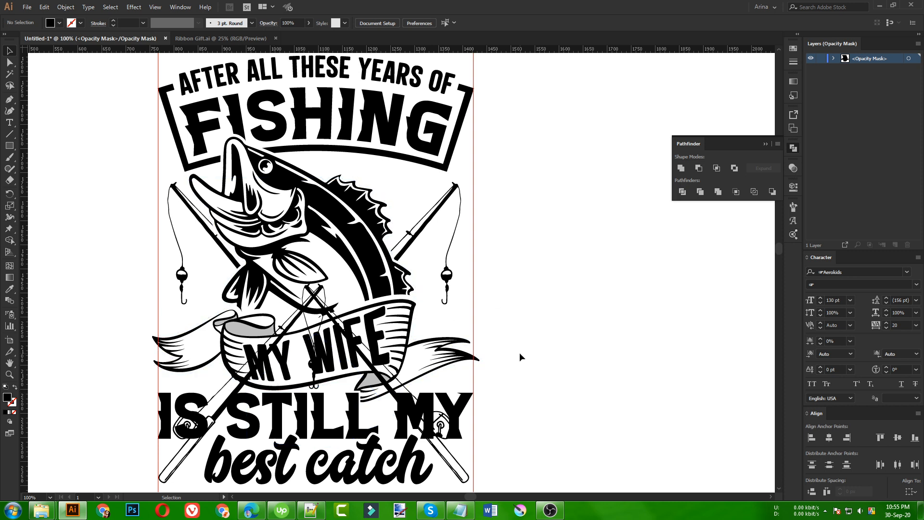
key("ctrl+minus")
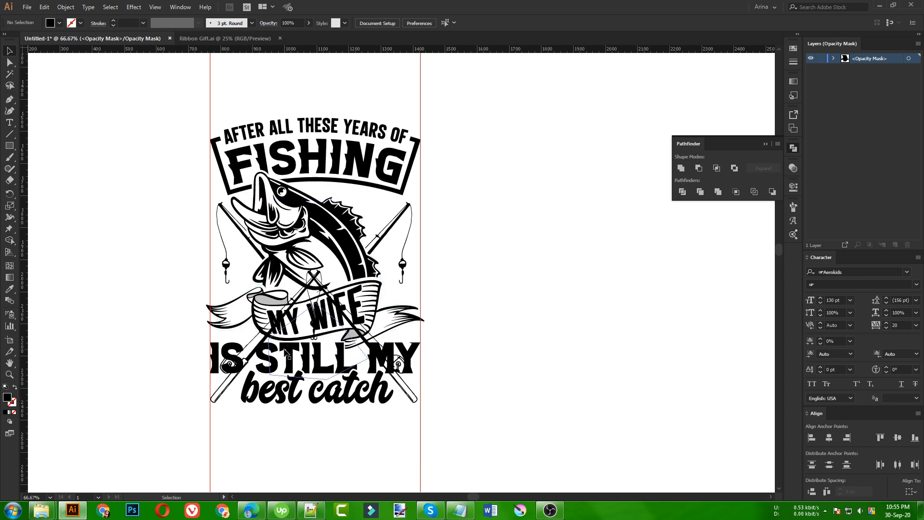
left_click_drag(178, 110, 500, 439)
left_click(794, 168)
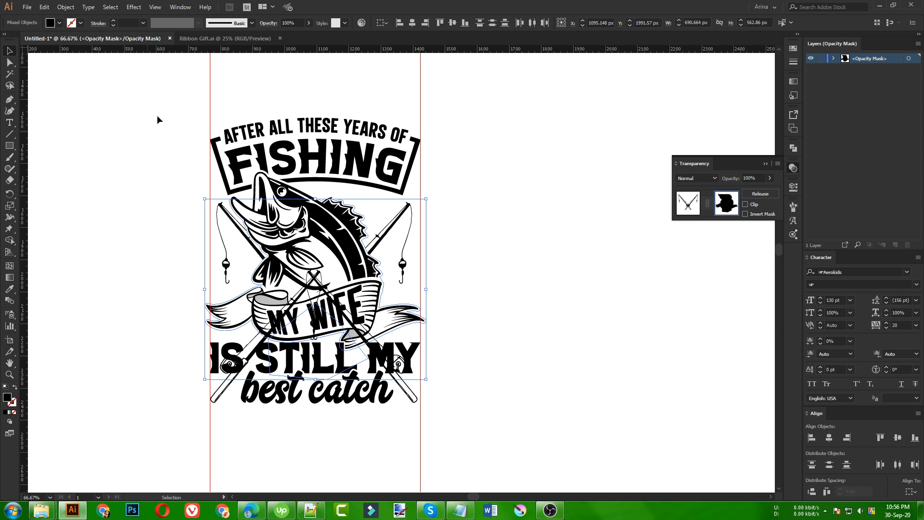
left_click_drag(161, 107, 466, 421)
left_click(466, 420)
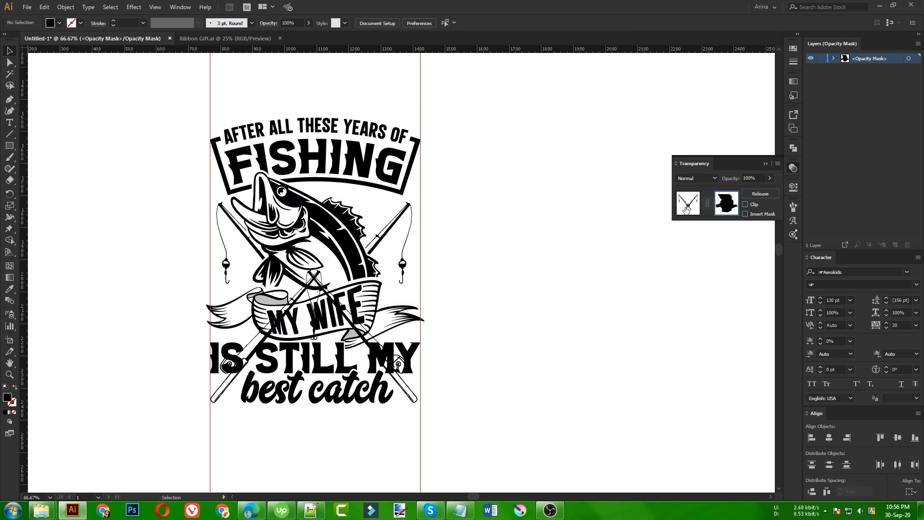
left_click(452, 432)
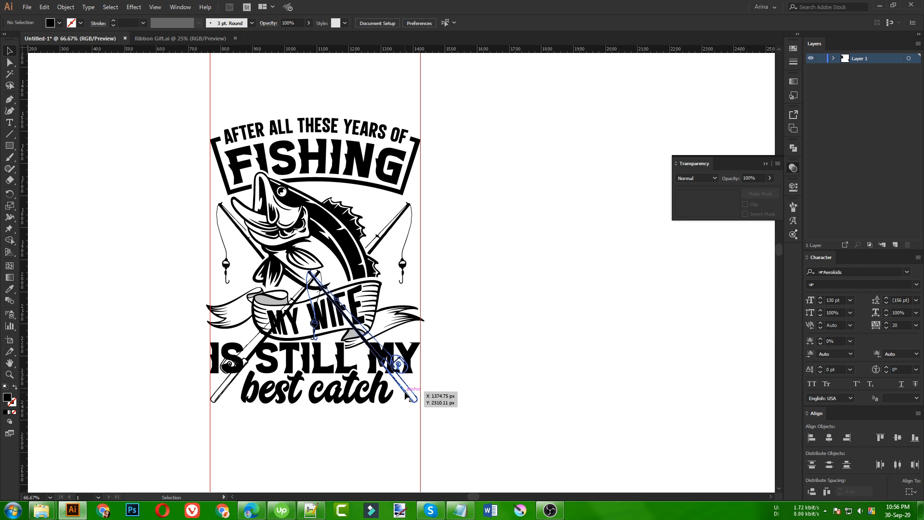
- Add an opacity mask with Clip off to the lower crossed rods over MY WIFE and return to the artwork
left_click(405, 392)
scroll(306, 355, "up", 1)
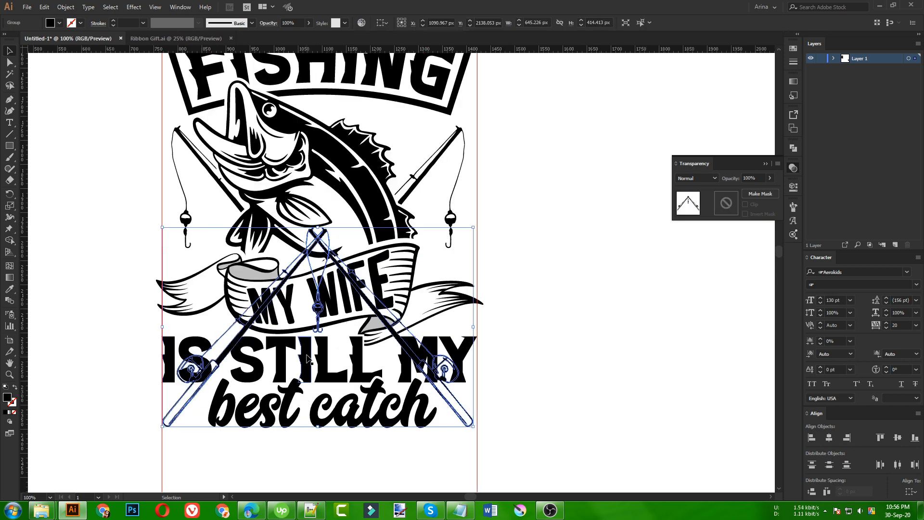
left_click(721, 210)
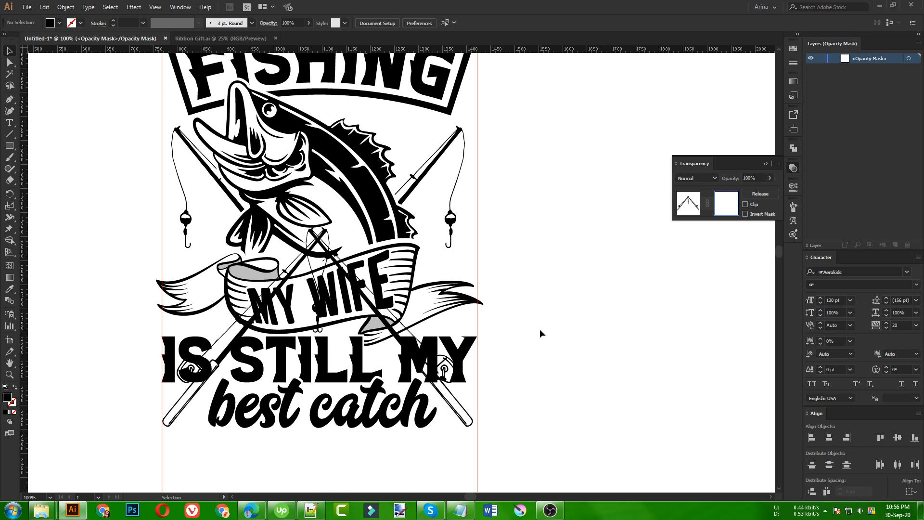
left_click(700, 211)
left_click(511, 405)
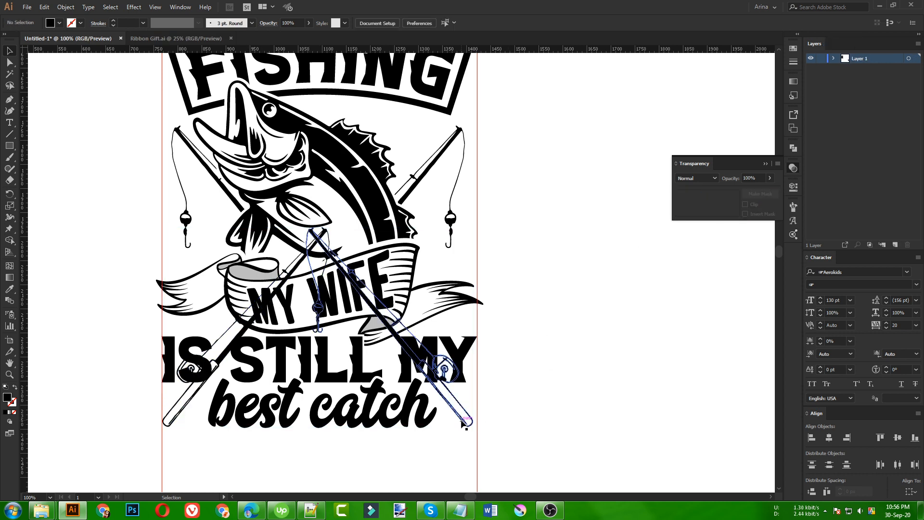
- Erase the lower crossed rods from their tips down to the lower part of the IS STILL MY lettering with the Eraser tool
left_click(464, 424)
key("shift+e")
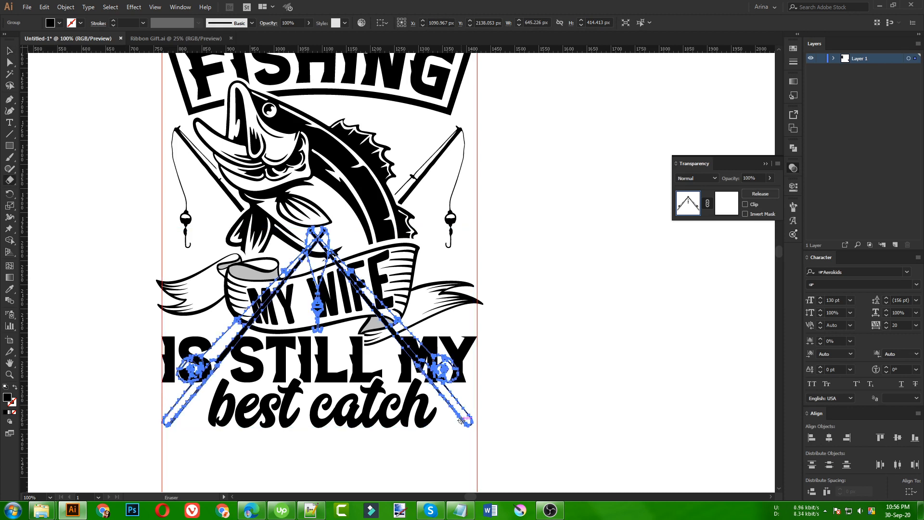
left_click_drag(135, 143, 531, 374)
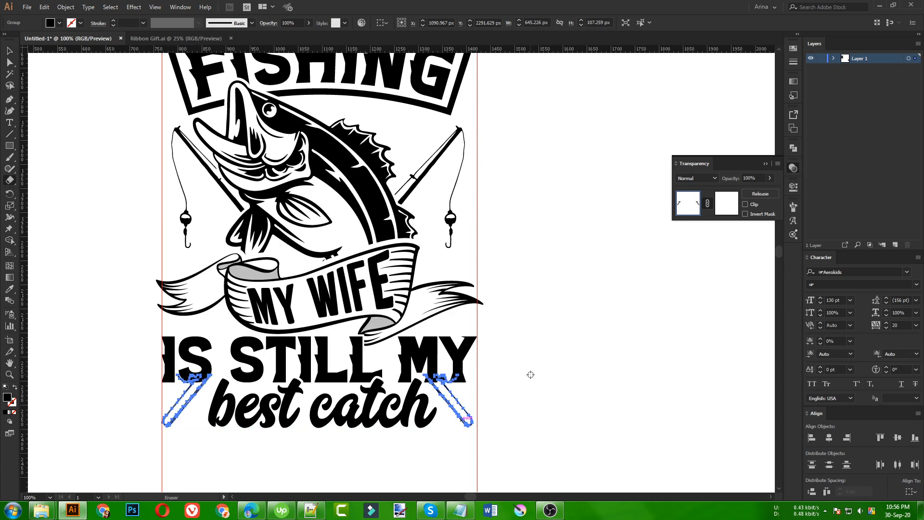
key("v")
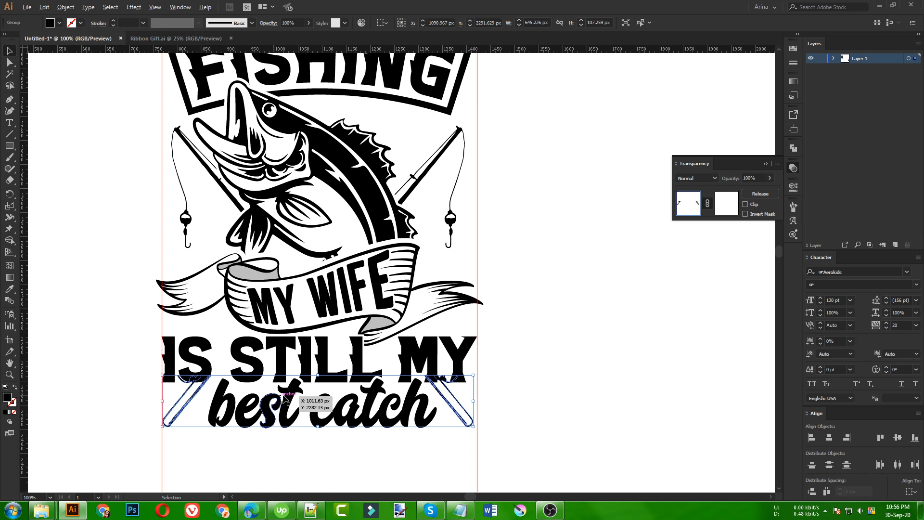
- Erase the leftover reel pieces overlapping IS STILL MY, keeping only the rod handle ends on either side of best catch
scroll(264, 388, "up", 1)
scroll(267, 387, "down", 1)
key("shift+e")
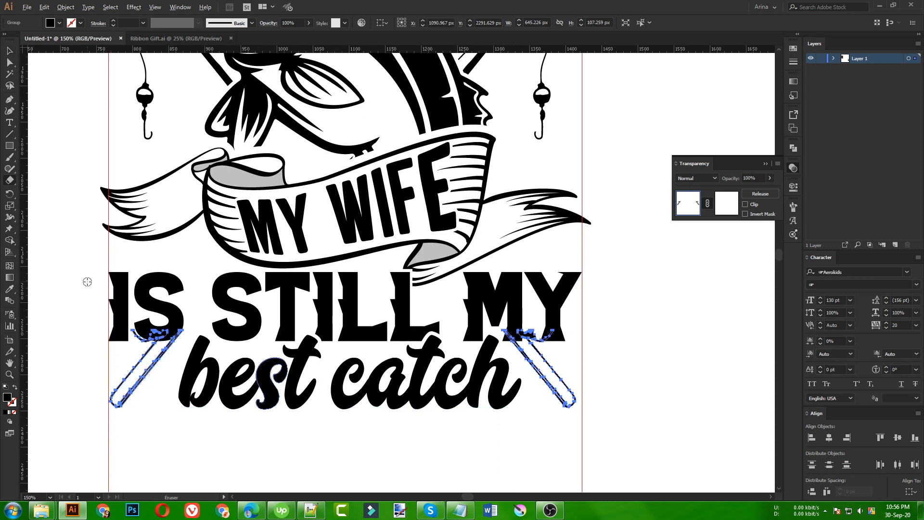
mouse_move(88, 281)
left_mouse_down()
mouse_move(527, 340)
mouse_move(620, 330)
mouse_move(640, 346)
left_mouse_up()
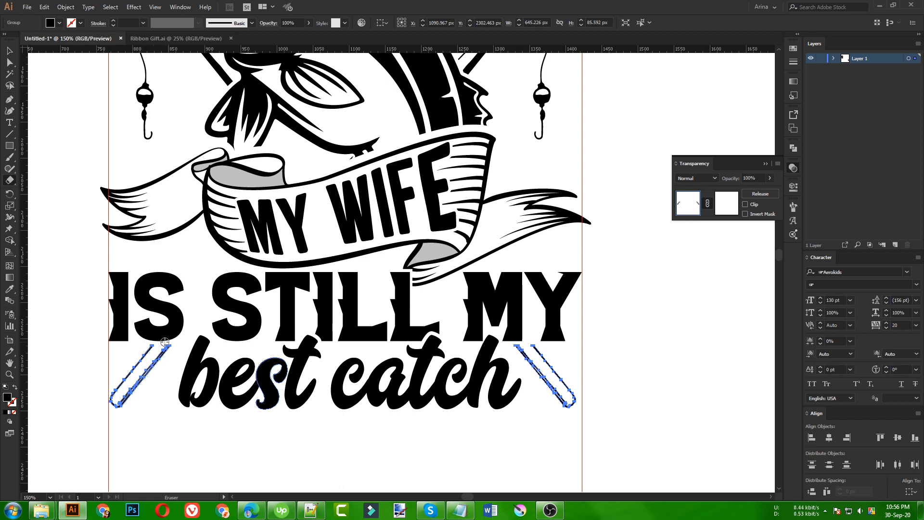
key("v")
left_click(292, 452)
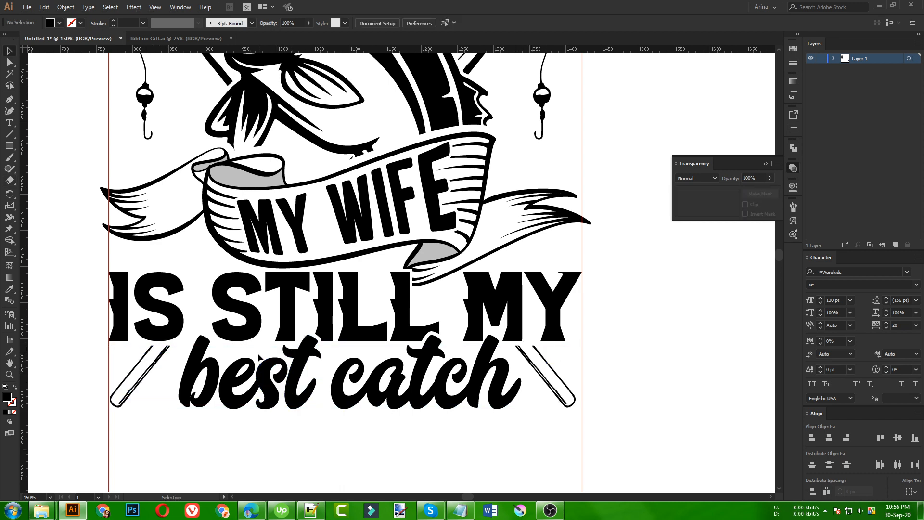
- Delete the two vertical guides at the sides of the design
scroll(258, 359, "down", 1)
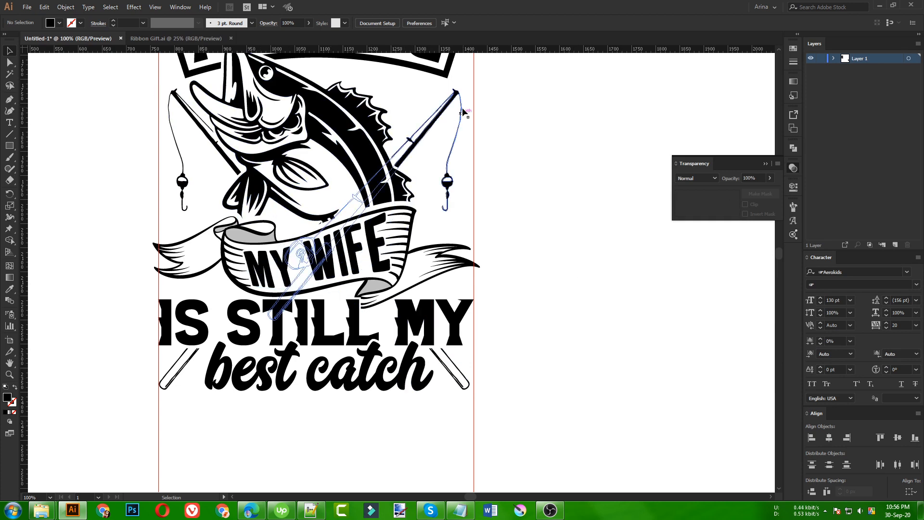
scroll(281, 354, "down", 1)
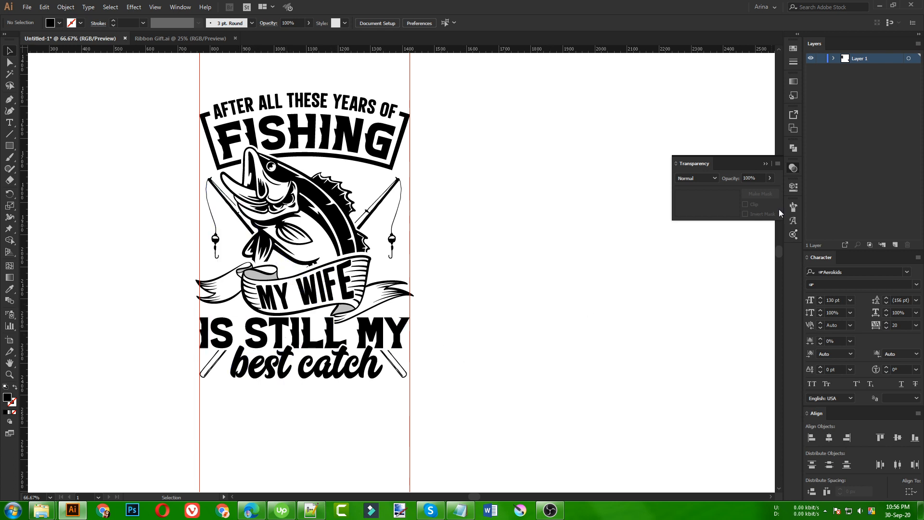
left_click(793, 173)
left_click(793, 168)
left_click_drag(163, 86, 438, 391)
left_click(437, 390)
left_click_drag(163, 422, 497, 452)
left_click(497, 452)
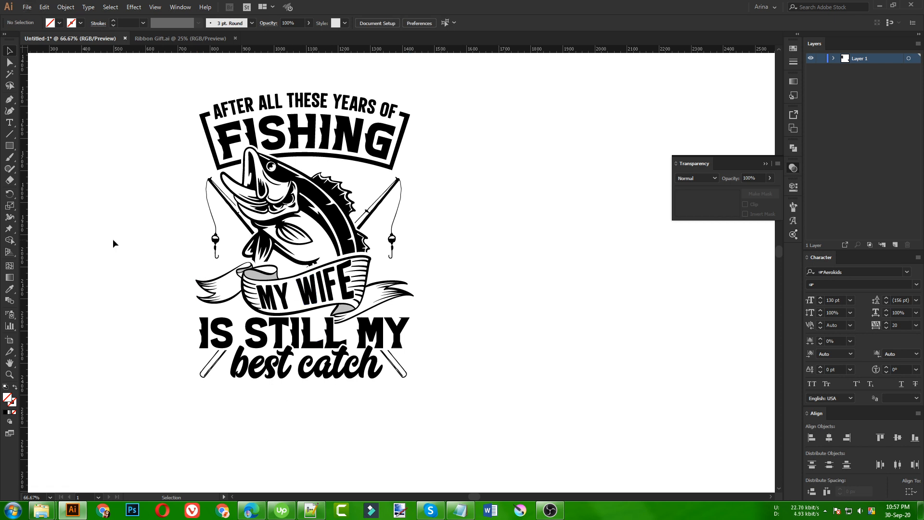
- Select the whole design and expand its appearance
scroll(296, 274, "up", 2)
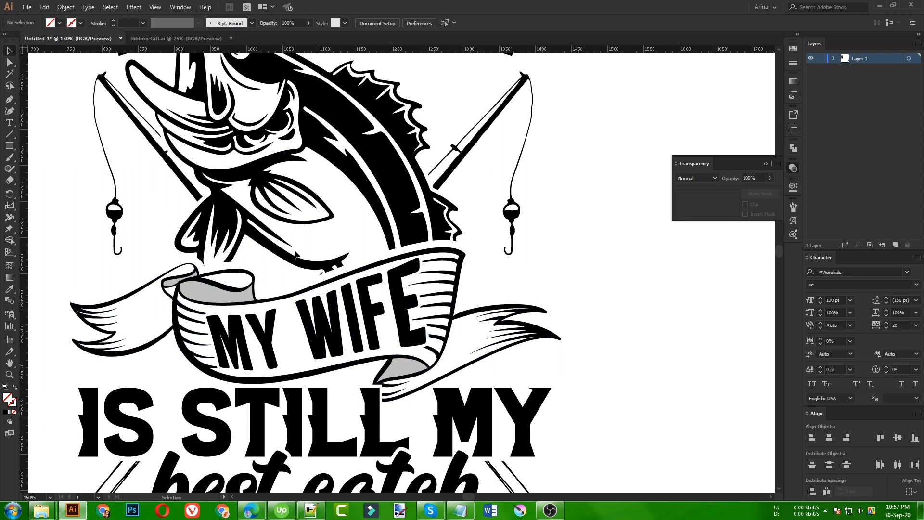
scroll(309, 269, "down", 2)
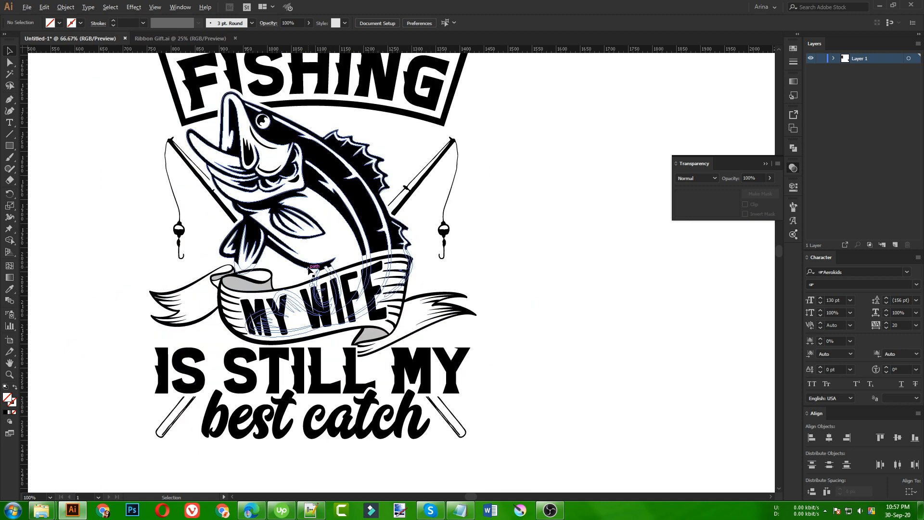
left_click_drag(146, 83, 490, 433)
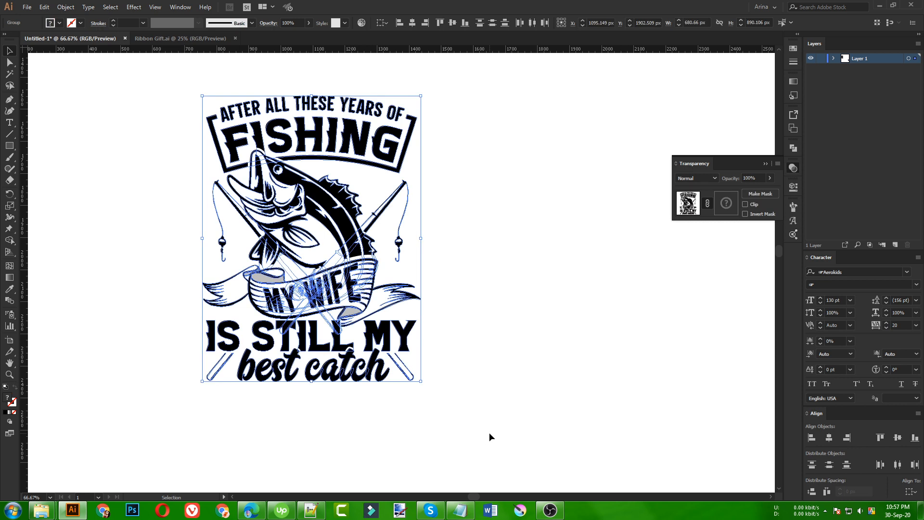
left_click(66, 6)
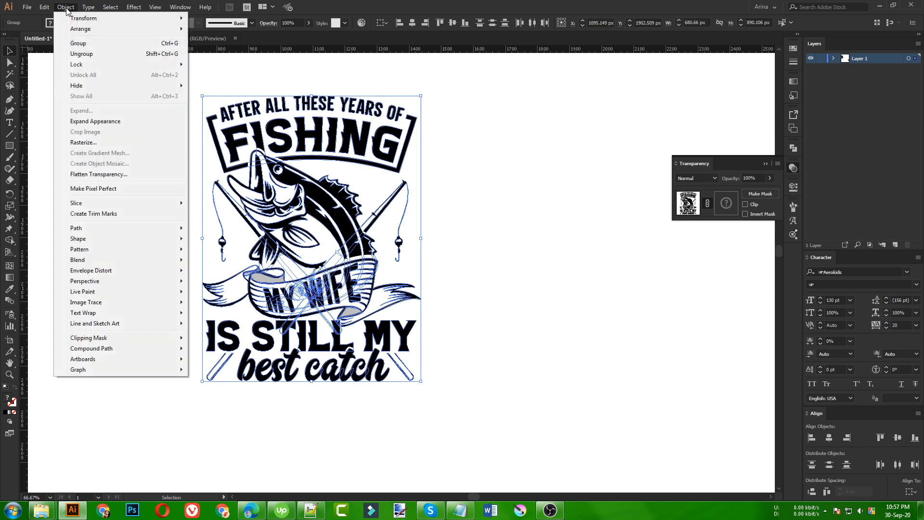
left_click(83, 121)
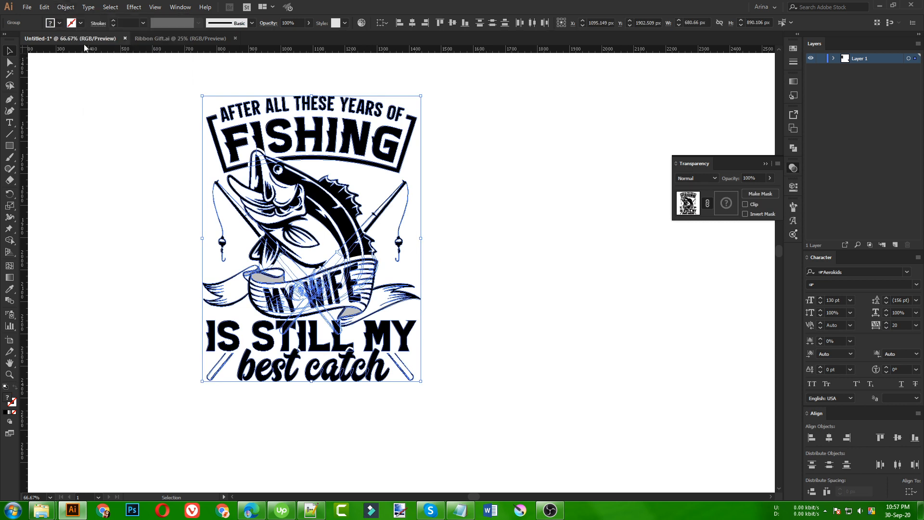
left_click(66, 7)
left_click(78, 111)
left_click(434, 324)
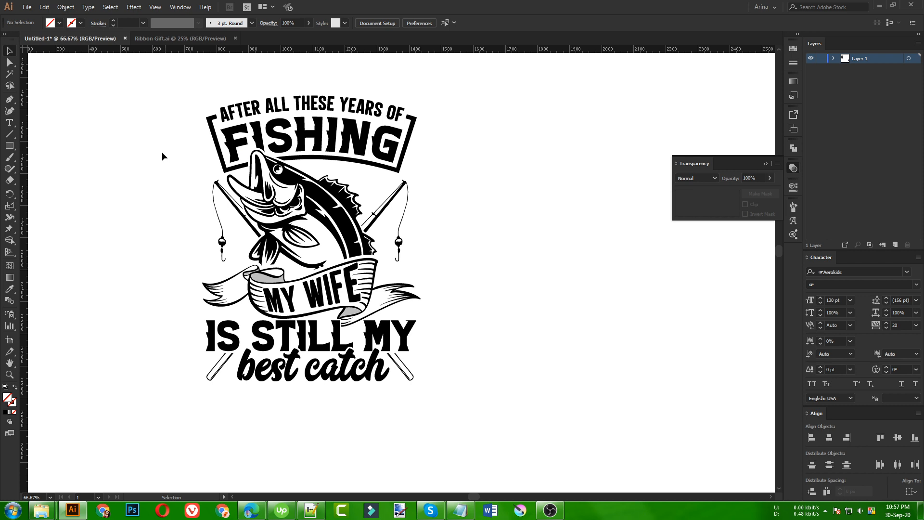
- Duplicate the whole design horizontally, placing the copy about 742 px to the right of the original
scroll(327, 130, "up", 1)
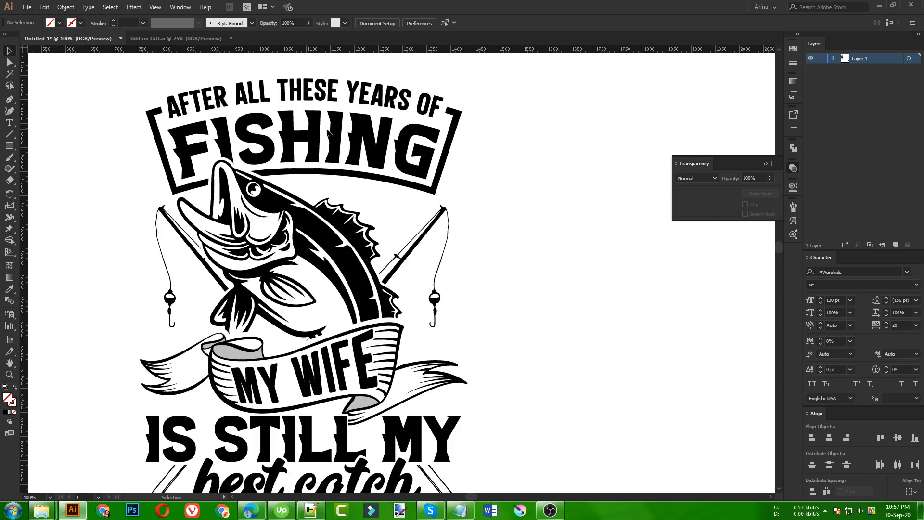
scroll(125, 182, "down", 1)
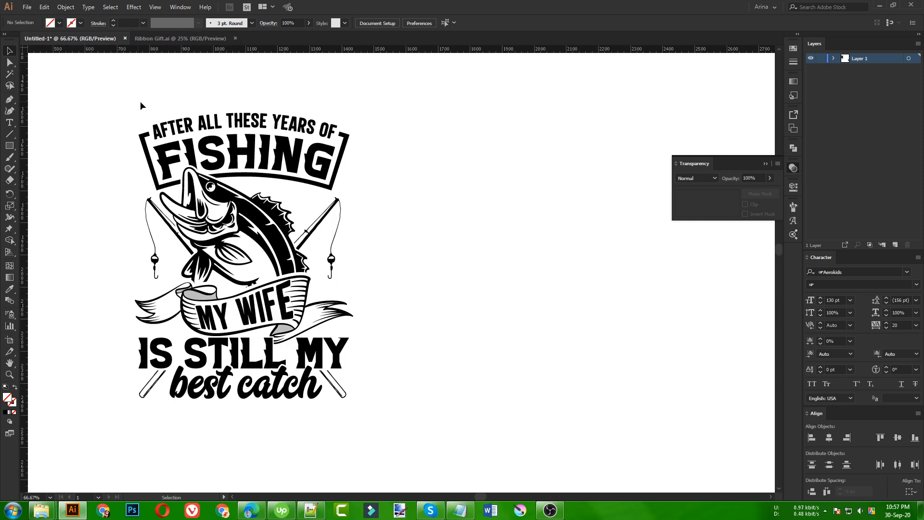
left_click_drag(123, 148, 424, 456)
left_click(413, 386)
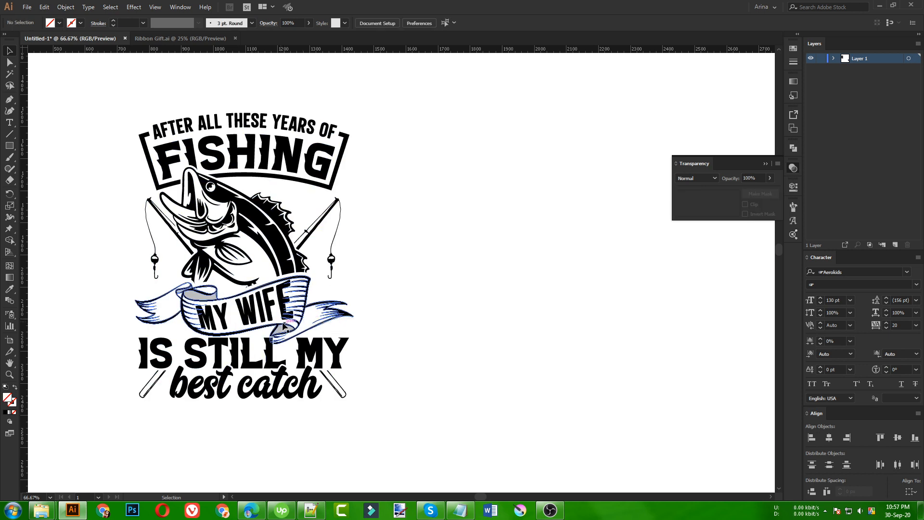
left_click_drag(105, 96, 420, 430)
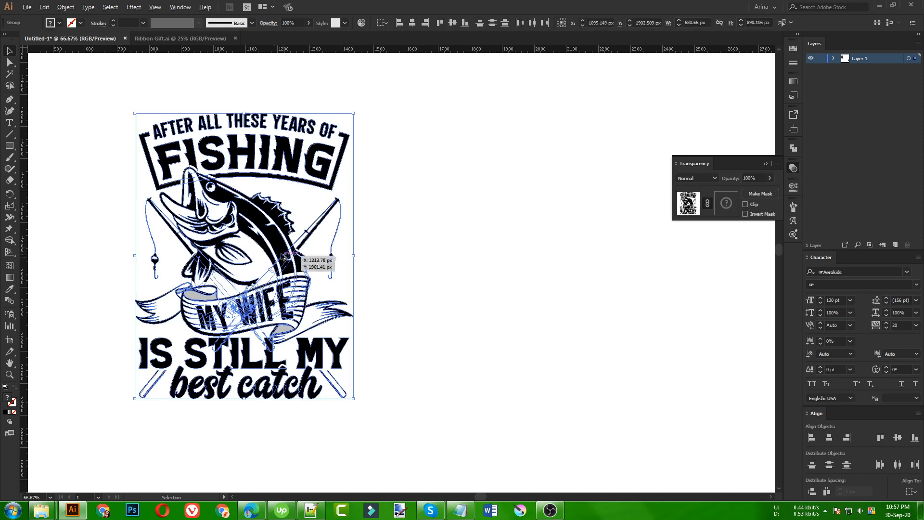
left_click_drag(280, 250, 518, 250)
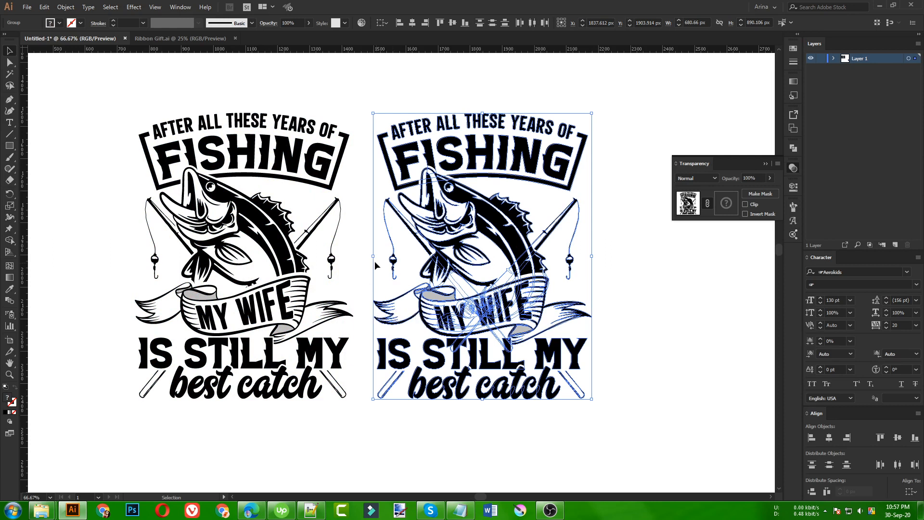
left_click(607, 313)
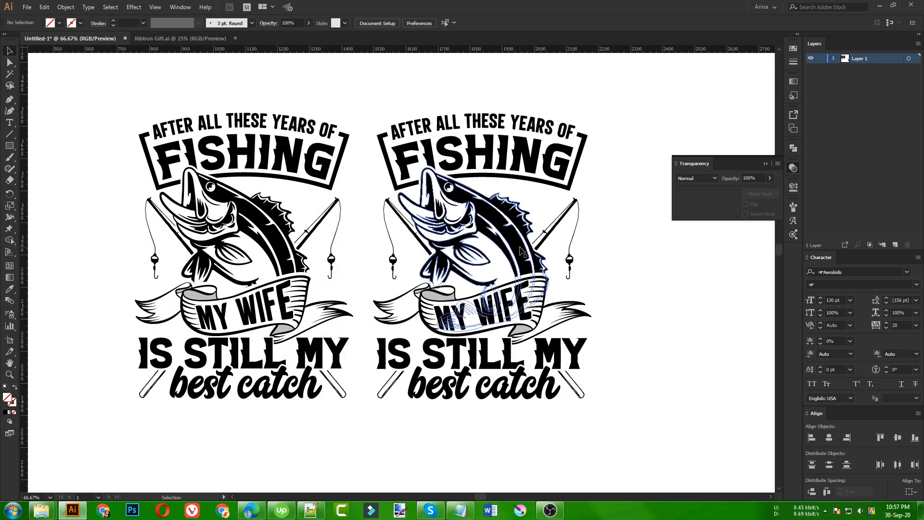
- Isolate the fish-and-banner group of the duplicate and draw a rectangle about 855 by 920 px covering the fish and banner
double_click(501, 232)
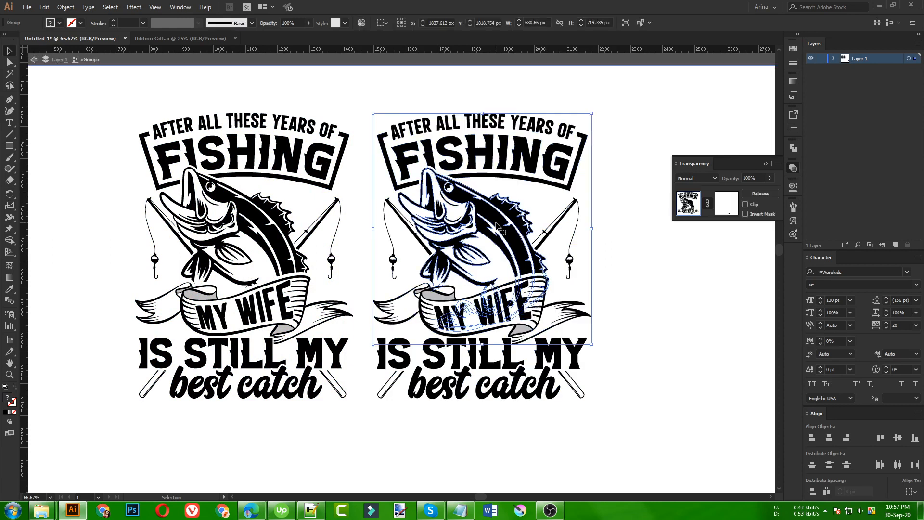
left_click(498, 226)
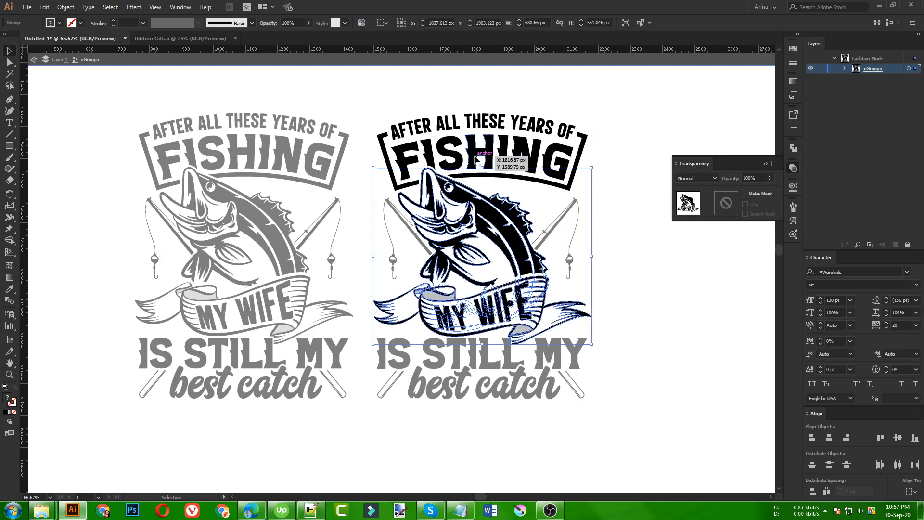
double_click(496, 223)
left_click(496, 222)
double_click(497, 224)
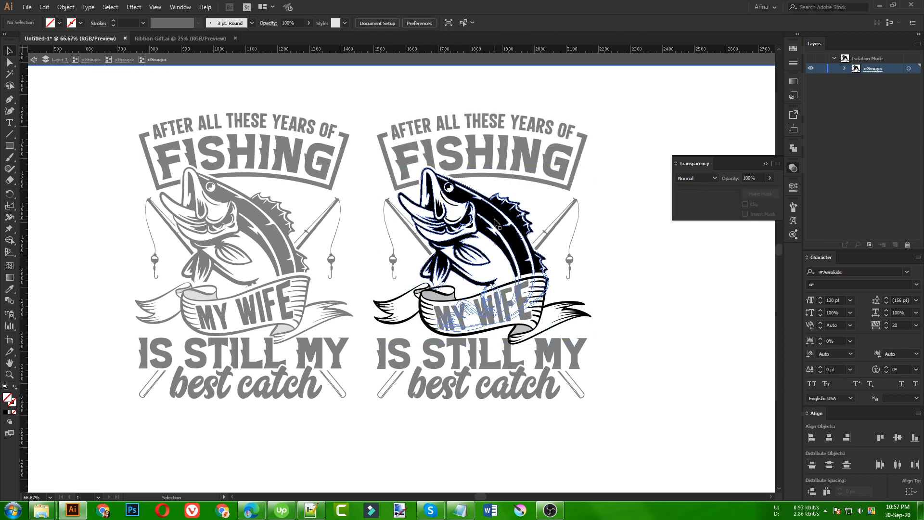
left_click(496, 222)
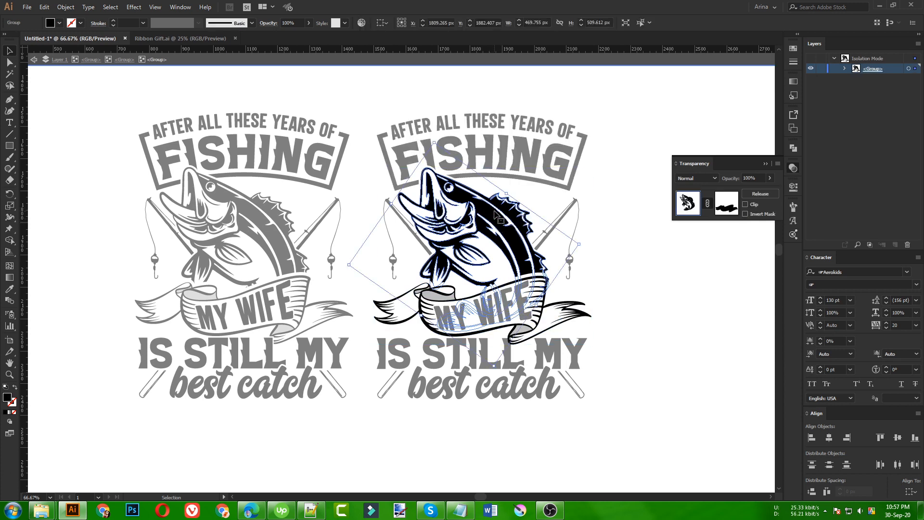
left_click(657, 304)
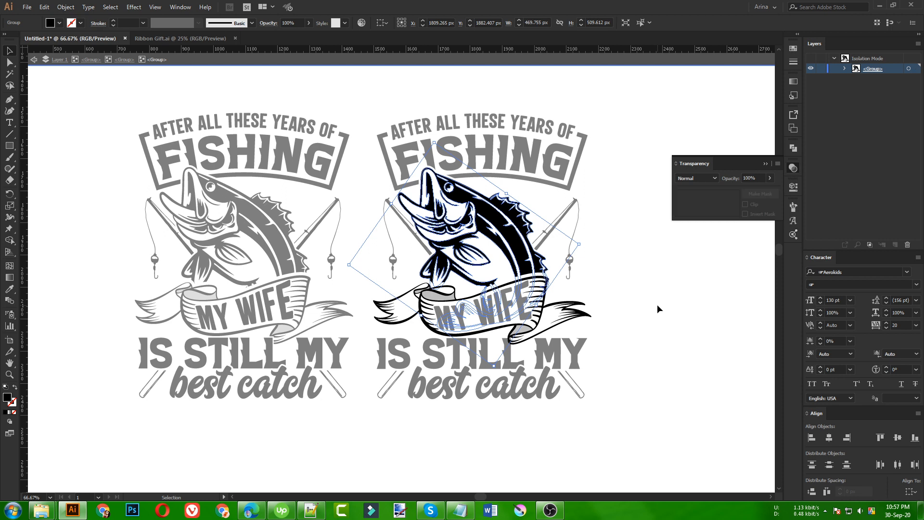
left_click(9, 146)
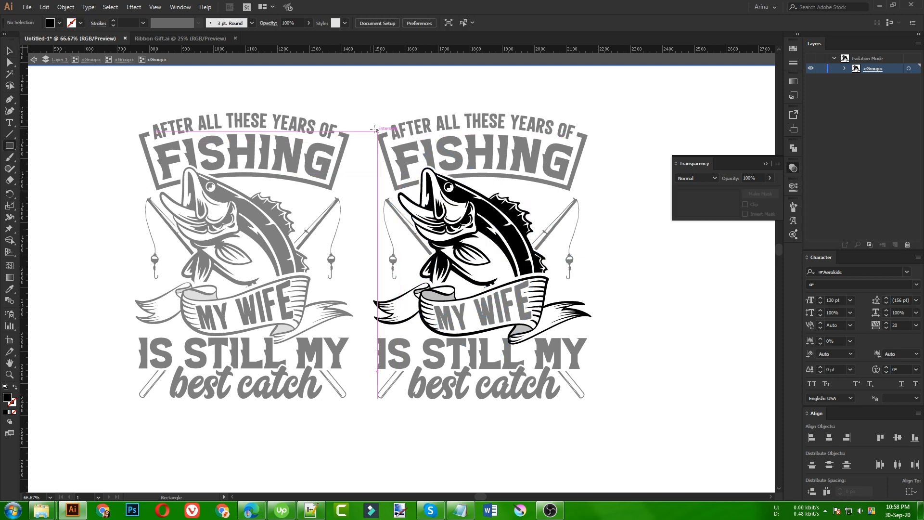
left_click_drag(358, 129, 633, 424)
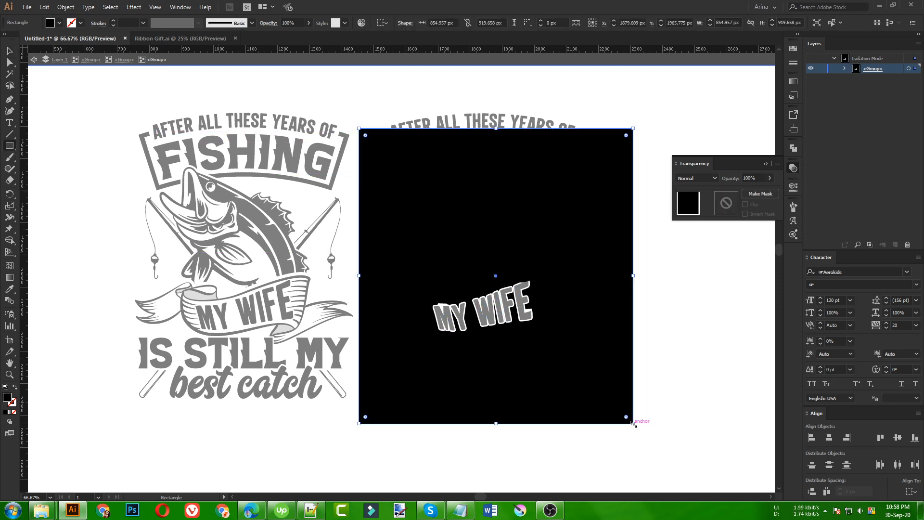
- Fill the rectangle with the light orange swatch and place it behind the fish and banner
left_click(59, 22)
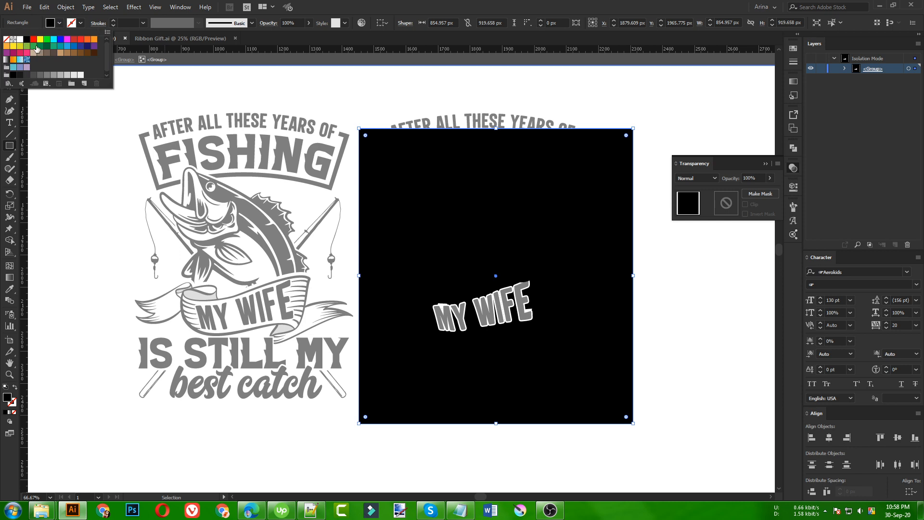
left_click(6, 46)
left_click(54, 157)
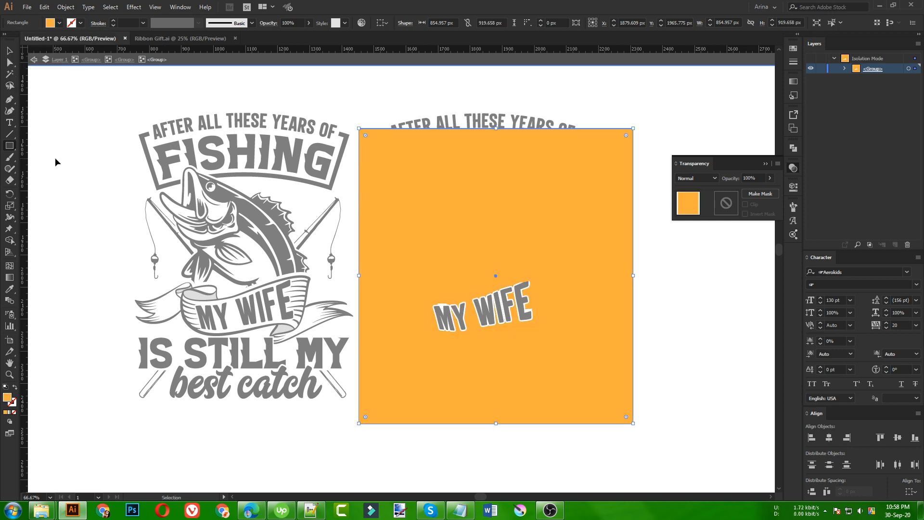
left_click(55, 159, "ctrl")
key("ctrl+x")
key("ctrl+b")
key("b")
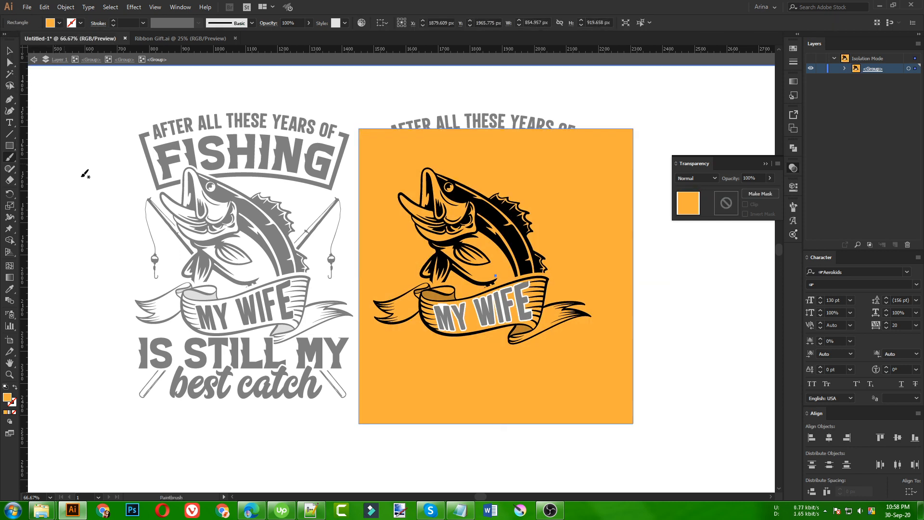
key("v")
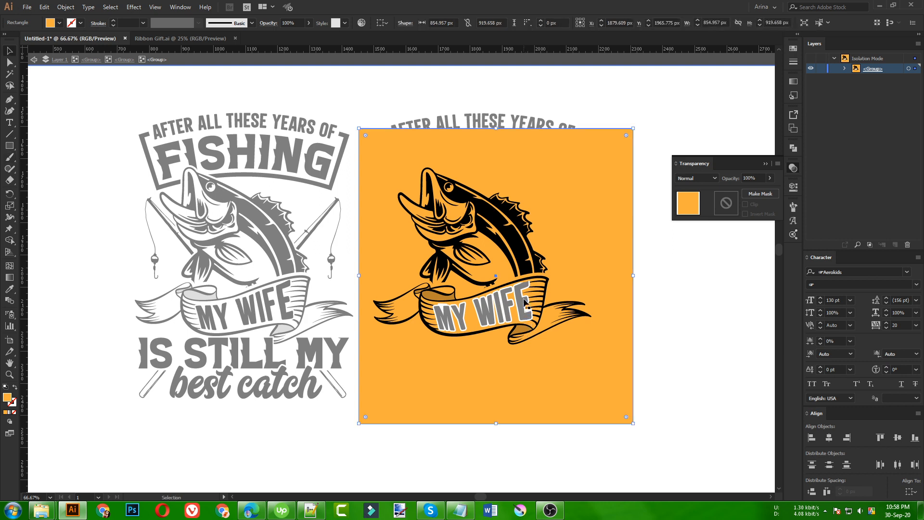
- Divide the fish and the orange rectangle into separate pieces with Pathfinder Divide
left_click(515, 248)
left_click(618, 239, "shift")
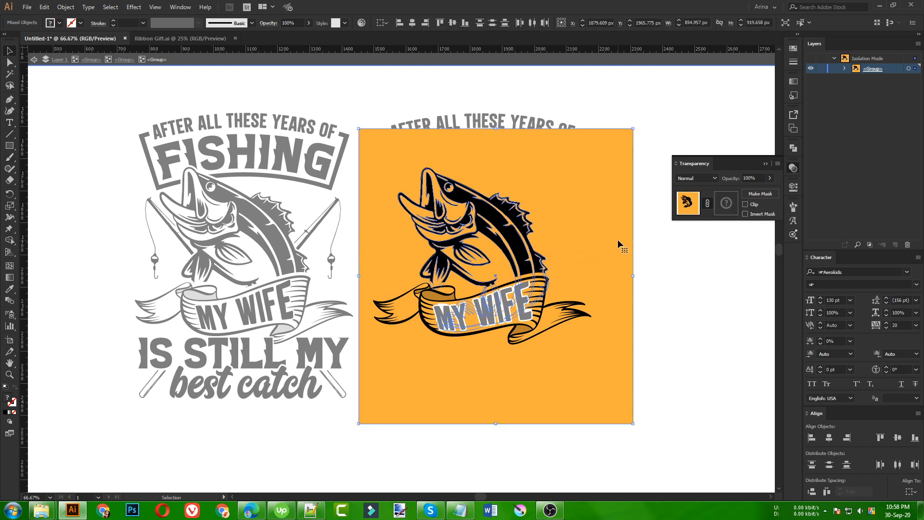
left_click(795, 149)
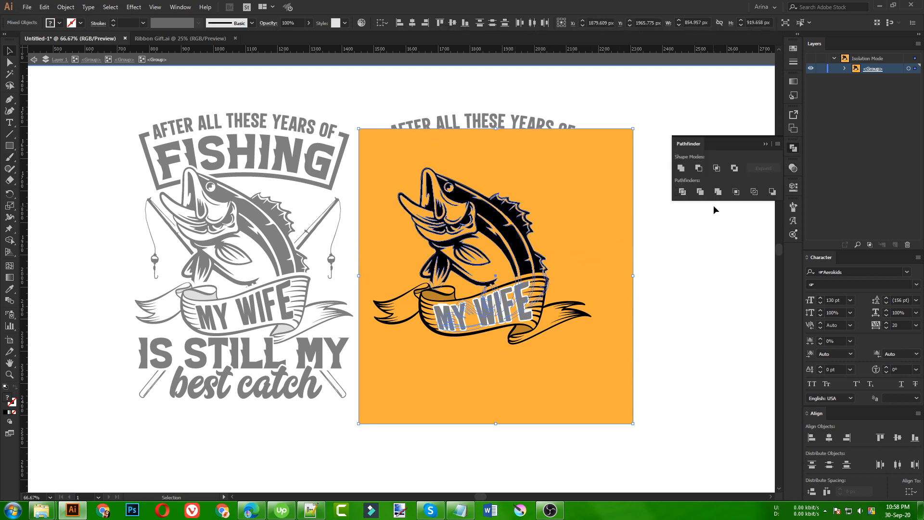
left_click(684, 193)
left_click(664, 298)
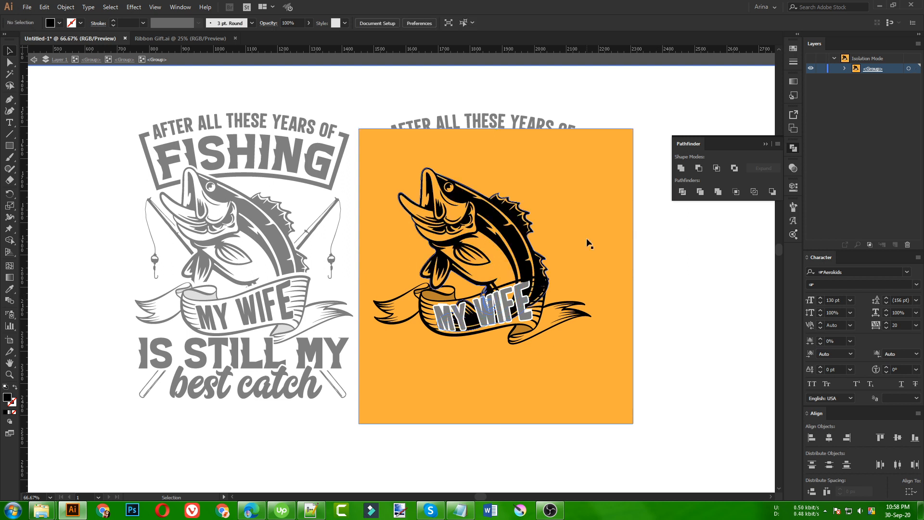
- Delete the orange area surrounding the fish, keeping the orange inside its outline, and leave isolation mode
double_click(587, 238)
left_click(586, 237)
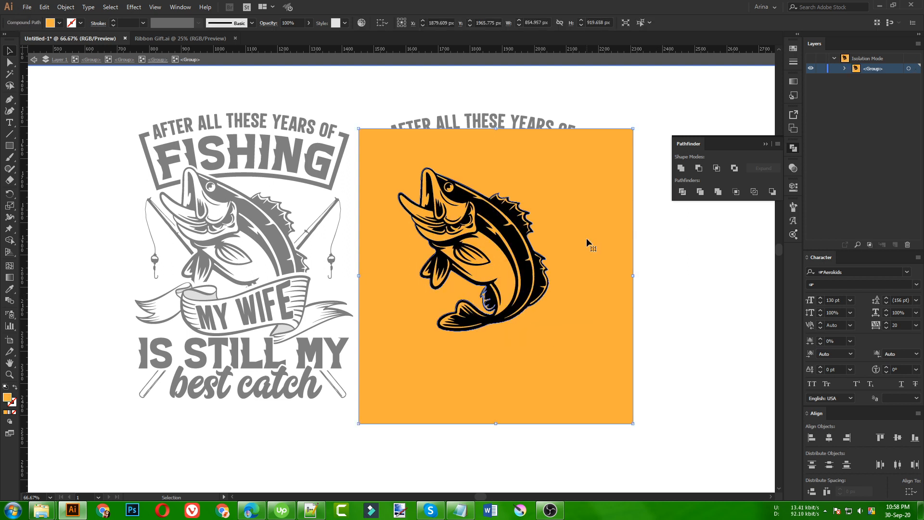
key("Delete")
double_click(678, 268)
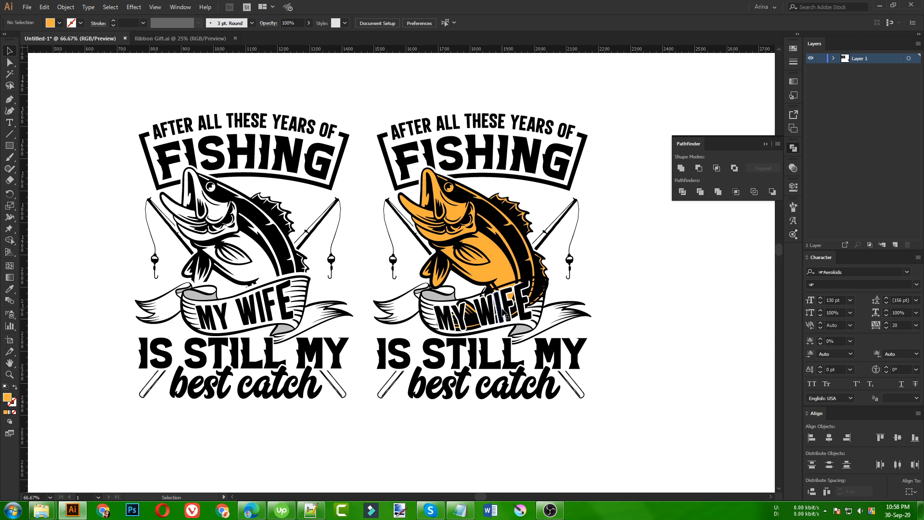
- Isolate the duplicate's banner and offset its path by 10 px with miter joins
scroll(503, 313, "up", 1)
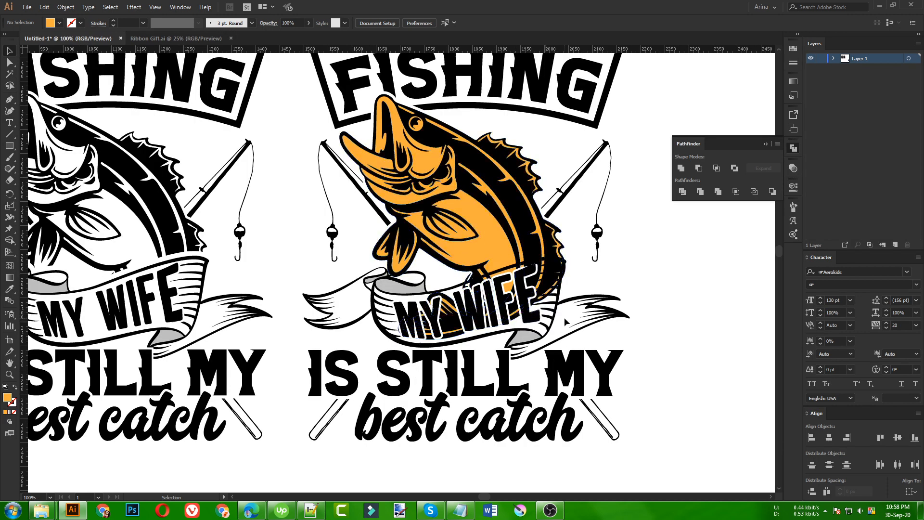
double_click(591, 324)
left_click(591, 324)
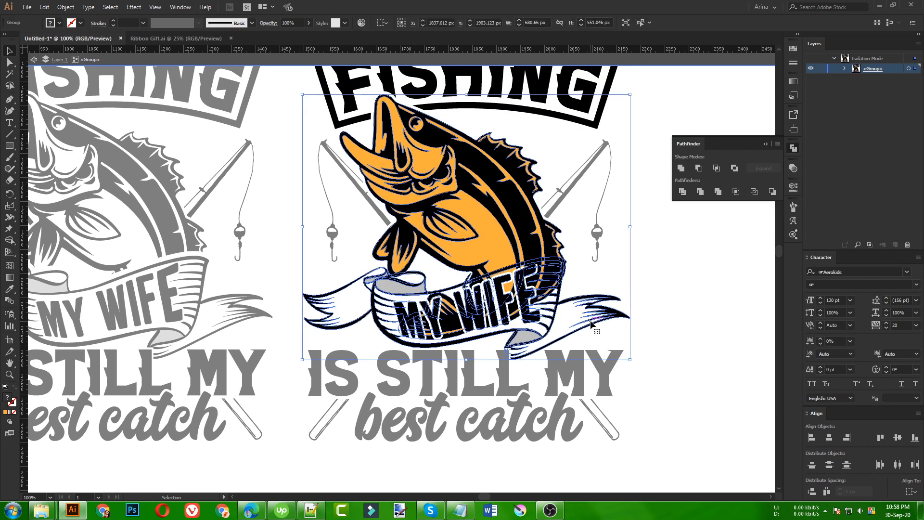
double_click(591, 324)
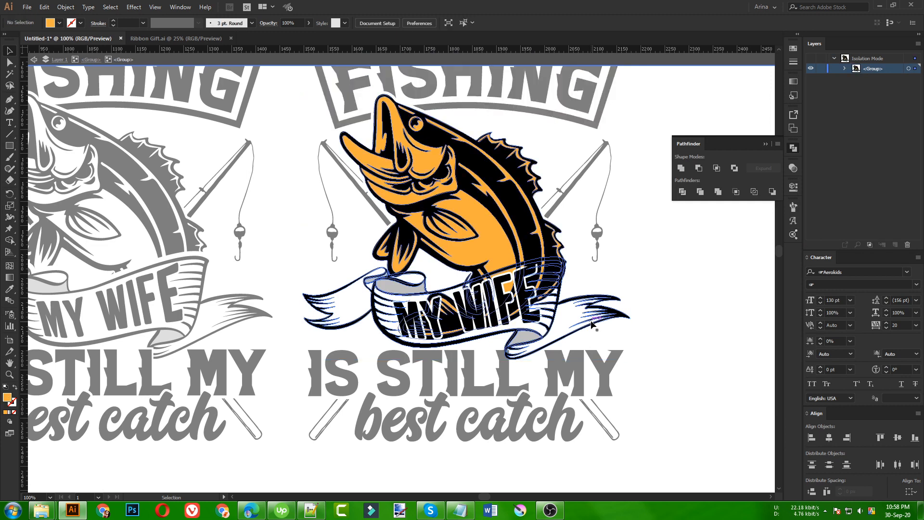
double_click(591, 324)
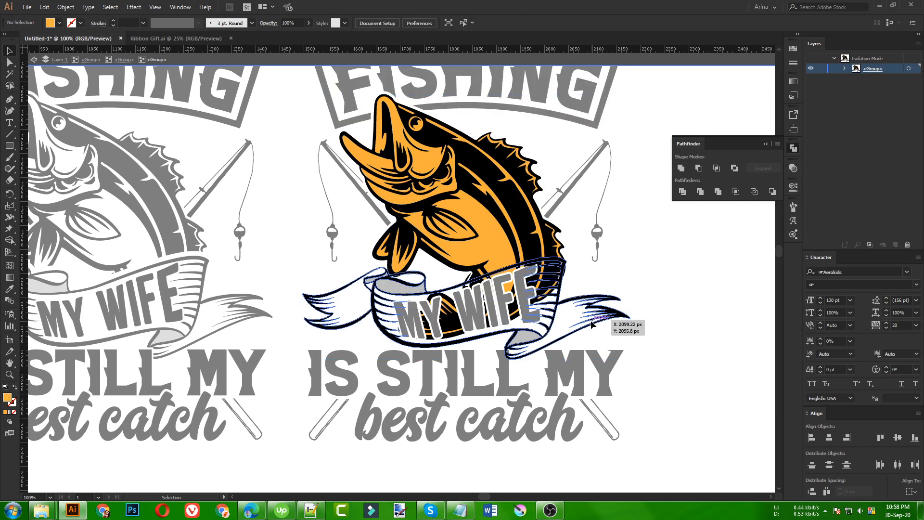
left_click(66, 7)
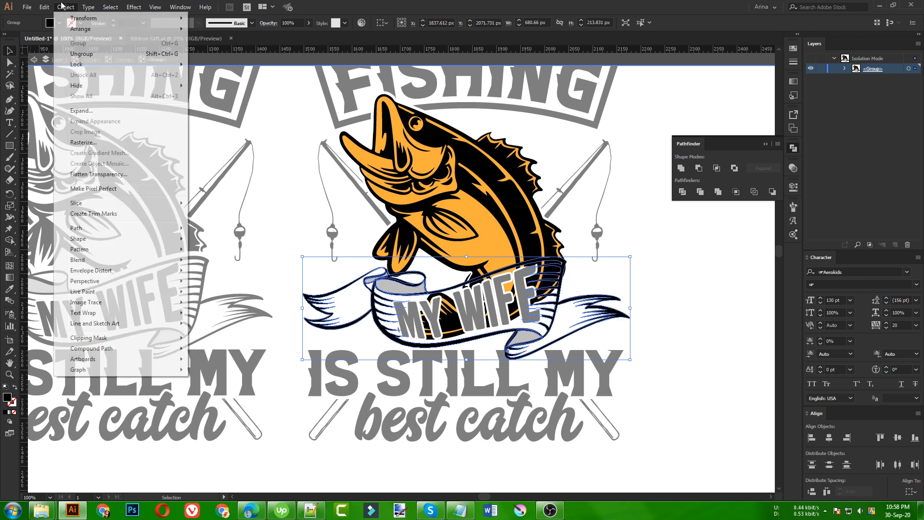
mouse_move(108, 230)
left_click(219, 265)
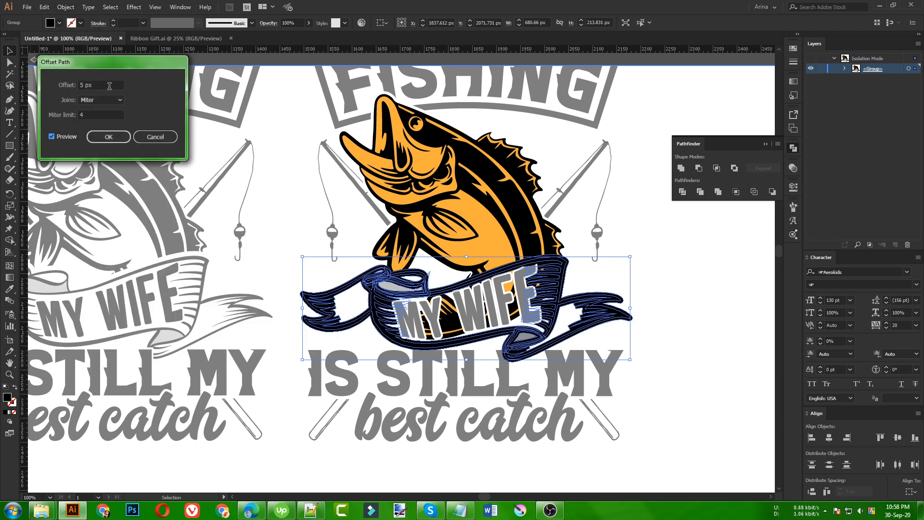
scroll(103, 85, "up", 5)
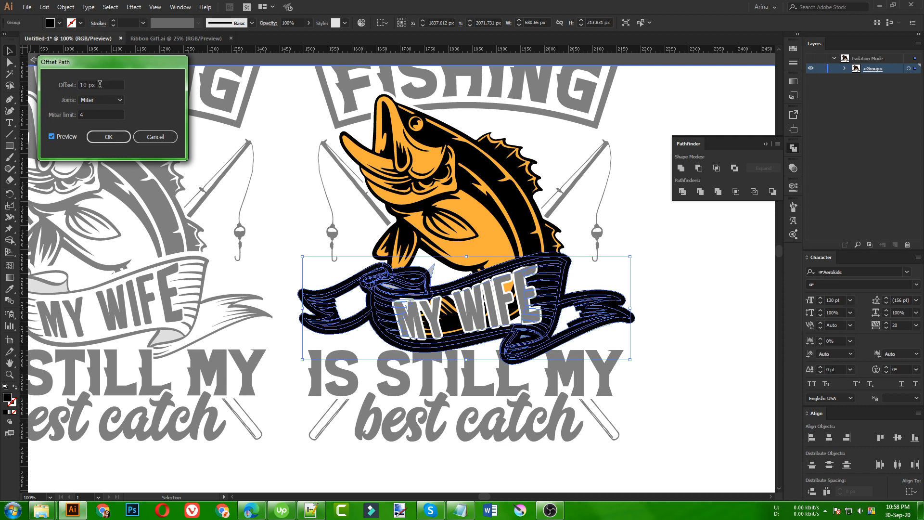
left_click(119, 139)
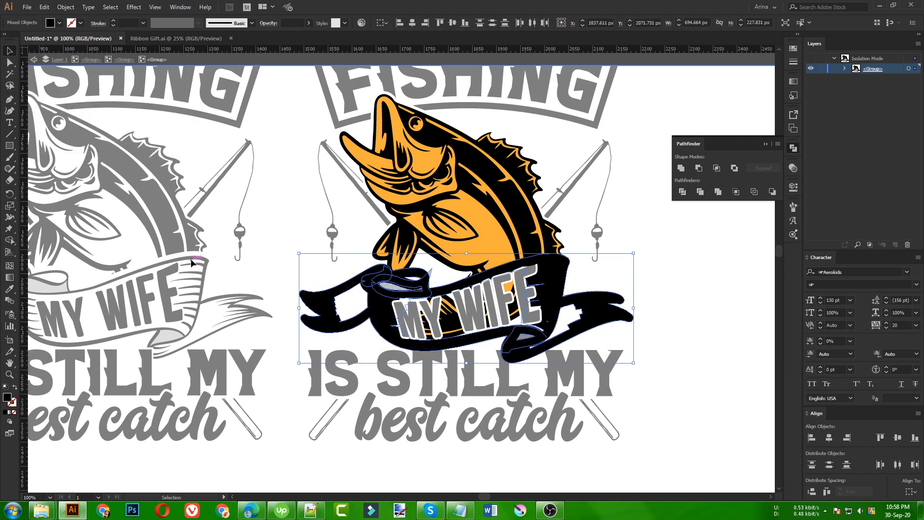
- Cut the offset banner paths and give the orange fish group an opacity mask with Clip turned off
key("ctrl+x")
left_click(510, 227)
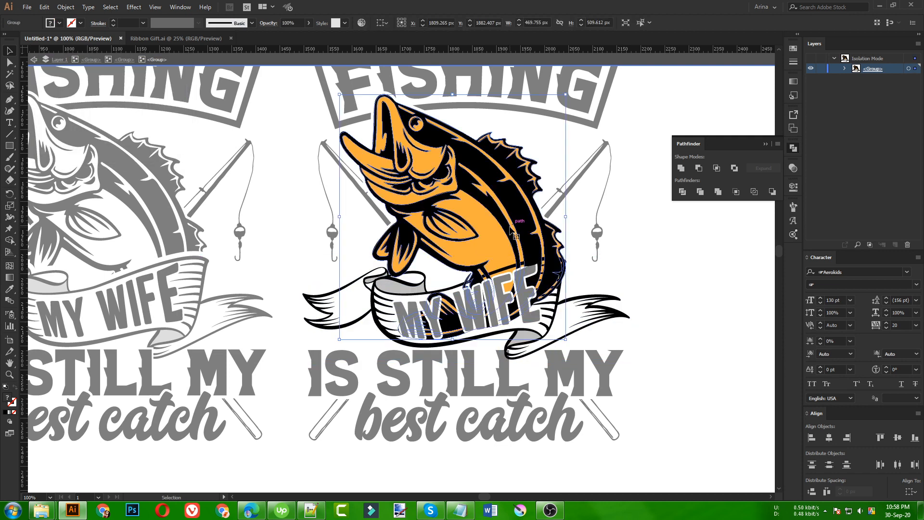
left_click(794, 168)
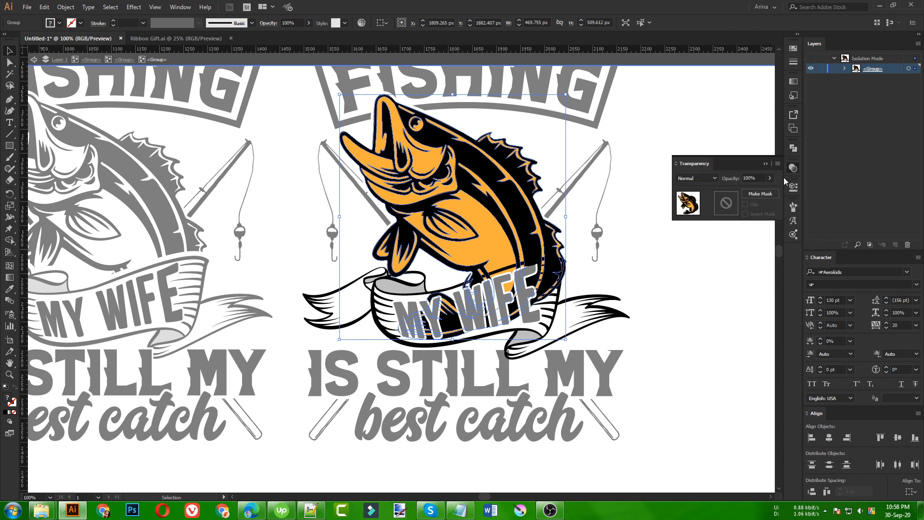
left_click(728, 204)
left_click(746, 204)
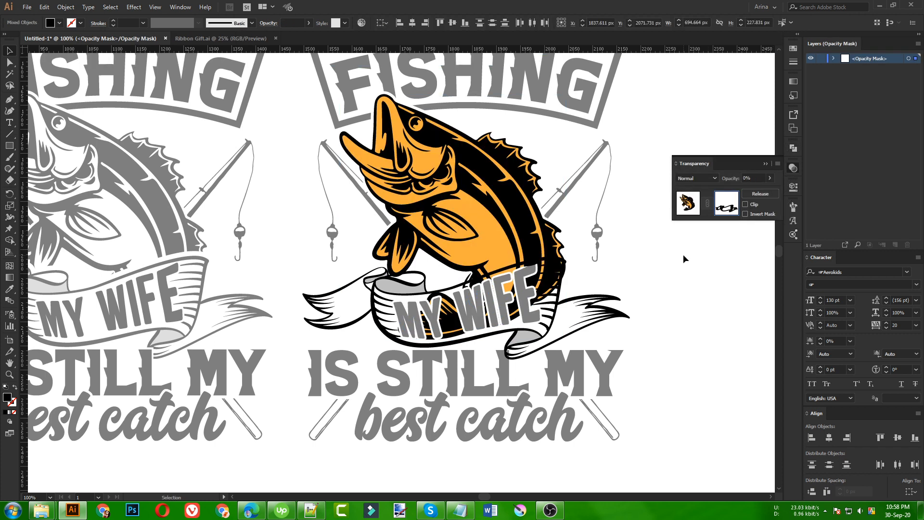
- Paste the offset banner paths in place in the fish's opacity mask, unite them, and exit mask editing and isolation
key("ctrl+f")
left_click(793, 149)
left_click(682, 168)
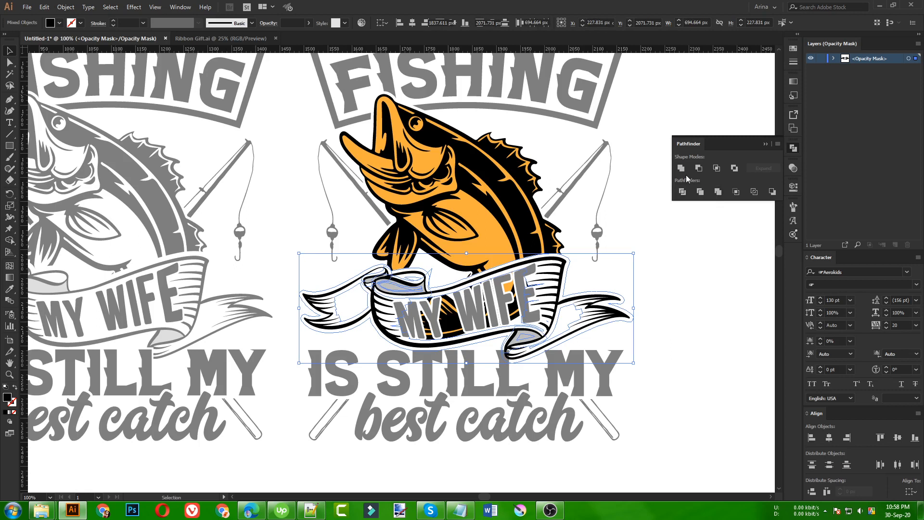
key("ctrl+minus")
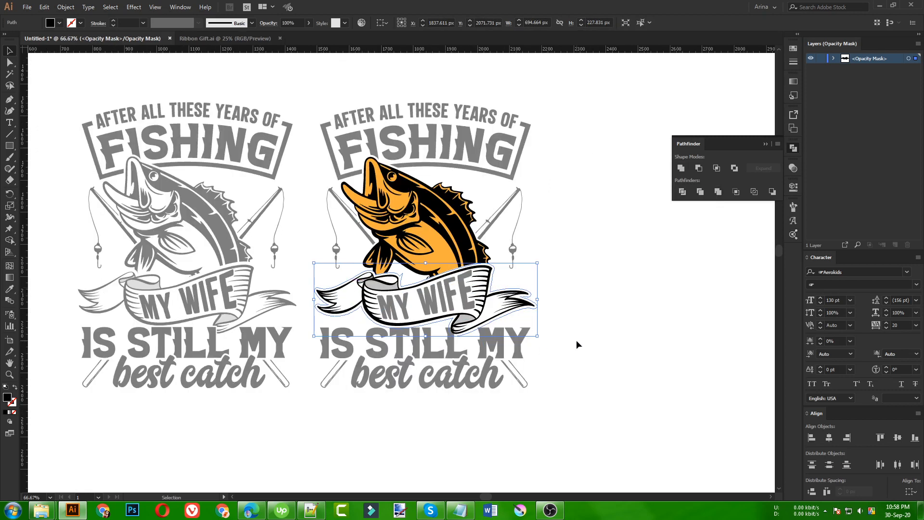
left_click(577, 340)
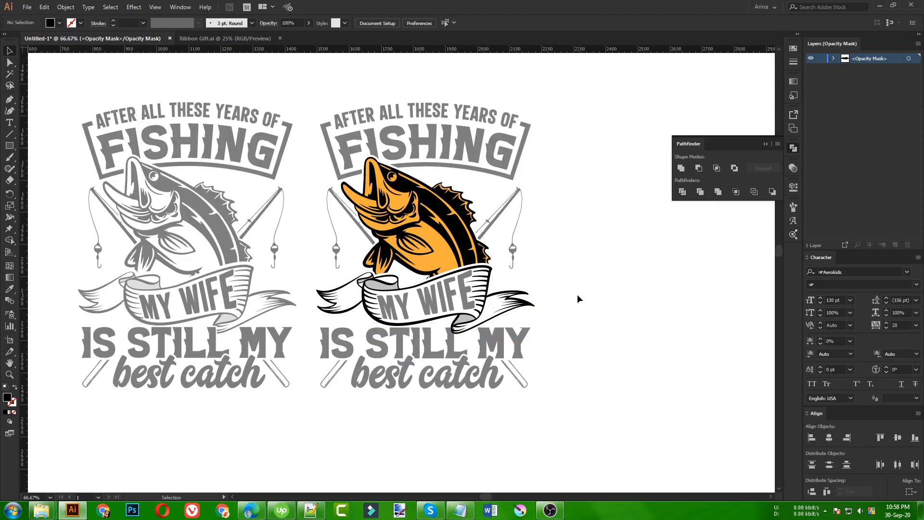
key("ctrl+shift+F10")
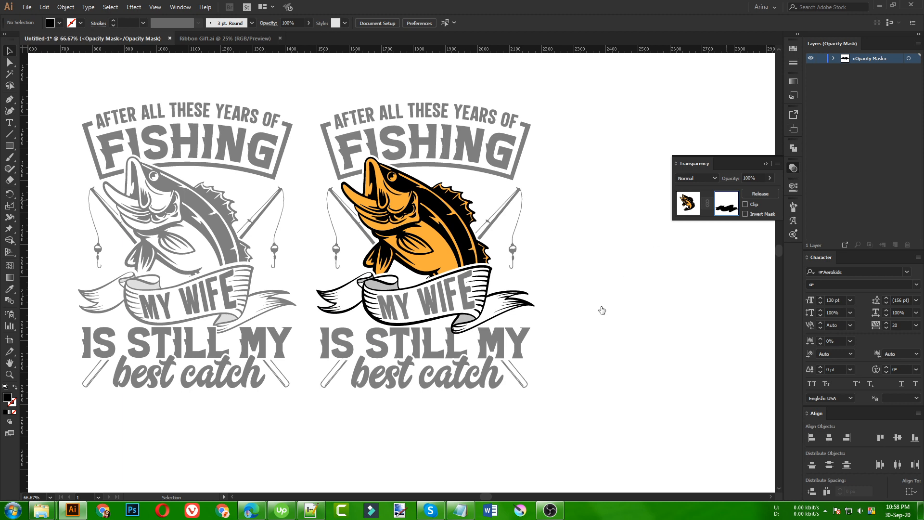
double_click(601, 344)
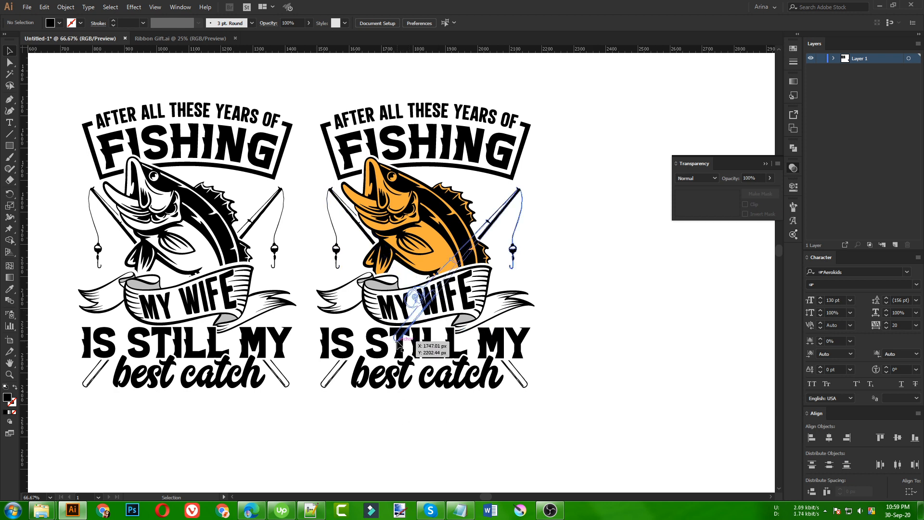
- Recolour the duplicate's AFTER ALL THESE YEARS OF and FISHING lettering and frame with the orange sampled from the fish
double_click(426, 132)
double_click(432, 133)
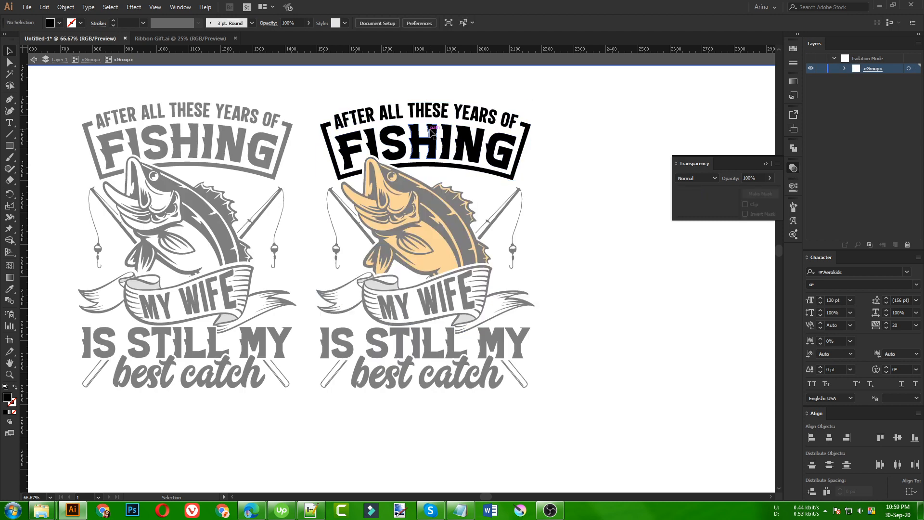
left_click(432, 133)
left_click(435, 110, "shift")
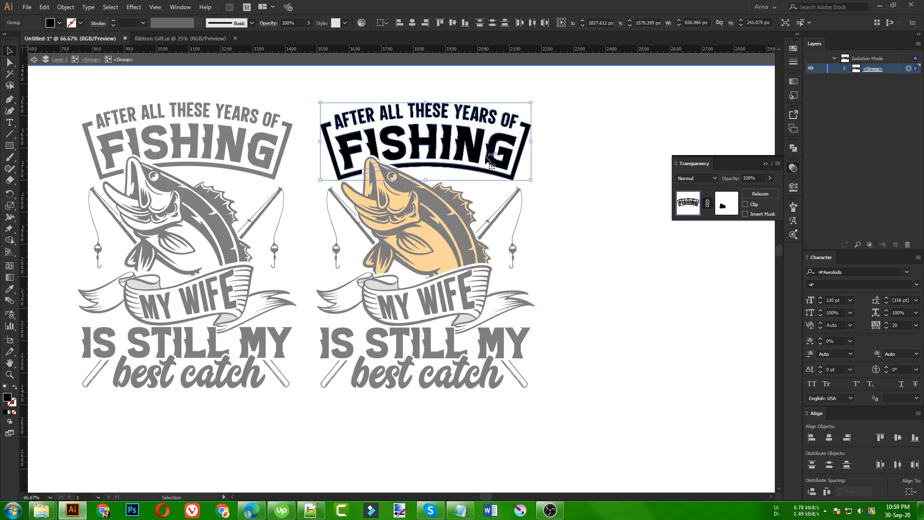
key("i")
left_click(441, 241)
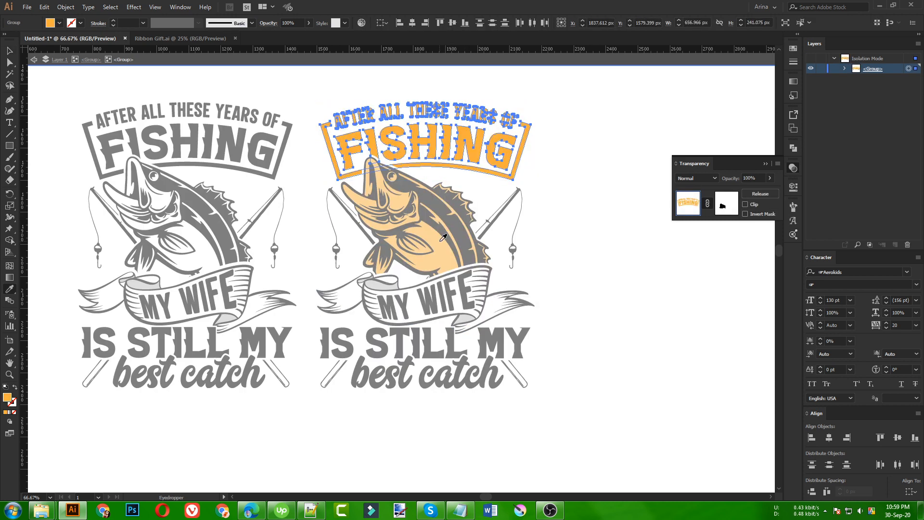
- Exit isolation and recolour the duplicate's IS STILL MY and best catch lettering and lower rod ends with the fish's orange
key("v")
left_click(539, 259)
double_click(568, 354)
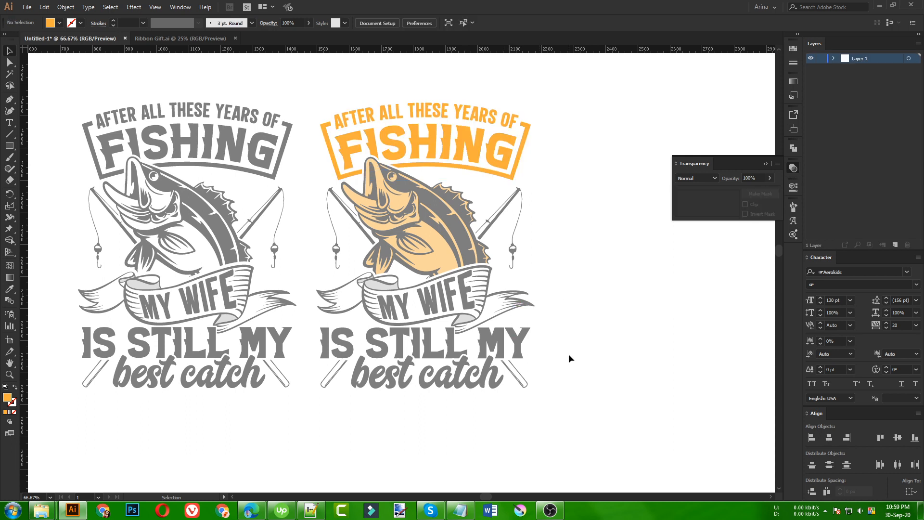
left_click(448, 380)
double_click(448, 379)
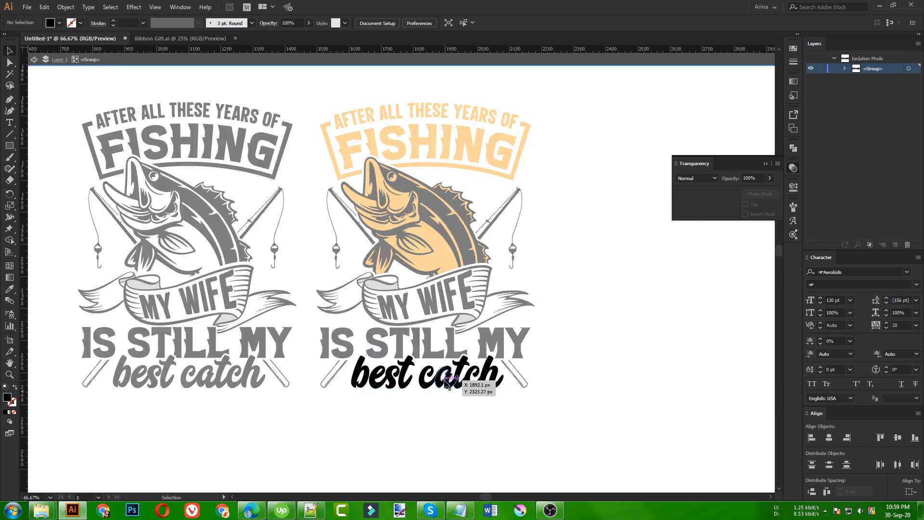
left_click(447, 382)
double_click(427, 425)
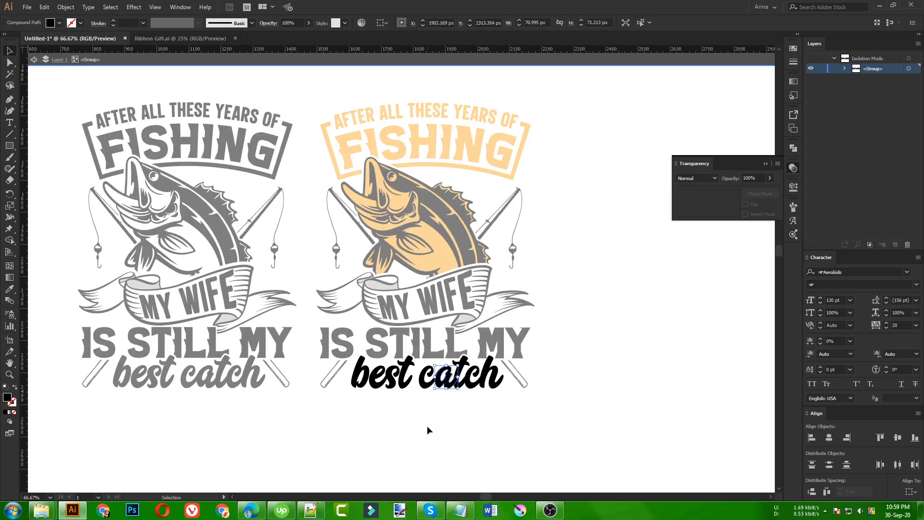
left_click(408, 384)
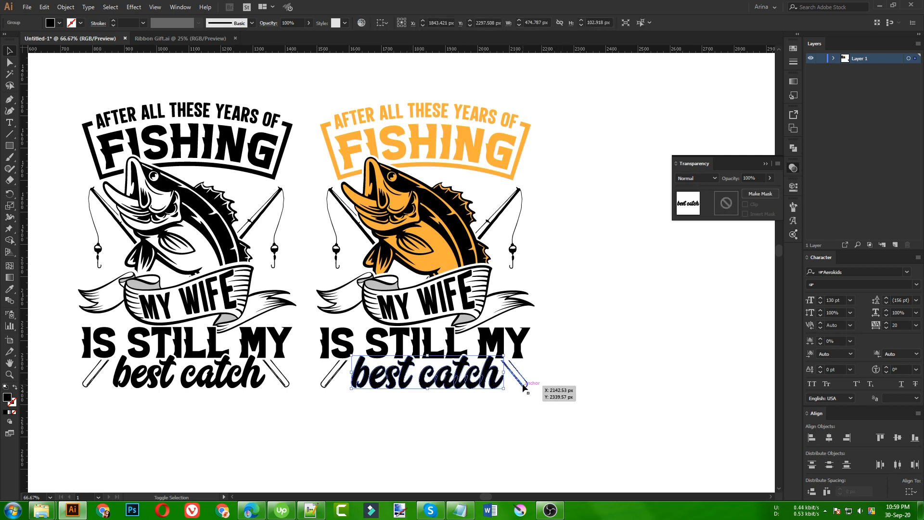
left_click(340, 342, "shift")
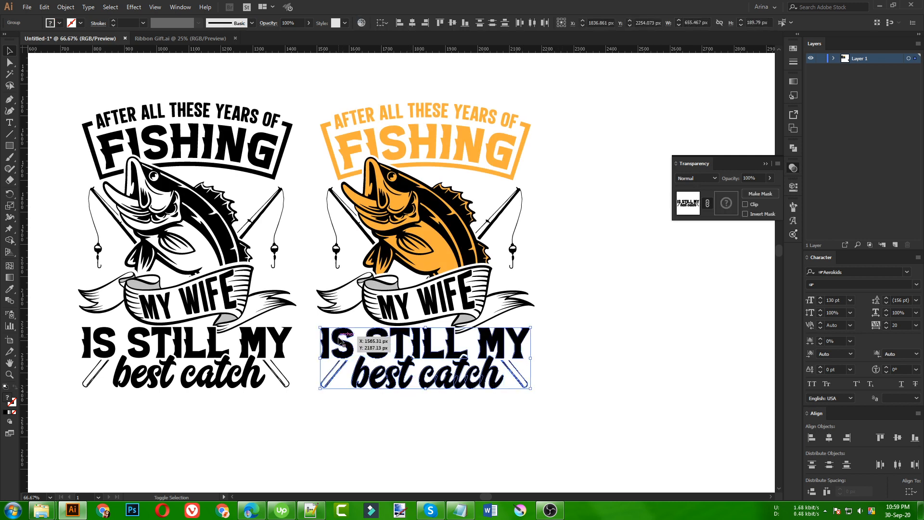
key("i")
left_click(419, 231)
key("v")
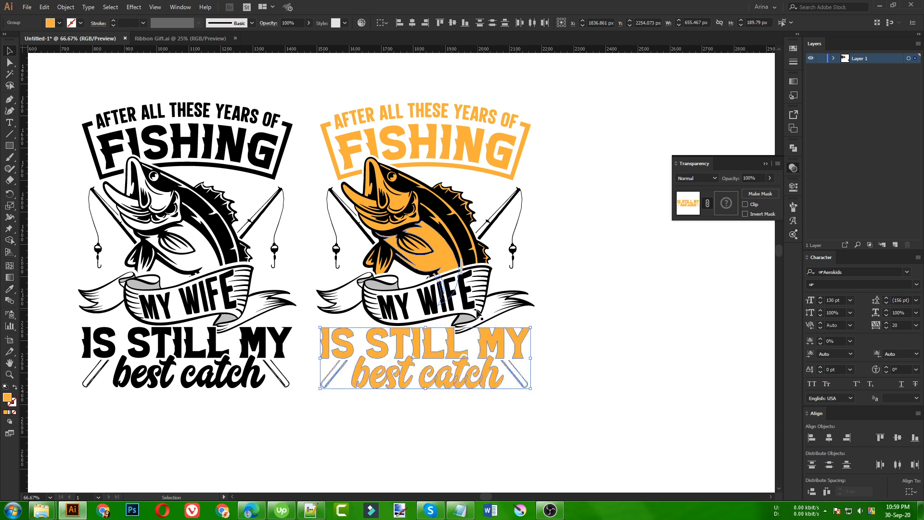
- Isolate the duplicate's banner line art within its nested groups and recolour it with the orange sampled from the fish
left_click(506, 312)
double_click(506, 312)
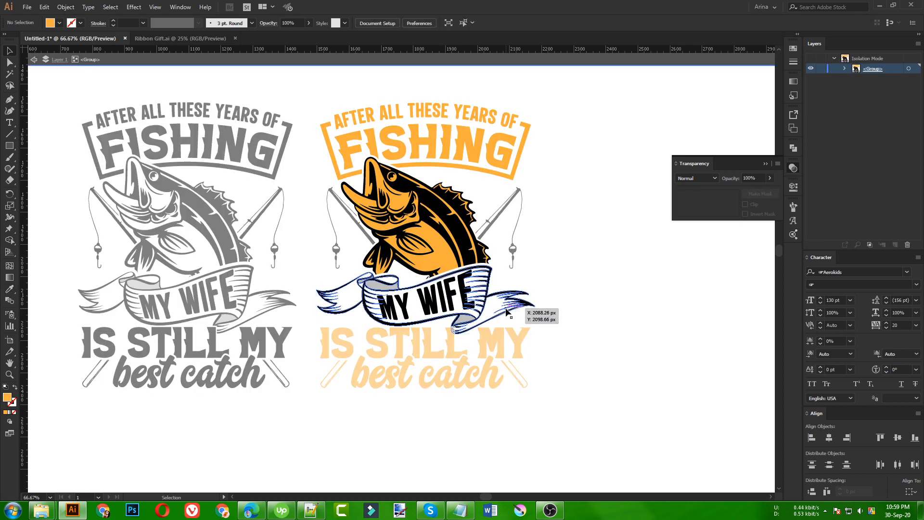
double_click(507, 312)
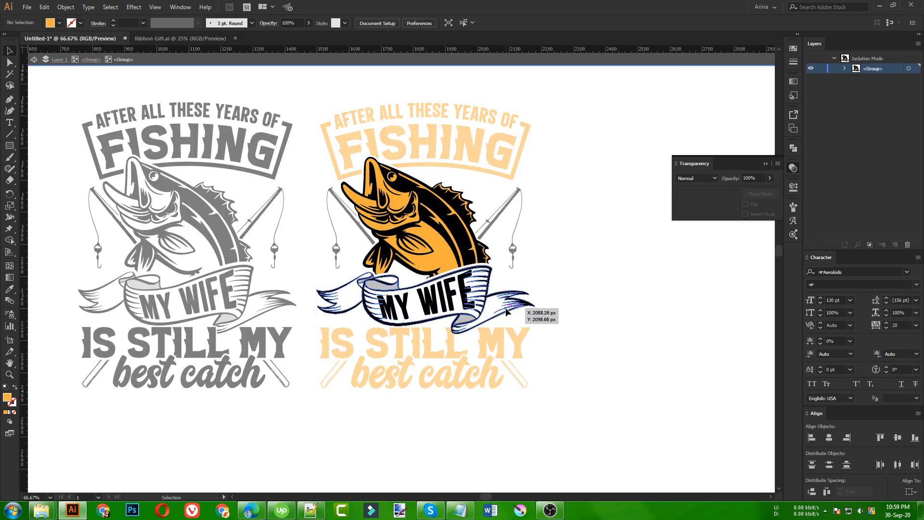
left_click(507, 312)
double_click(507, 312)
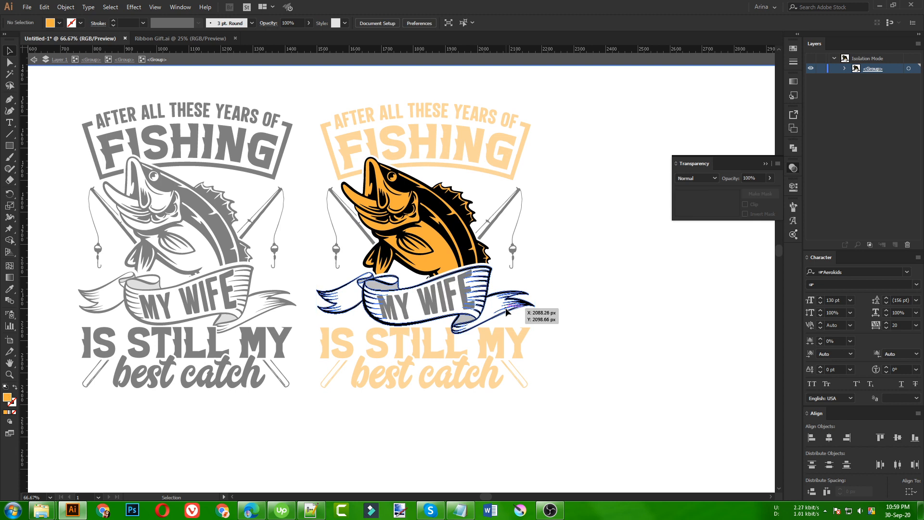
left_click(507, 312)
key("i")
left_click(437, 255)
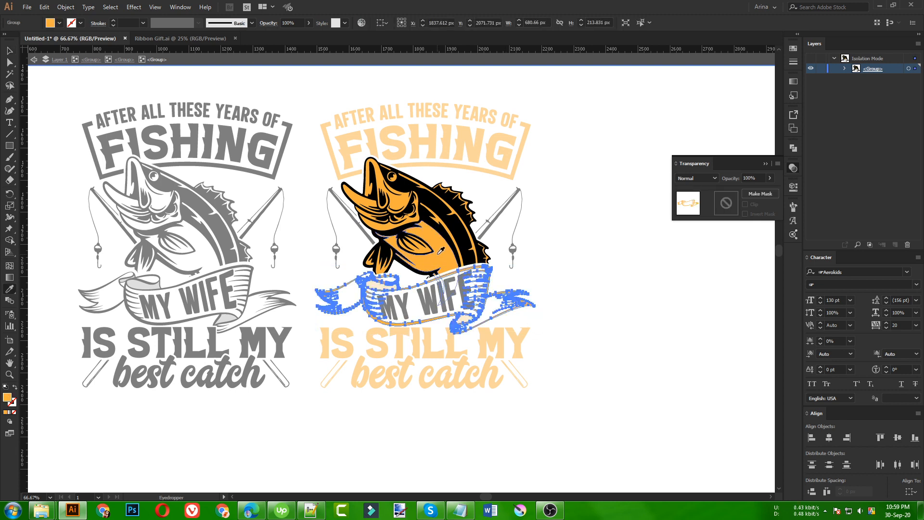
key("v")
left_click(571, 267)
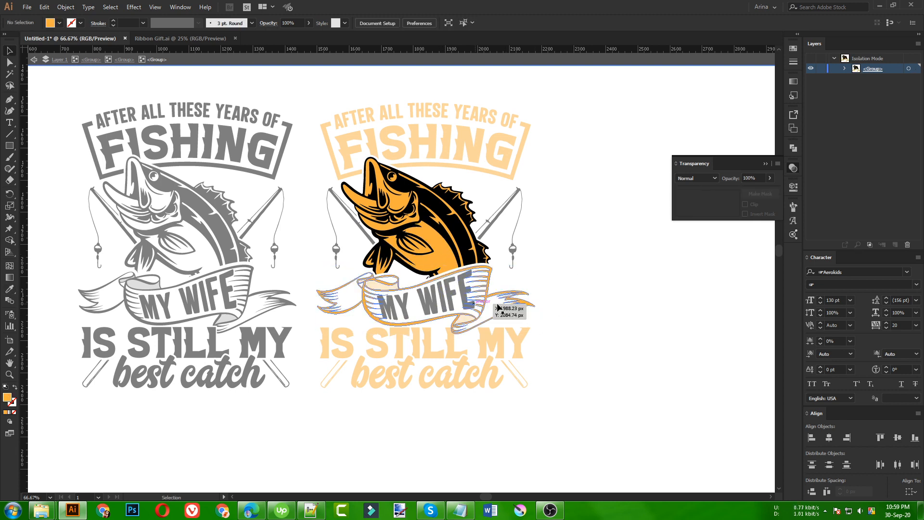
double_click(581, 303)
- Recolour the duplicate's MY WIFE banner lettering with the fish's orange and exit isolation
double_click(434, 311)
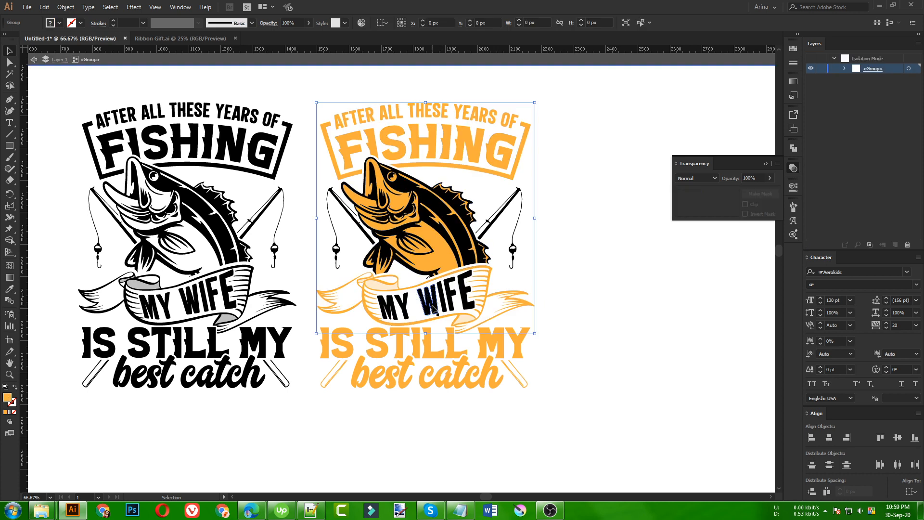
left_click(438, 316)
double_click(433, 306)
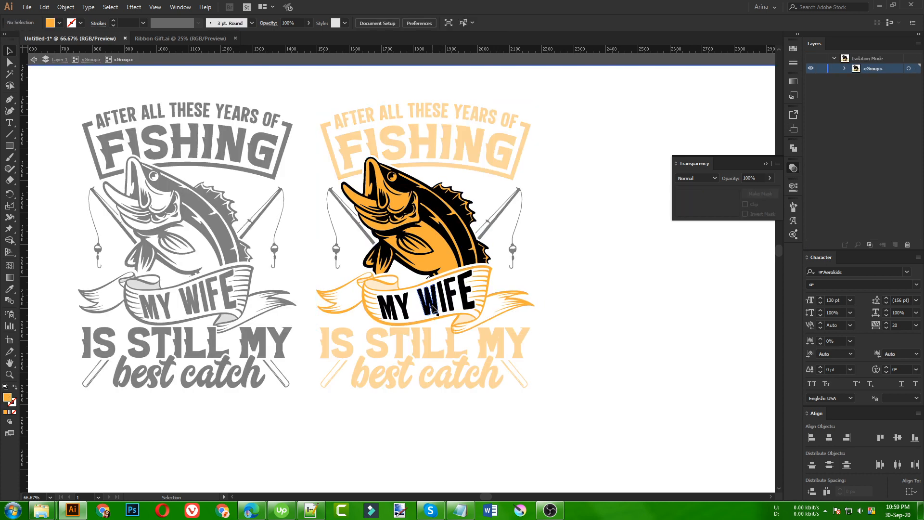
left_click(433, 305)
key("i")
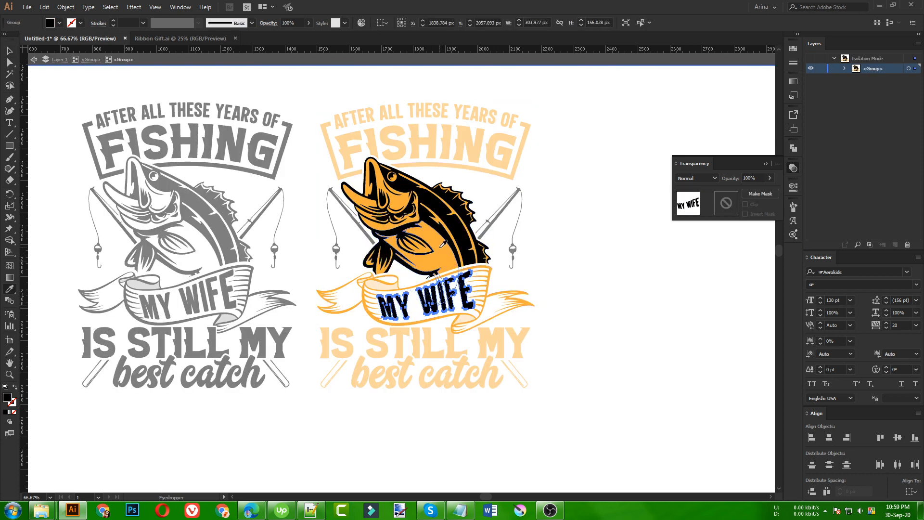
left_click(404, 257)
key("v")
double_click(587, 320)
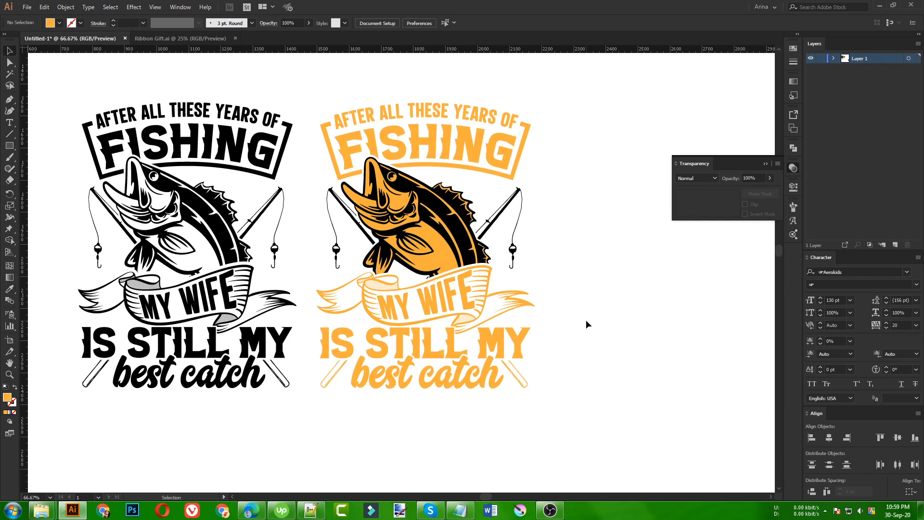
- Recolour the duplicate's crossed fishing rods and lines with the fish's orange and leave isolation
double_click(491, 217)
left_click(497, 217)
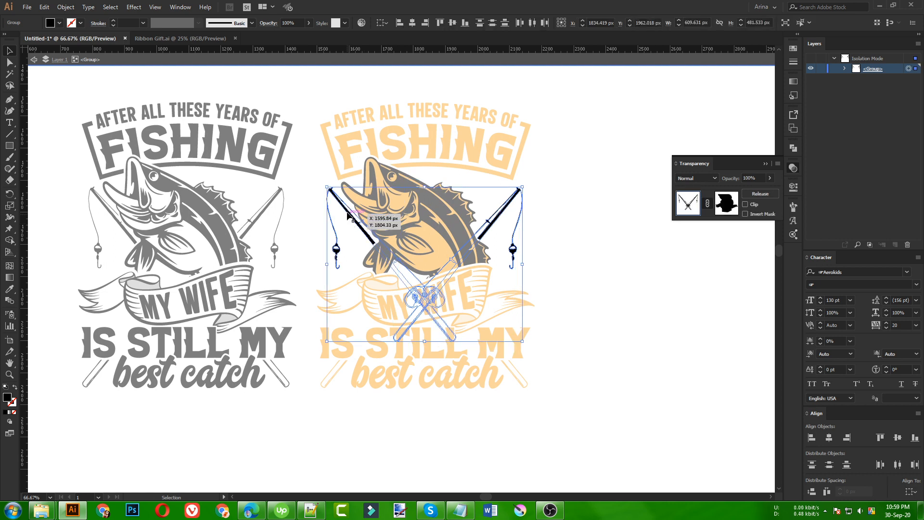
key("i")
left_click(436, 243)
key("v")
double_click(580, 281)
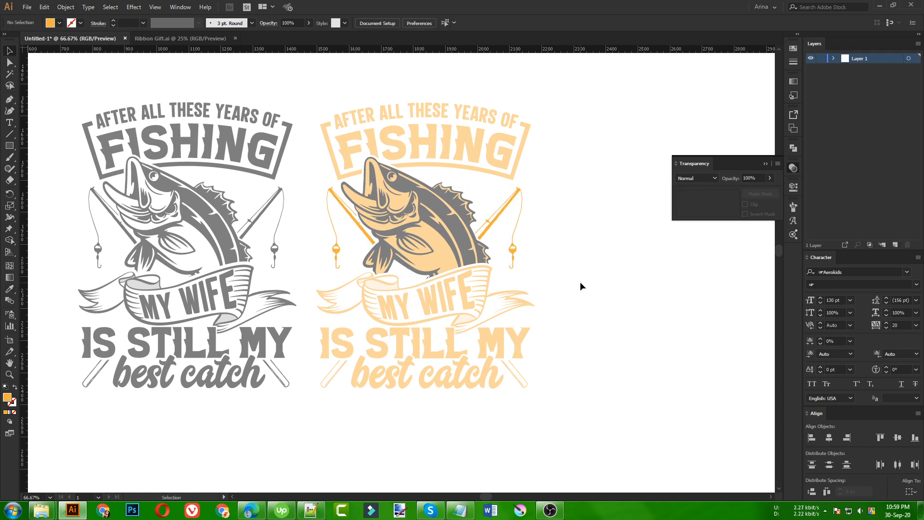
- Move the whole coloured duplicate about 103 px to the right, away from the black design
left_click_drag(371, 439, 389, 443)
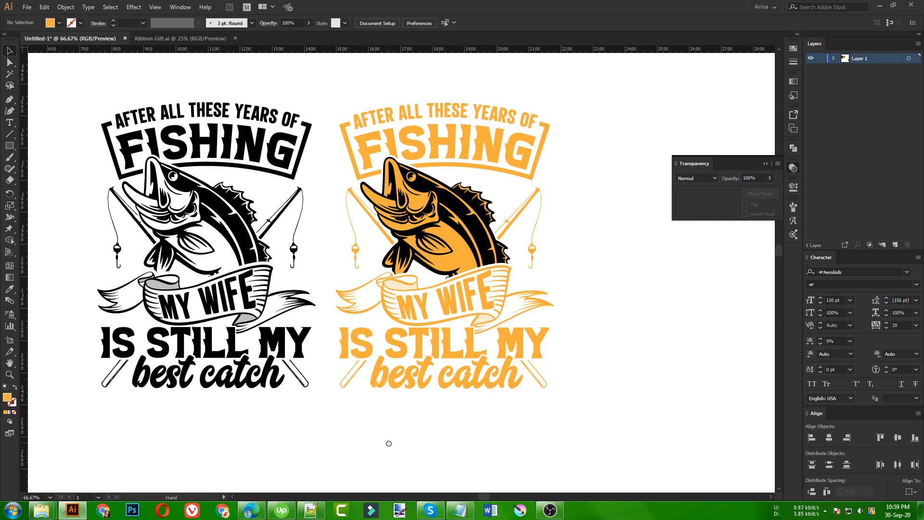
left_click_drag(331, 85, 573, 425)
left_click_drag(471, 318, 519, 318)
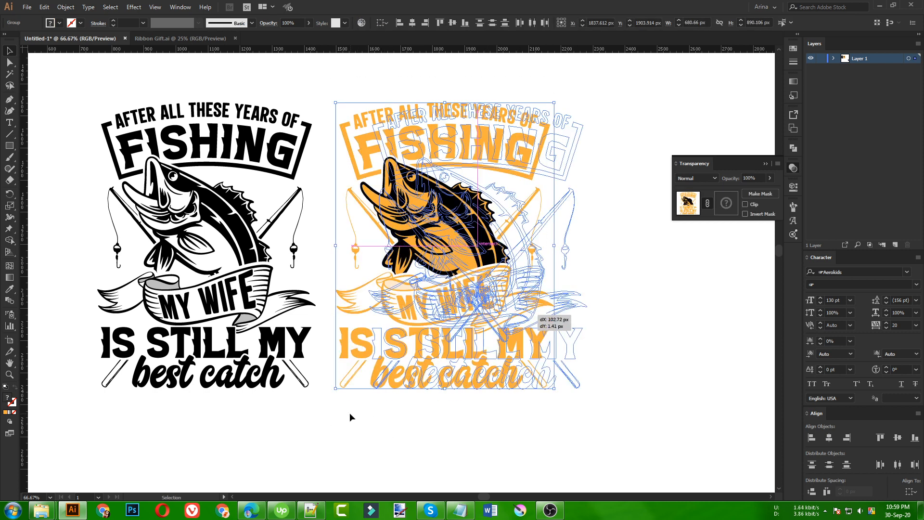
left_click(347, 417)
- Draw a rectangle about 969 by 1120 px around the coloured design, fill it black and place it behind the artwork
left_click(9, 146)
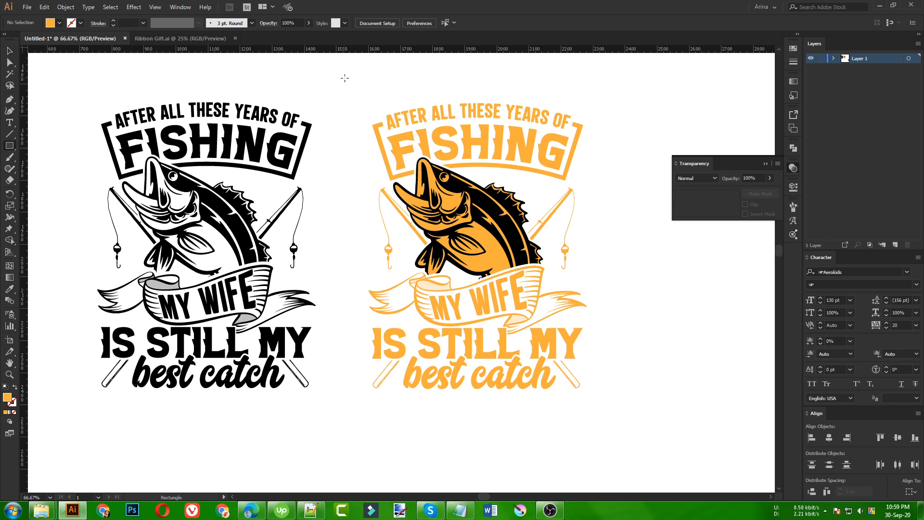
left_click_drag(337, 82, 648, 441)
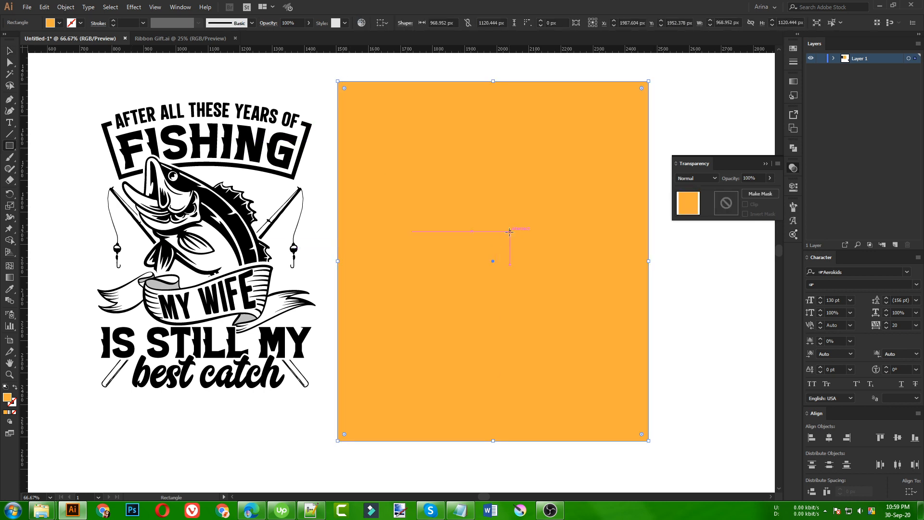
left_click(60, 23)
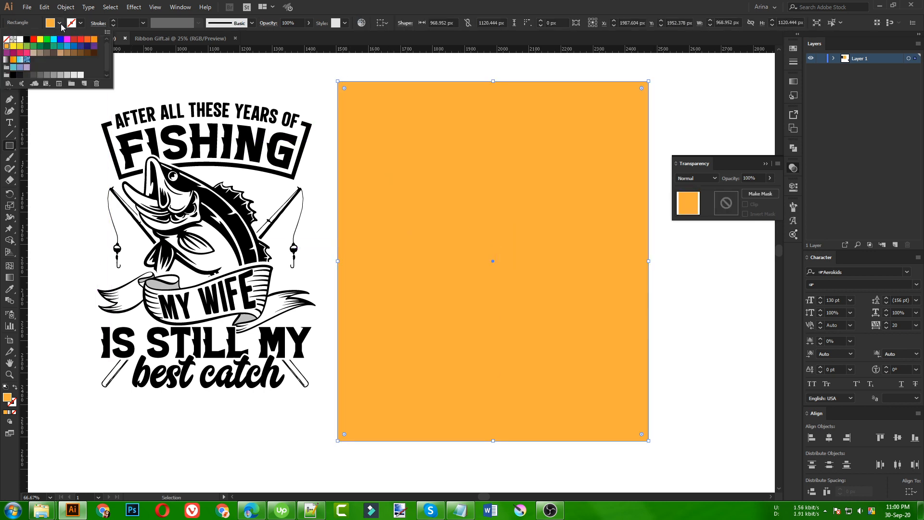
left_click(26, 39)
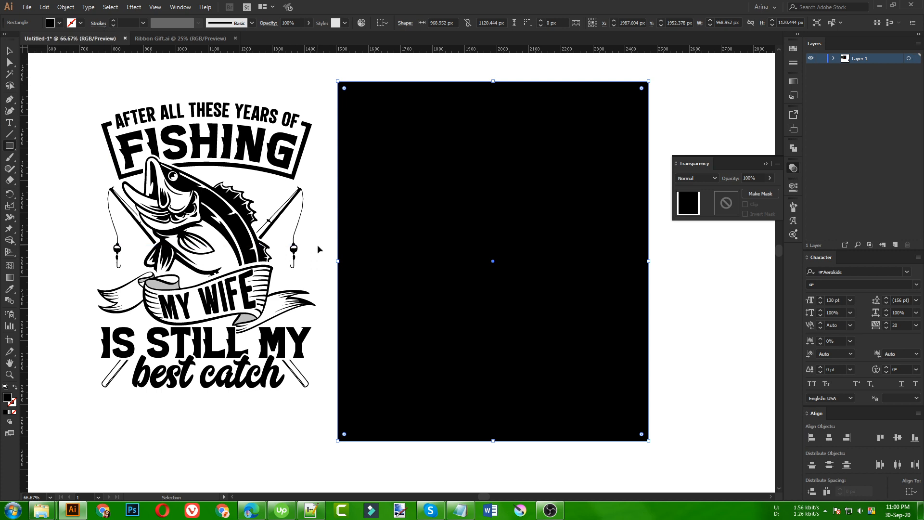
key("ctrl+x")
key("ctrl+b")
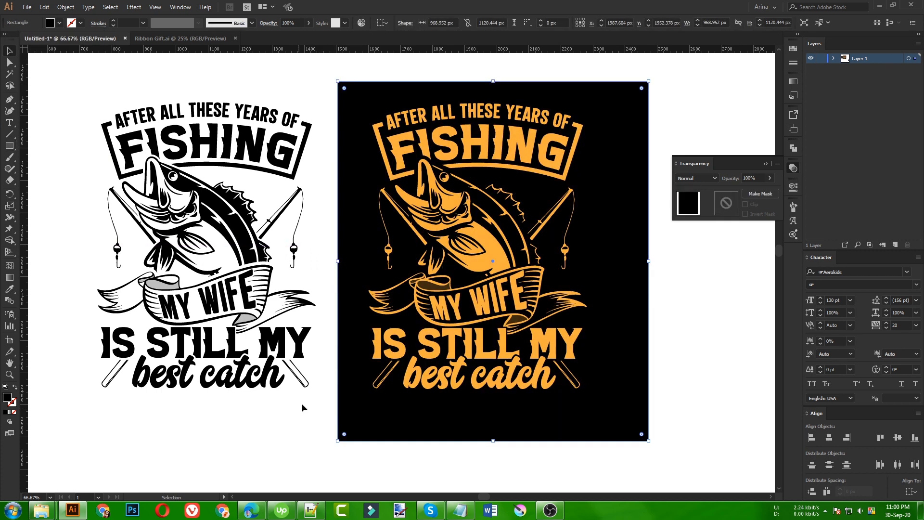
left_click(284, 430)
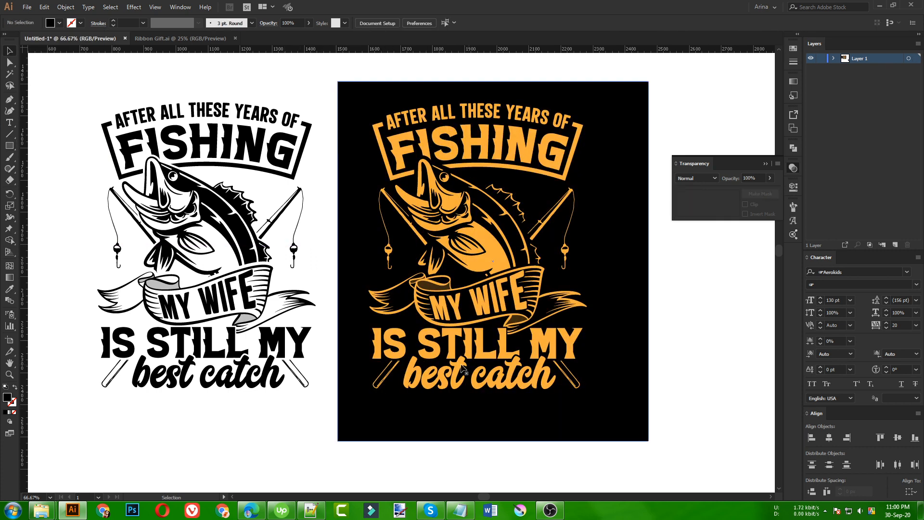
- Put away the Transparency options and zoom in on both designs to examine them side by side
left_click_drag(424, 365, 474, 366)
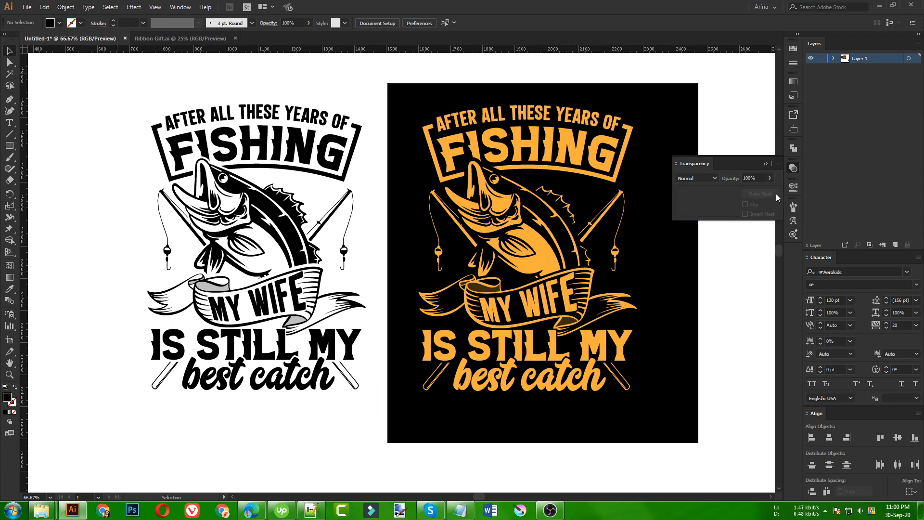
left_click(791, 174)
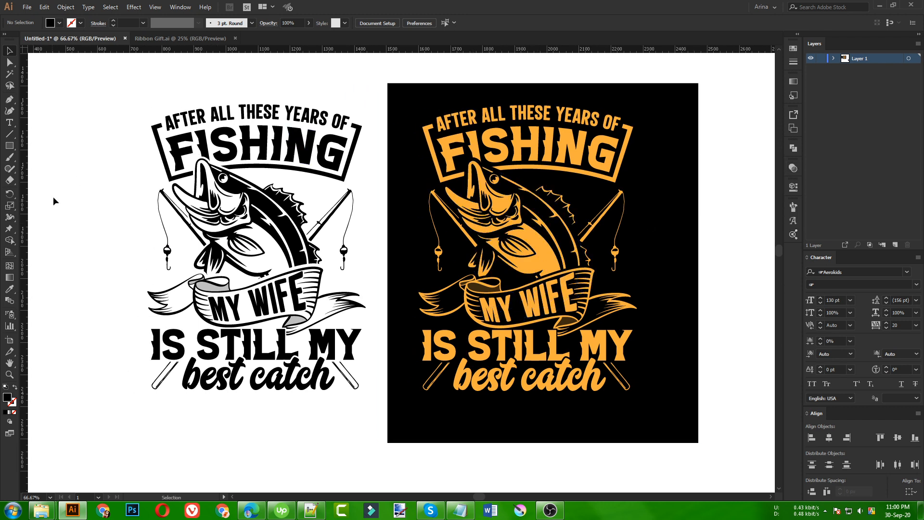
left_click(13, 372)
left_click_drag(120, 91, 662, 409)
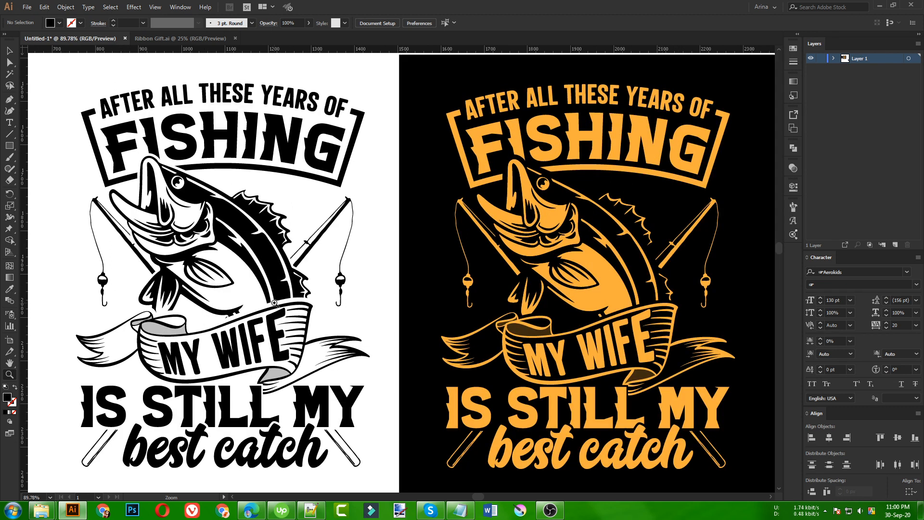
key("v")
left_click(550, 509)
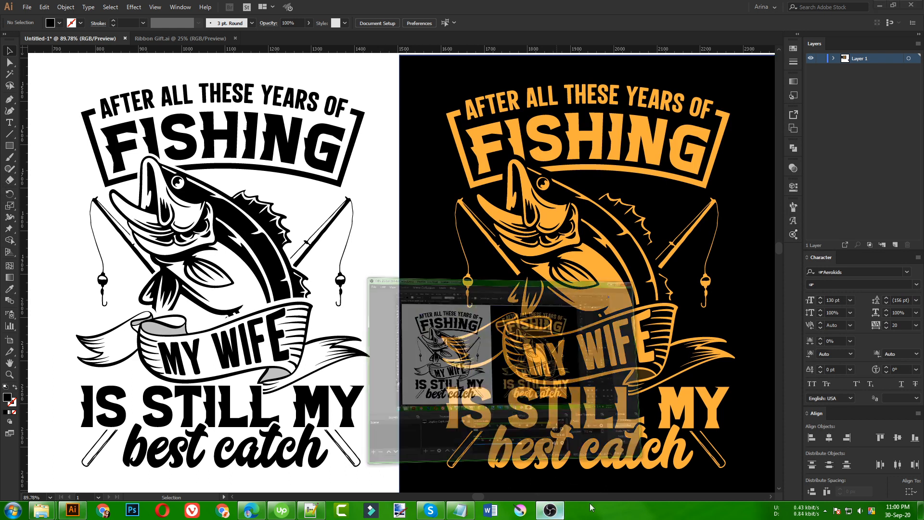